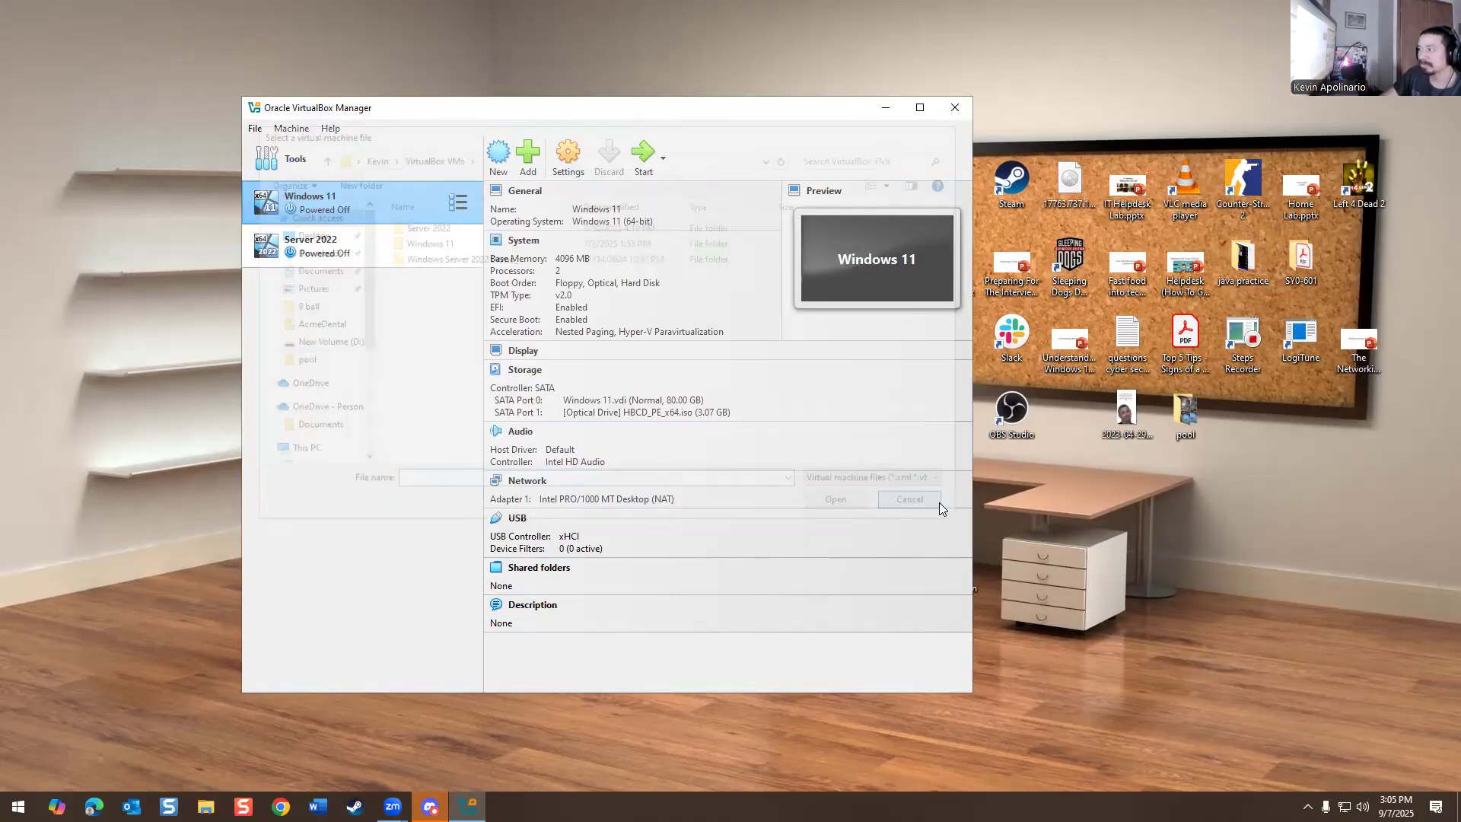
# Start creating a new virtual machine in the Create Virtual Machine wizard.
pyautogui.click(499, 153)
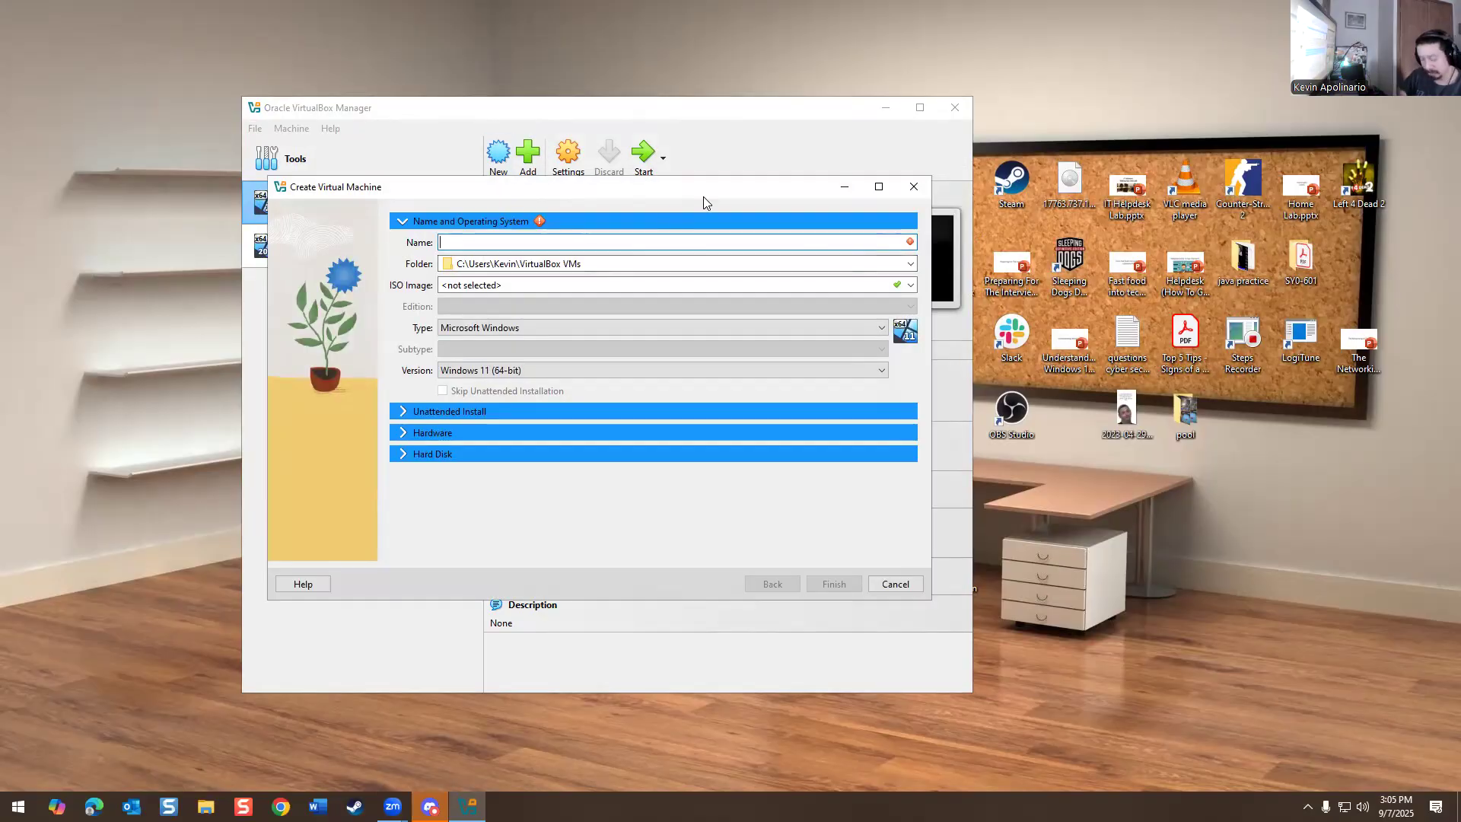
# Name the new VM 'Windows 11 Lab' and finish the wizard.
pyautogui.write('Windows 11')
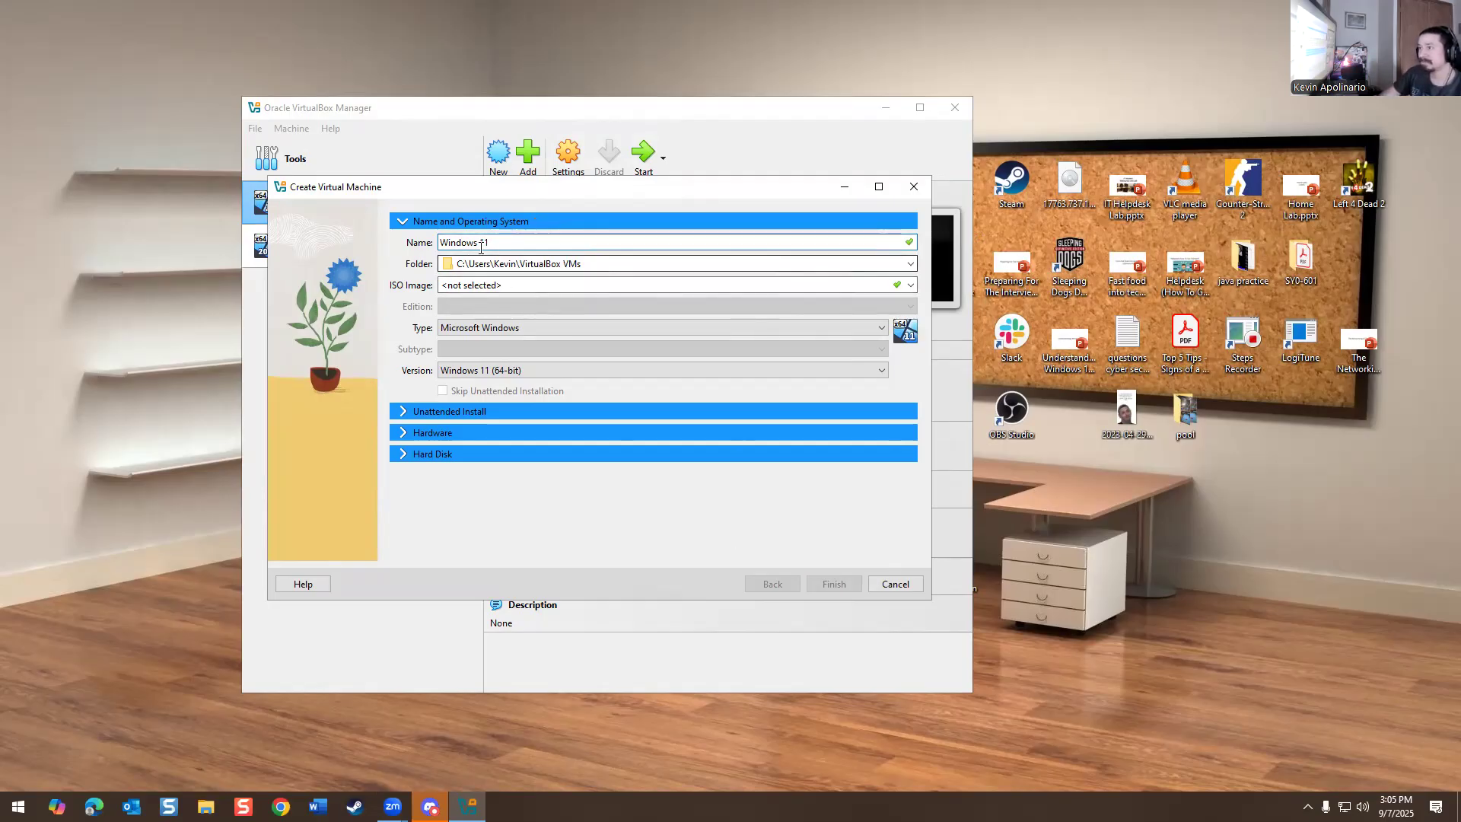
pyautogui.write(' Lab')
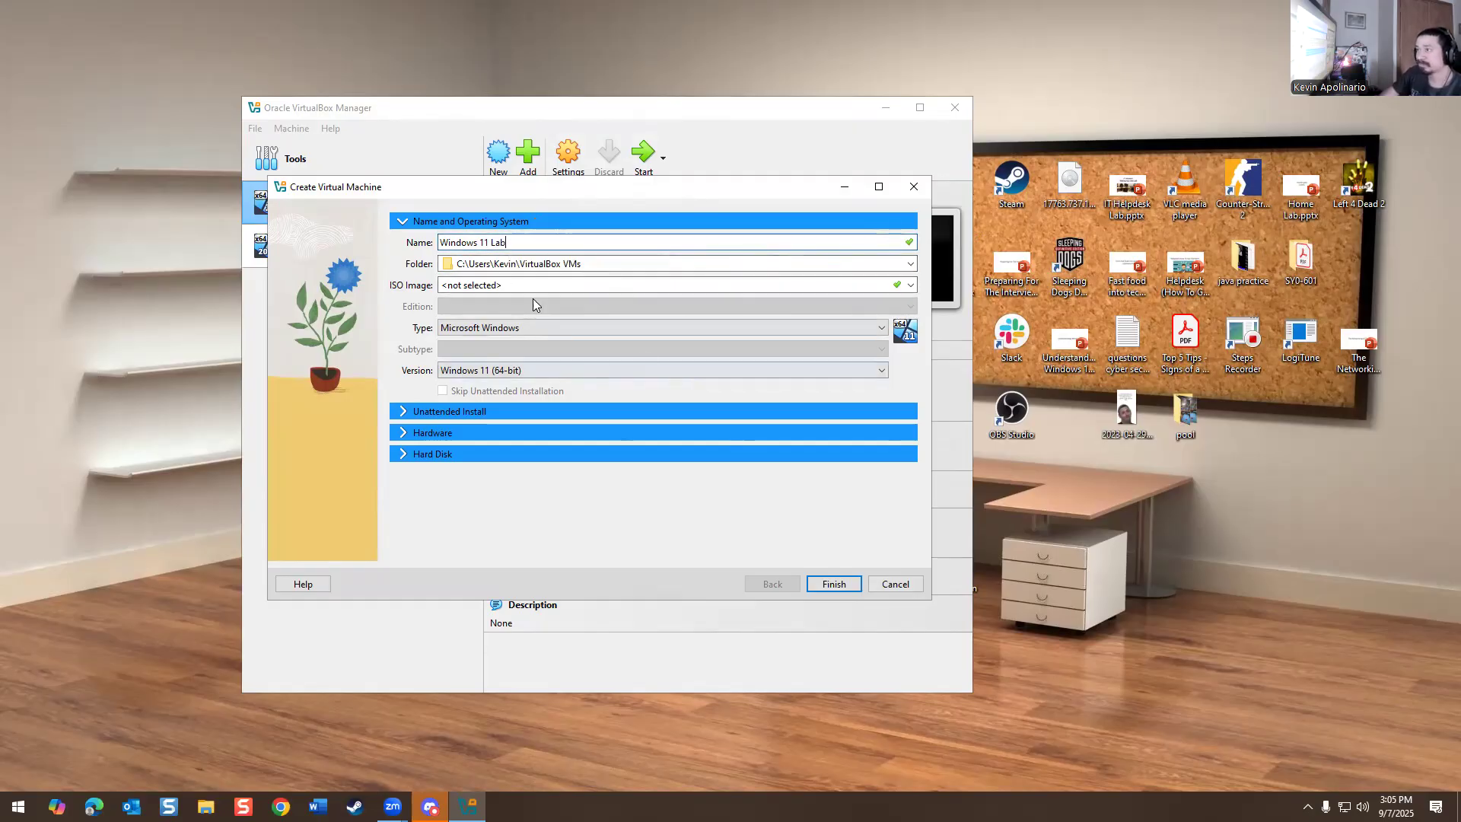
pyautogui.click(834, 583)
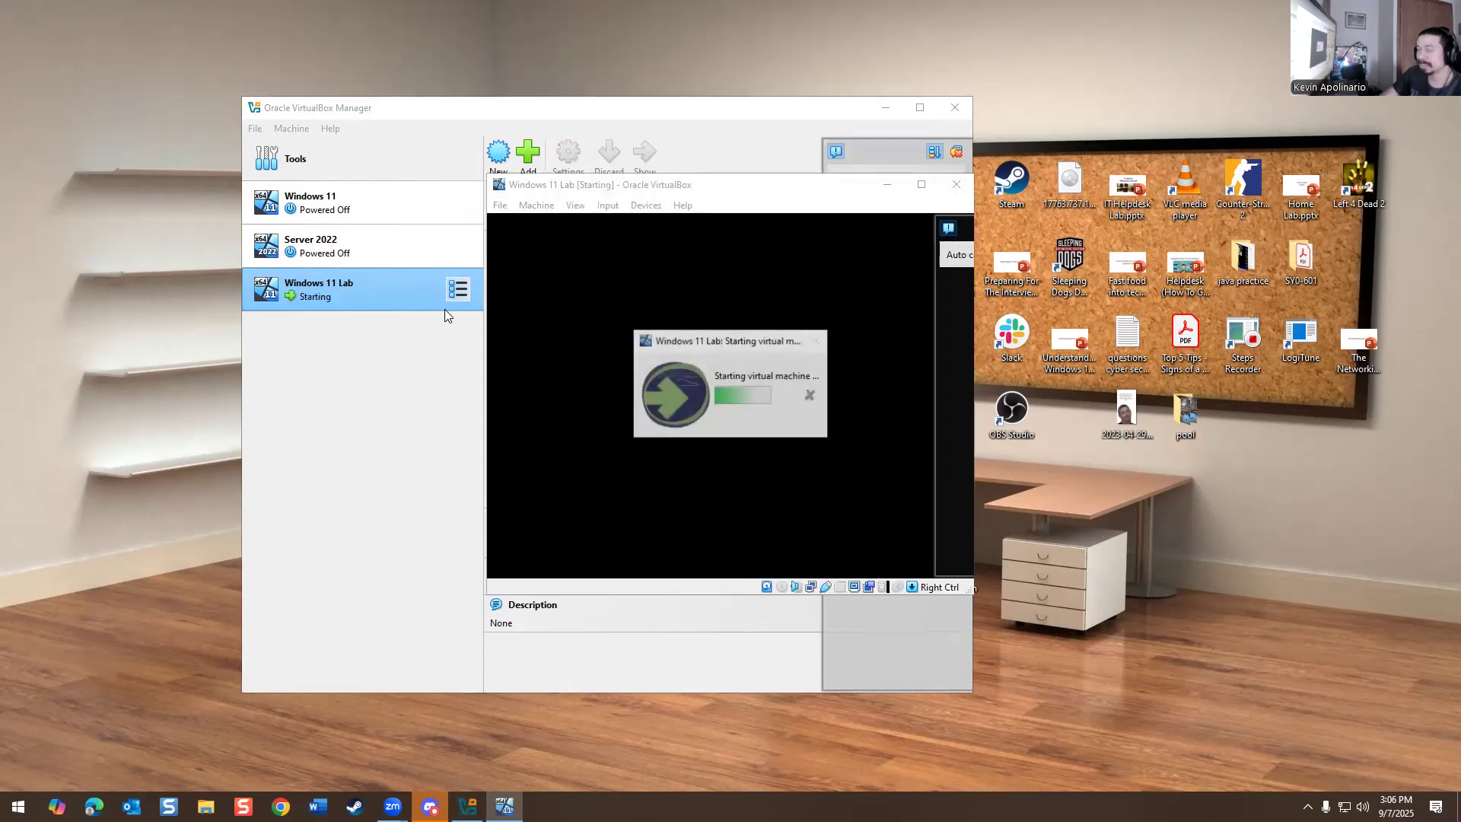
# Mount Documents\Windows 11.iso in the VM's optical drive and retry booting.
pyautogui.click(786, 589)
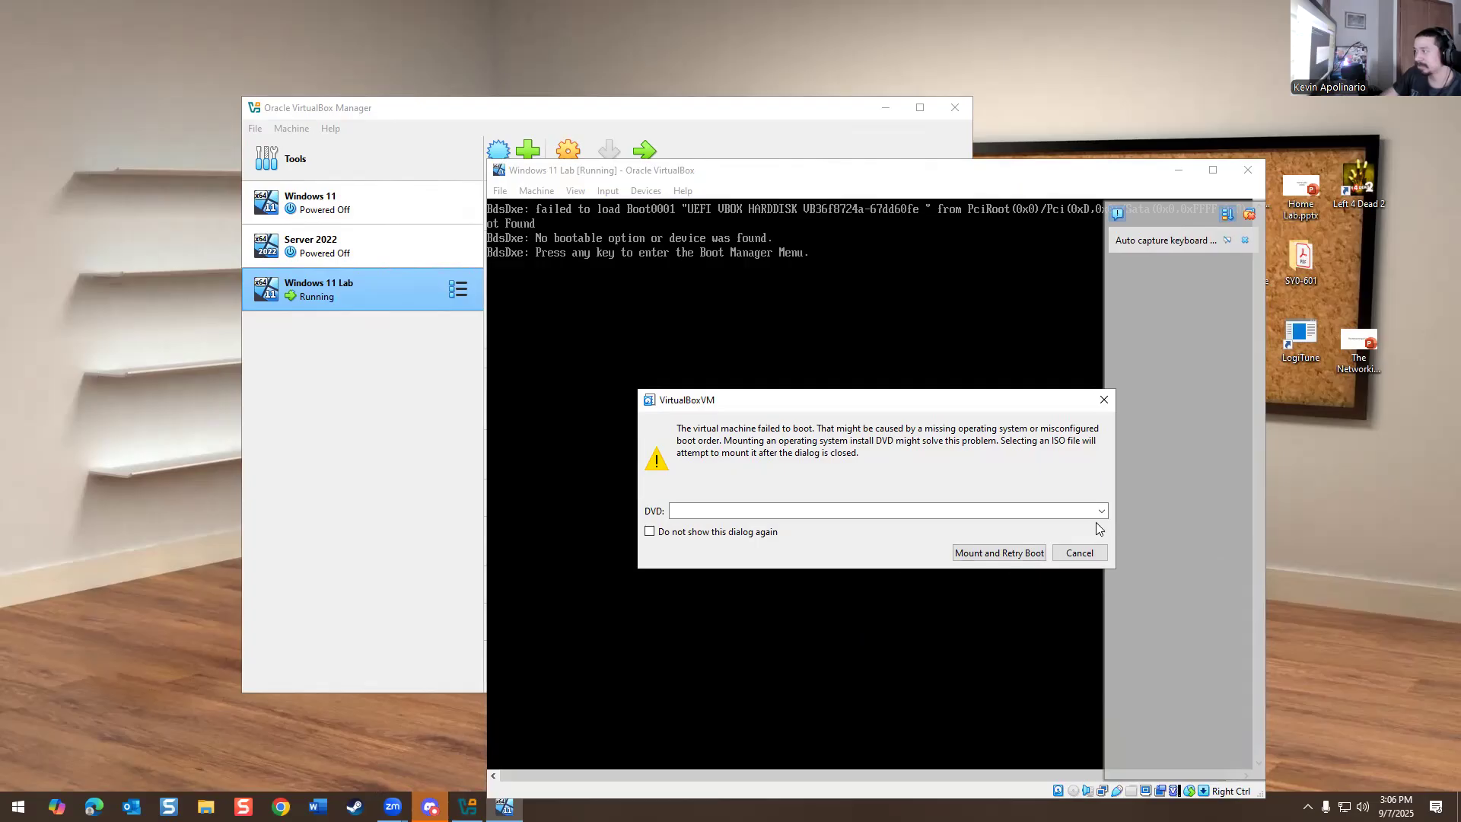
pyautogui.click(1084, 512)
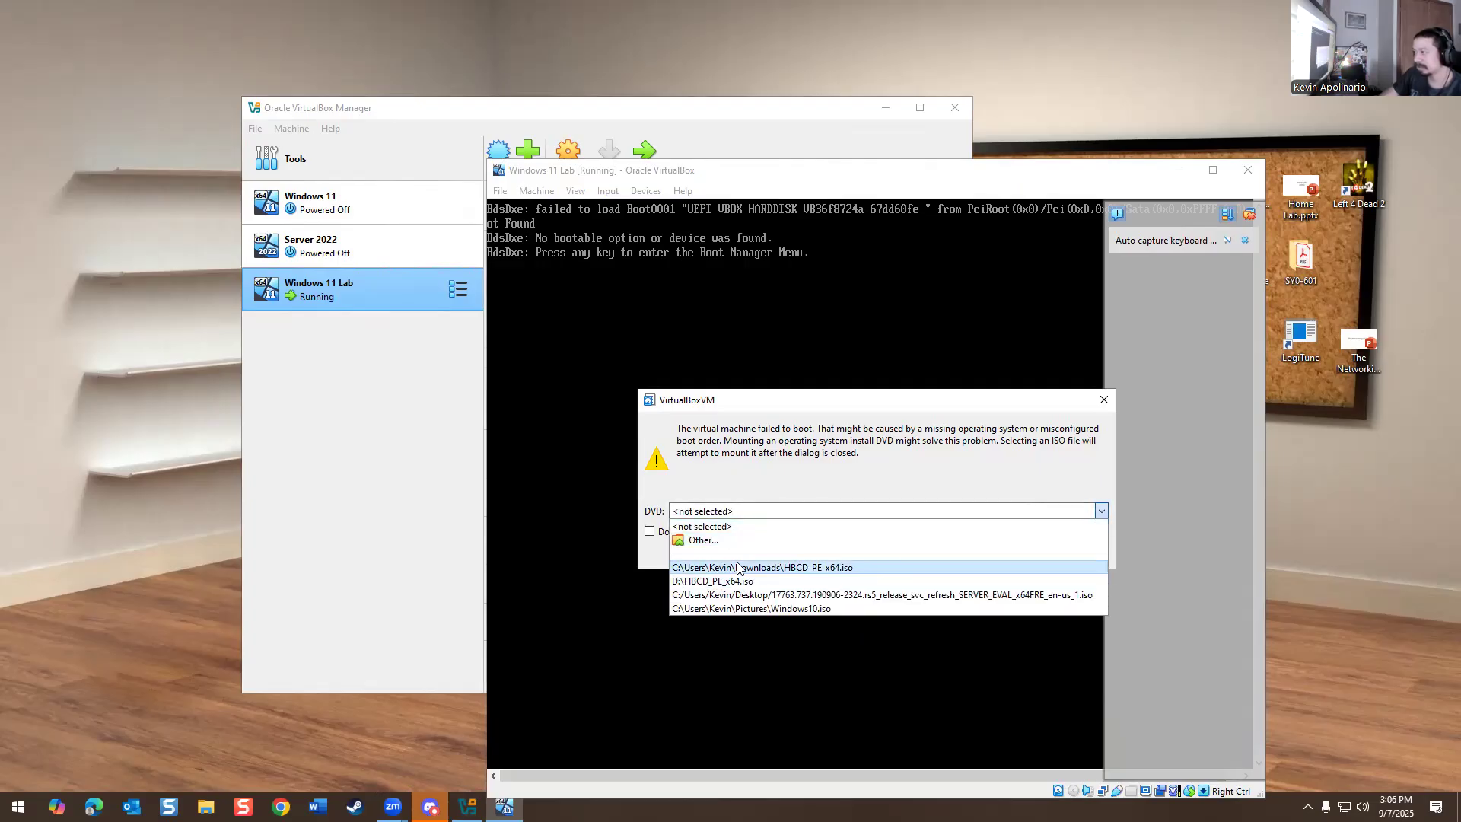
pyautogui.click(704, 540)
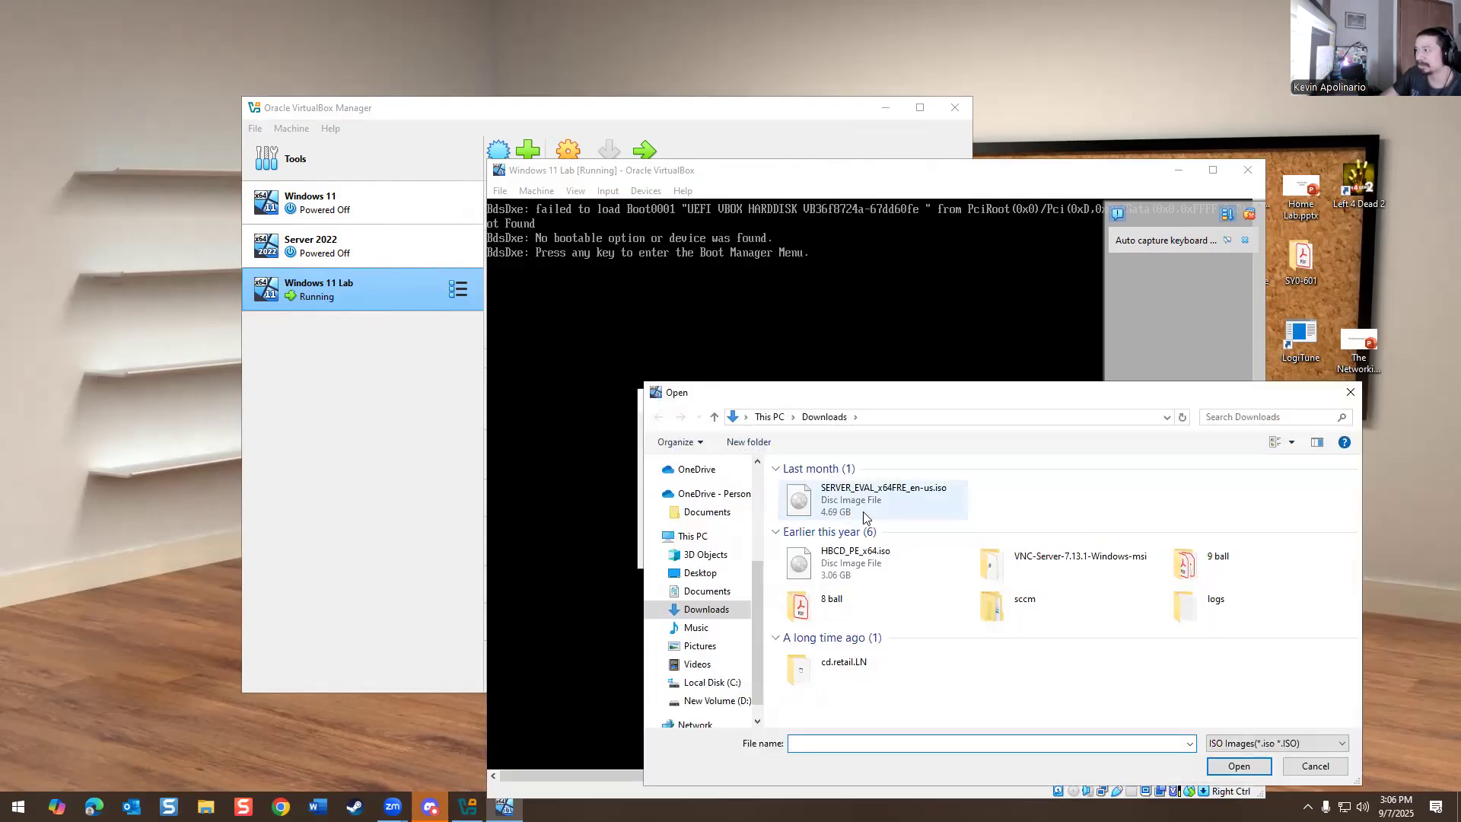
pyautogui.click(707, 591)
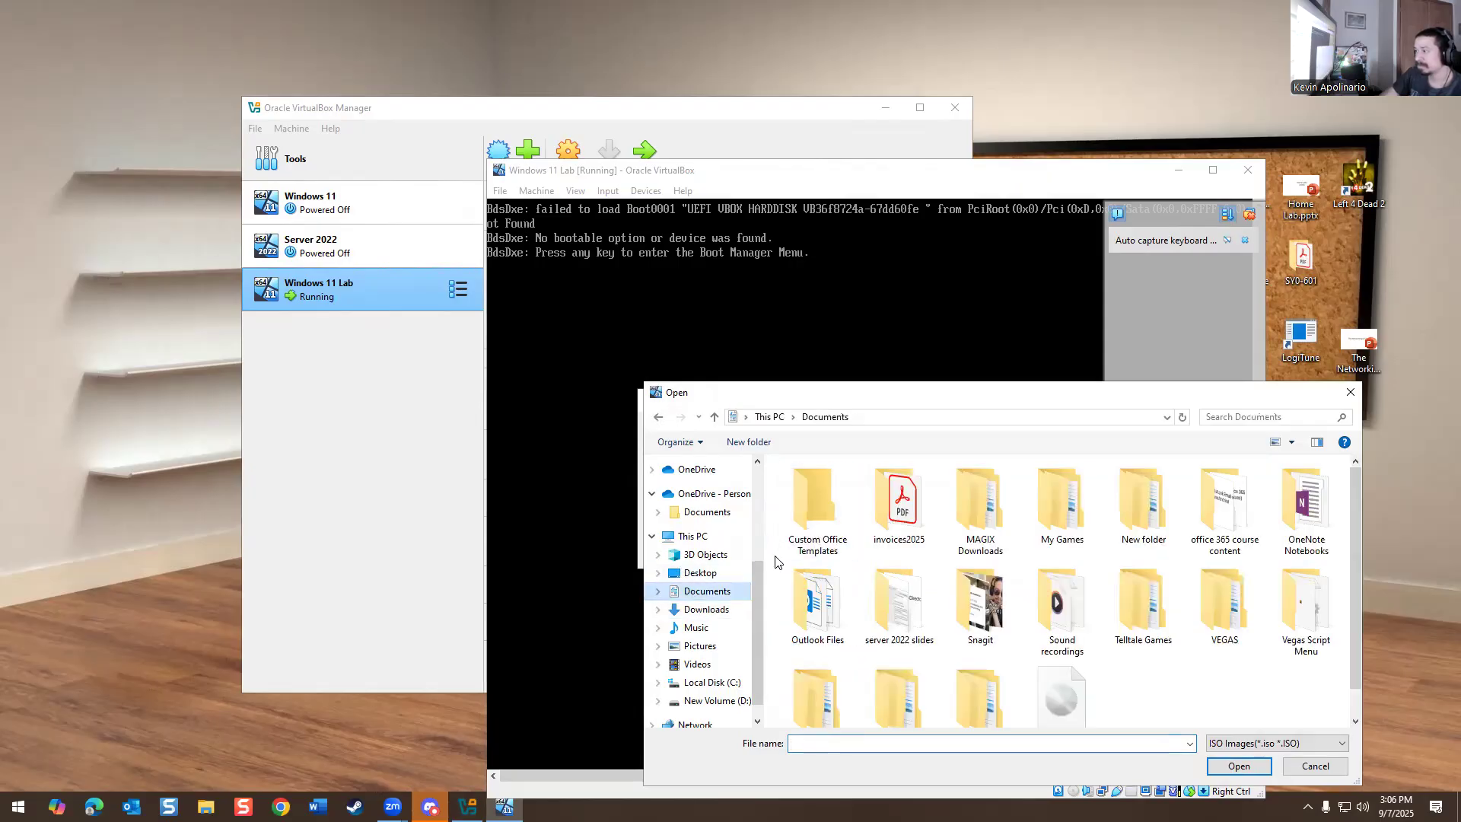
pyautogui.scroll(-1, 876, 563)
pyautogui.doubleClick(1081, 677)
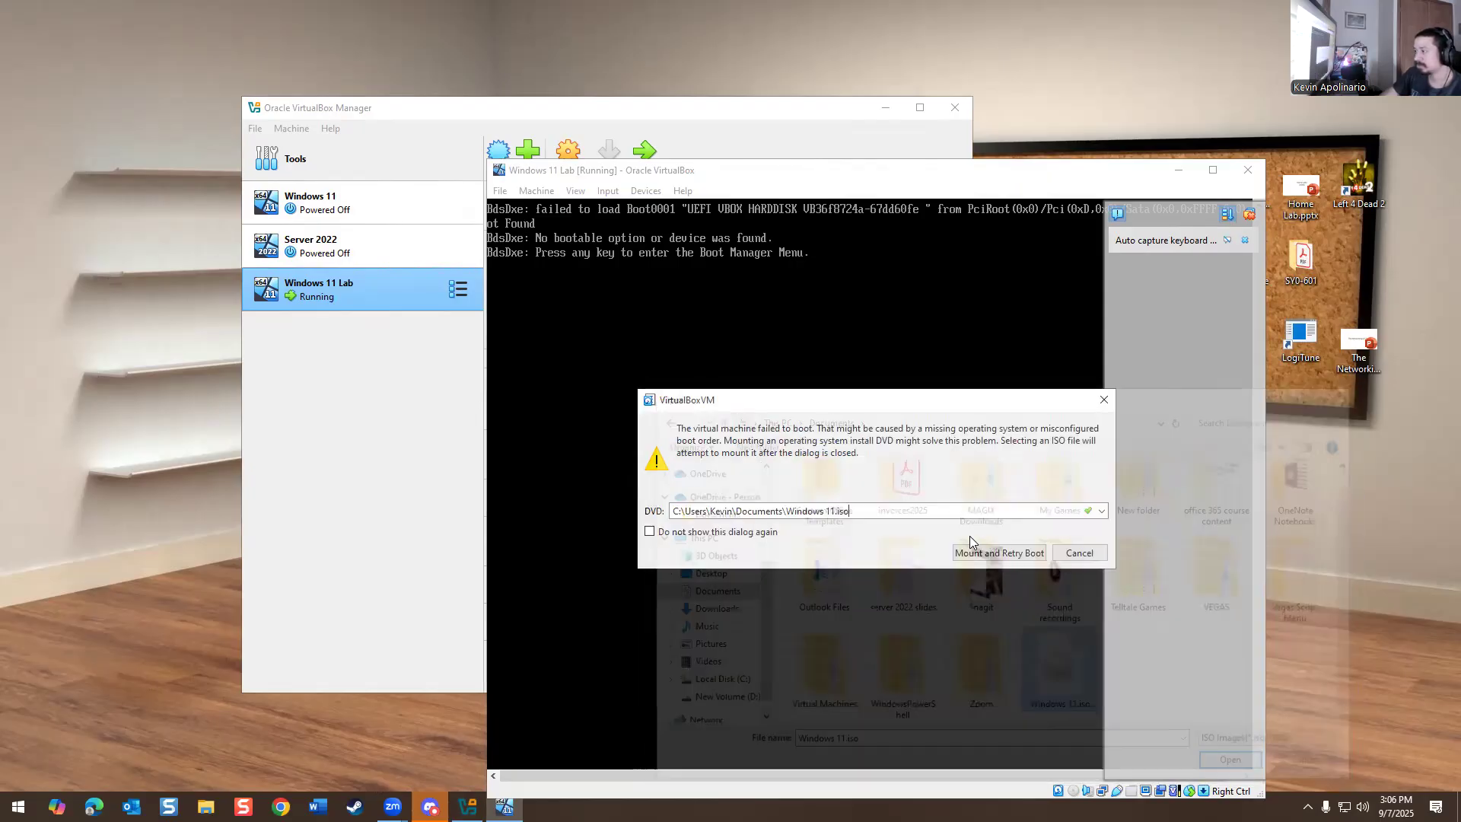
pyautogui.click(972, 551)
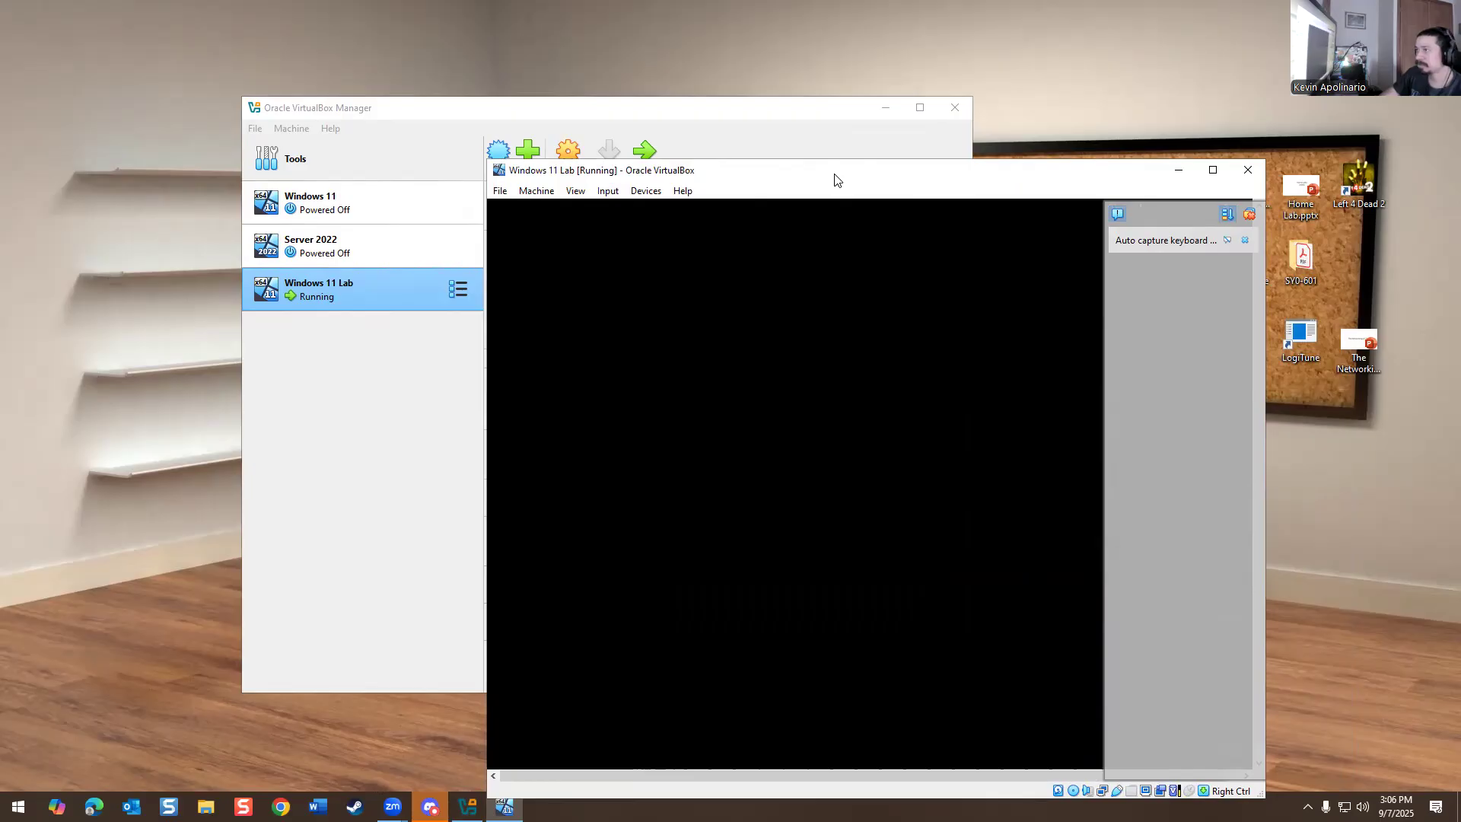
# Boot from the Windows disc and accept the default Setup language settings.
pyautogui.moveTo(834, 180); pyautogui.dragTo(675, 121)
pyautogui.press('Return')
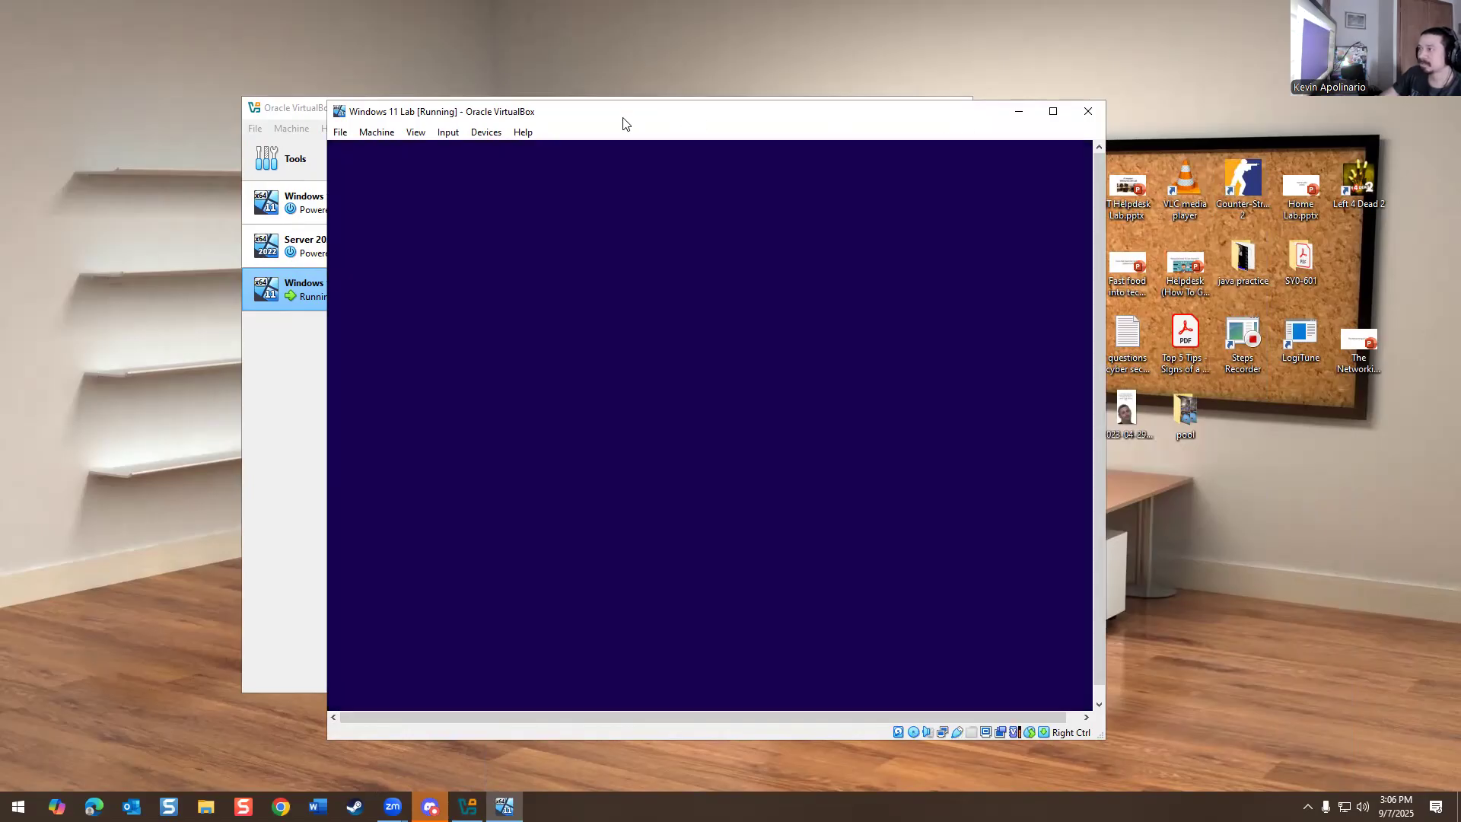
pyautogui.moveTo(622, 122); pyautogui.dragTo(629, 160)
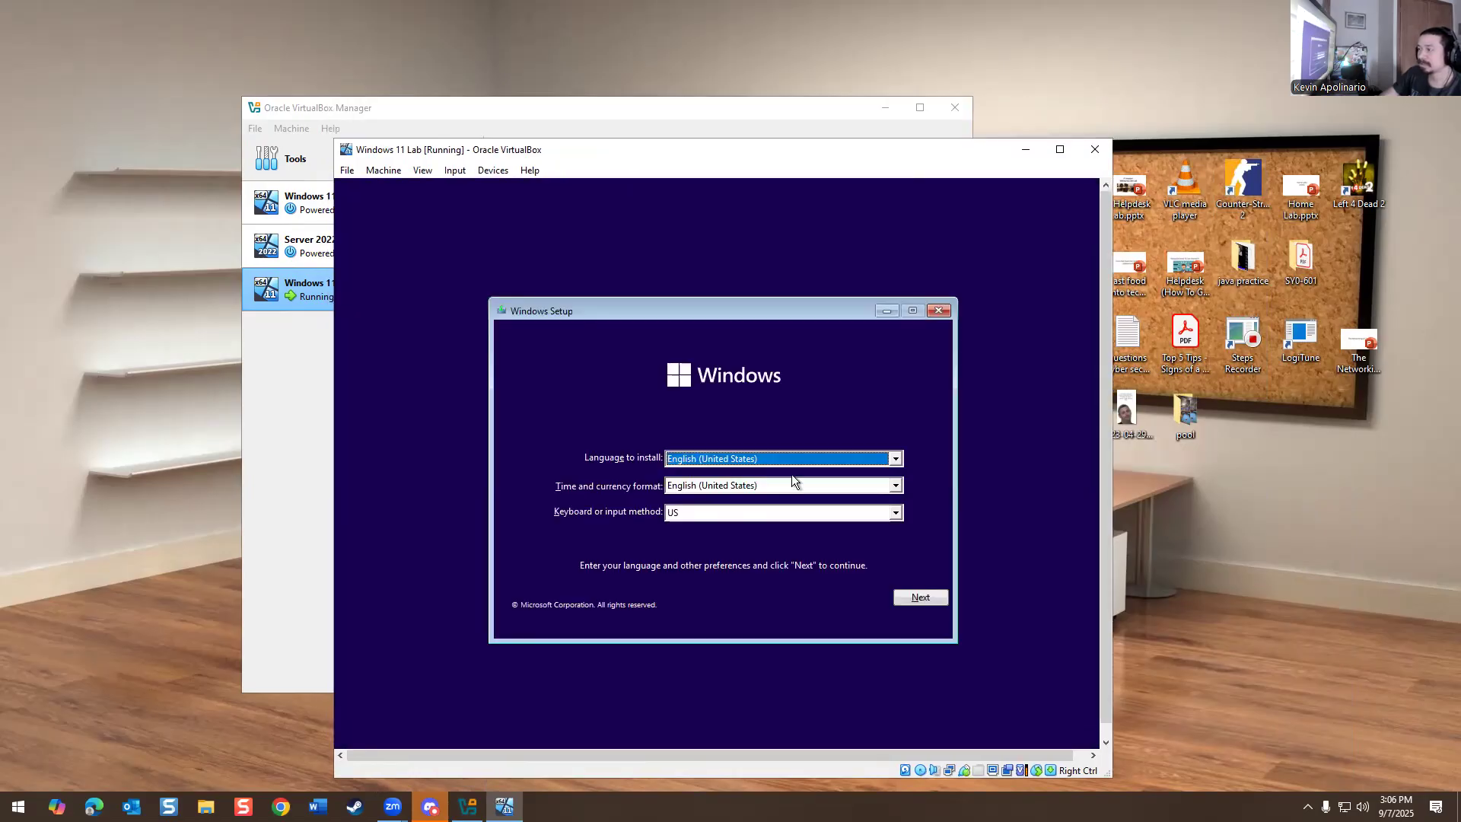
pyautogui.click(923, 596)
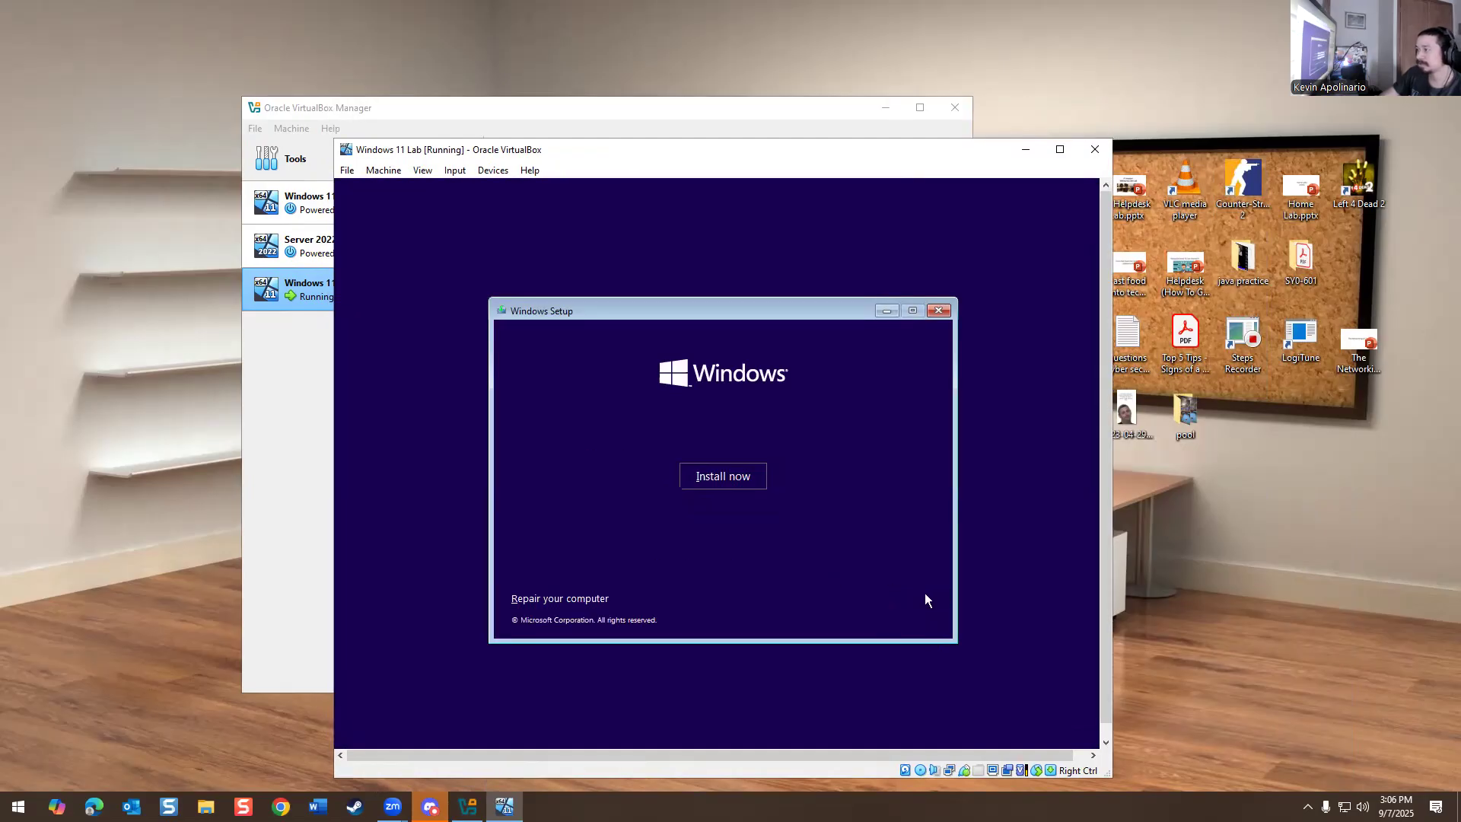
# Begin installing without a product key, choosing the Windows 11 Pro edition.
pyautogui.click(716, 477)
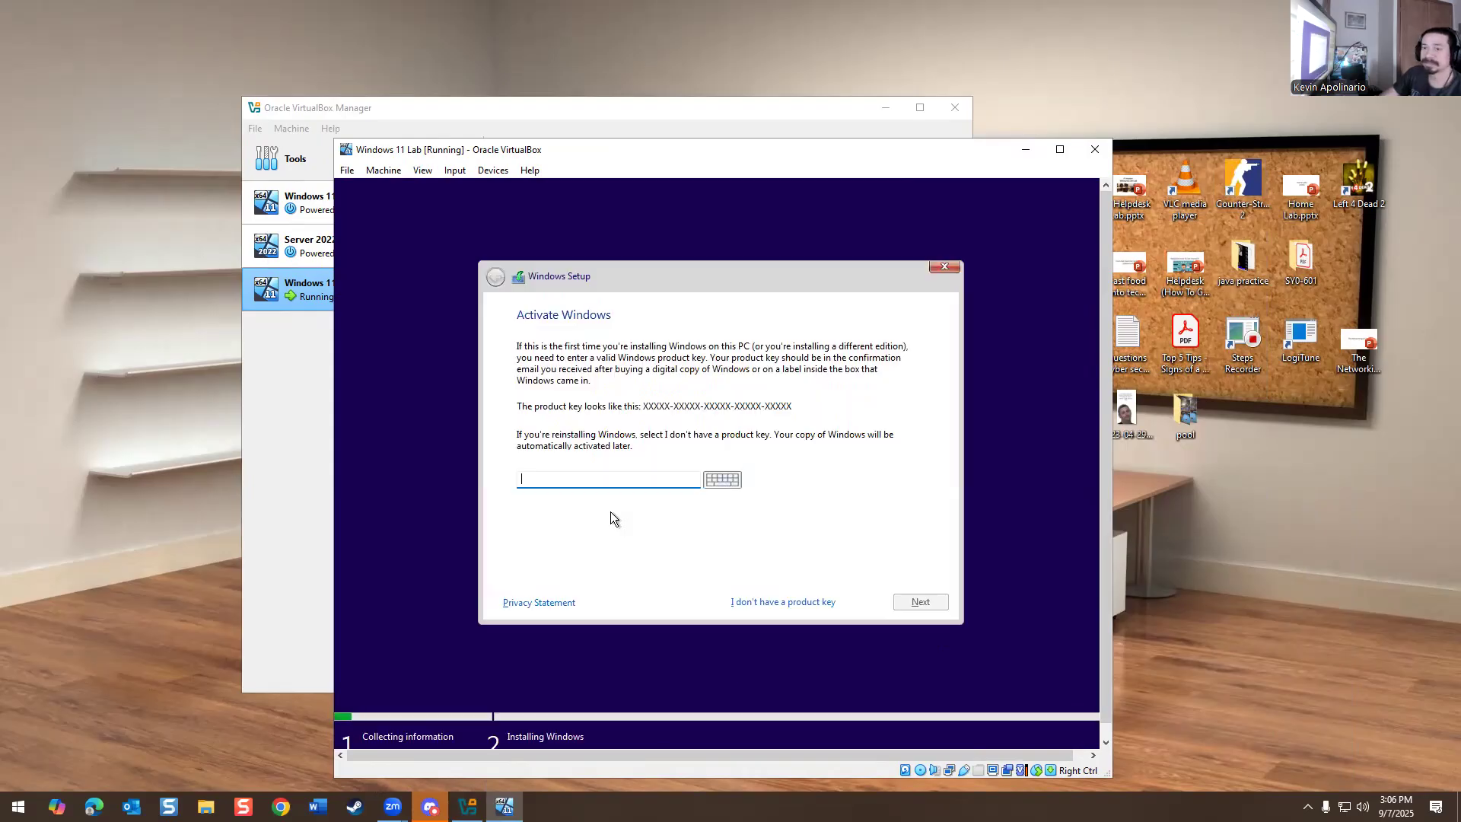
pyautogui.click(788, 605)
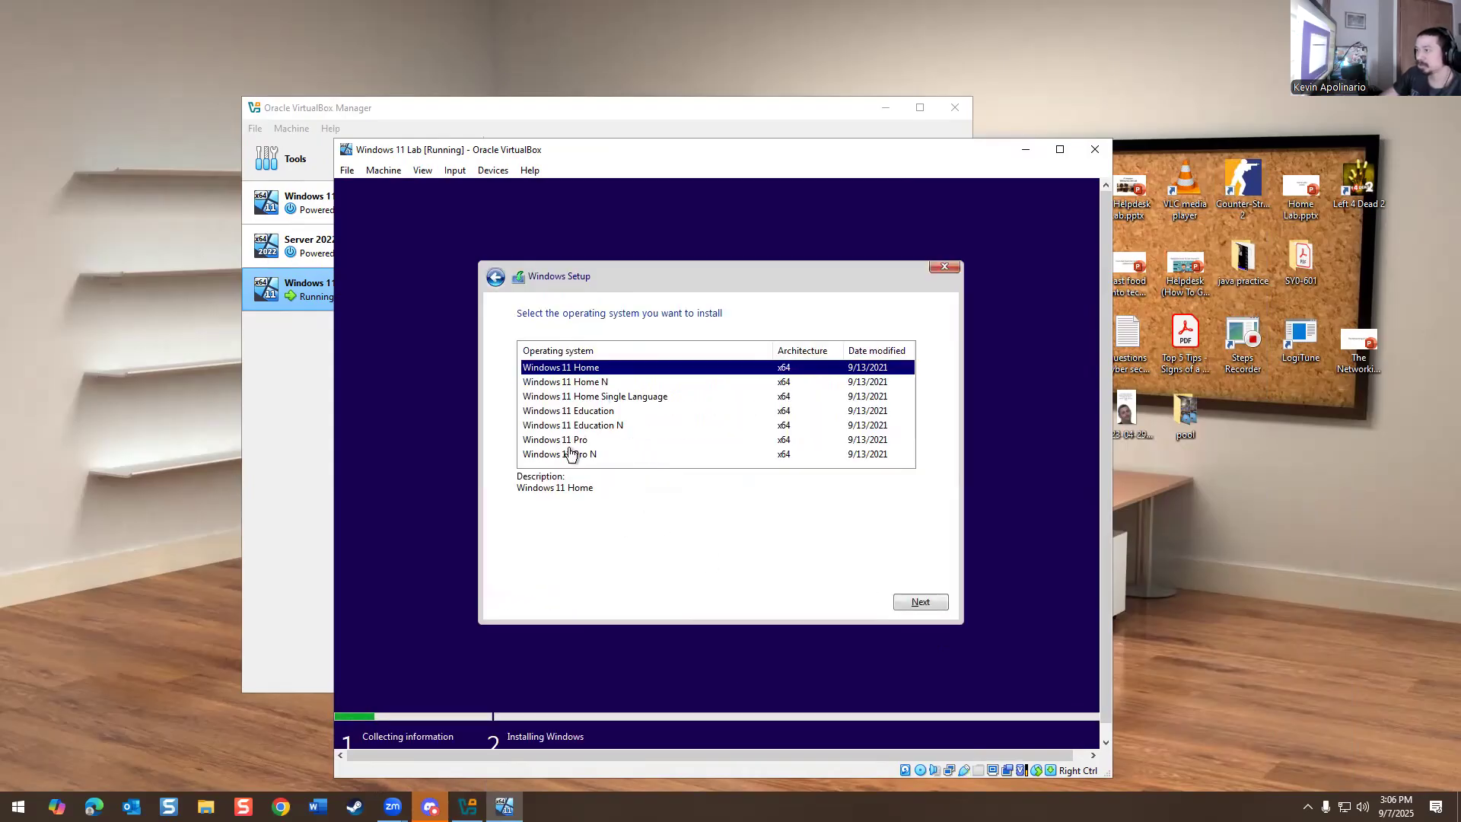
pyautogui.click(572, 441)
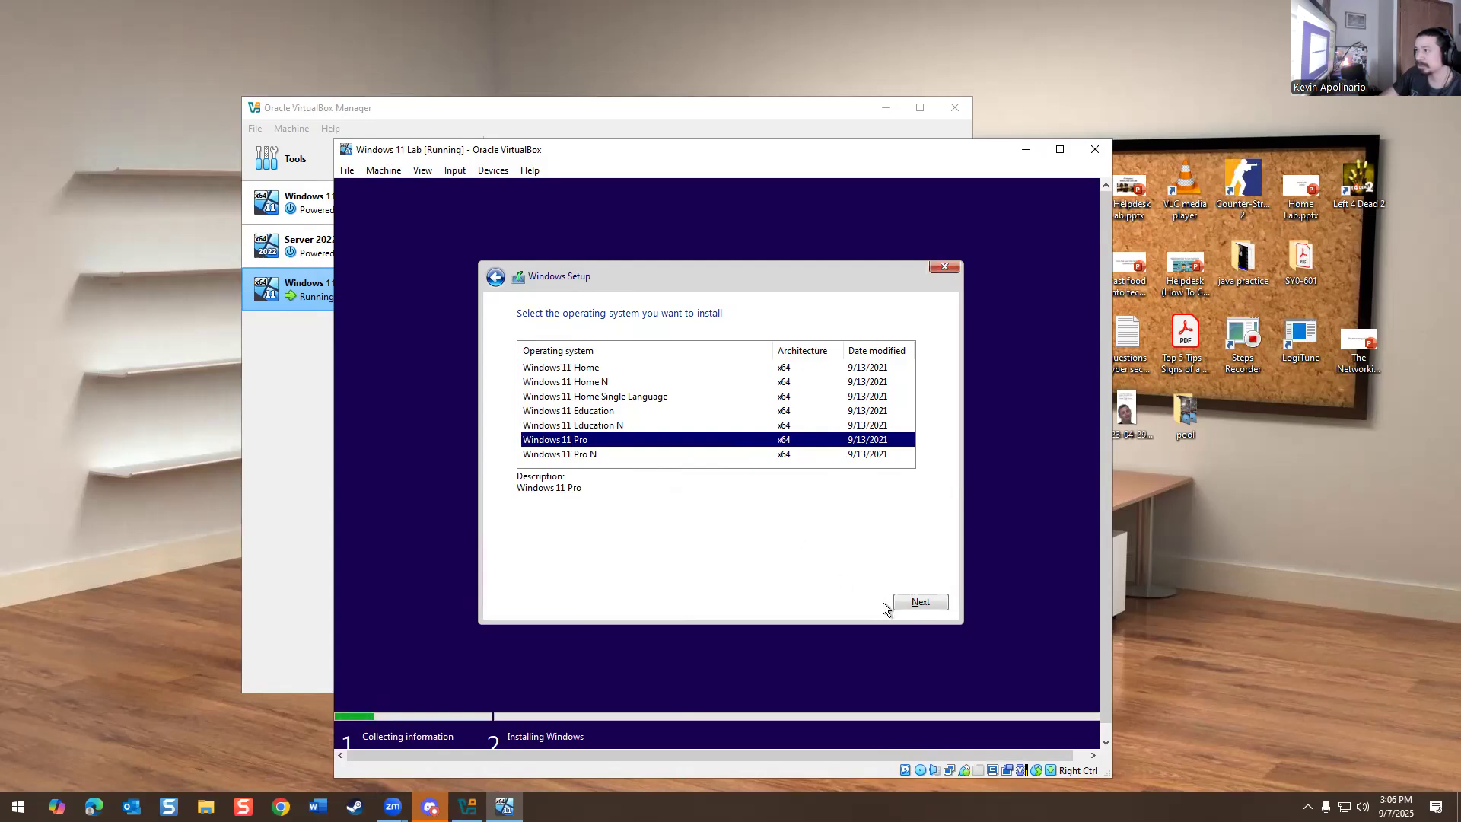
pyautogui.click(918, 602)
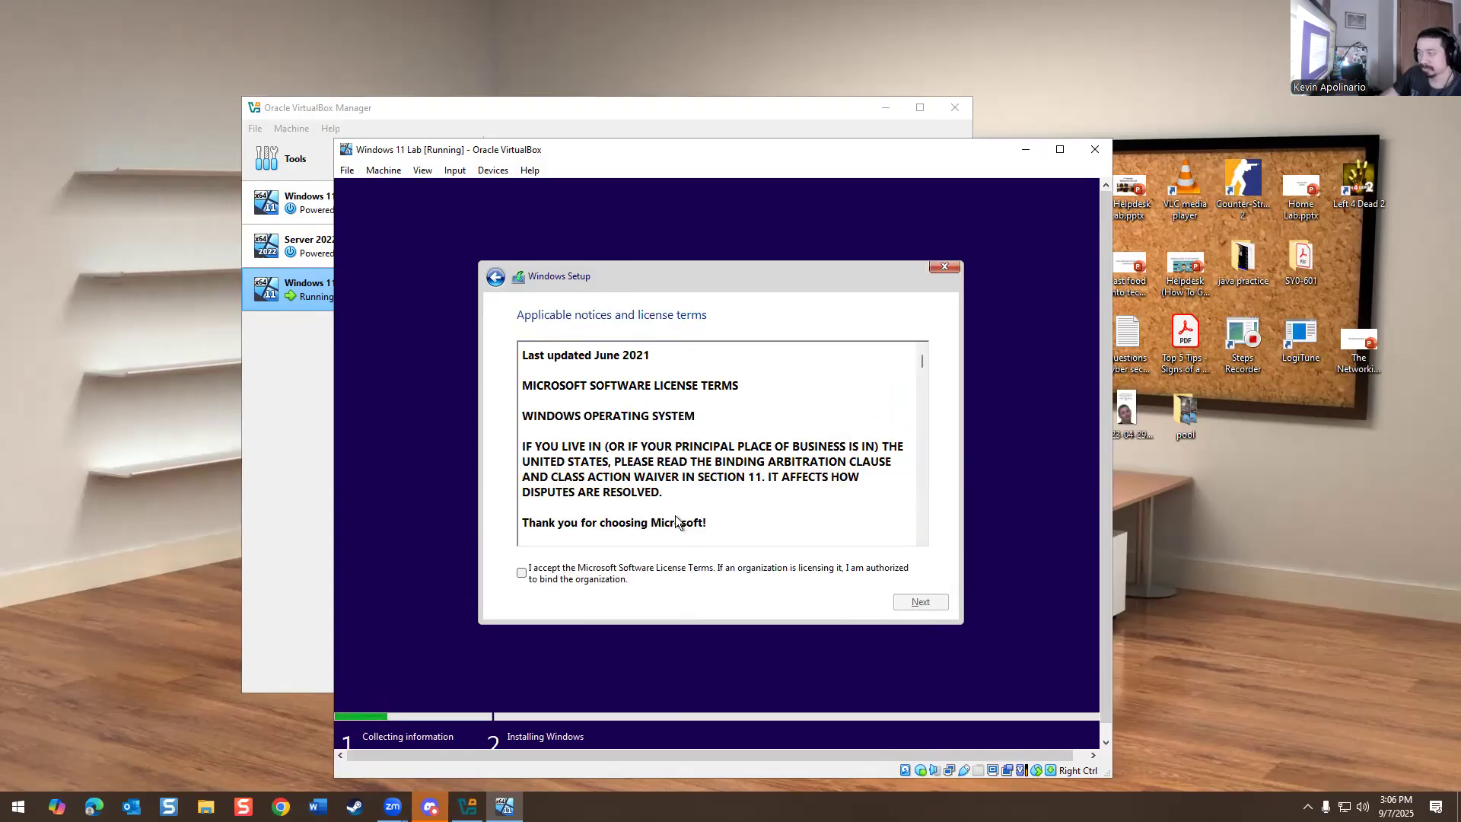
# Accept the license, install Windows only onto Drive 0, then minimize the VM window.
pyautogui.click(521, 573)
pyautogui.click(918, 602)
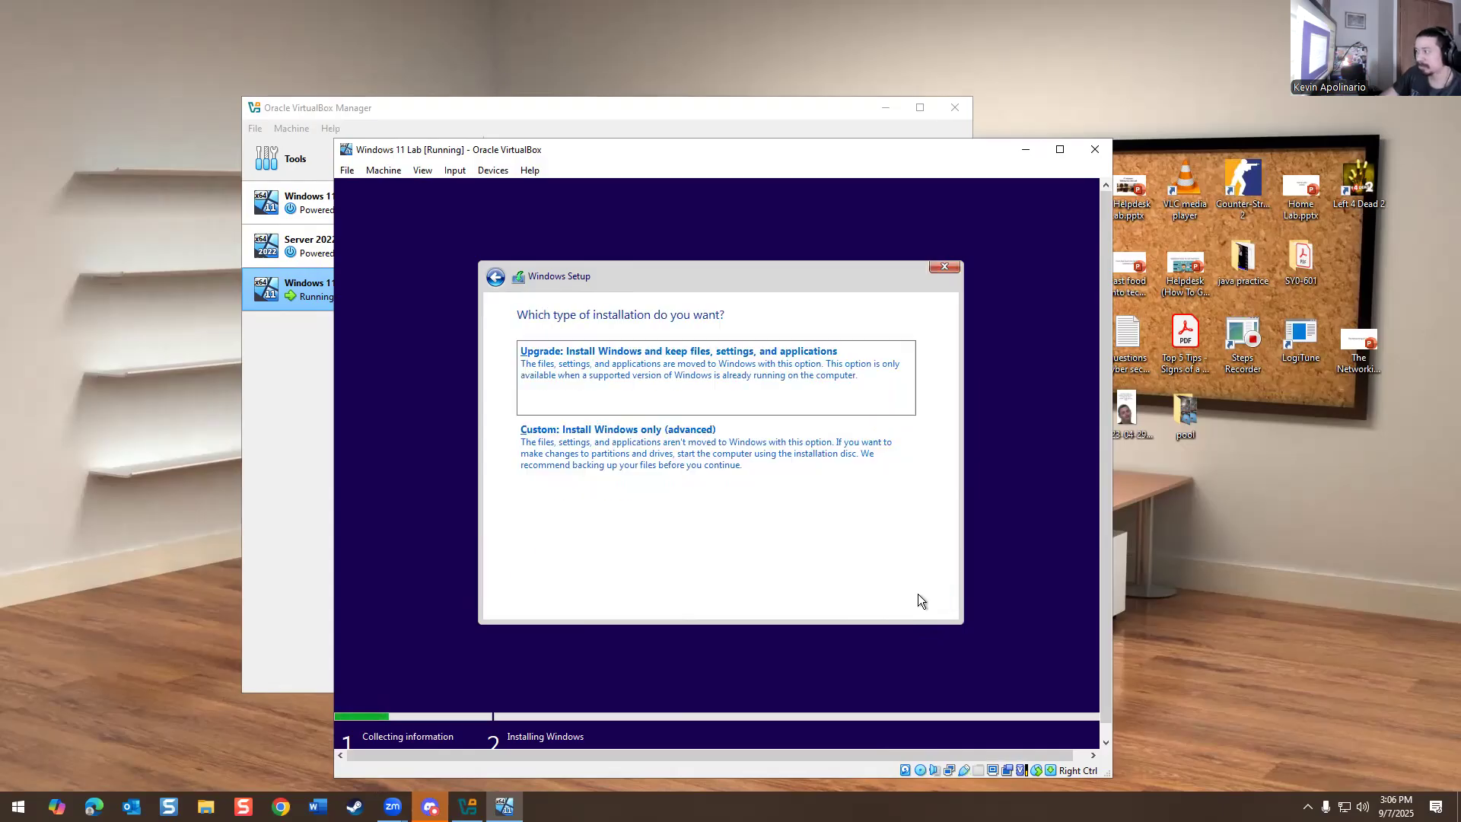
pyautogui.click(640, 439)
pyautogui.click(936, 602)
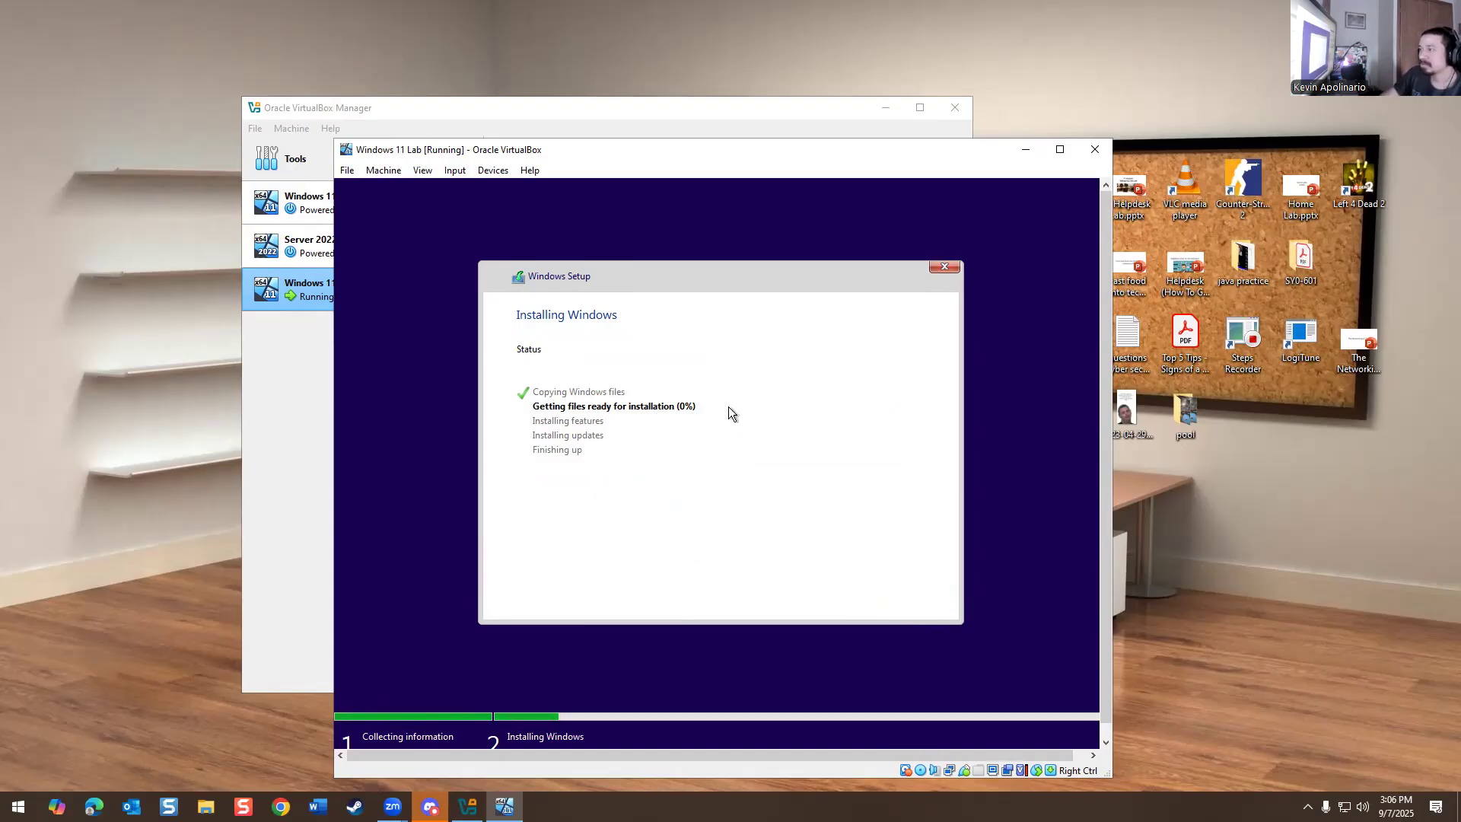
pyautogui.click(1024, 149)
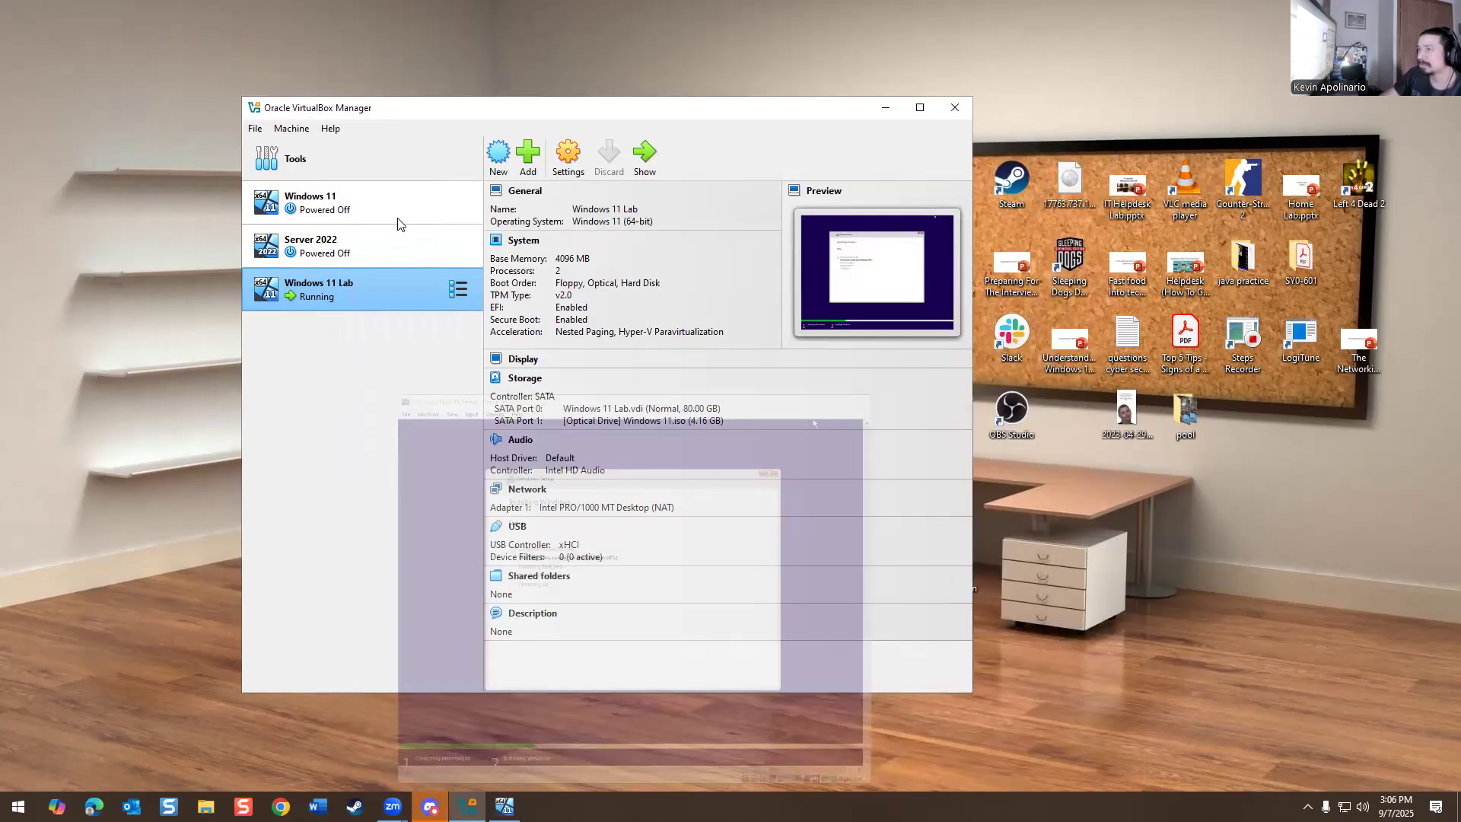
# Select the Windows 11 VM, then the Server 2022 VM, to get both running.
pyautogui.click(390, 220)
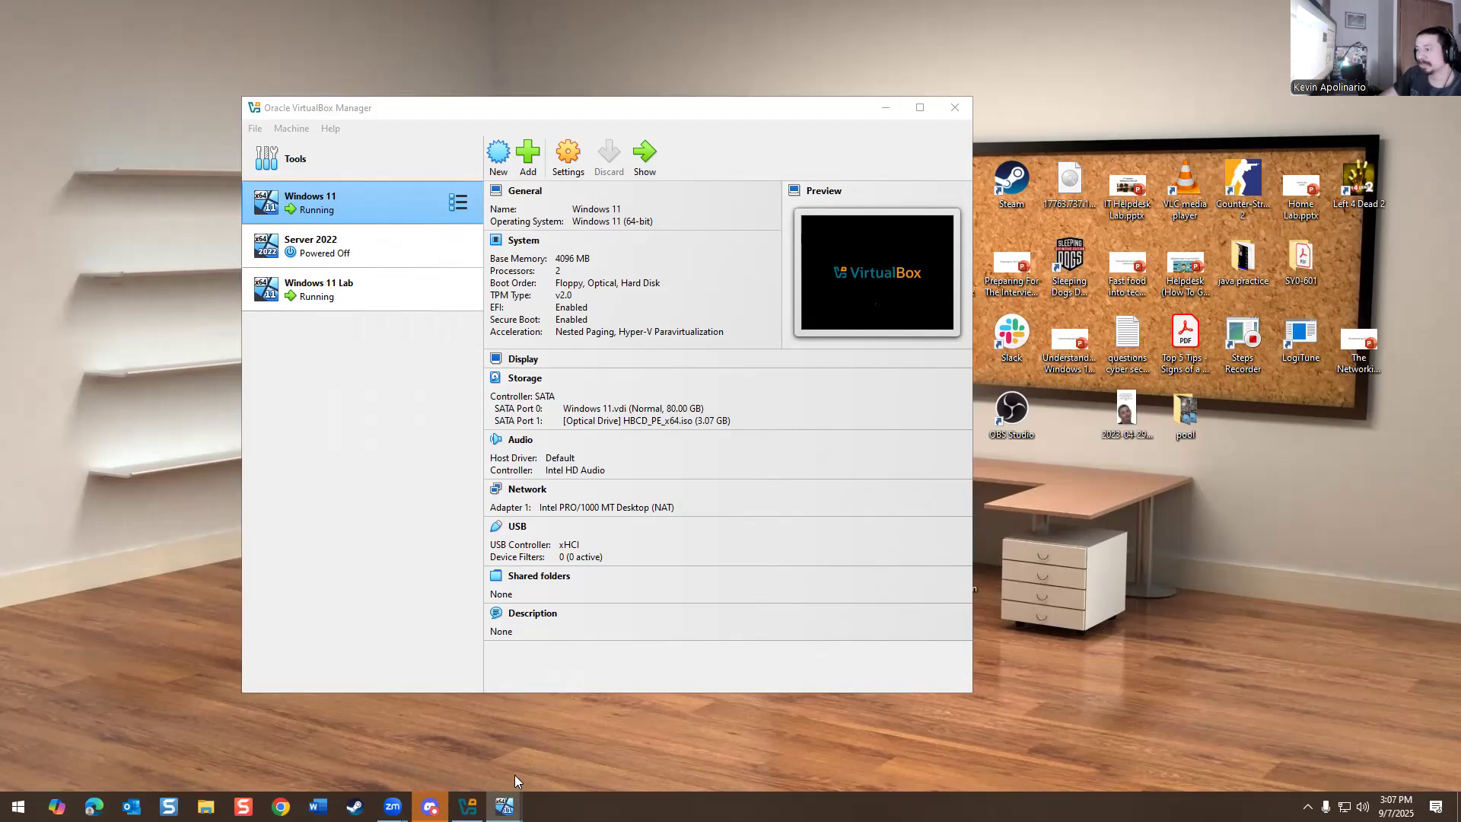
pyautogui.moveTo(505, 805)
pyautogui.click(333, 259)
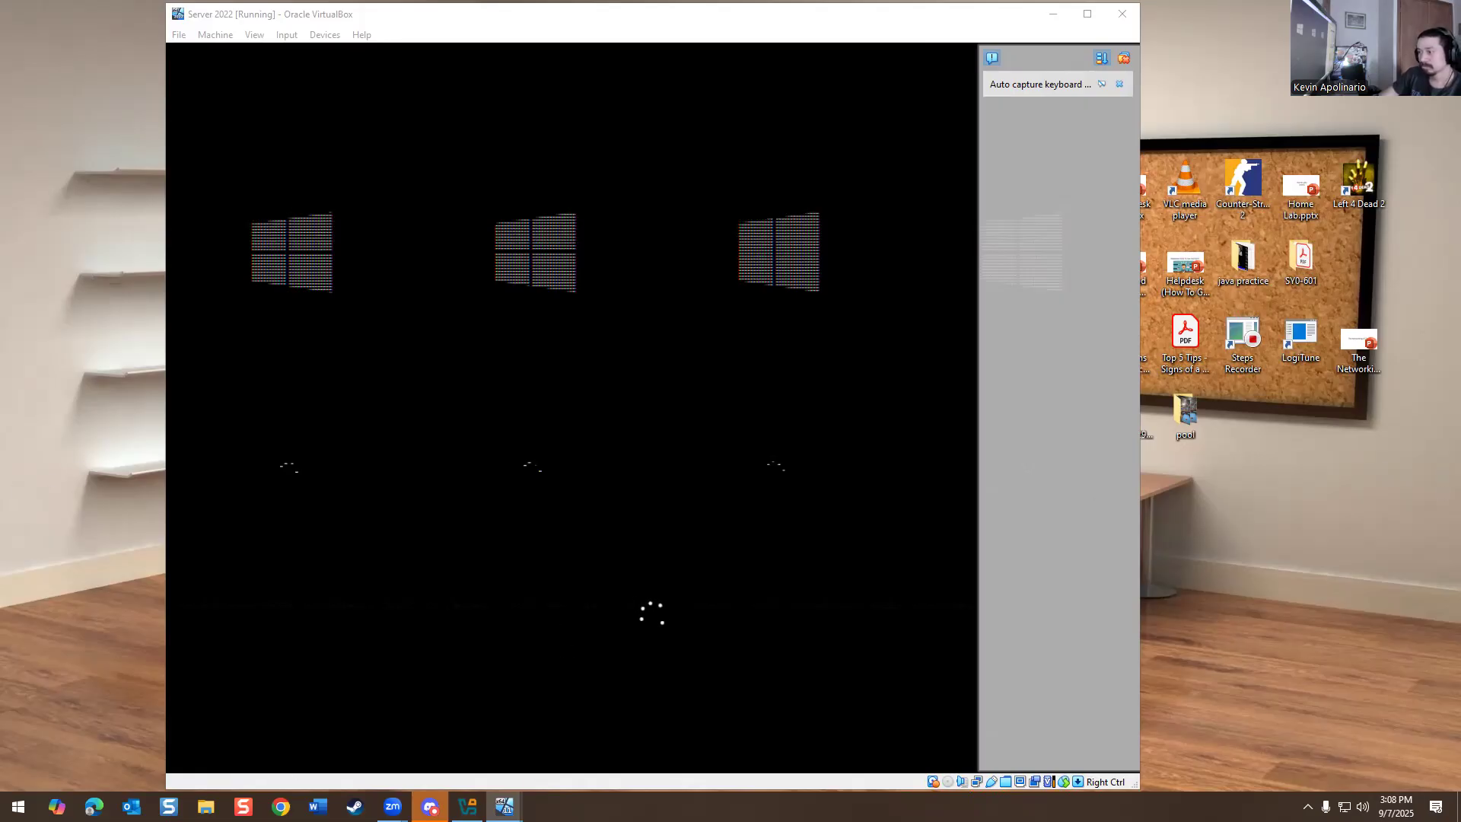
# Check Windows 11 Lab's setup from the taskbar, minimize it, then switch to the Windows 11 VM.
pyautogui.moveTo(505, 805)
pyautogui.click(380, 742)
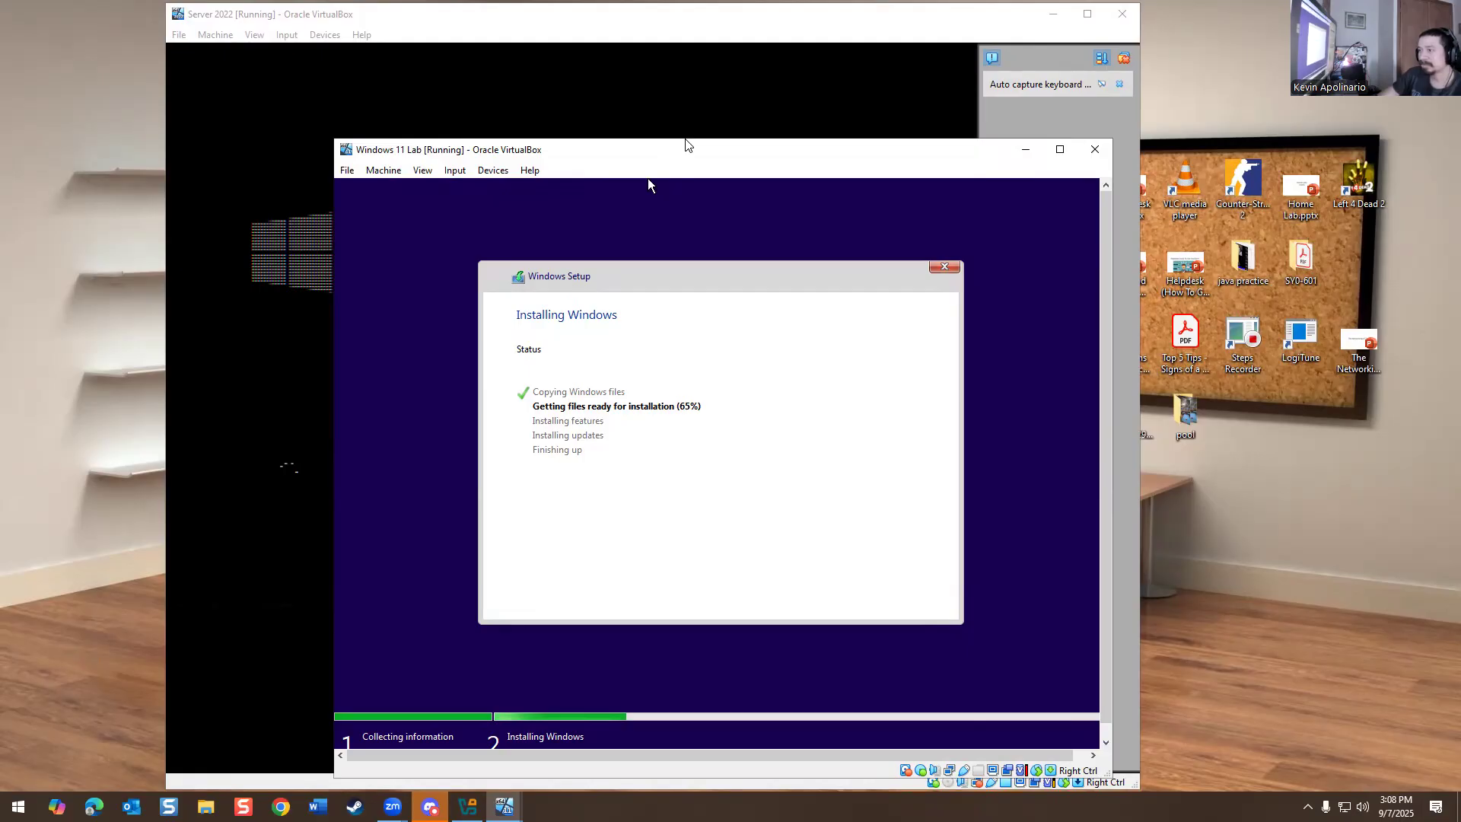
pyautogui.moveTo(685, 152); pyautogui.dragTo(632, 69)
pyautogui.click(959, 71)
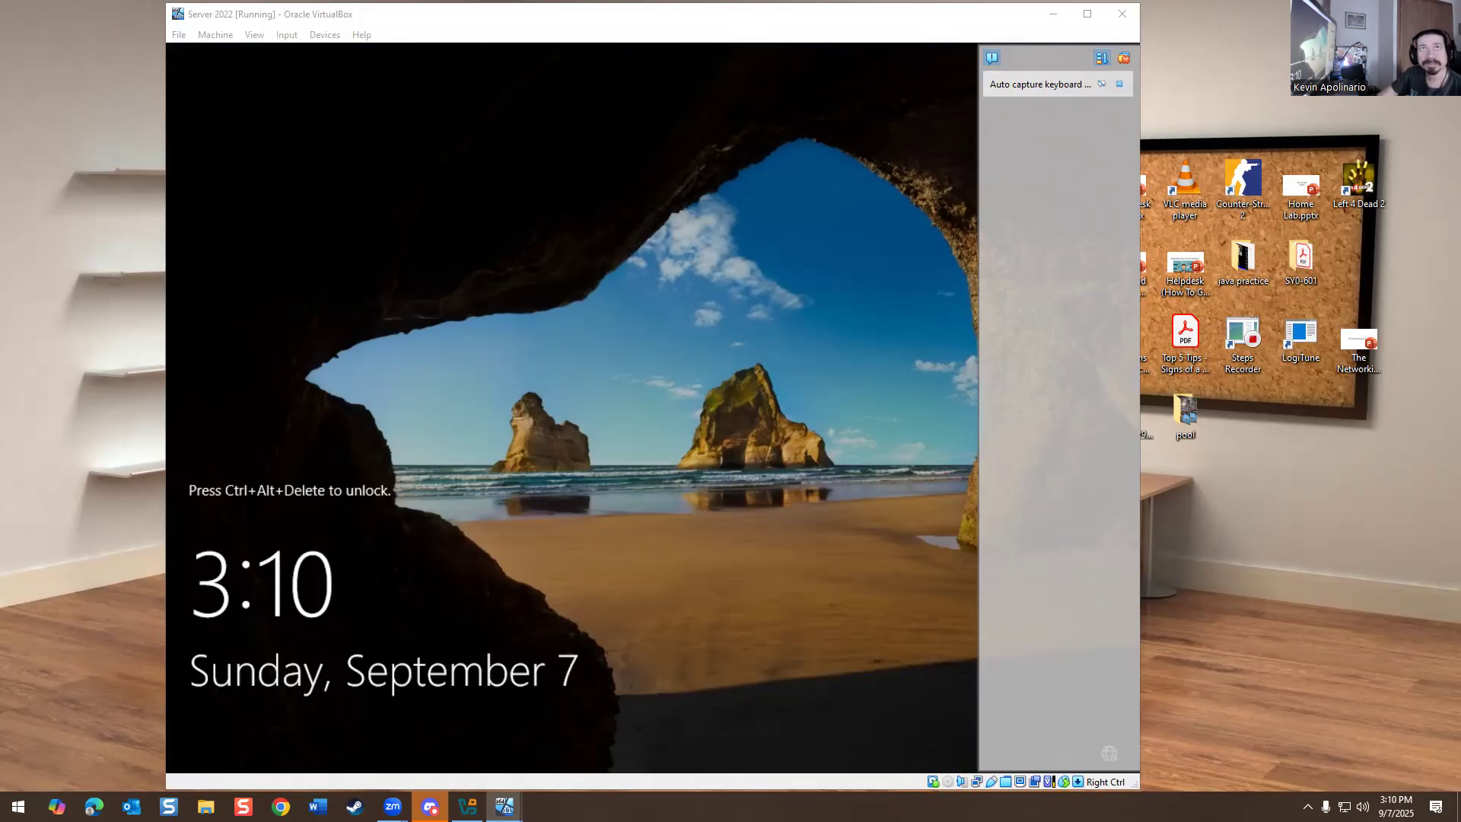
pyautogui.hotkey('alt', 'Tab')
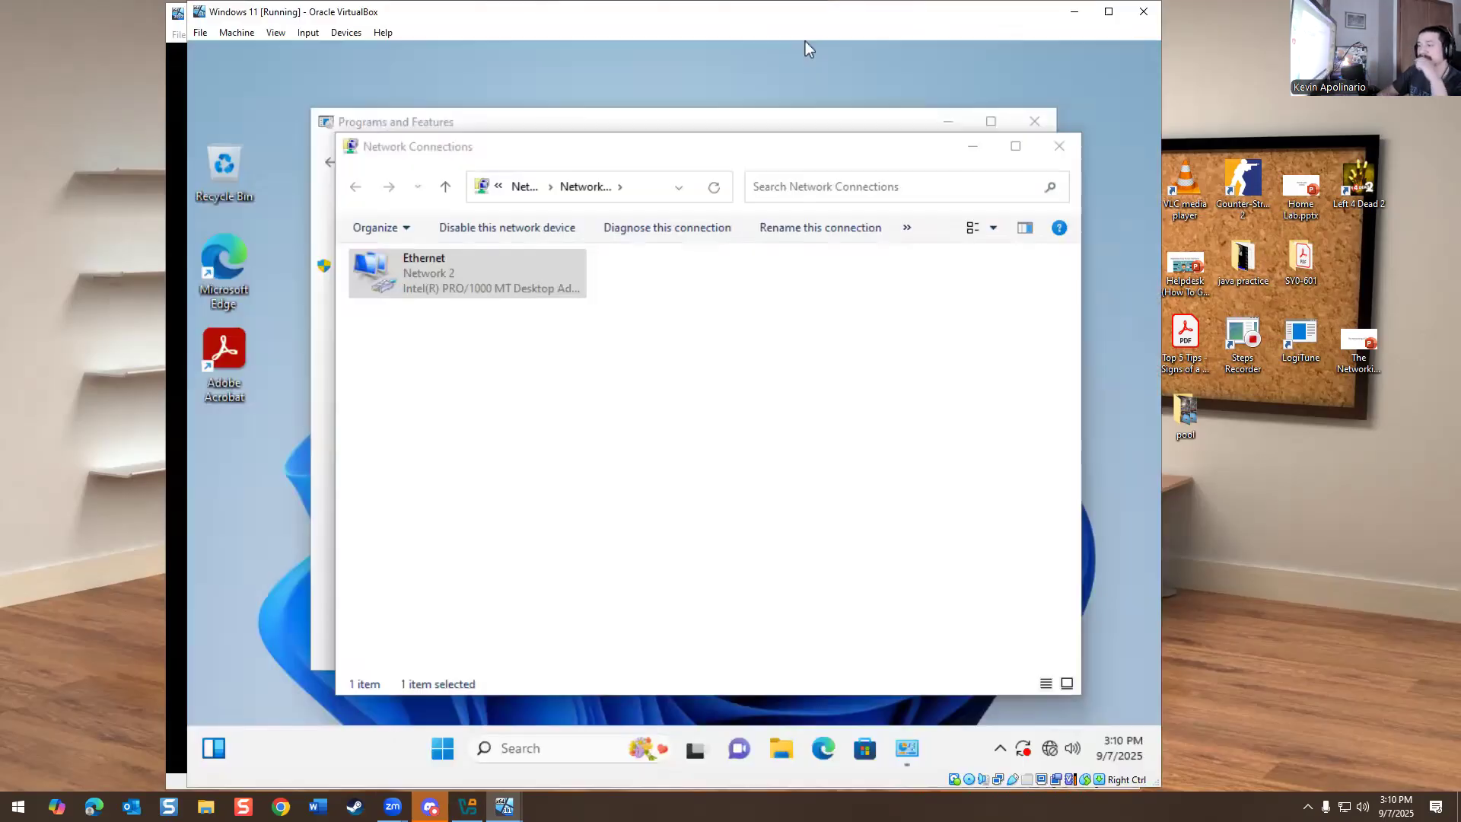
# Review the guest's Ethernet IPv4 settings without changes and close all its network windows.
pyautogui.doubleClick(436, 286)
pyautogui.click(561, 553)
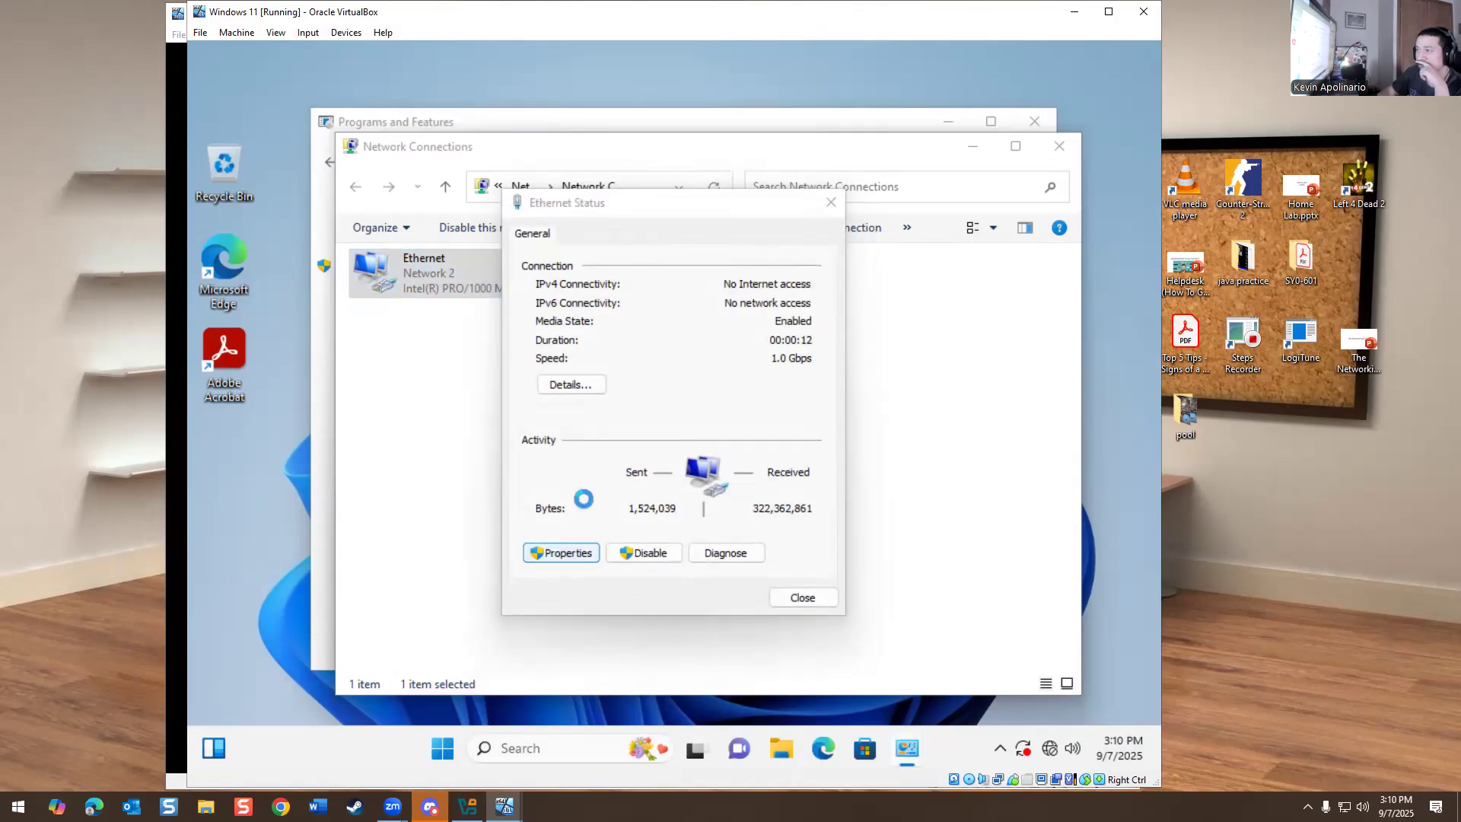
pyautogui.click(668, 421)
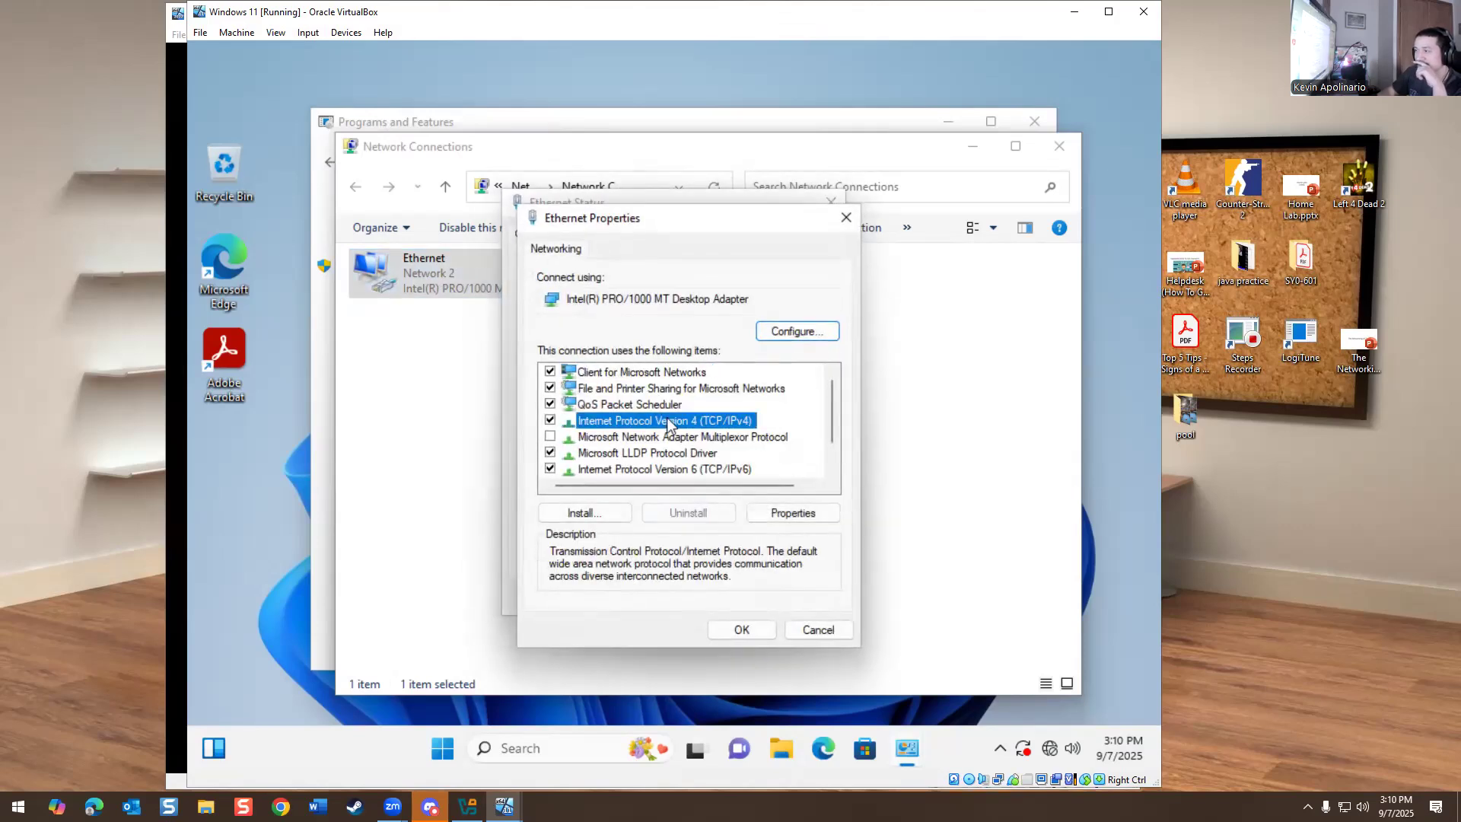
pyautogui.doubleClick(668, 421)
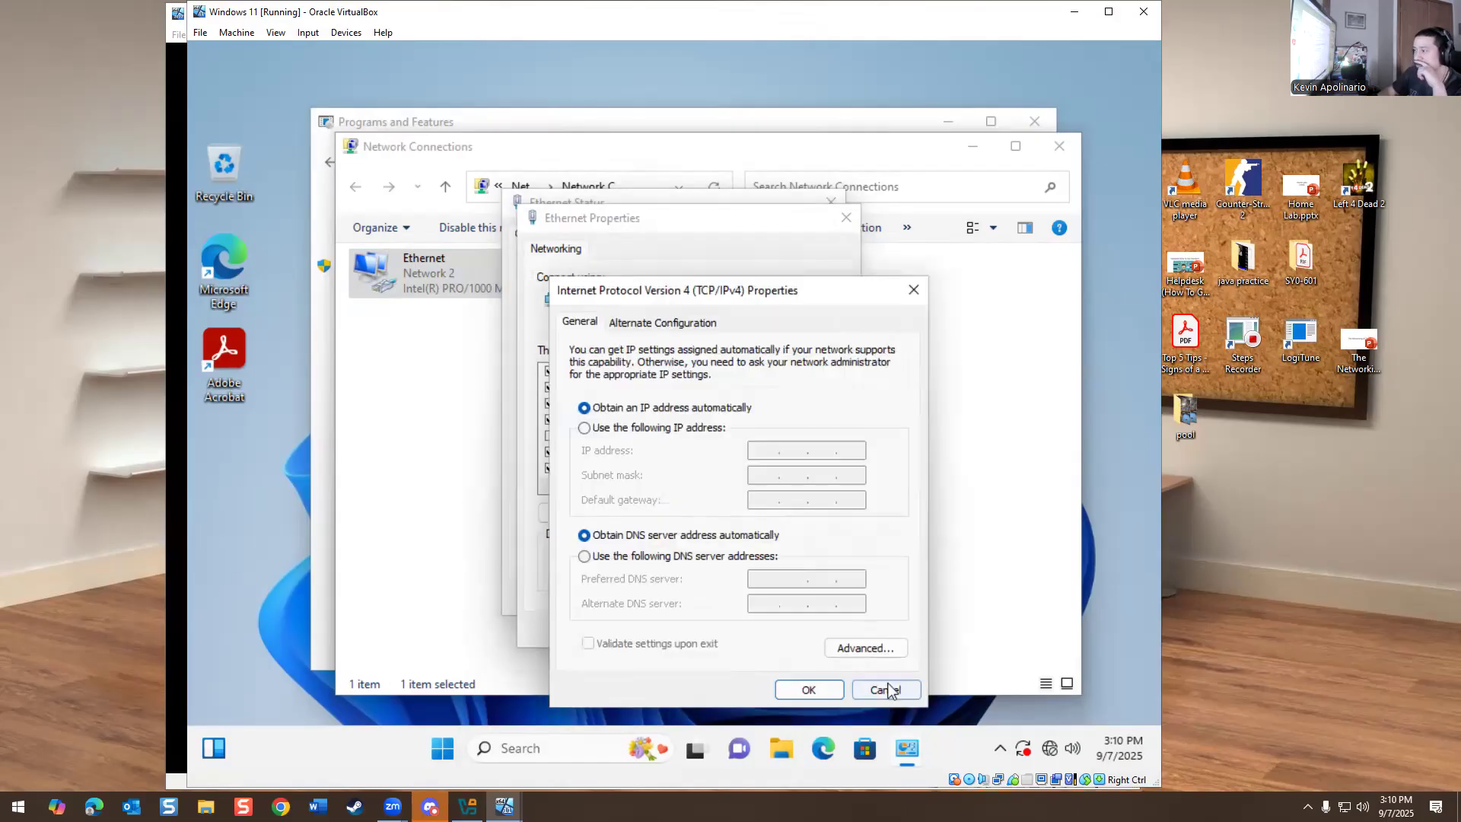
pyautogui.click(887, 691)
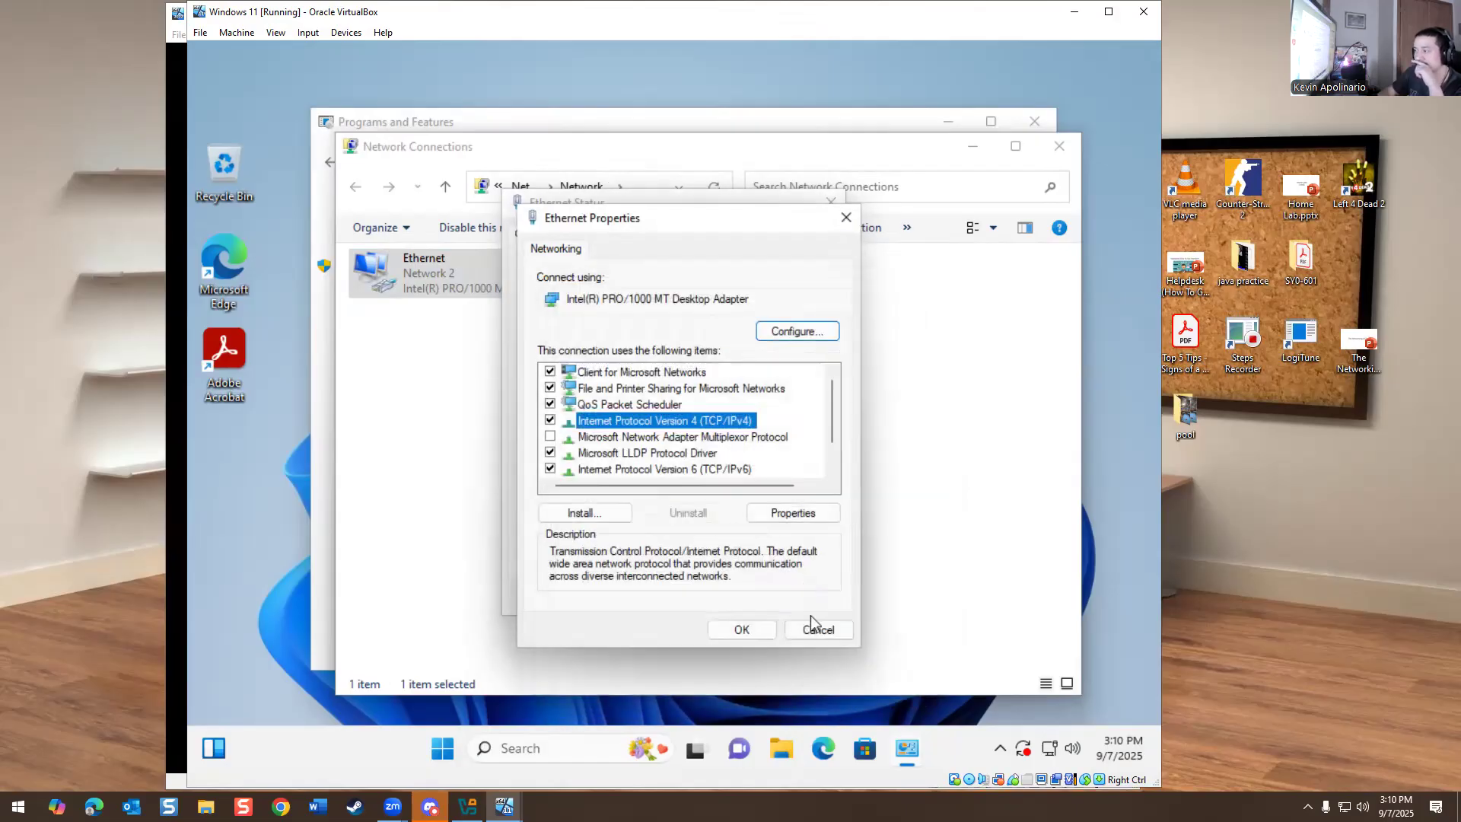
pyautogui.click(819, 628)
pyautogui.click(797, 599)
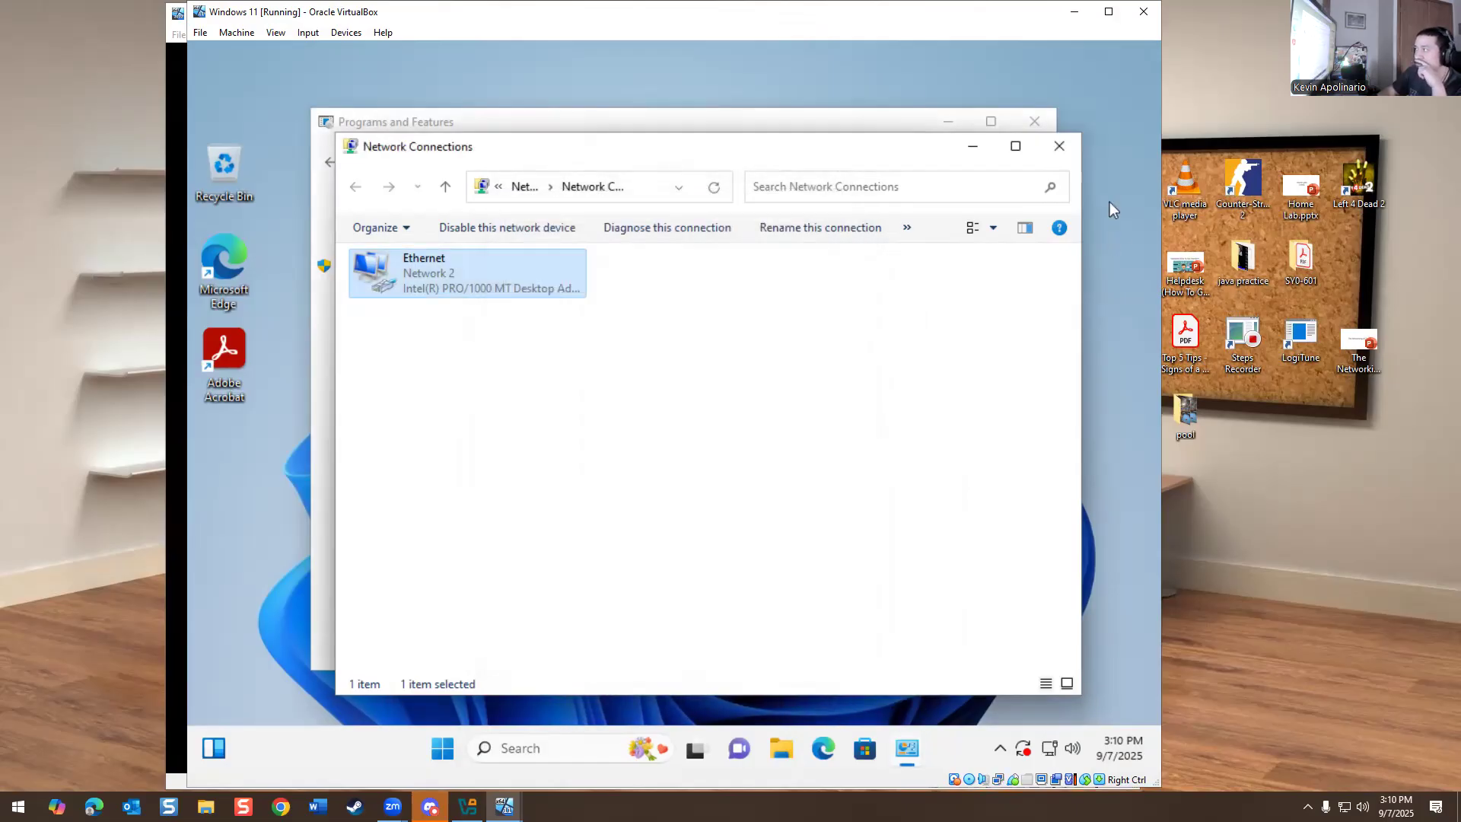
pyautogui.click(1058, 147)
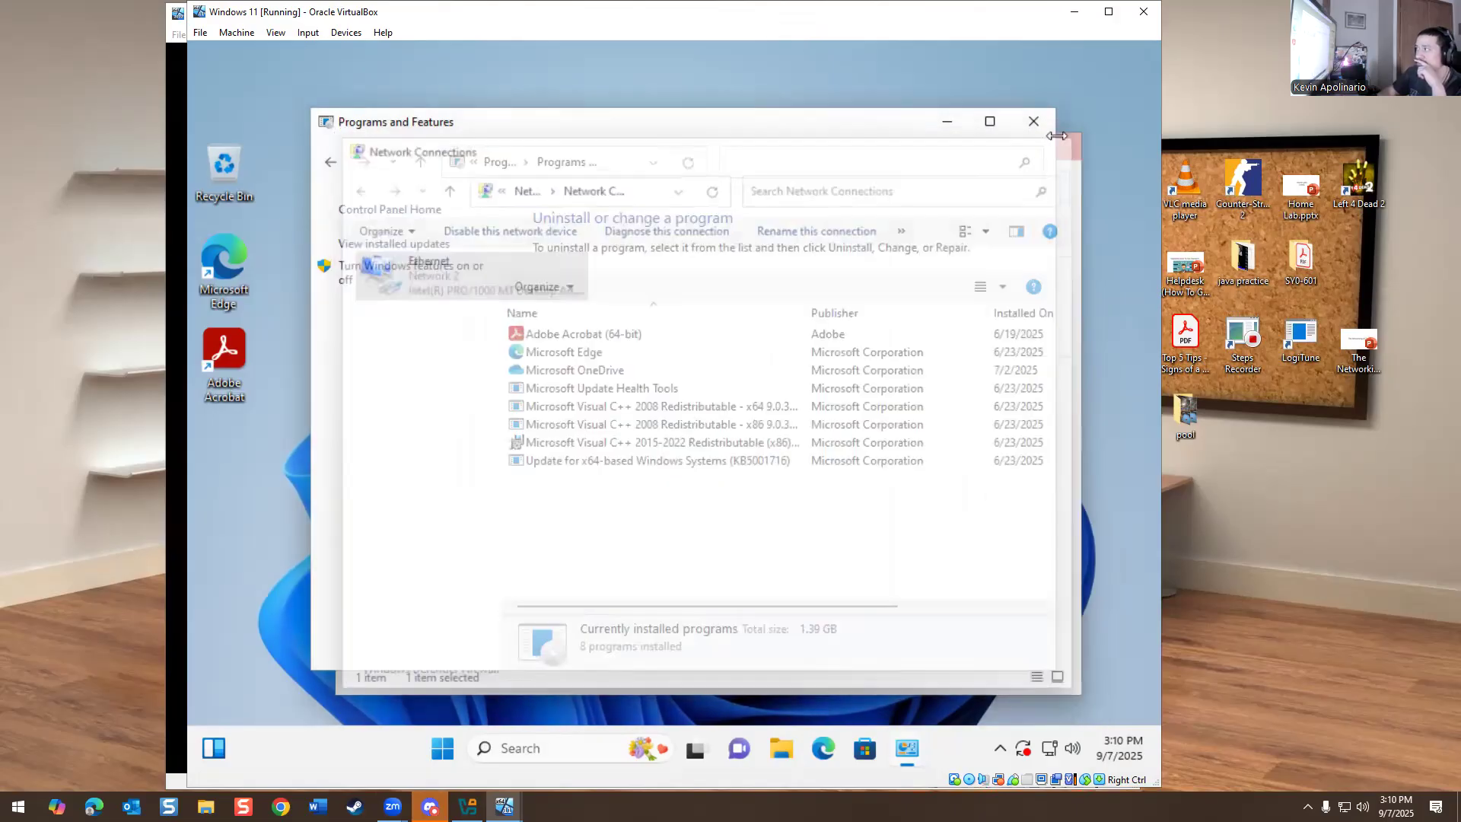
pyautogui.click(1058, 147)
pyautogui.click(1060, 148)
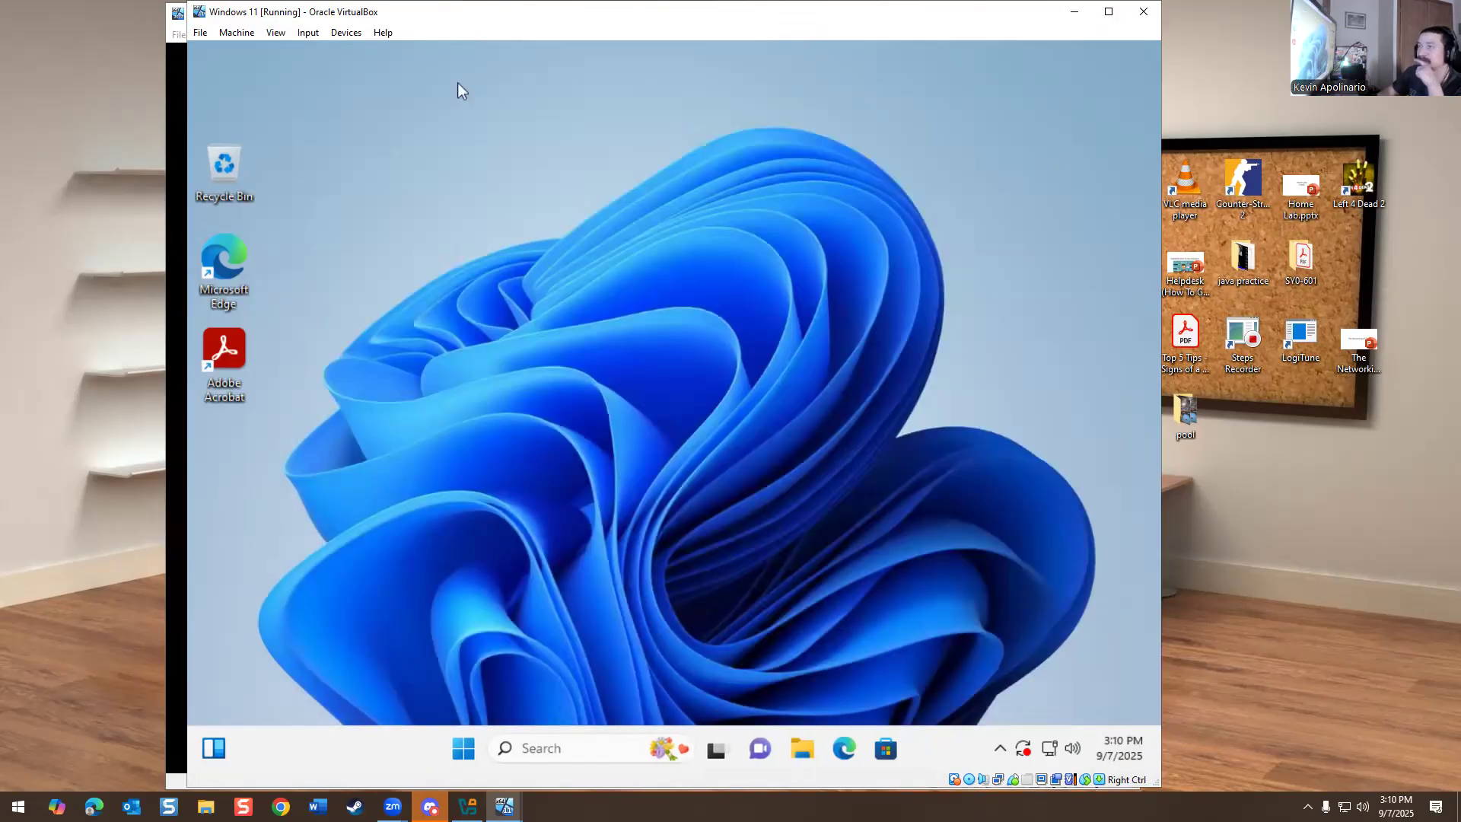
# Attach the VM's Adapter 1 to Bridged Adapter on the Intel I211 Gigabit connection.
pyautogui.click(344, 33)
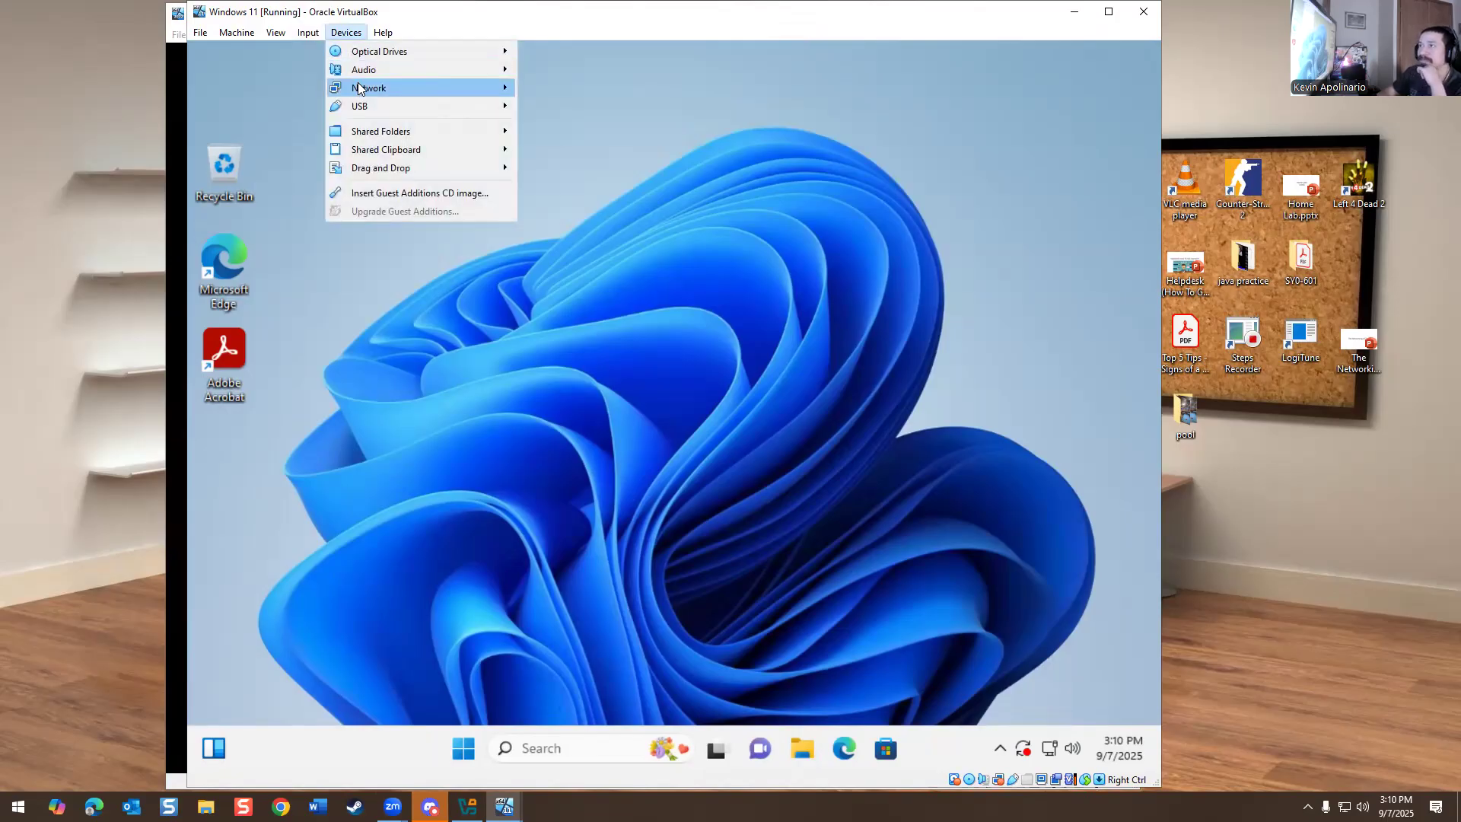
pyautogui.moveTo(358, 88)
pyautogui.click(582, 88)
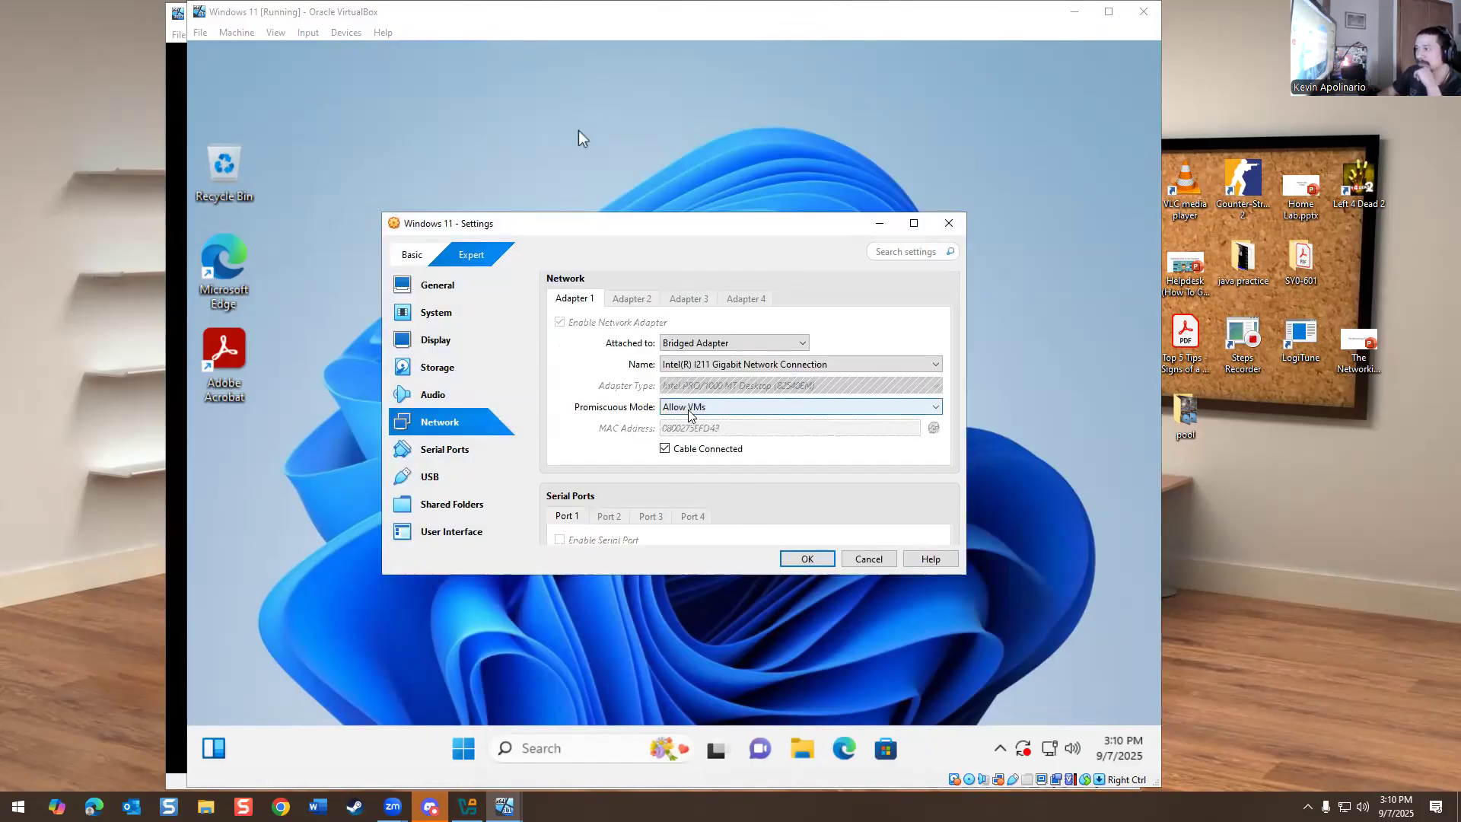
pyautogui.click(805, 558)
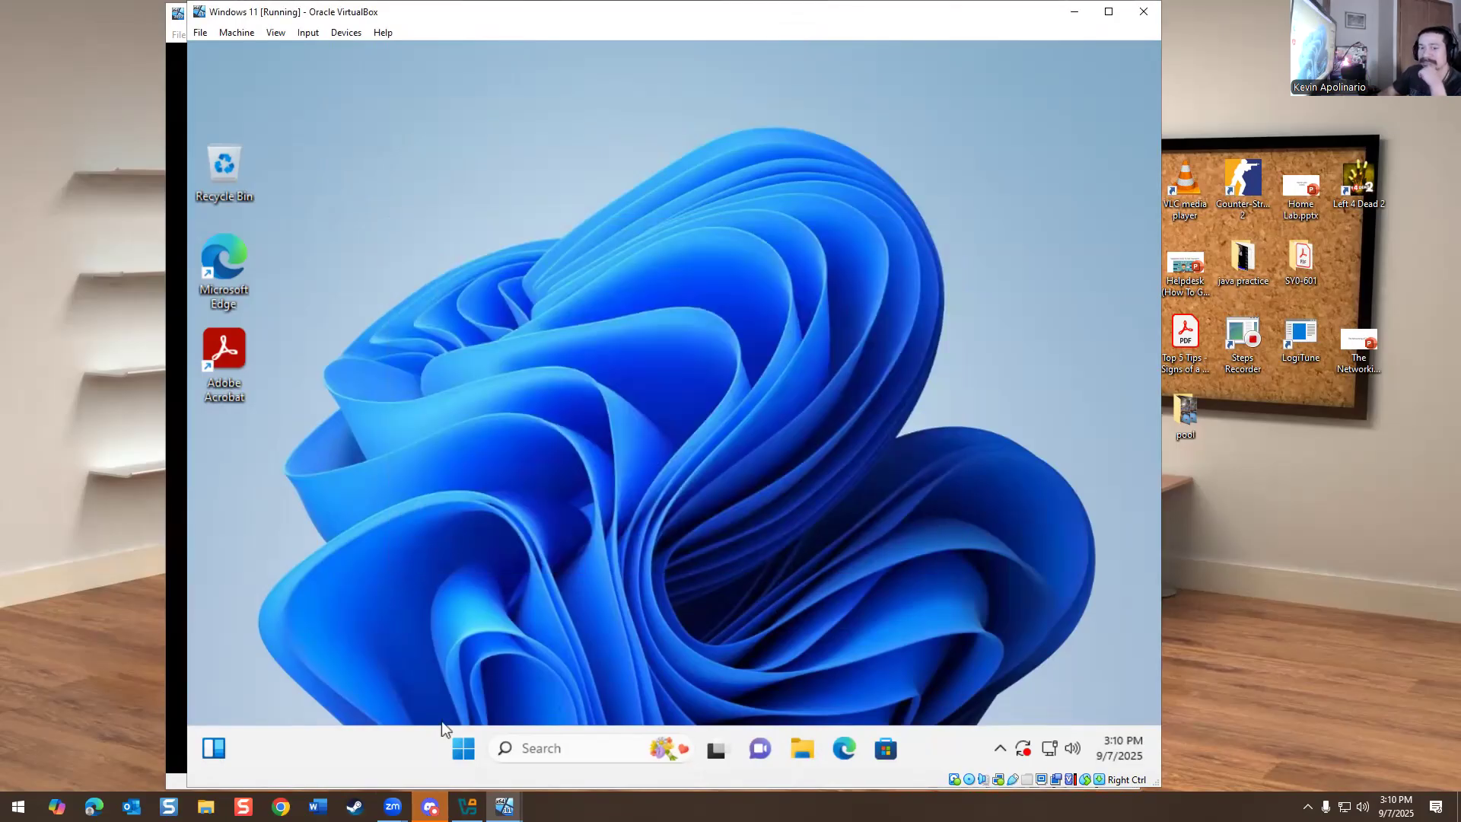
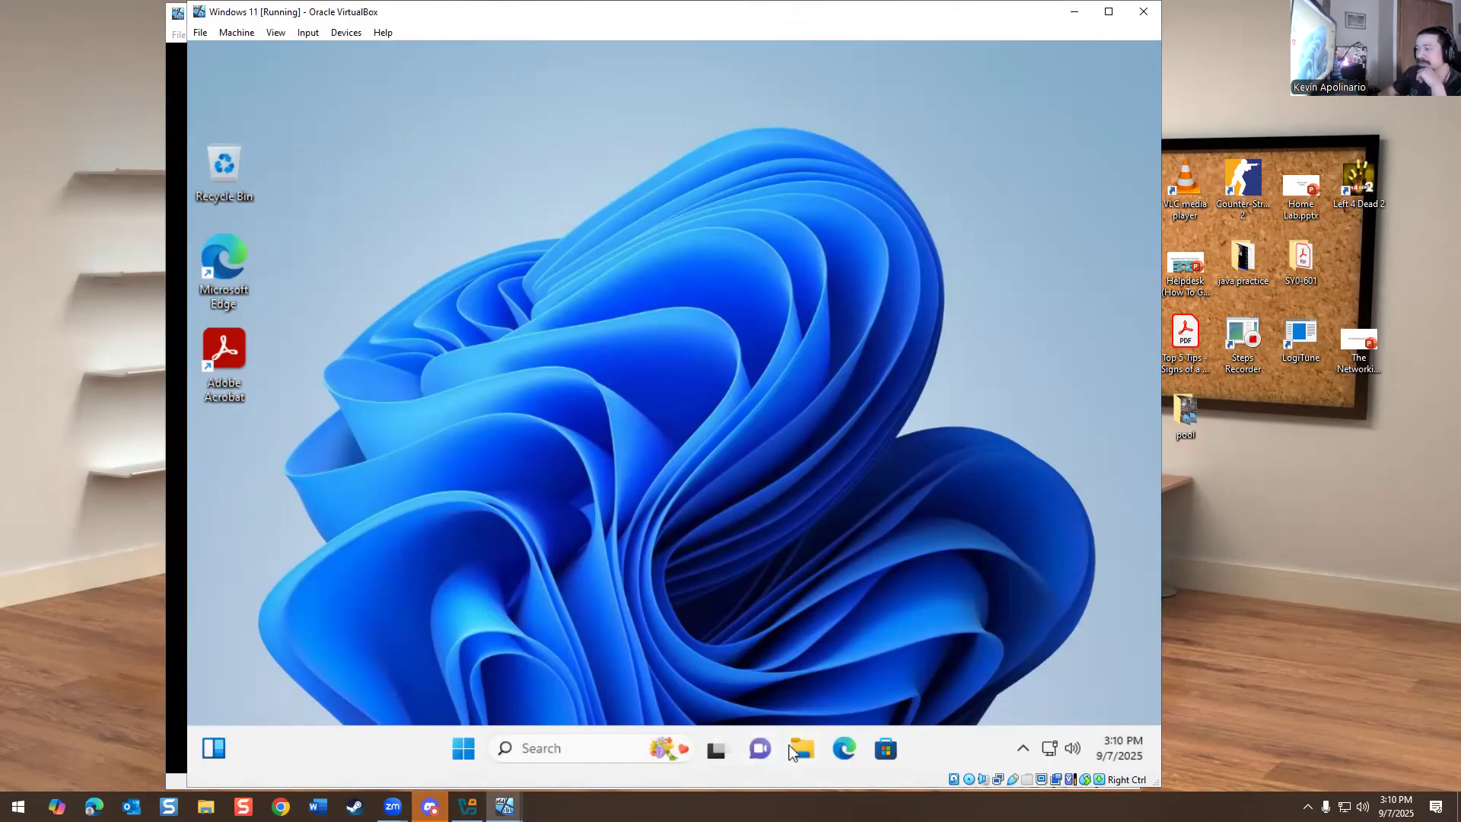
# Open This PC's Properties and scroll through the Windows 11 VM's About page.
pyautogui.rightClick(365, 526)
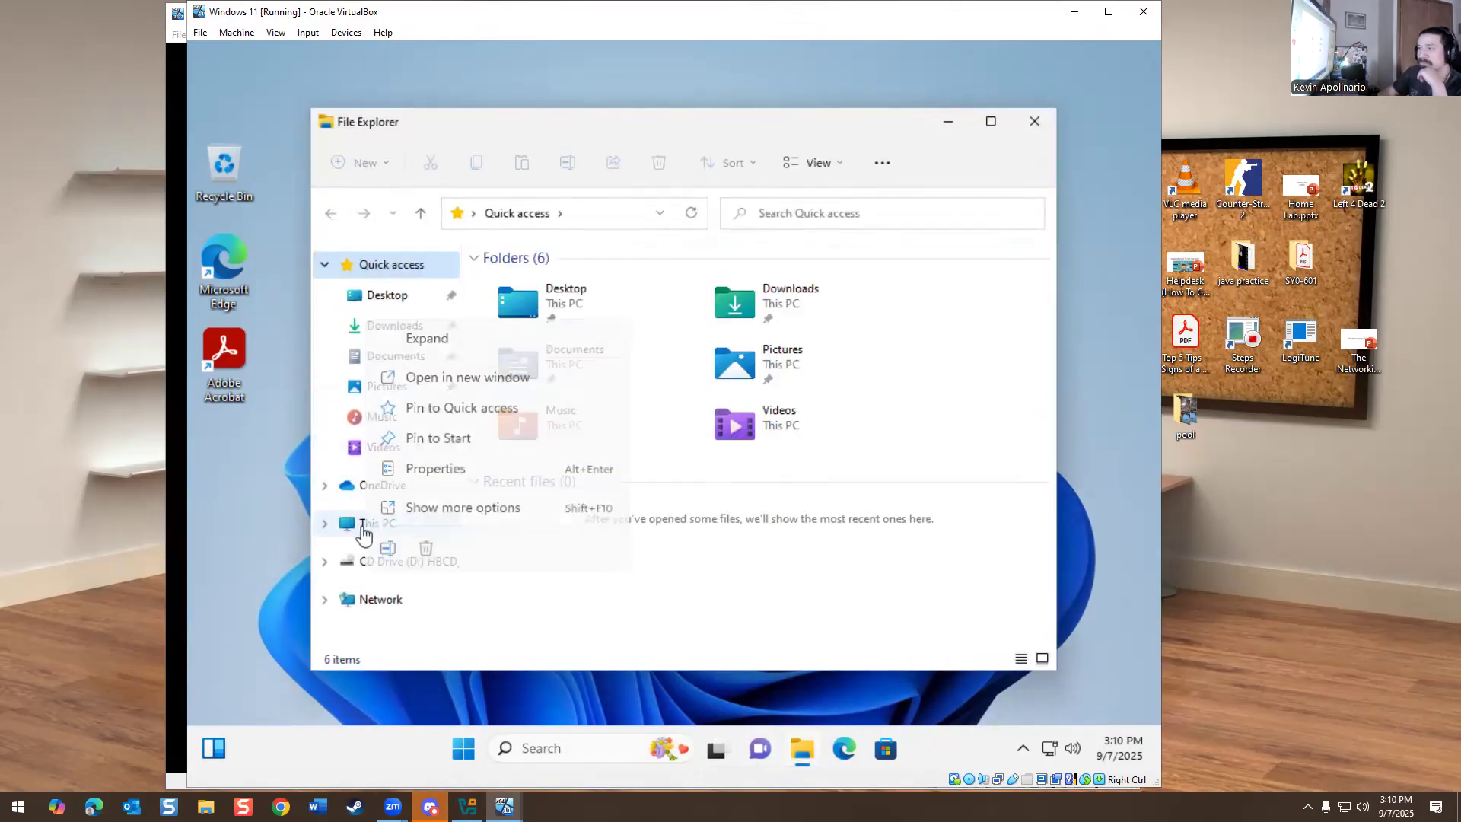
pyautogui.click(431, 473)
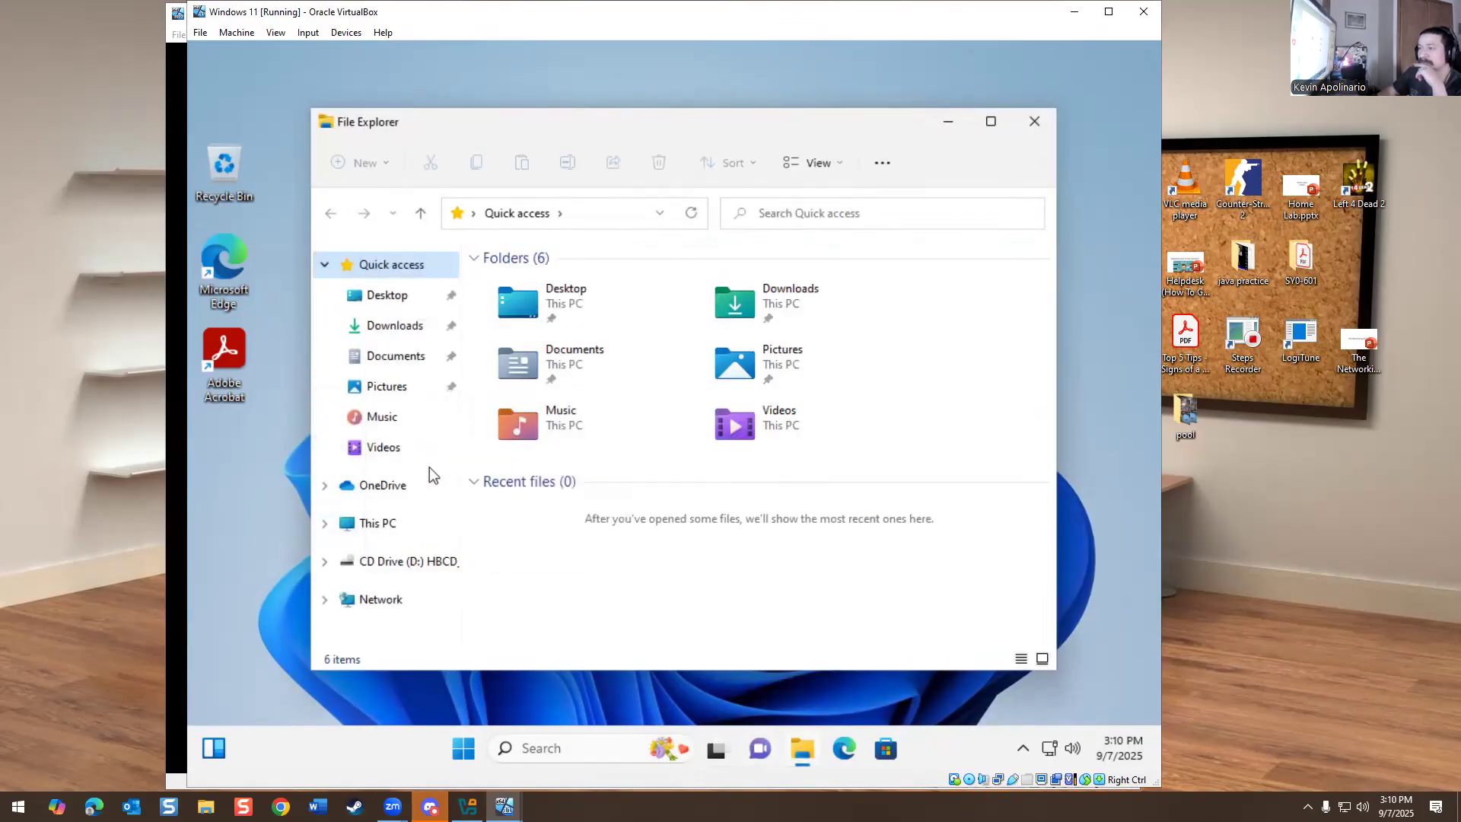
pyautogui.scroll(-8, 732, 475)
pyautogui.scroll(-5, 732, 475)
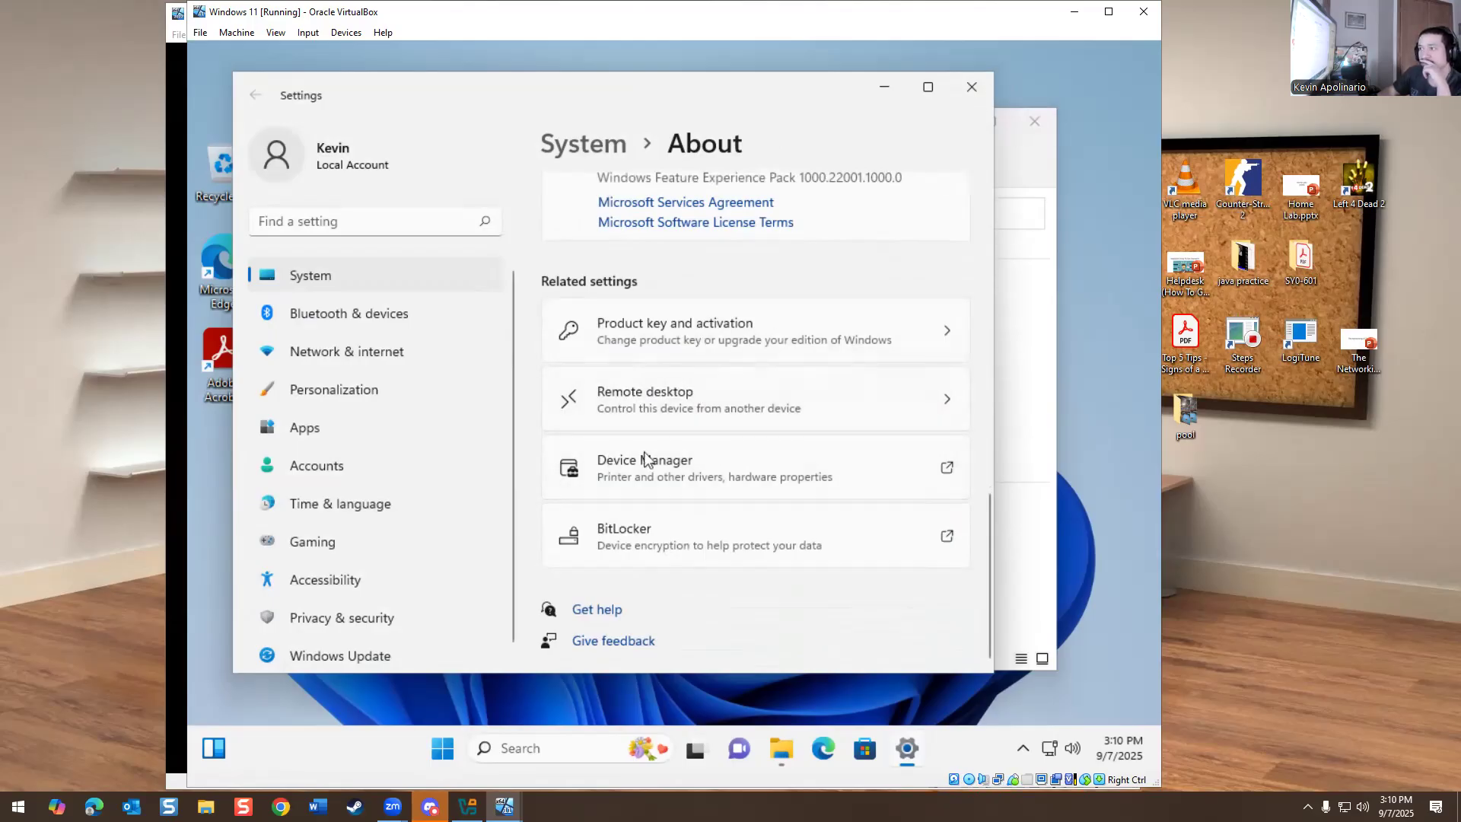
# Search the Start menu for 'computer management' and launch it.
pyautogui.click(445, 755)
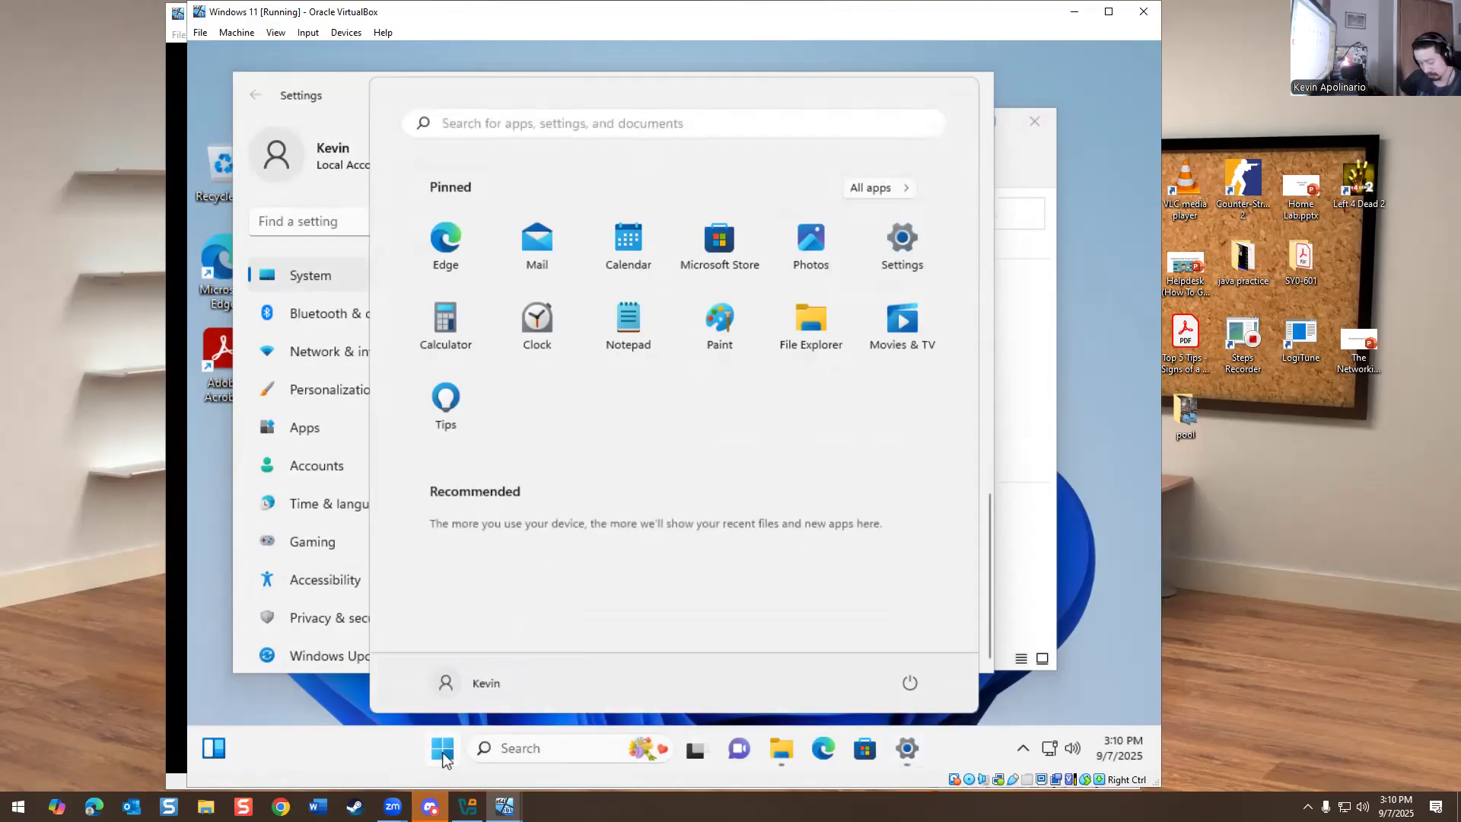
pyautogui.write('computer m')
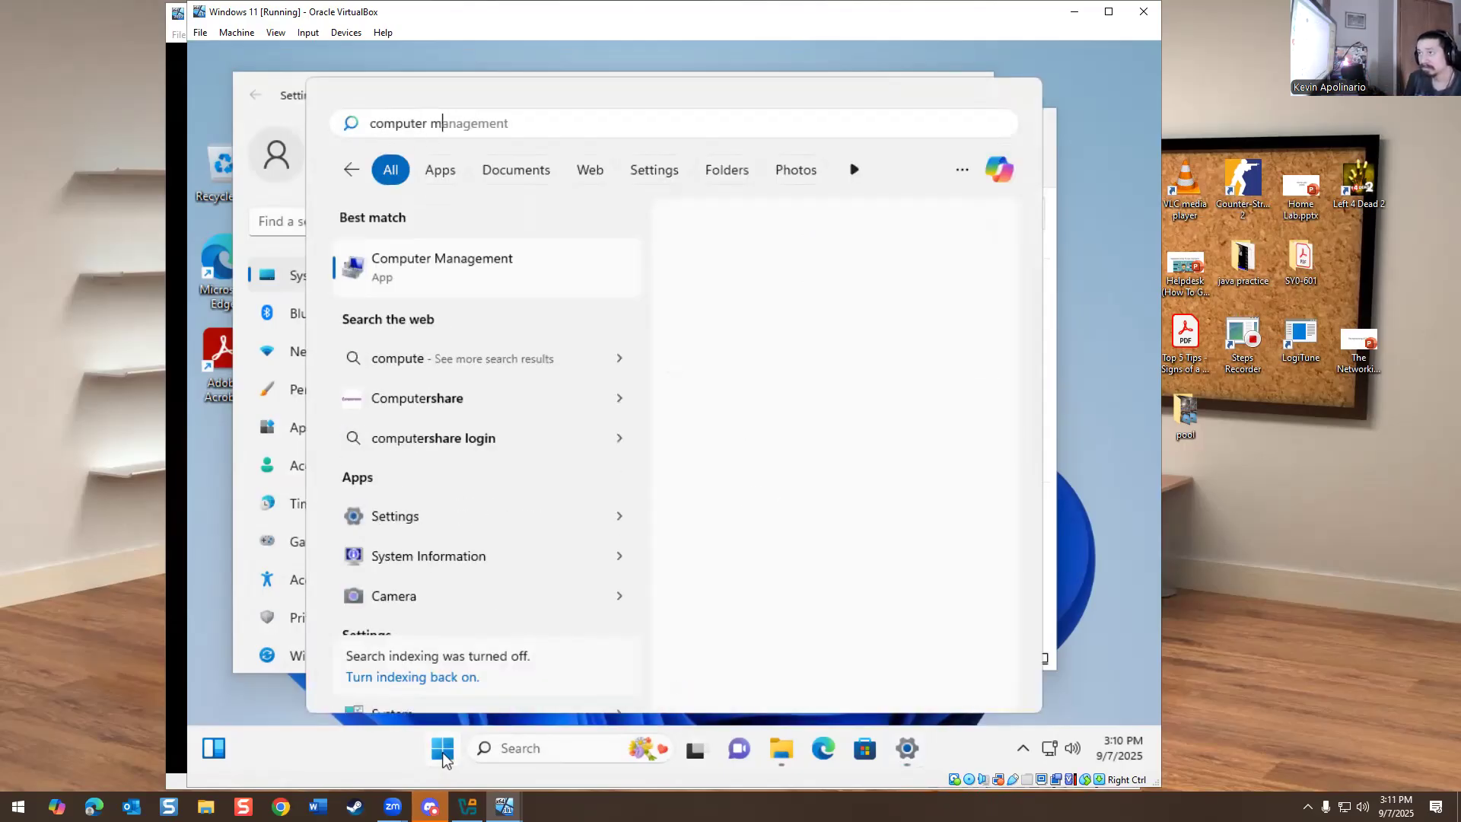
pyautogui.press('Return')
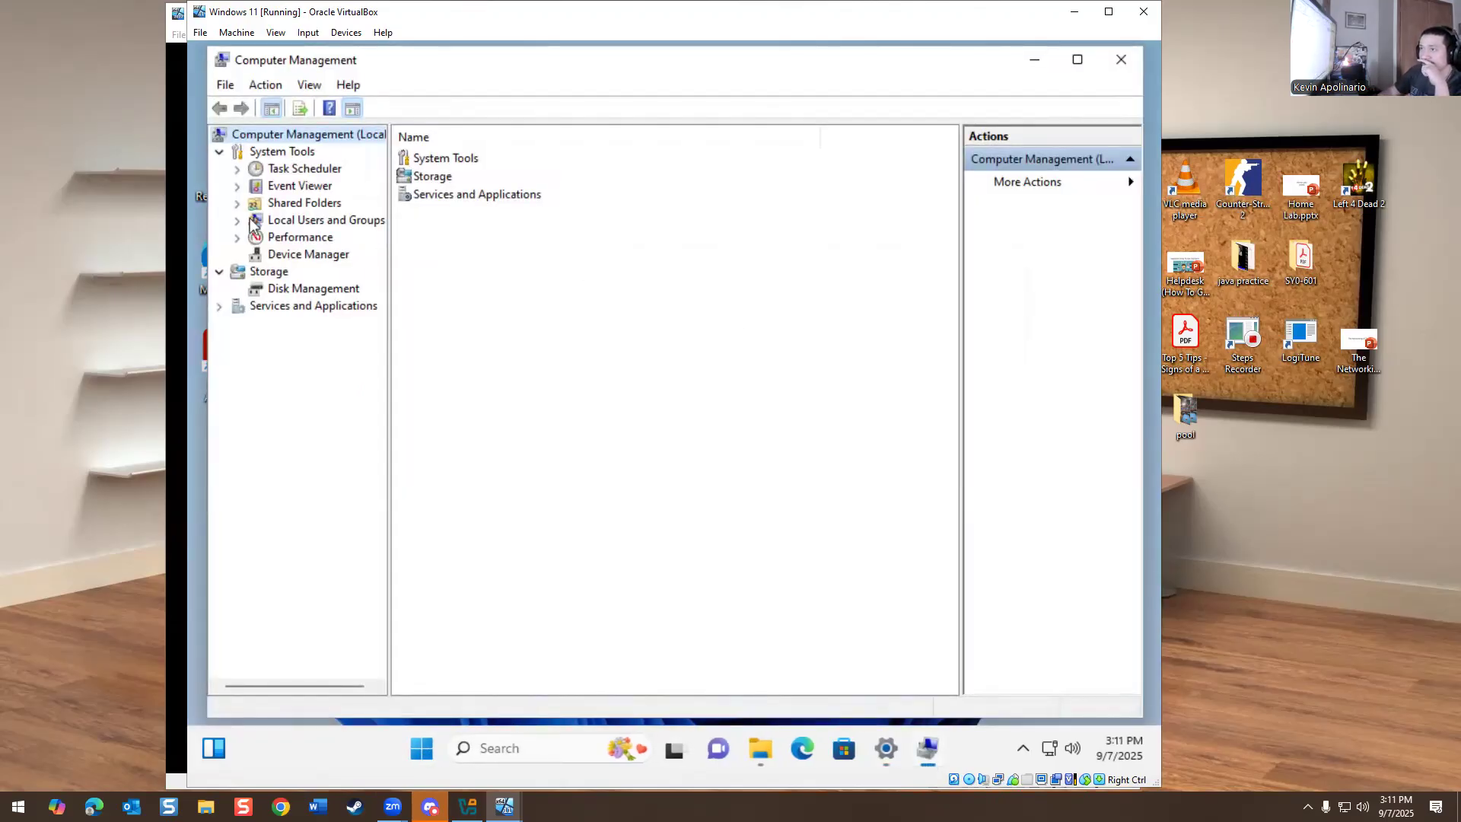
# Expand Local Users and Groups to list the user accounts, cancelling an accidental New User dialog.
pyautogui.click(238, 220)
pyautogui.click(275, 241)
pyautogui.rightClick(448, 262)
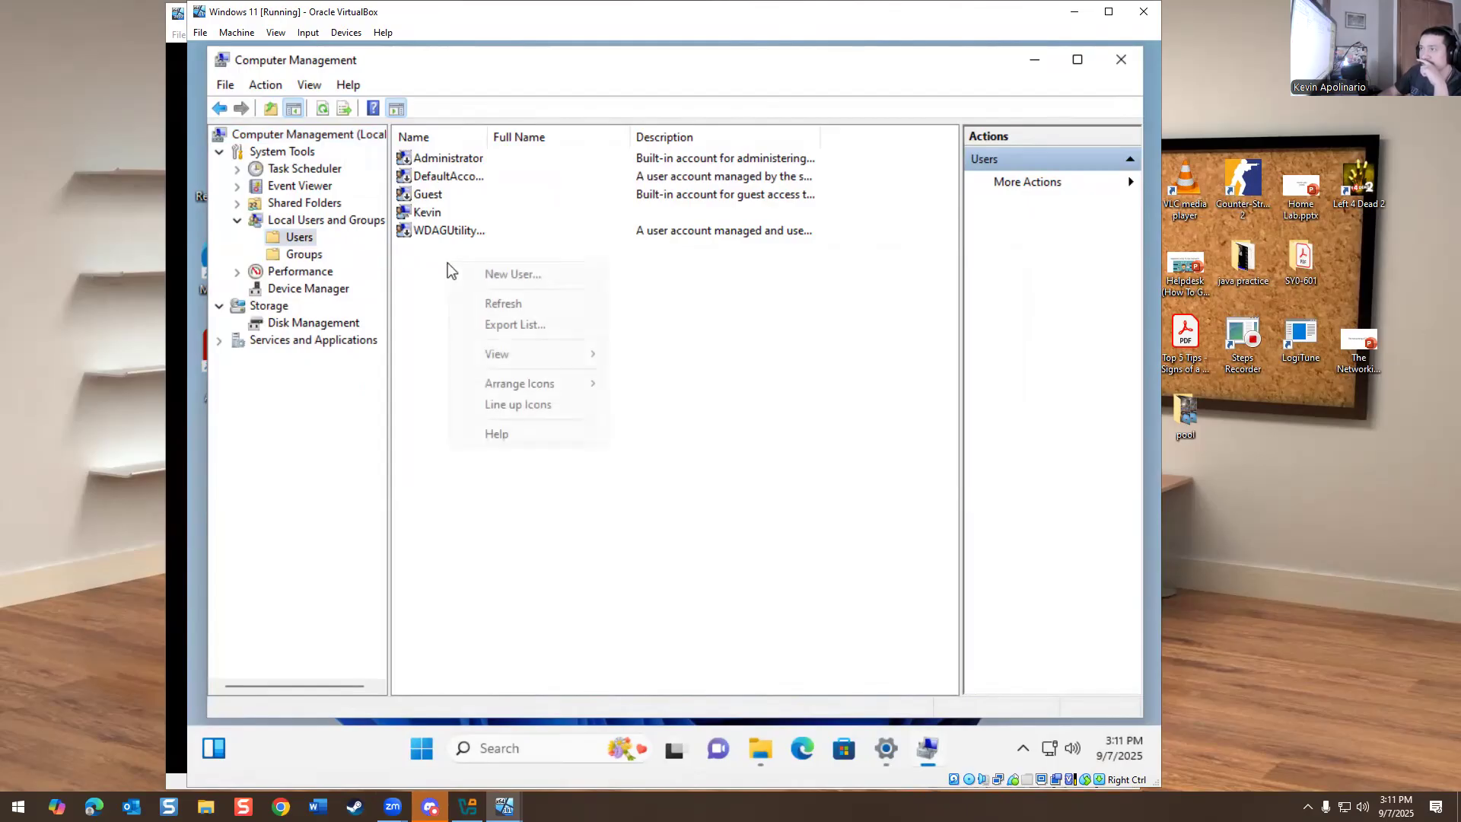
pyautogui.click(483, 265)
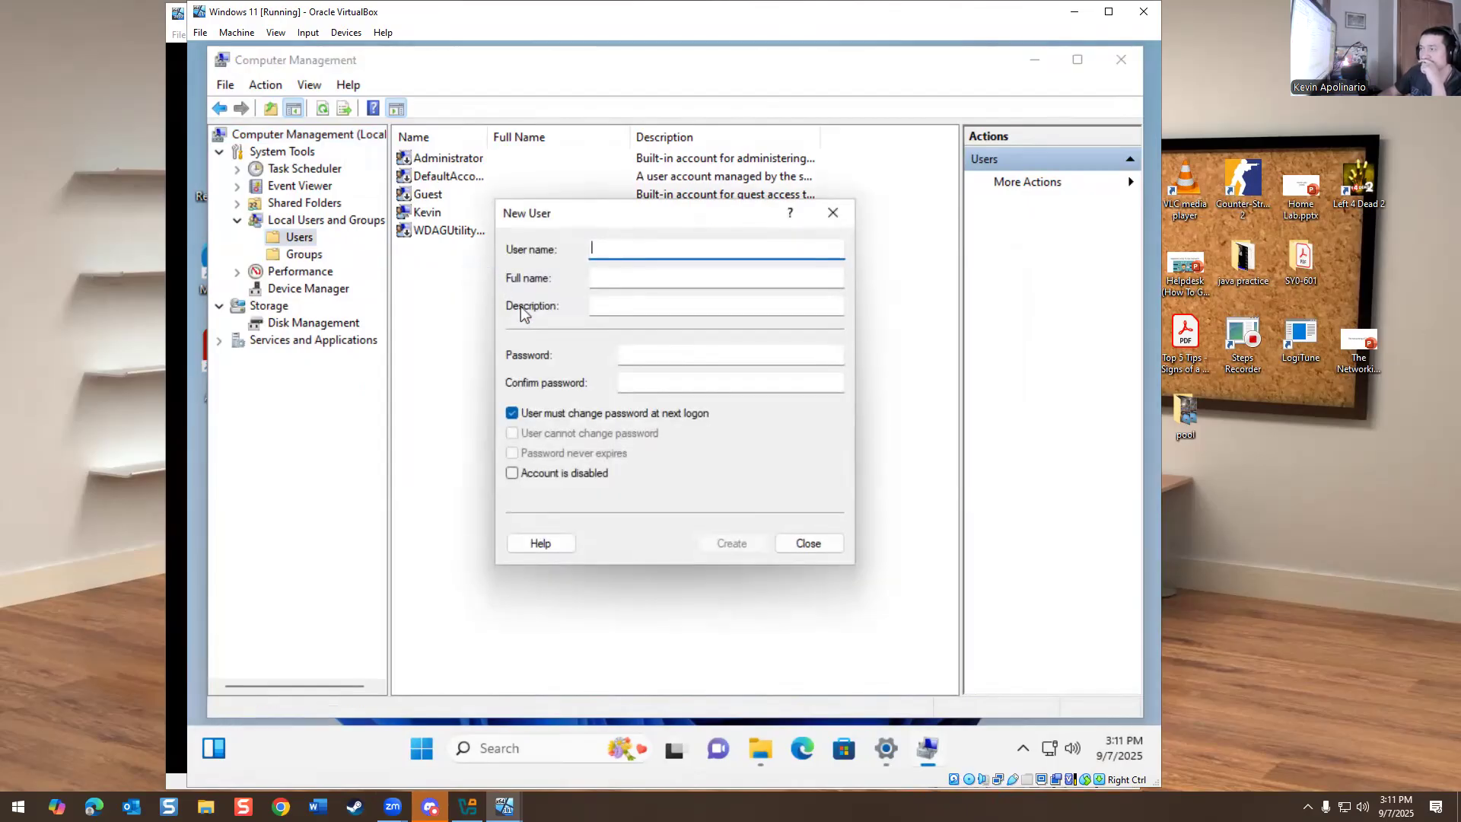
pyautogui.click(835, 201)
# Set and confirm a new password for the signed-in local account, then close Computer Management.
pyautogui.click(427, 216)
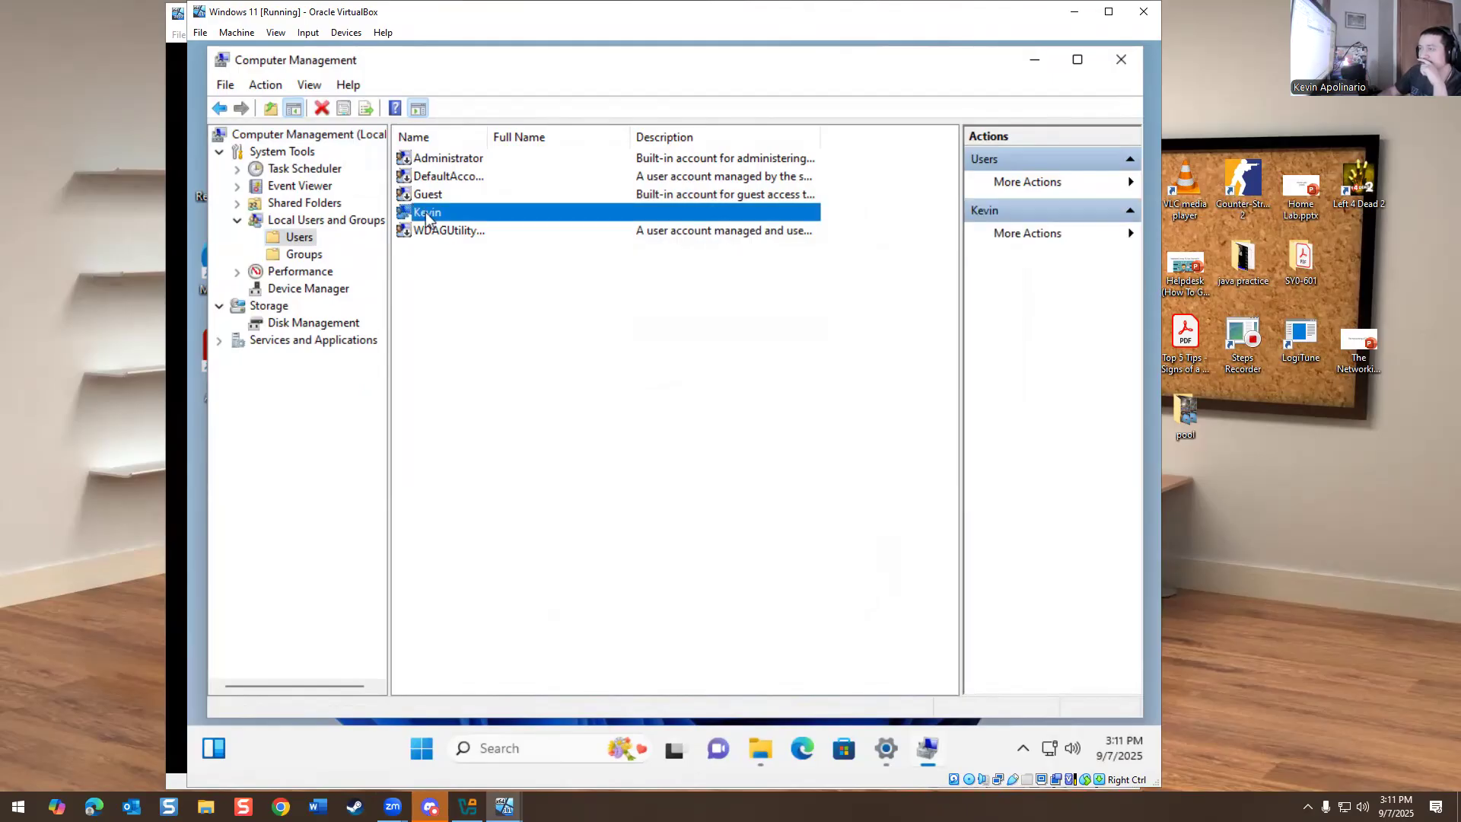
pyautogui.rightClick(428, 216)
pyautogui.click(461, 222)
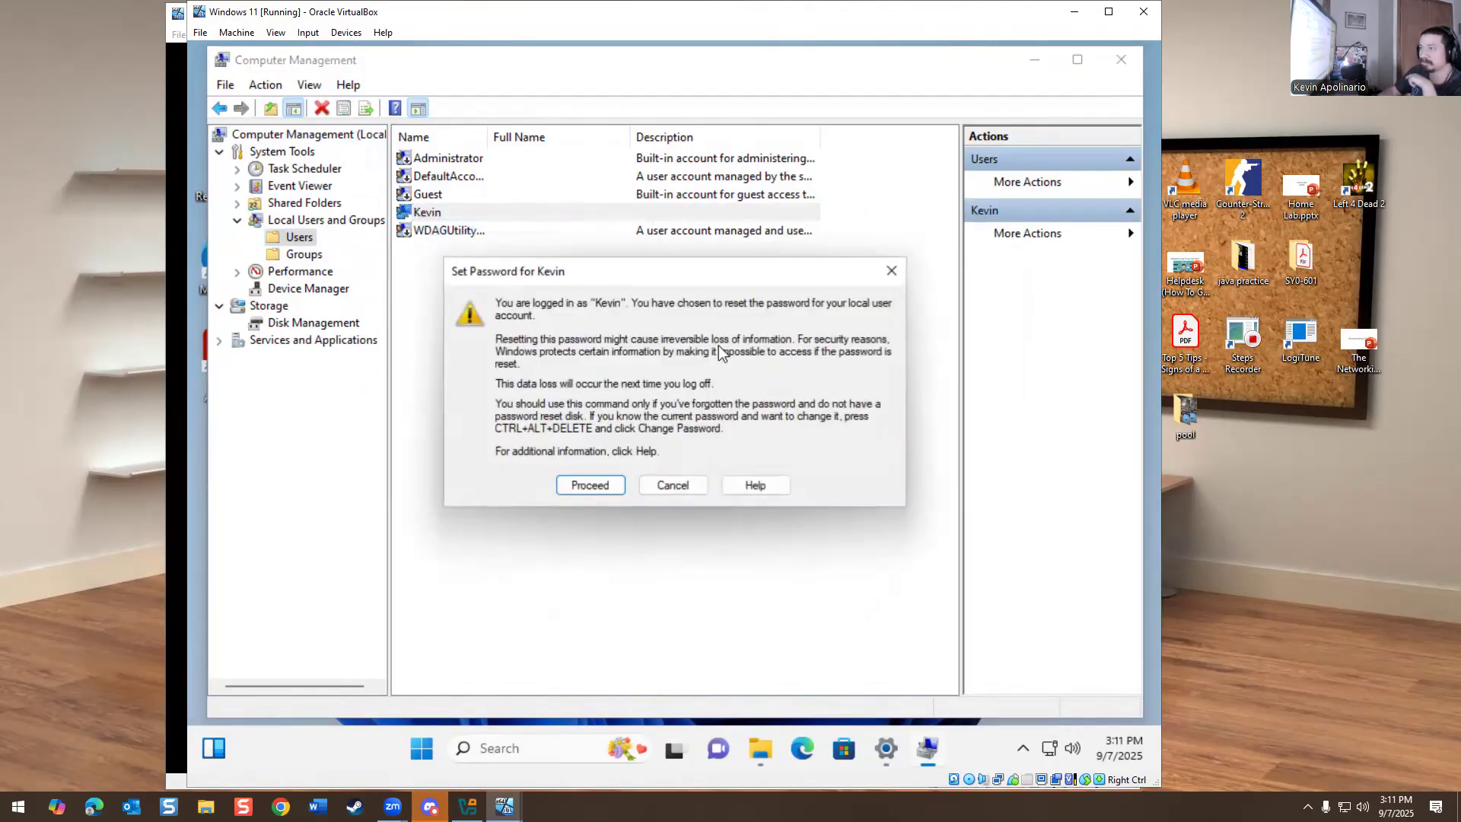
pyautogui.click(578, 487)
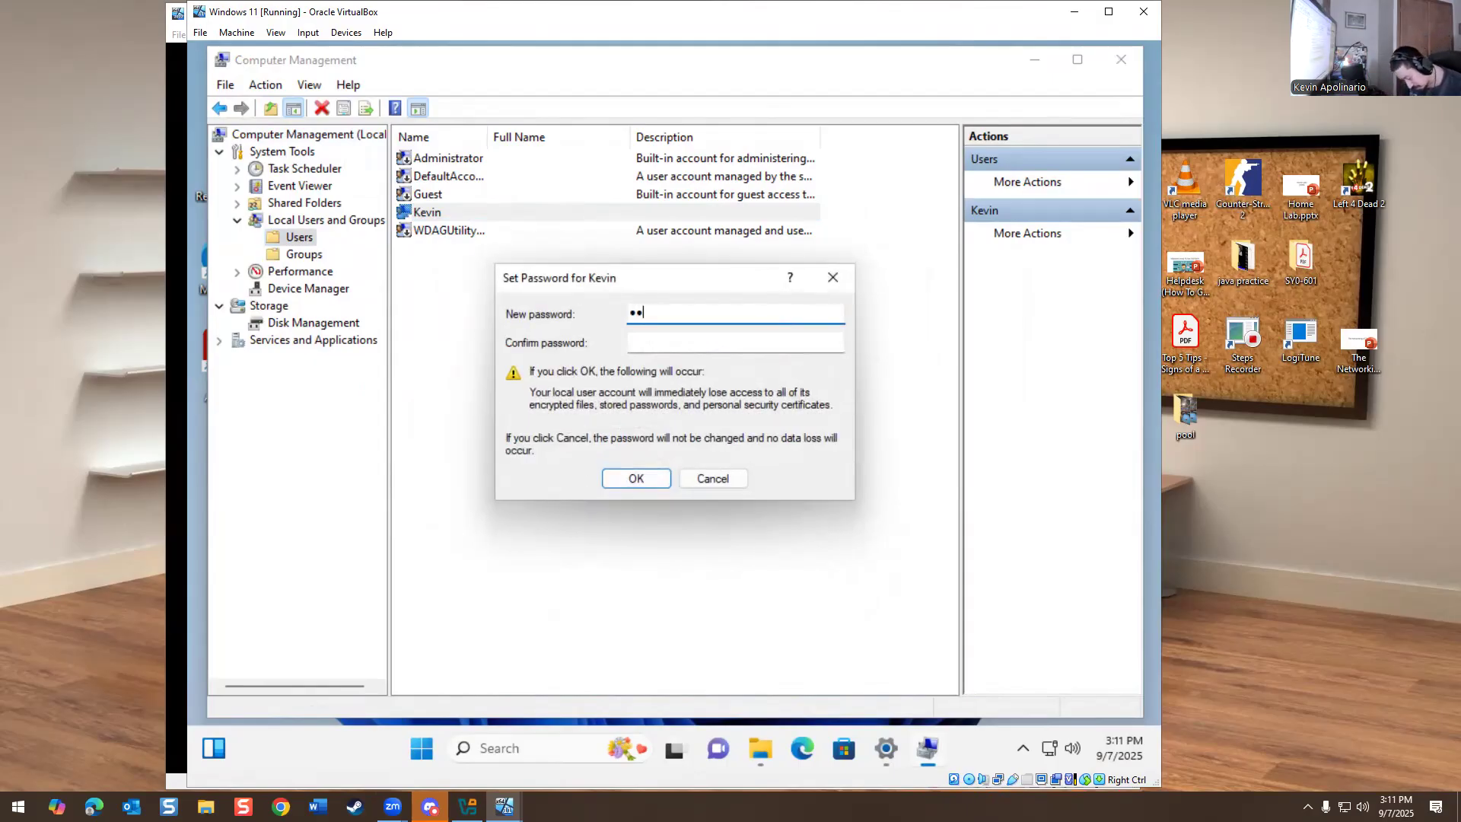
pyautogui.write('!')
pyautogui.press('Tab')
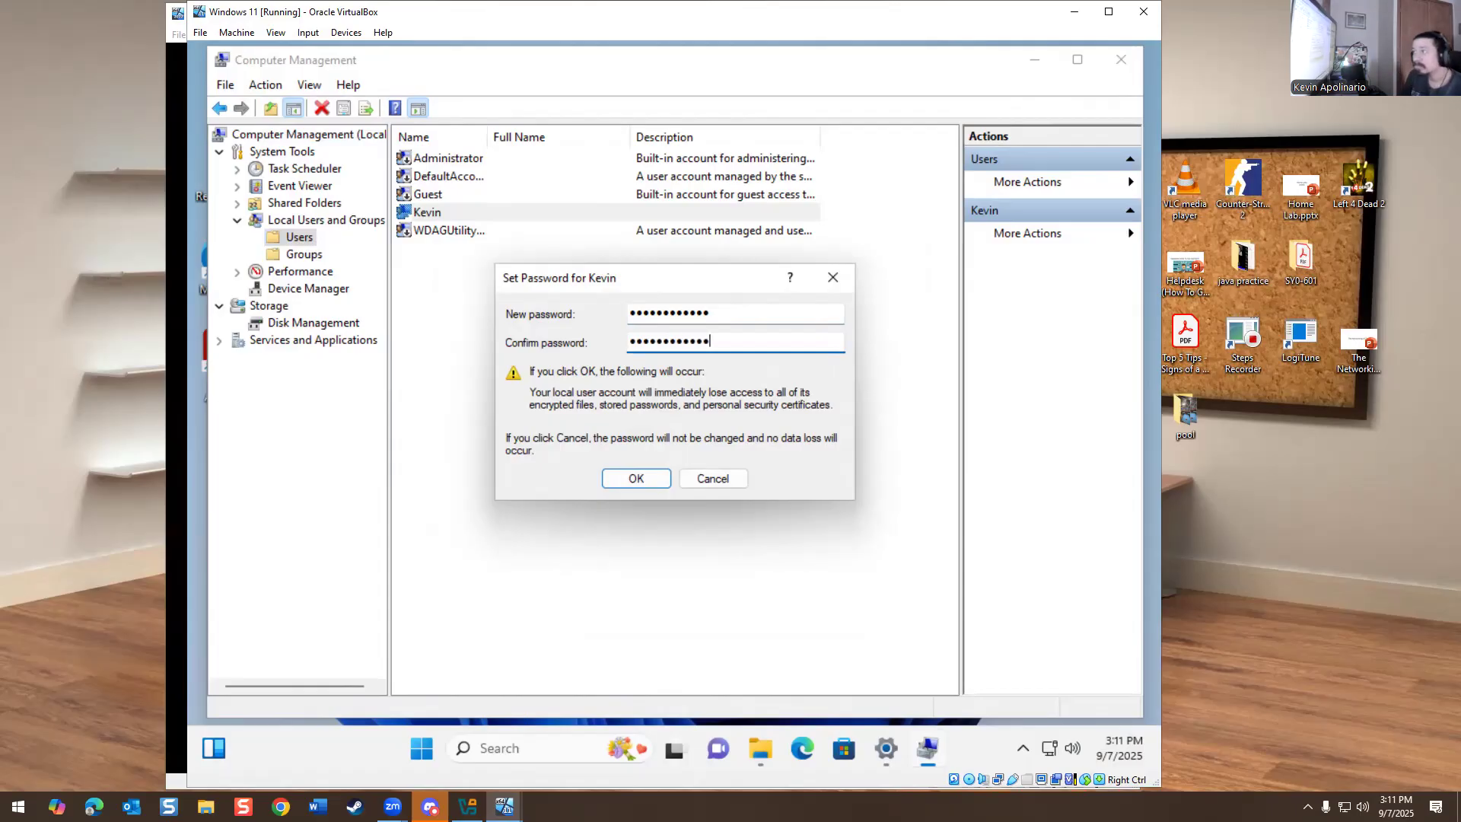
pyautogui.press('Return')
pyautogui.press('Return')
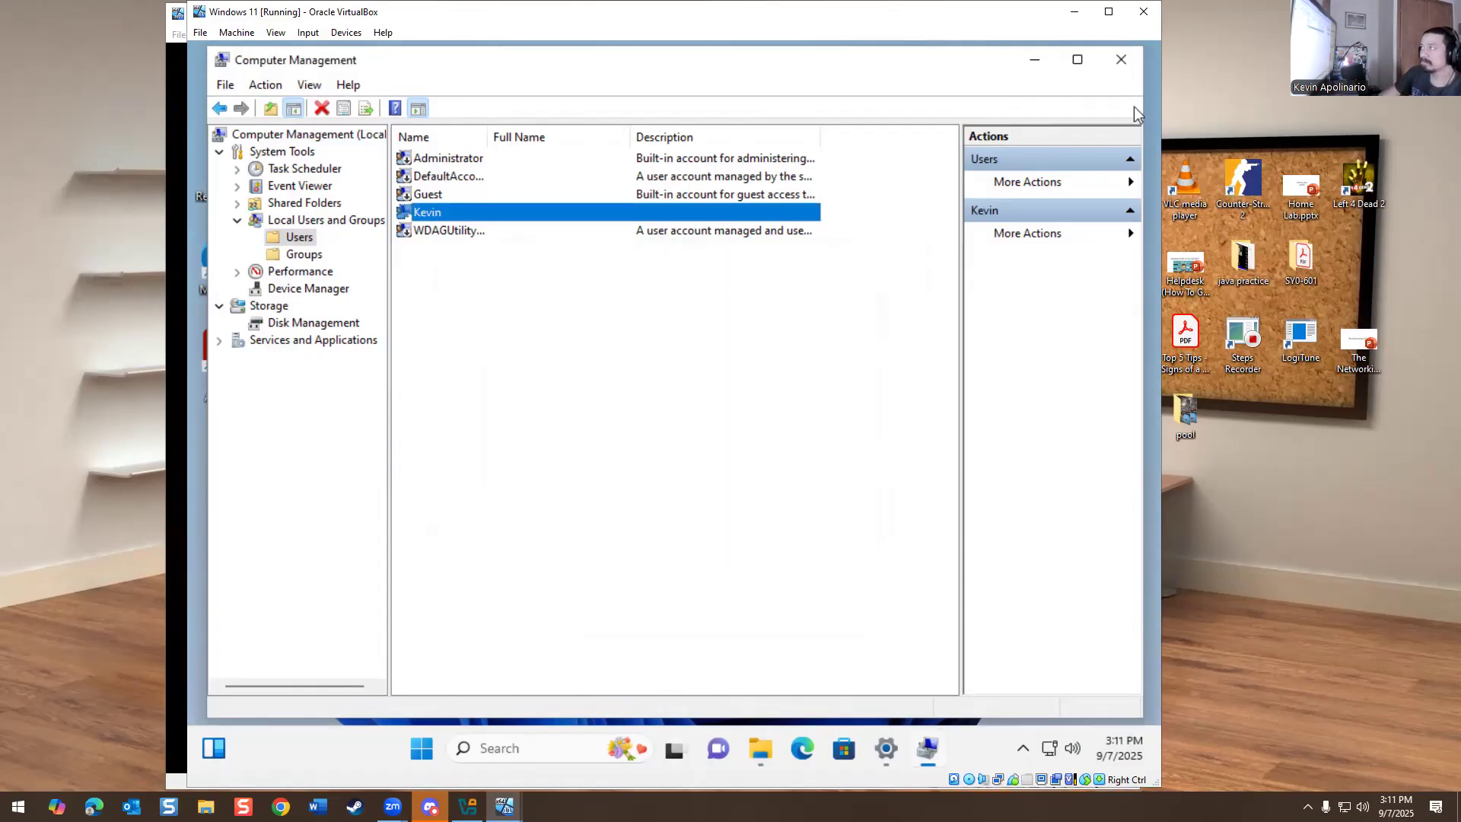
pyautogui.click(1121, 59)
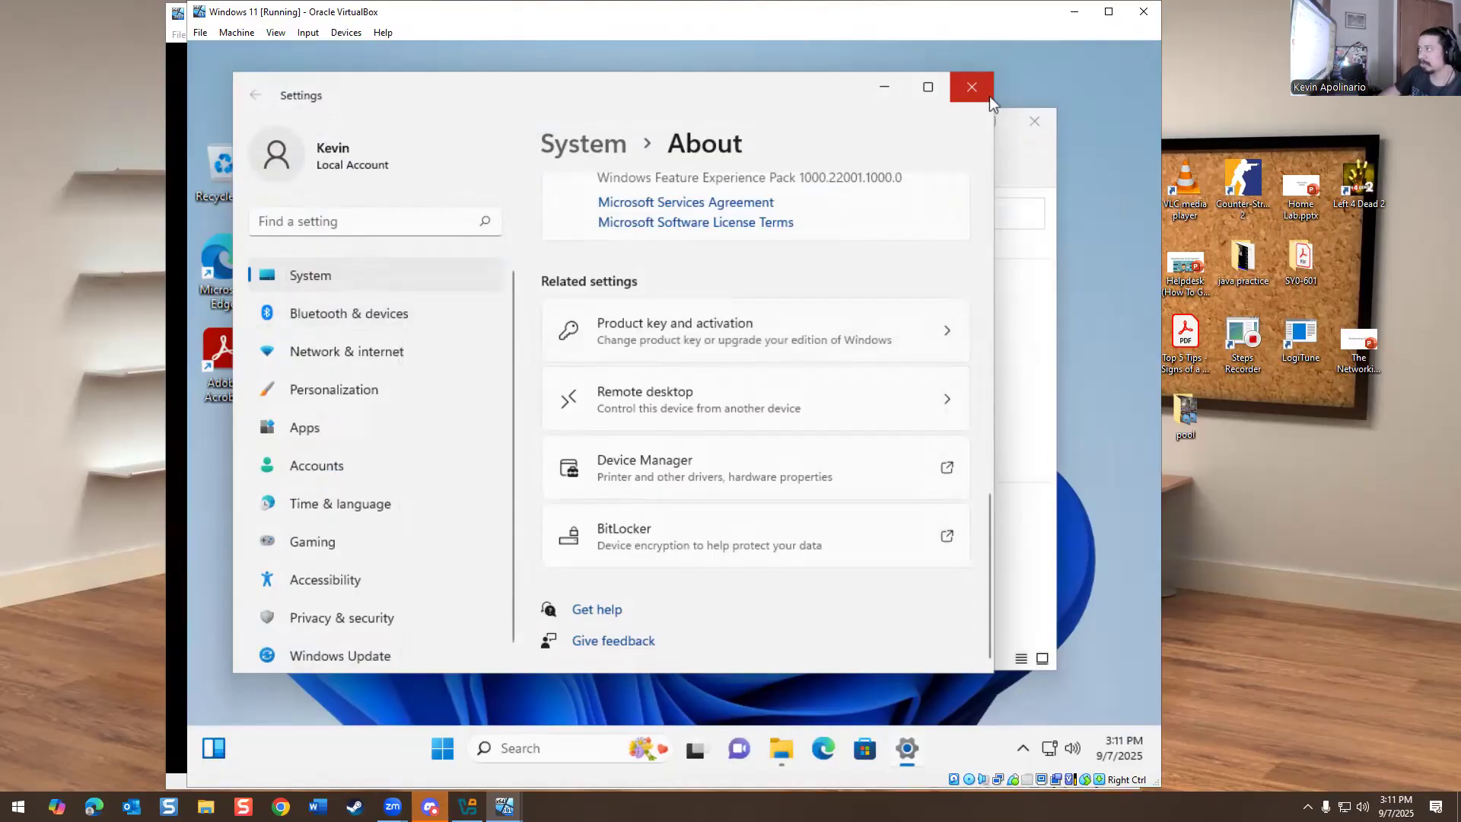
# Close Settings and File Explorer and minimize the Windows 11 VM window.
pyautogui.click(989, 96)
pyautogui.click(1035, 121)
pyautogui.click(1074, 11)
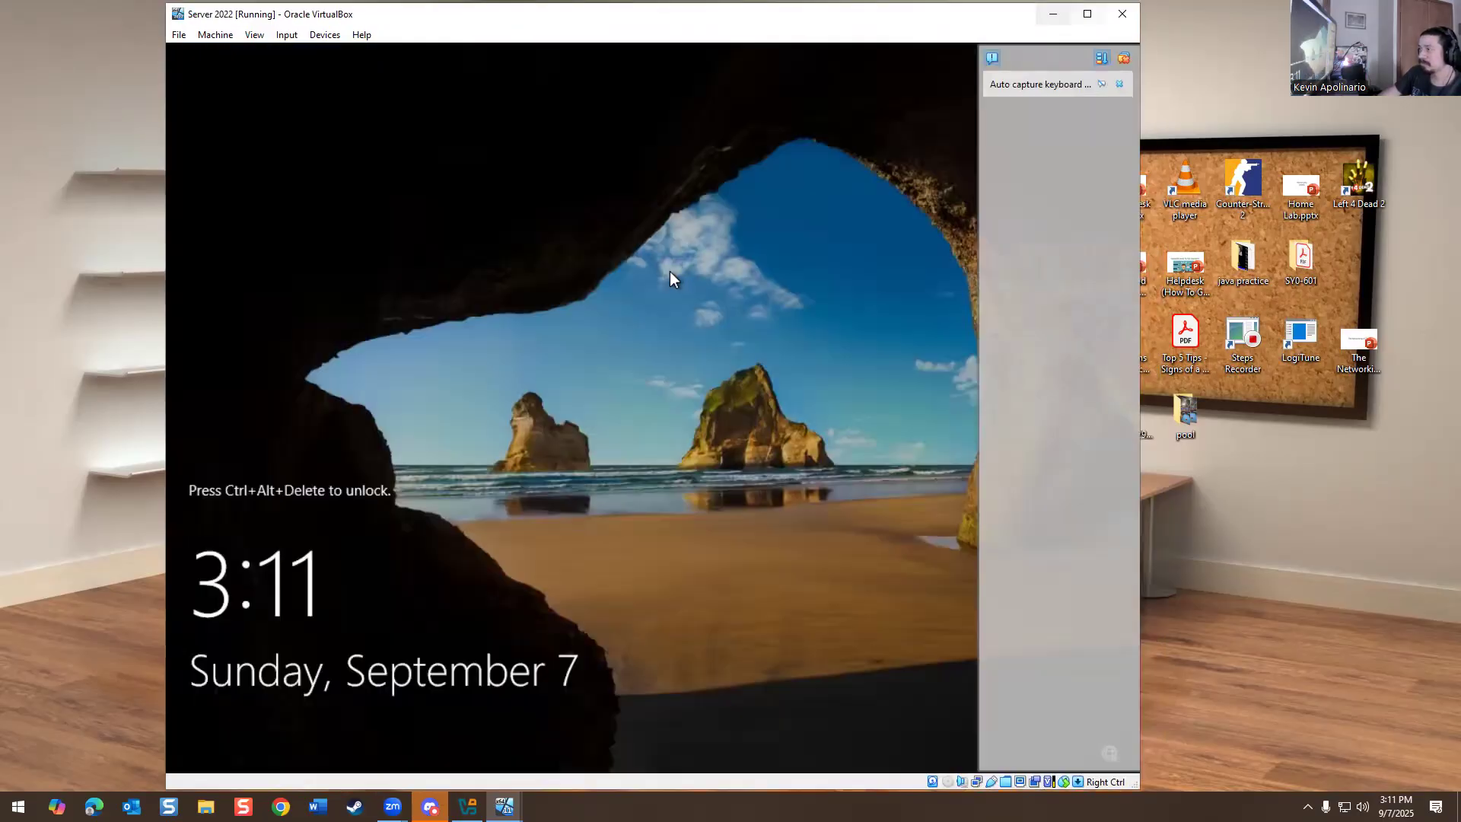
# Send Ctrl-Alt-Del to the Server 2022 VM and sign in with the domain Administrator password.
pyautogui.click(287, 35)
pyautogui.moveTo(306, 51)
pyautogui.click(447, 95)
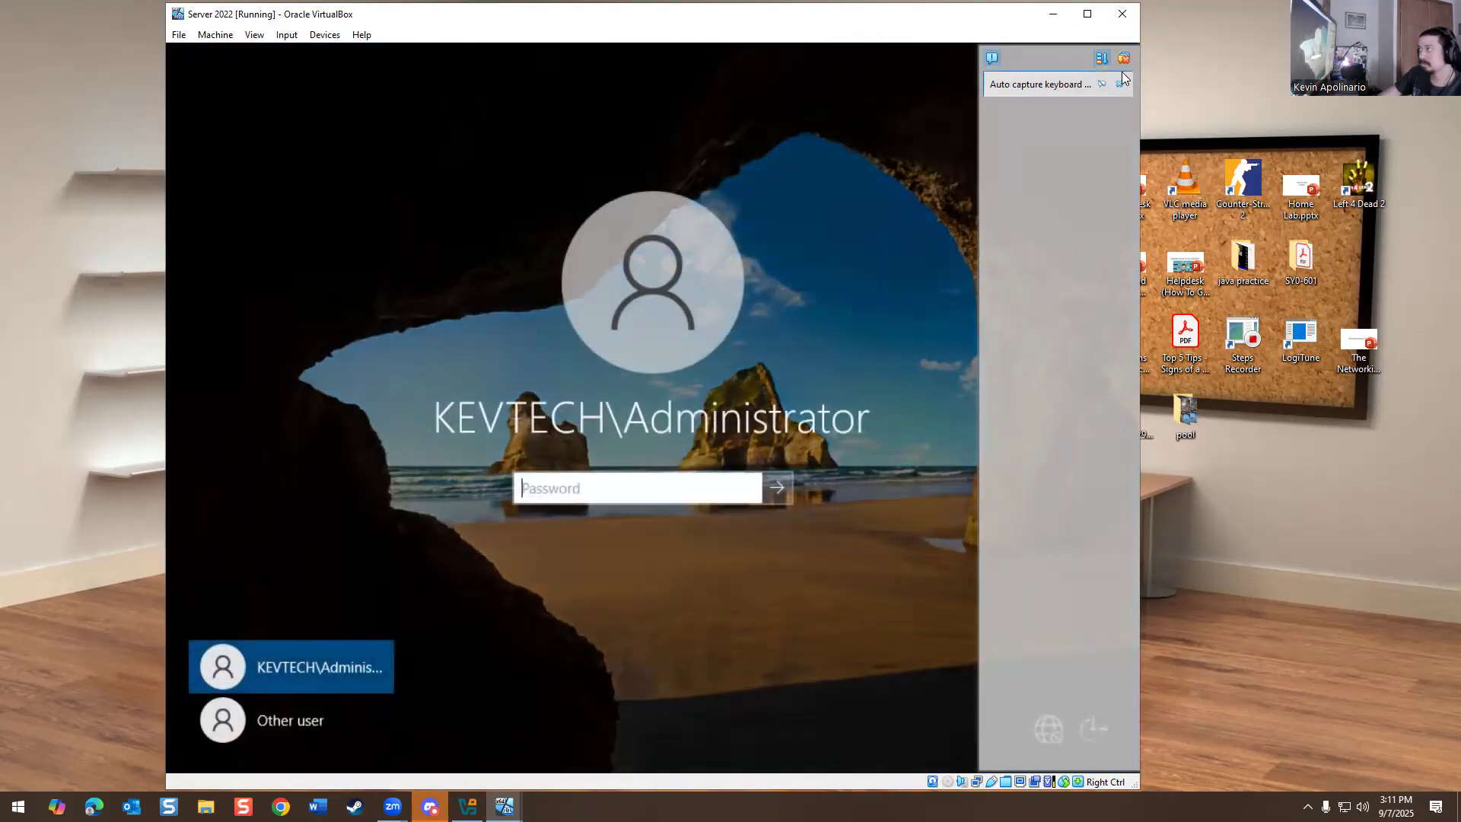
pyautogui.click(1121, 82)
pyautogui.click(591, 482)
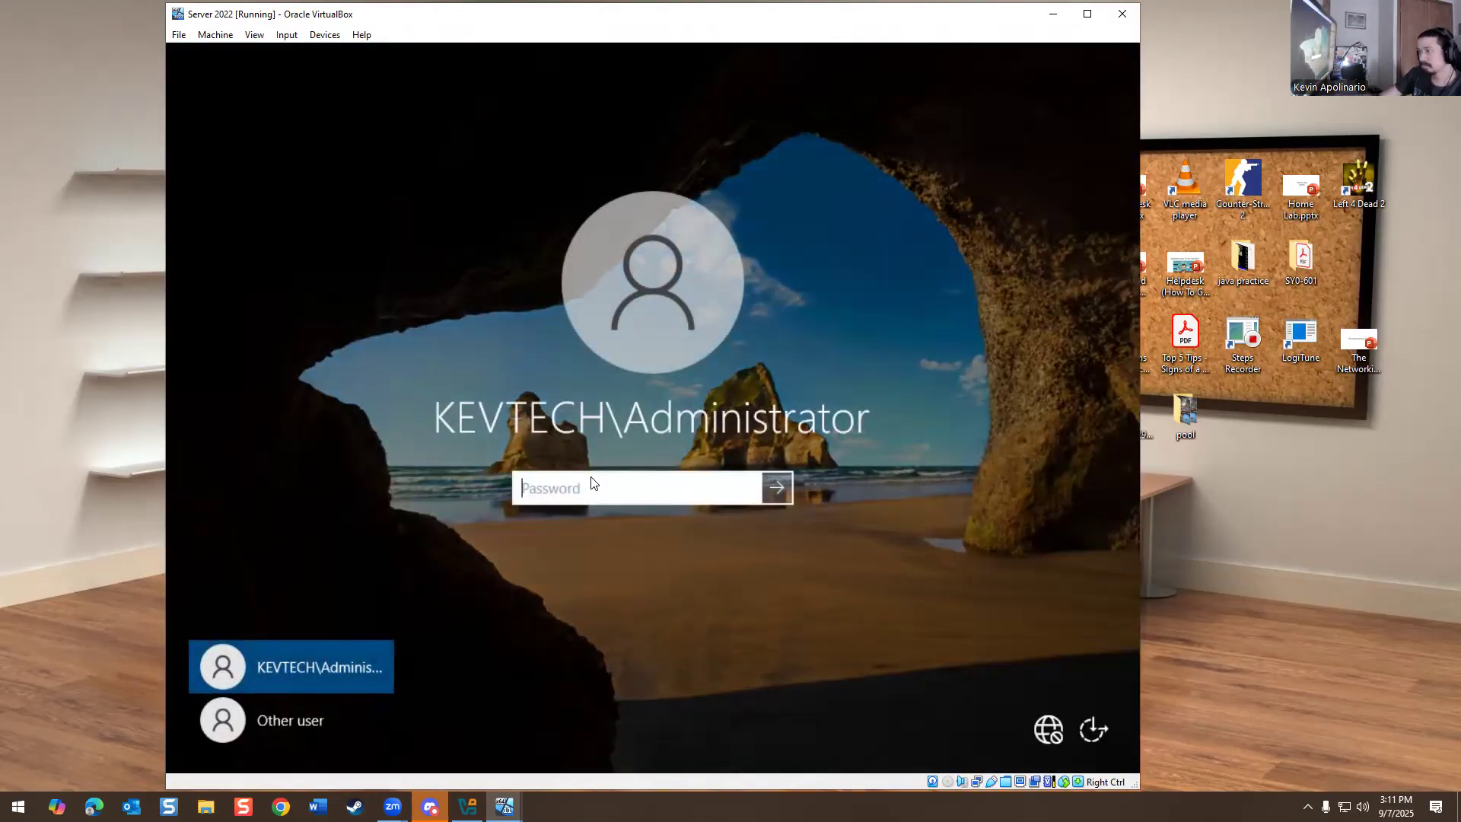
pyautogui.write('••••••')
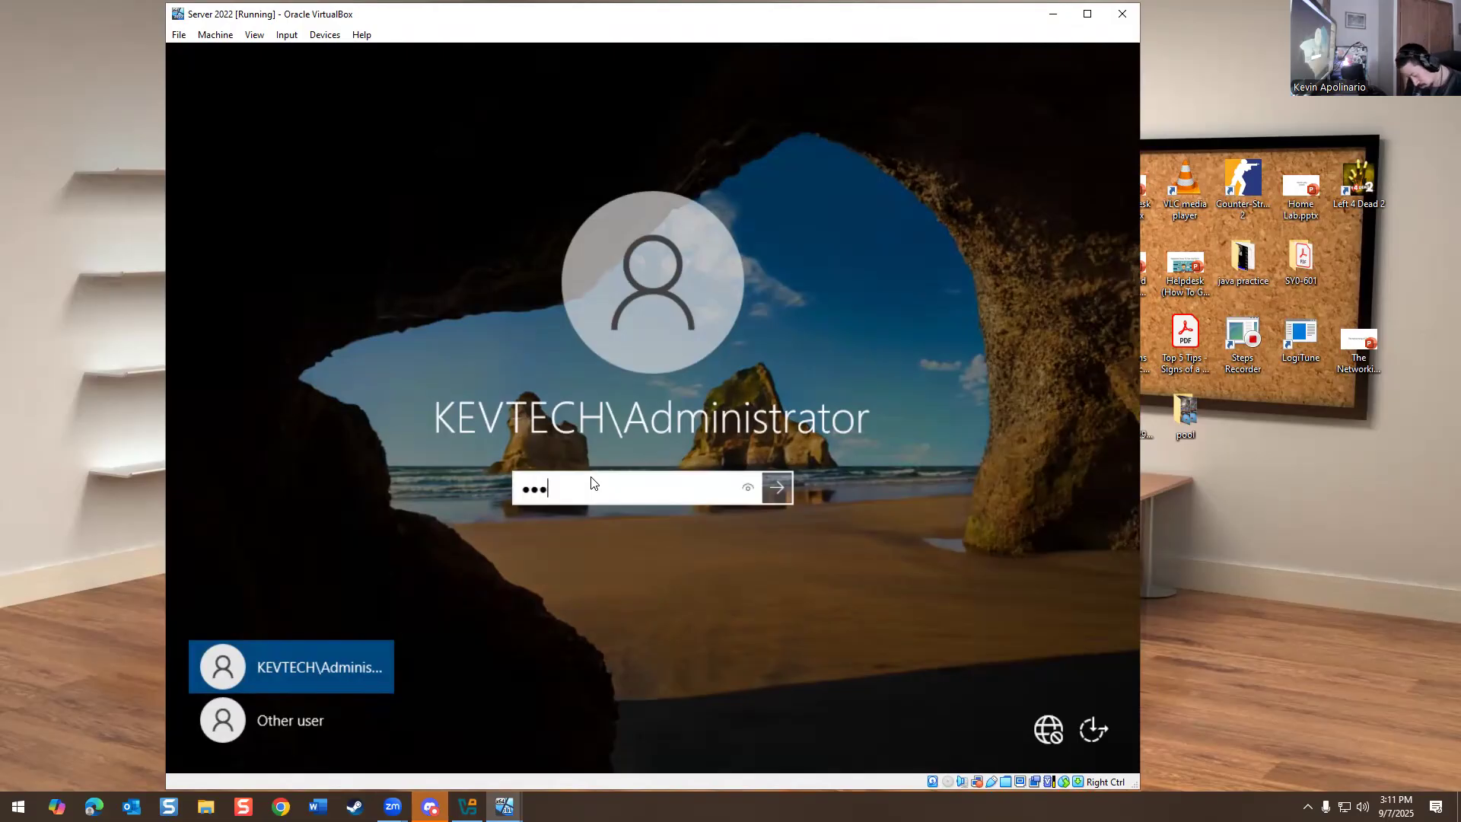
pyautogui.write('••')
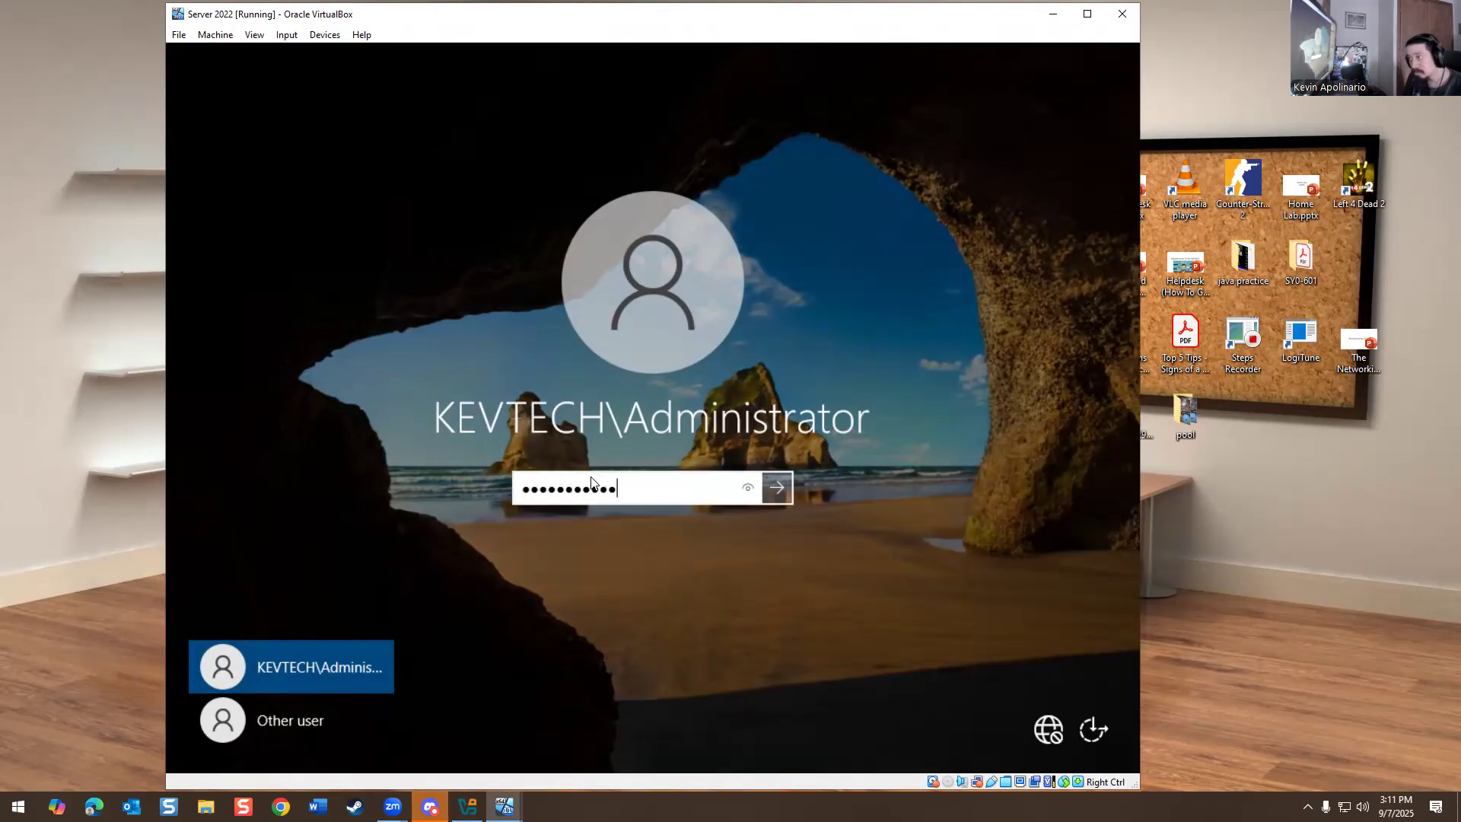
pyautogui.write('•••')
pyautogui.press('Return')
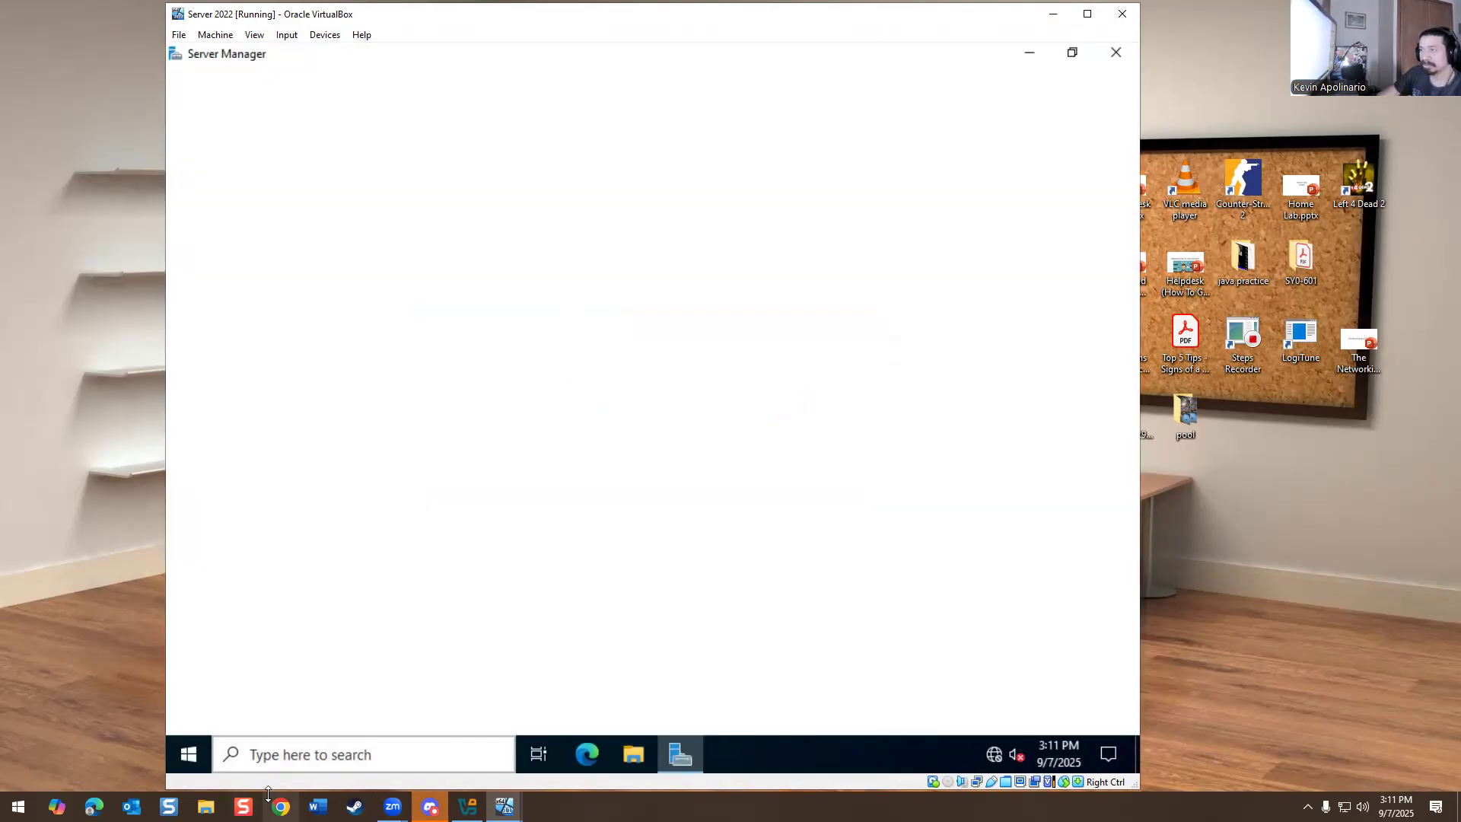
pyautogui.click(281, 807)
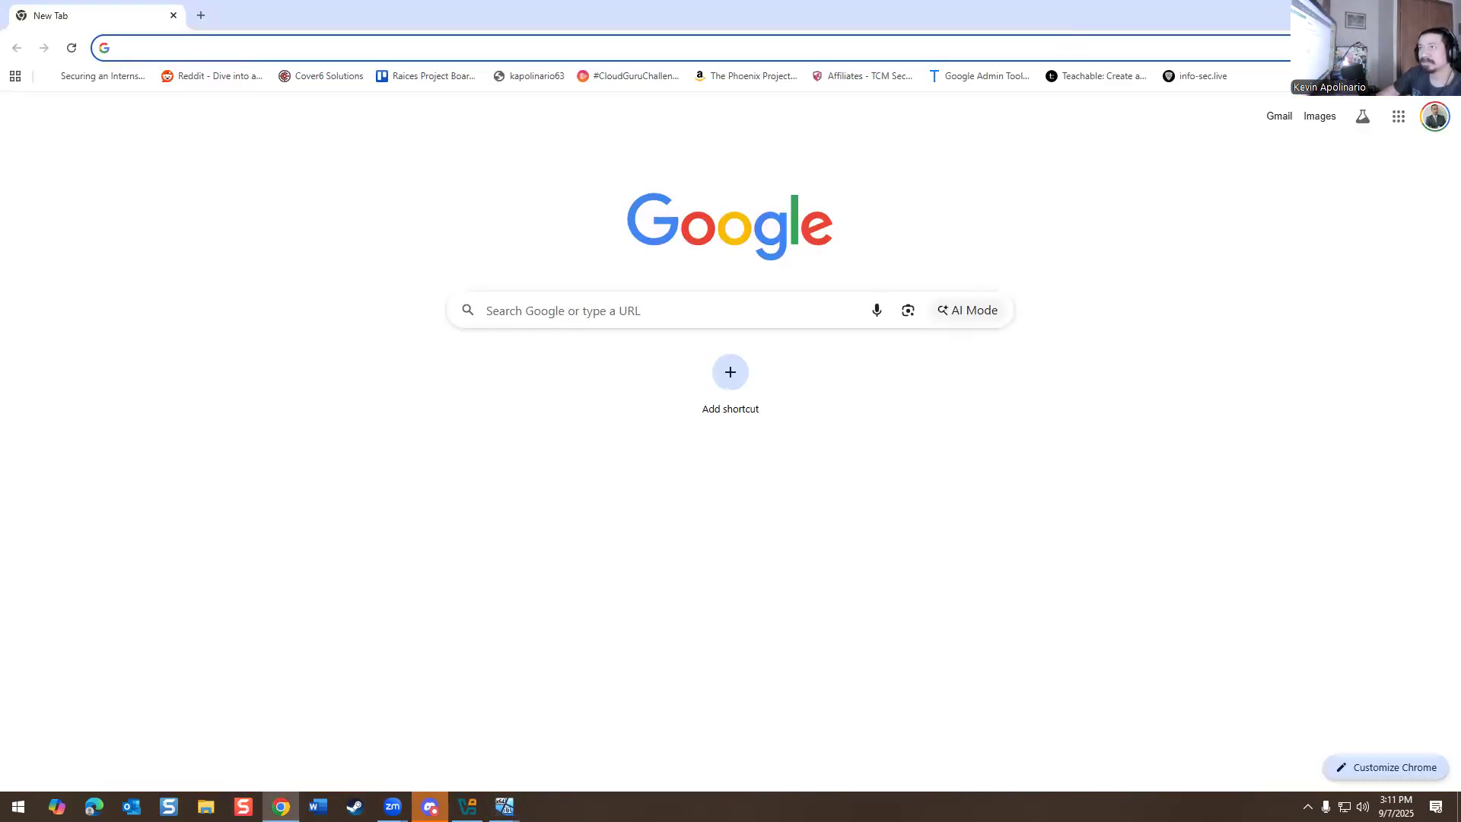
pyautogui.hotkey('alt', 'Tab')
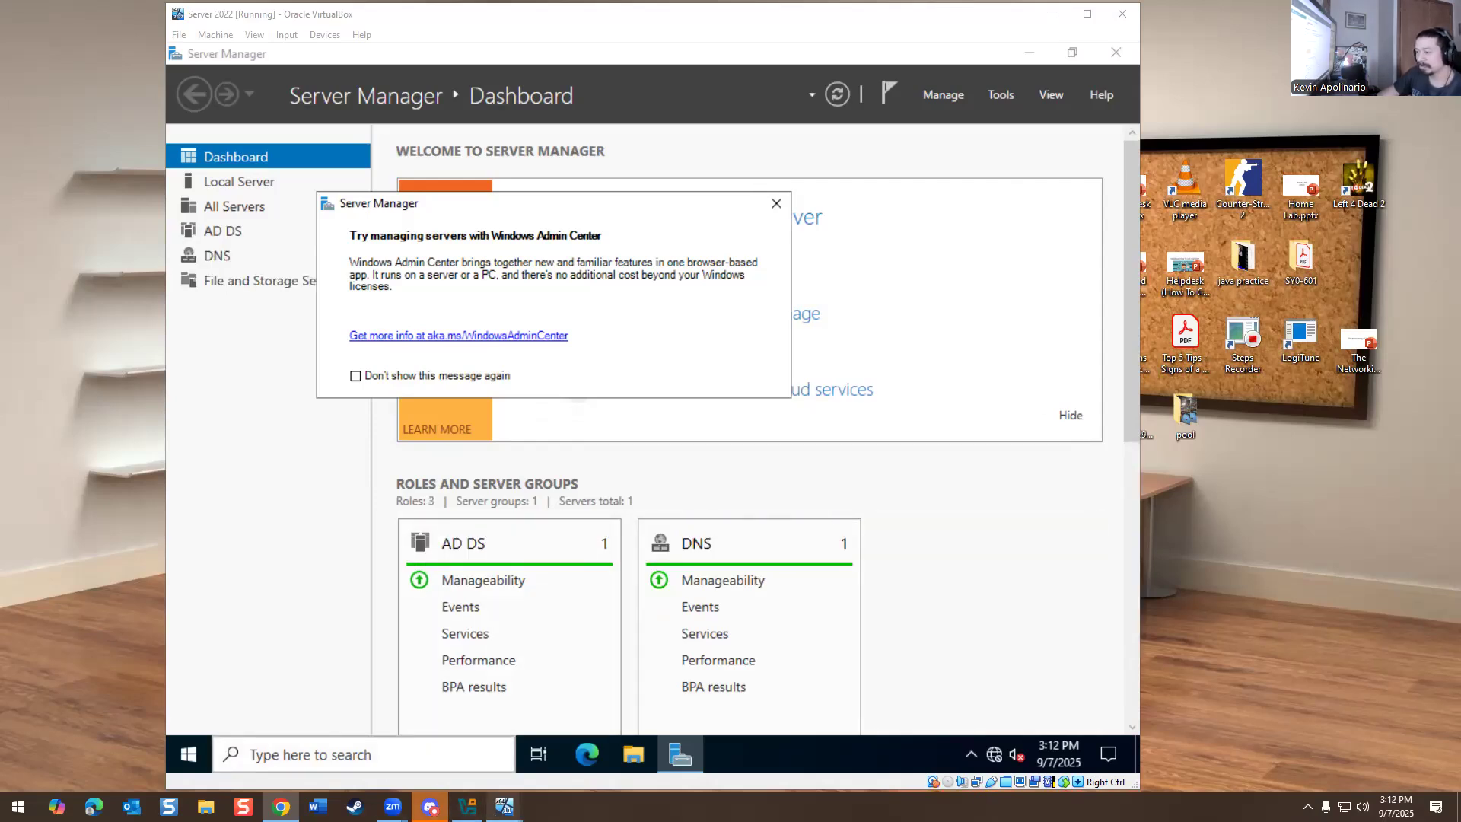
# Change the Windows 11 Lab VM's network attachment from NAT to Host-only Adapter.
pyautogui.moveTo(468, 807)
pyautogui.click(368, 730)
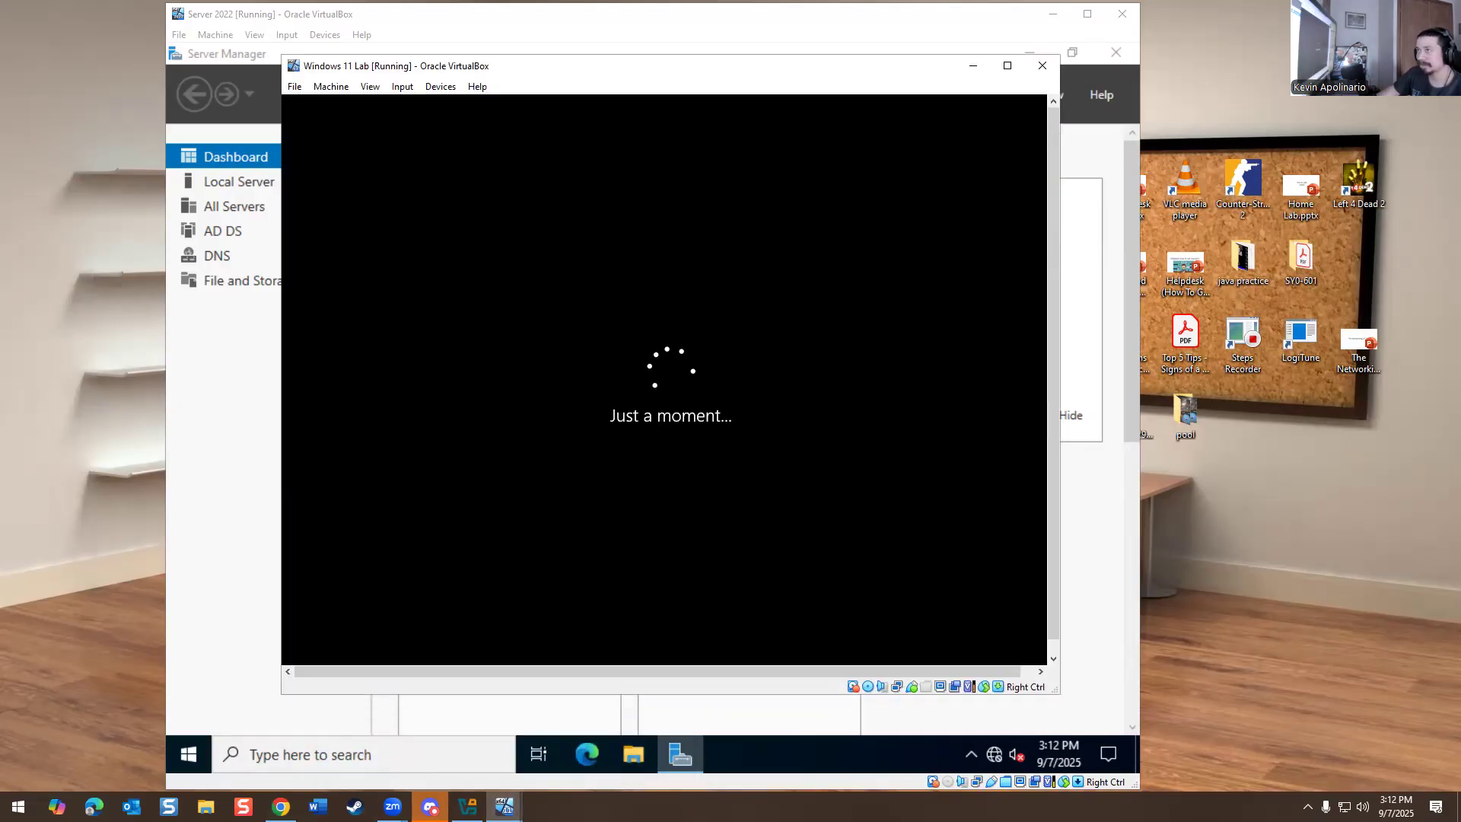
pyautogui.click(402, 87)
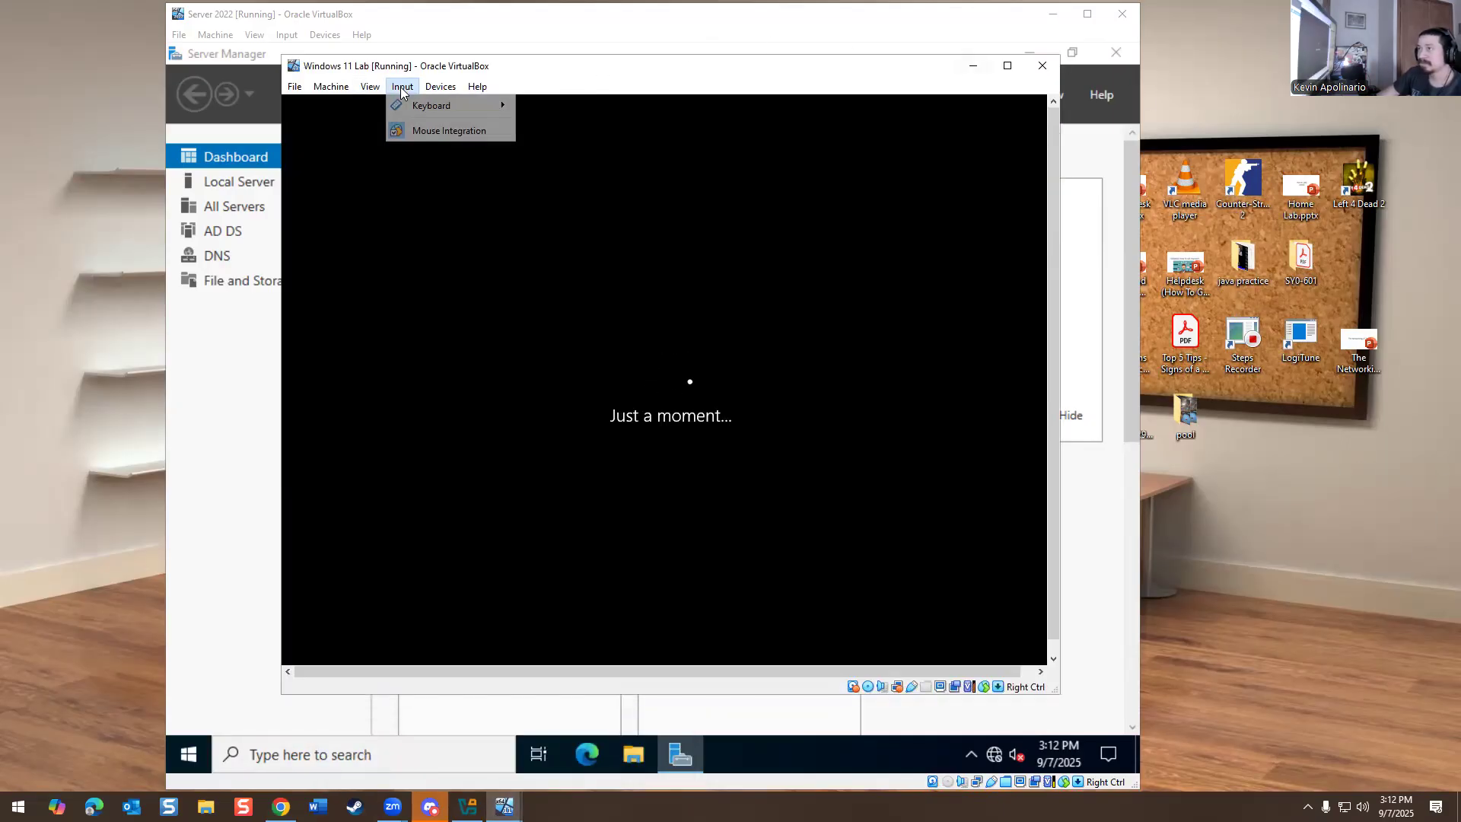
pyautogui.moveTo(440, 87)
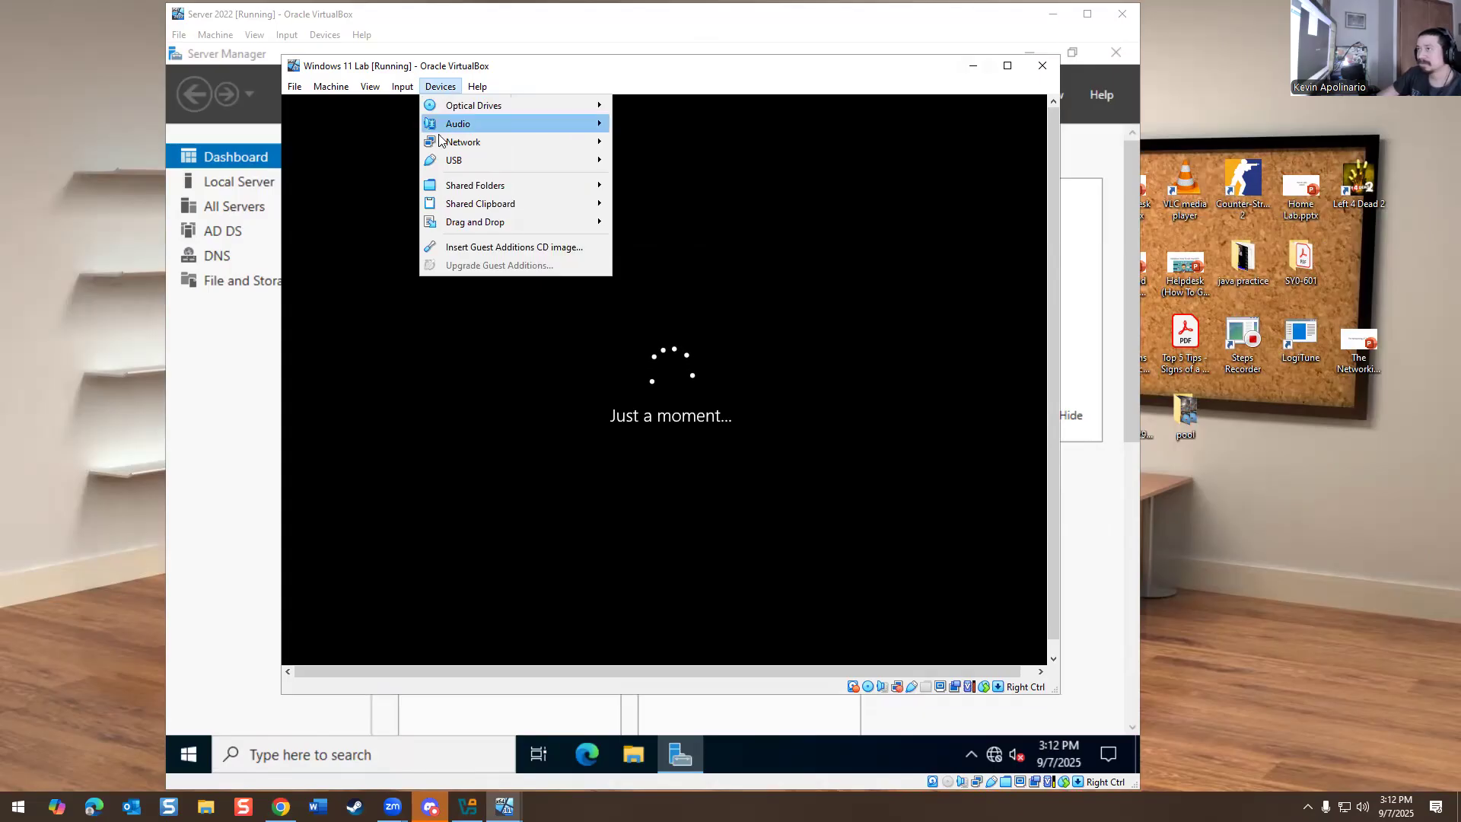
pyautogui.moveTo(465, 142)
pyautogui.click(647, 140)
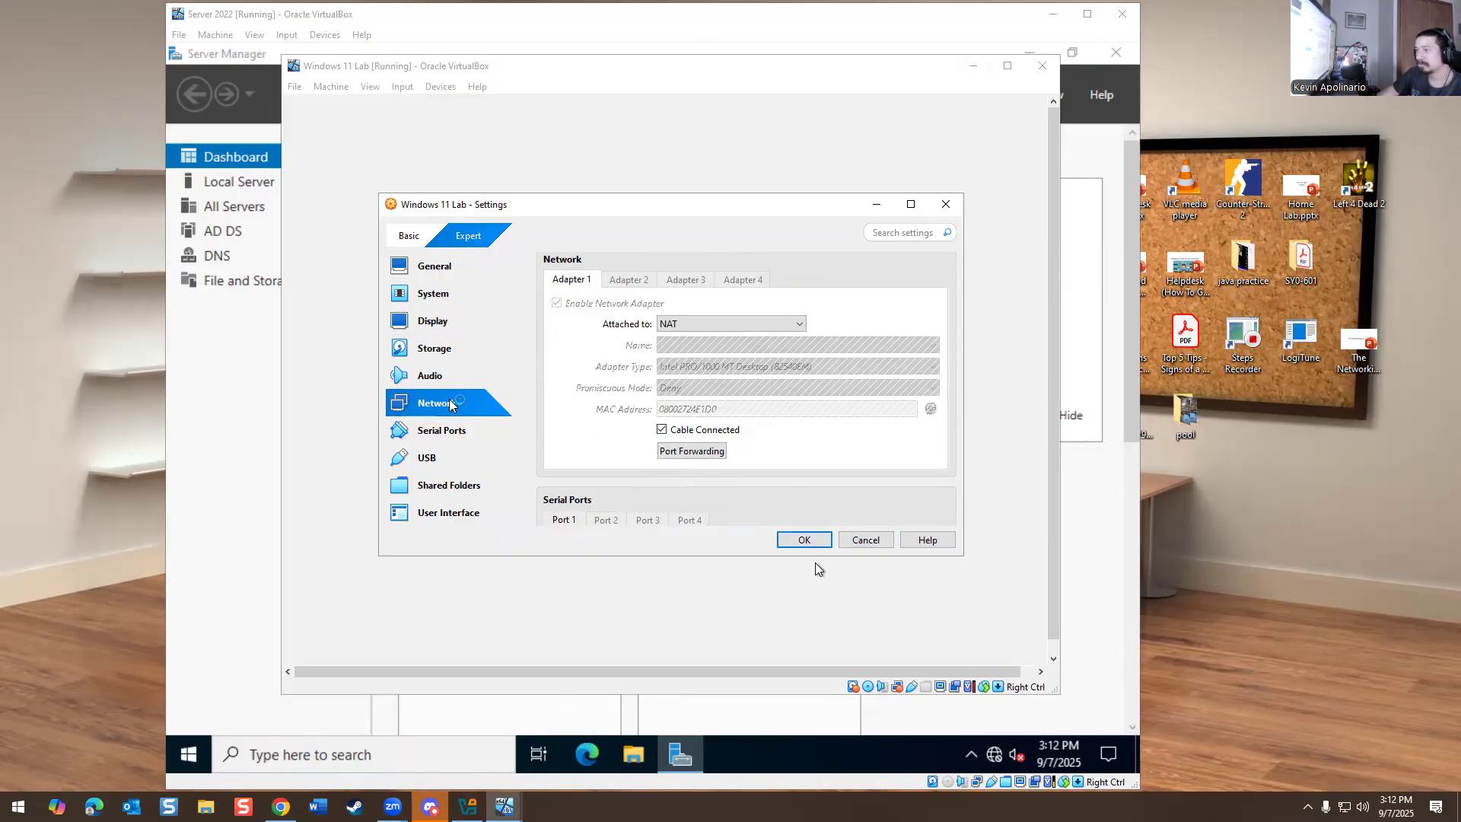
pyautogui.click(702, 323)
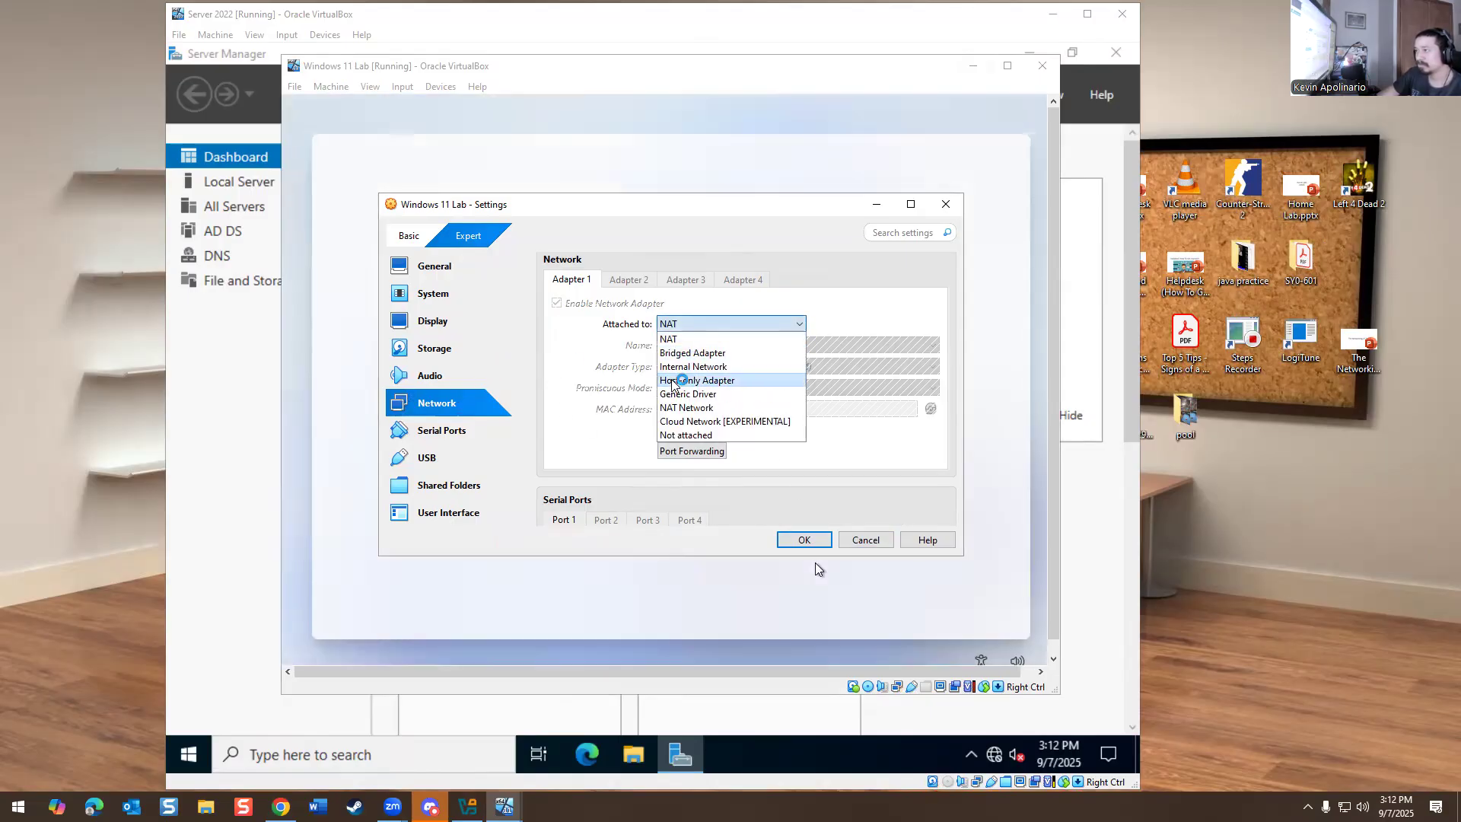
pyautogui.click(672, 380)
pyautogui.click(809, 542)
# Confirm the country or region and eject the install disk from the virtual drive.
pyautogui.click(943, 606)
pyautogui.click(868, 686)
pyautogui.click(912, 671)
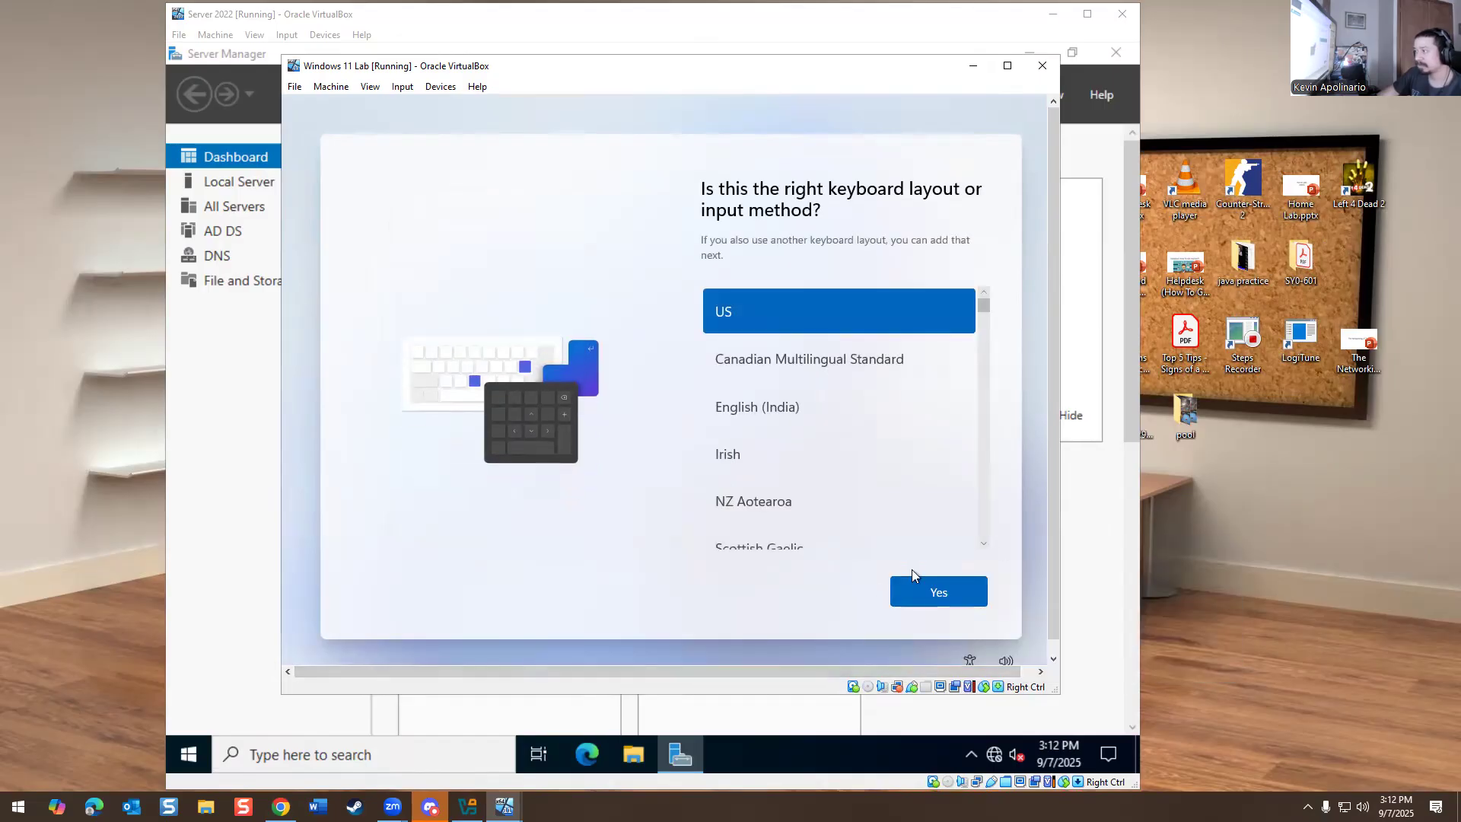
# Accept the US keyboard layout, skip a second layout, and continue with limited offline setup.
pyautogui.click(925, 593)
pyautogui.click(933, 596)
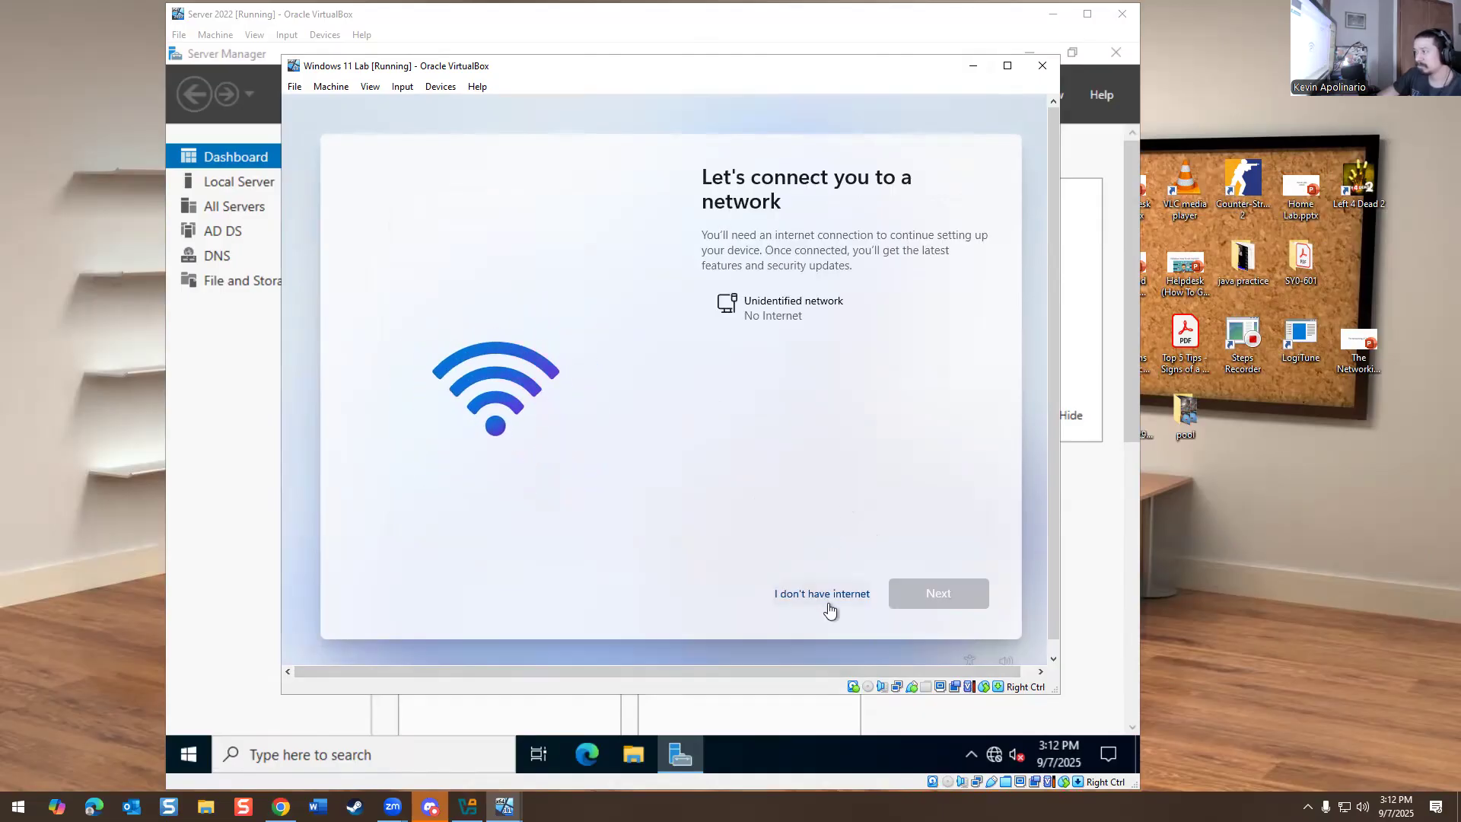
pyautogui.click(821, 594)
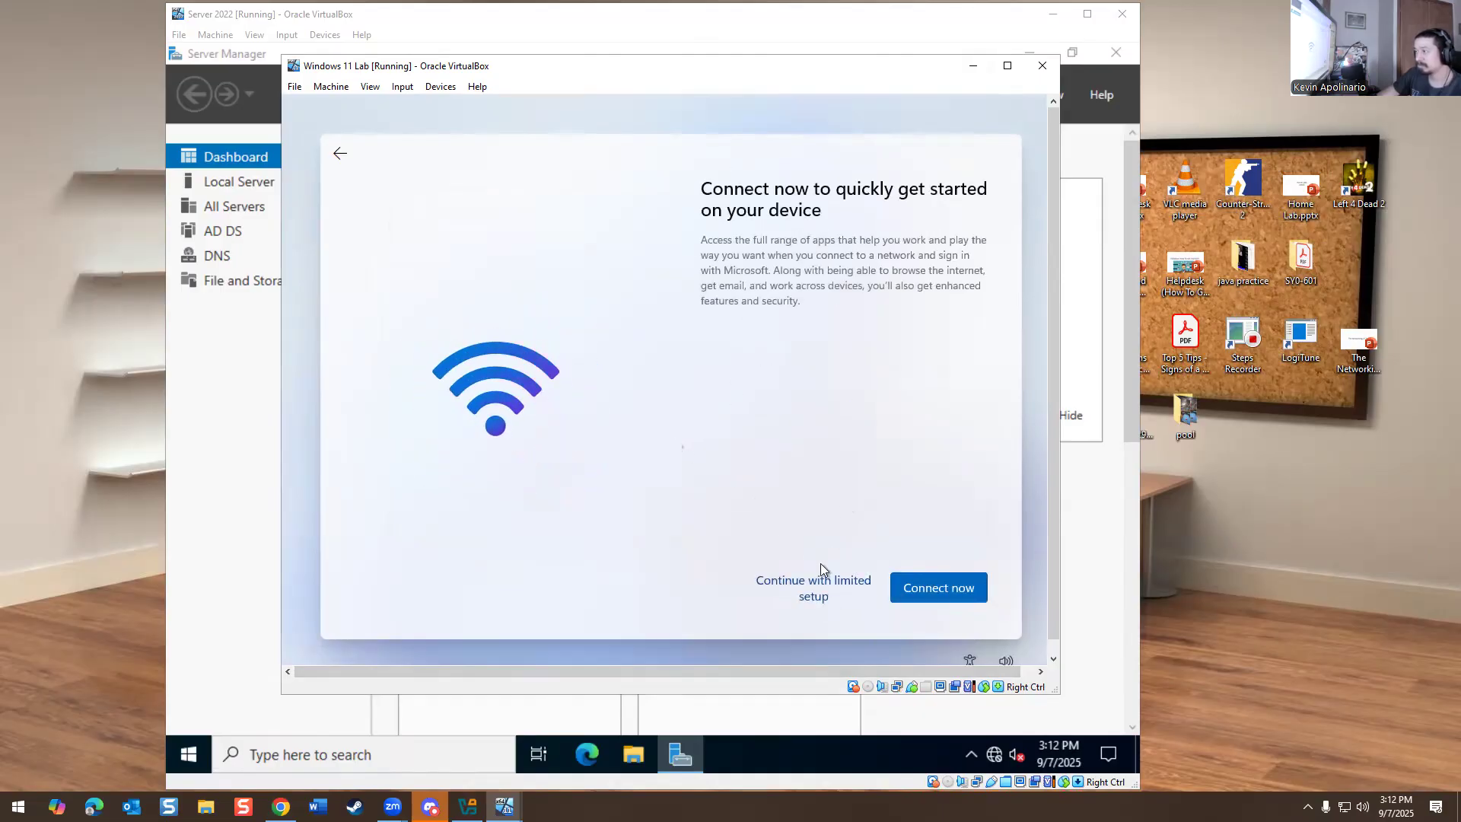
pyautogui.click(820, 580)
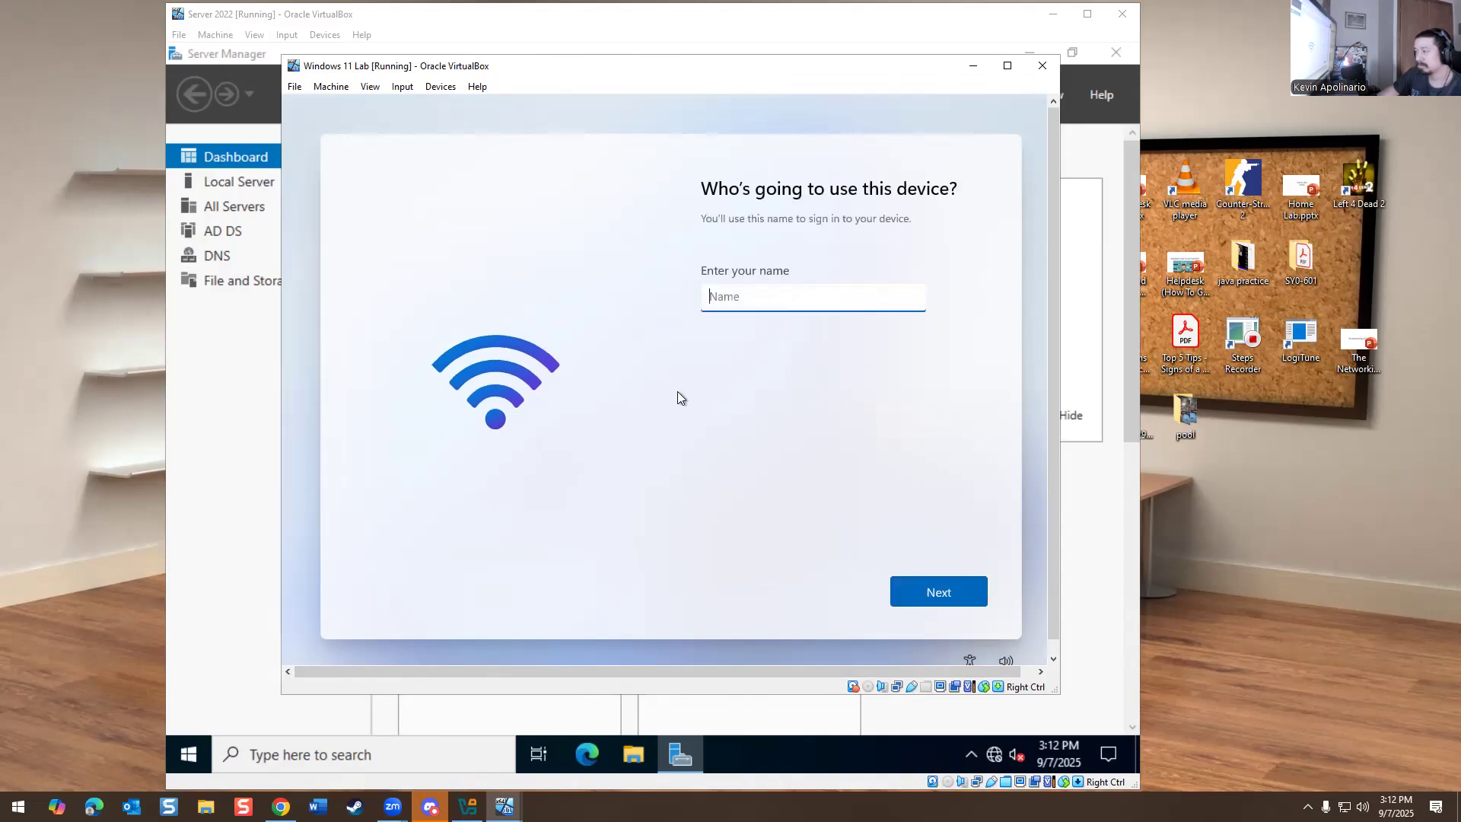
# Enter a local user name with no password and accept the default privacy settings.
pyautogui.write('Kevin')
pyautogui.press('Return')
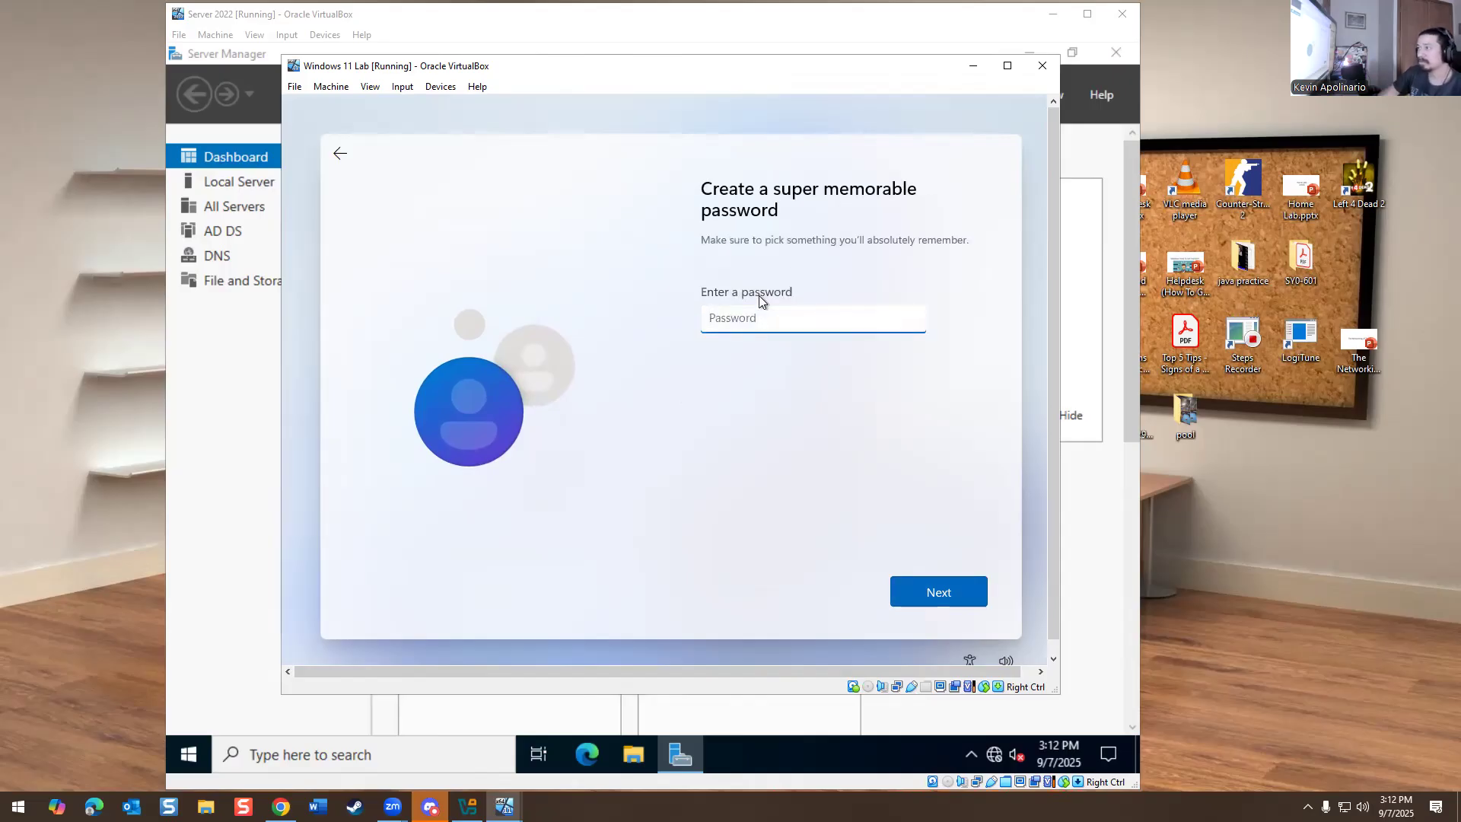
pyautogui.press('Return')
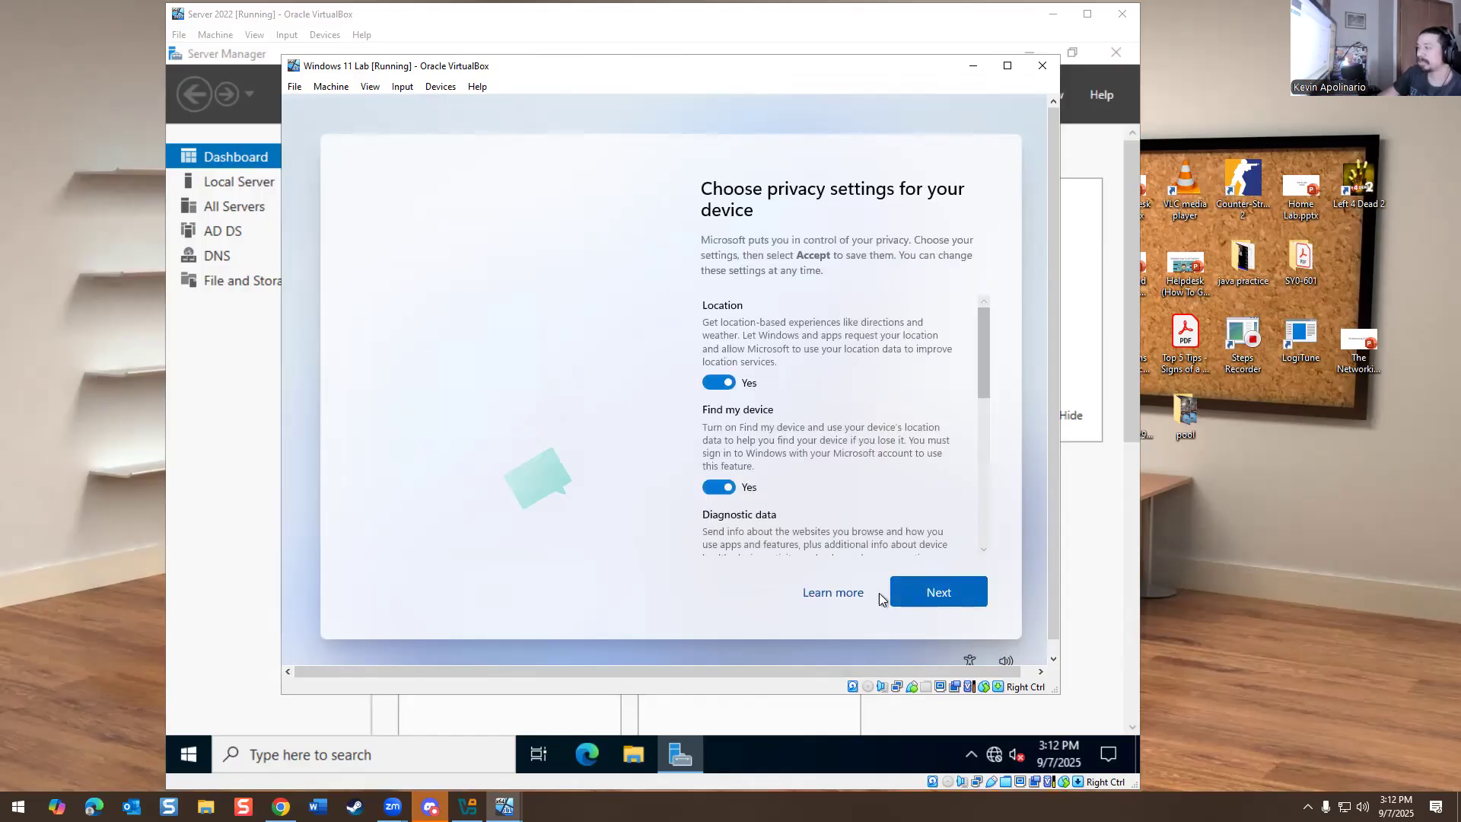
pyautogui.click(941, 595)
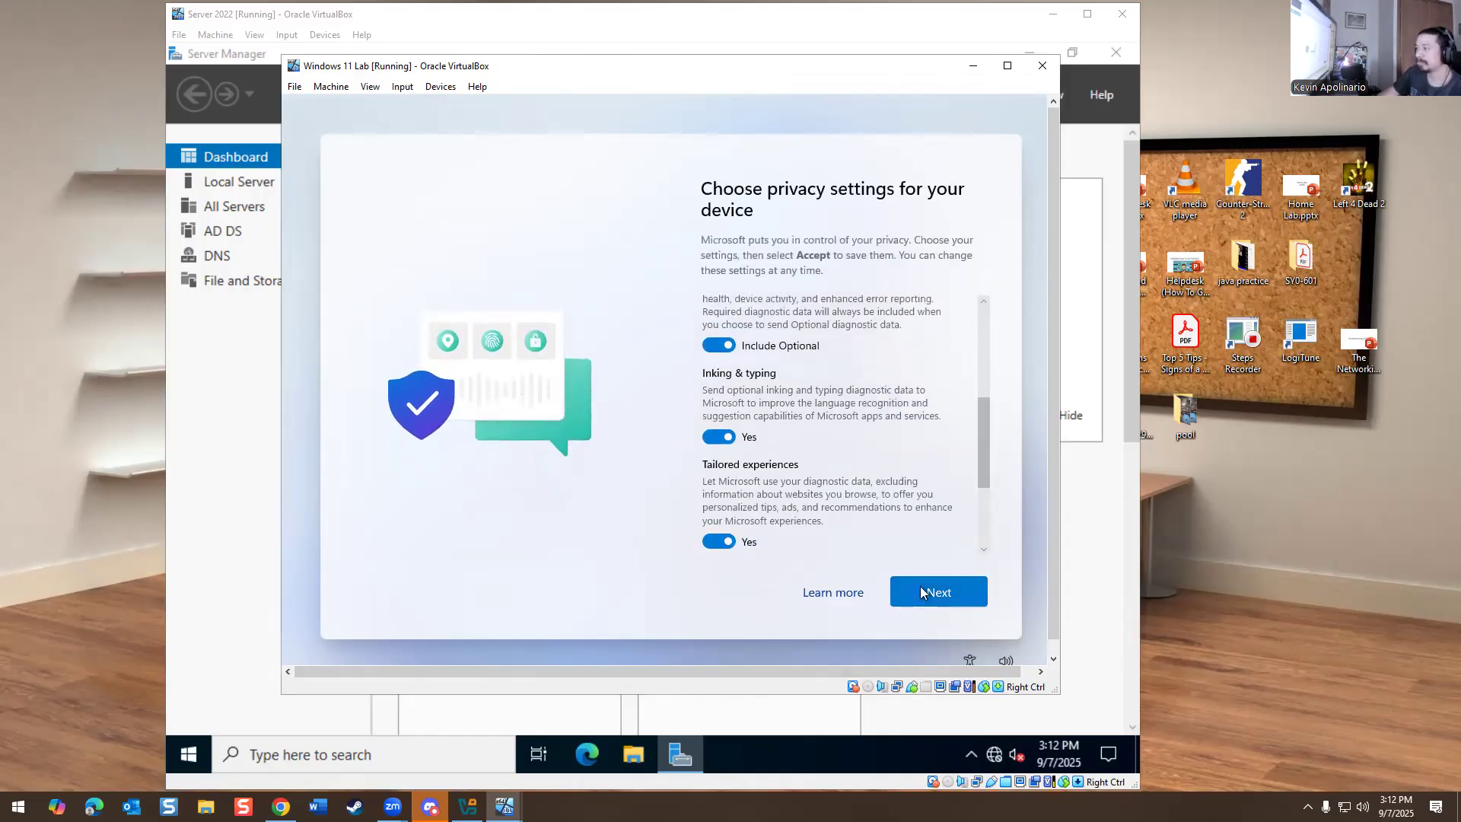
pyautogui.click(920, 586)
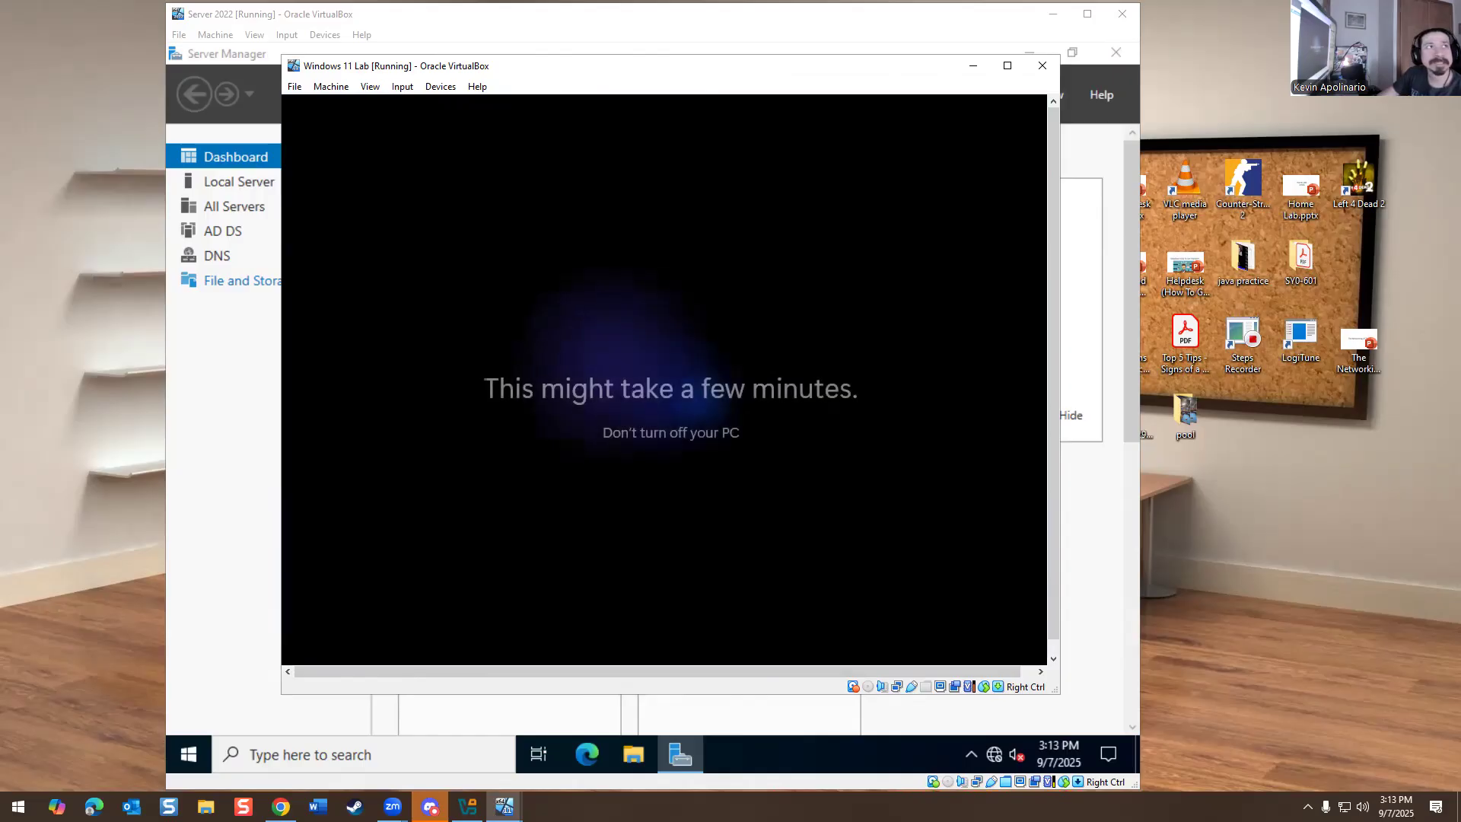
pyautogui.hotkey('alt', 'Tab')
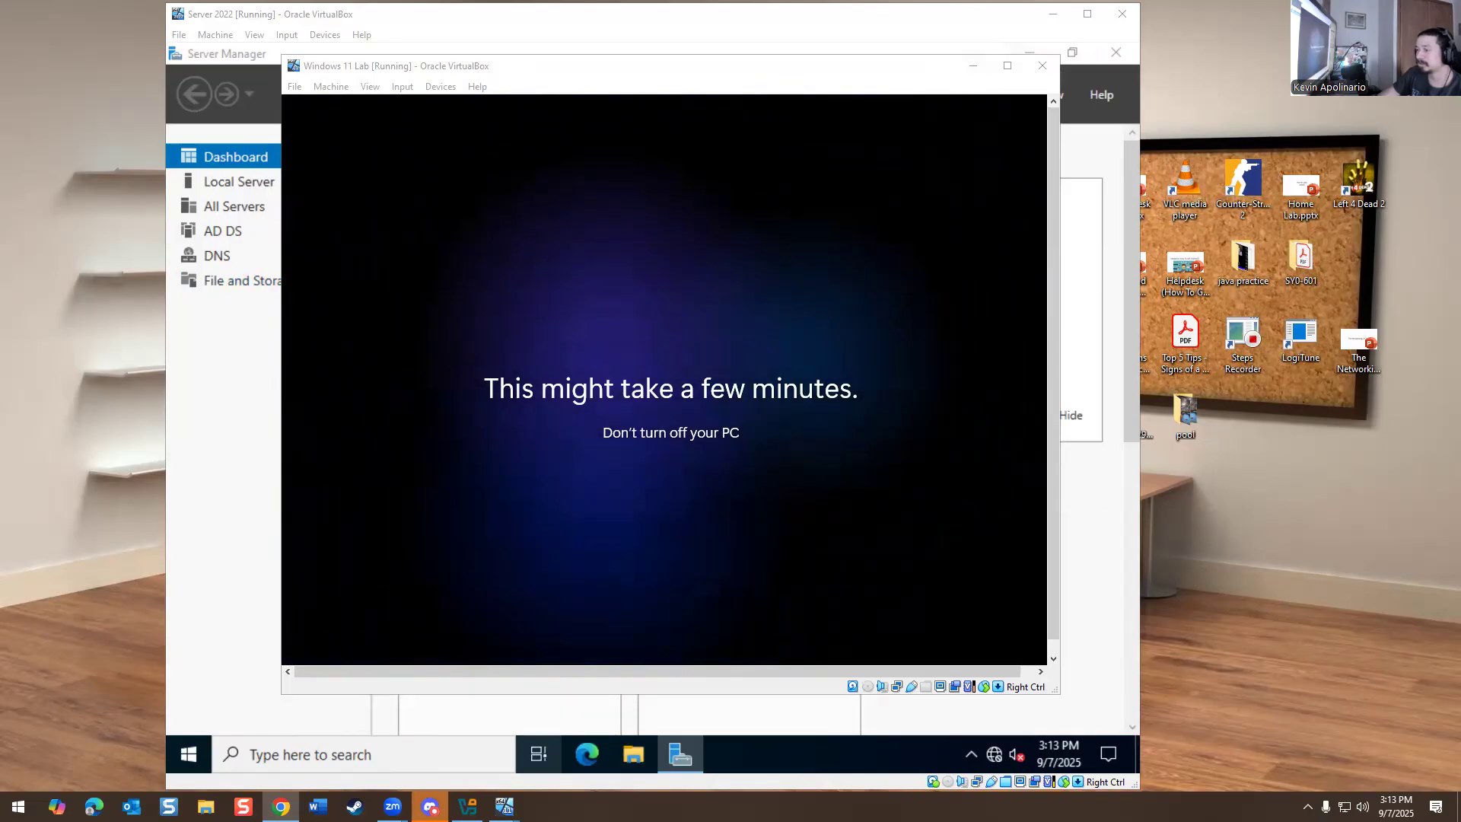
# Open the Windows 11 VM's About page from This PC's Properties.
pyautogui.moveTo(503, 805)
pyautogui.click(527, 754)
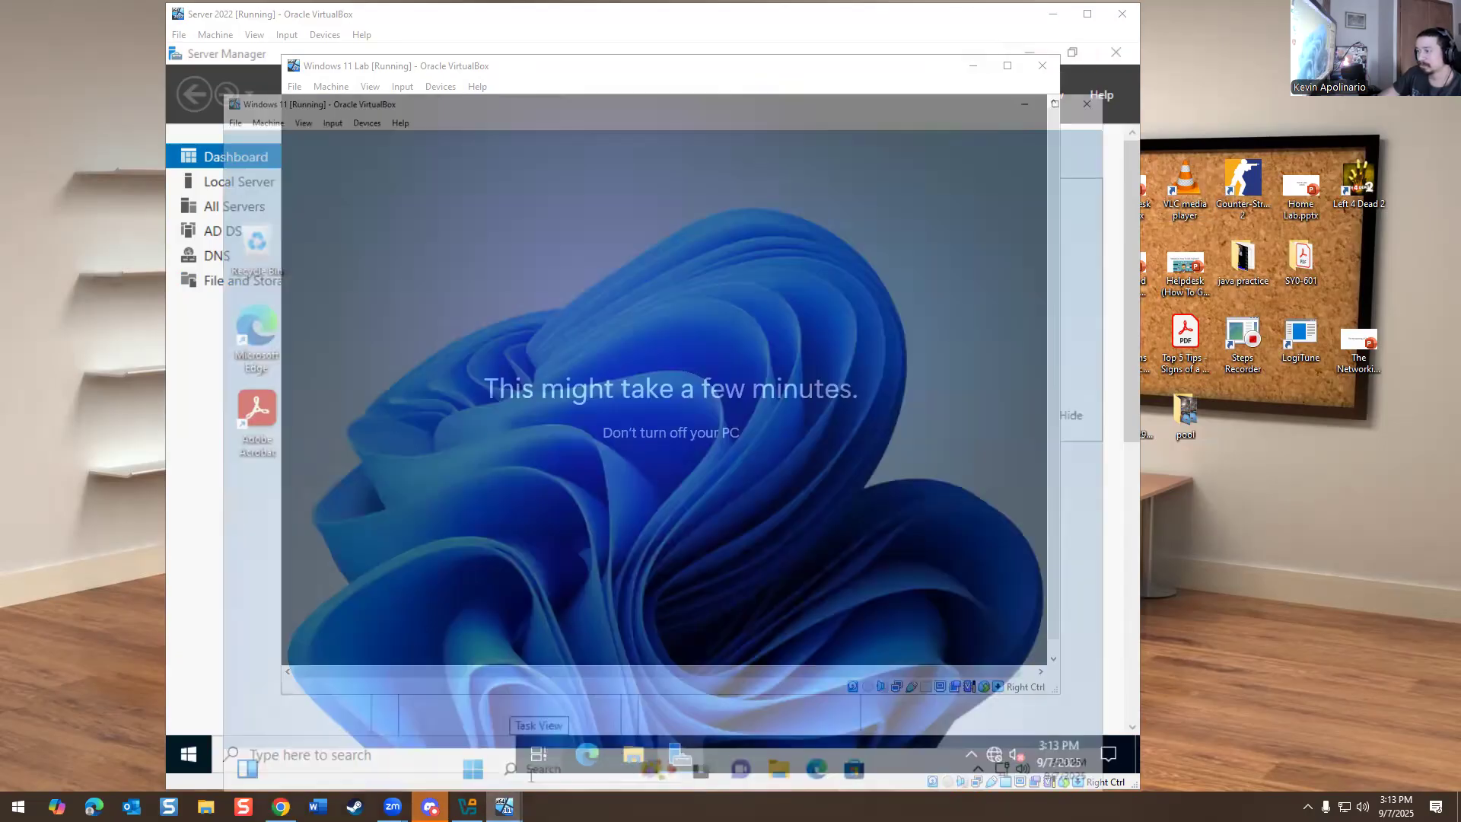
pyautogui.click(802, 748)
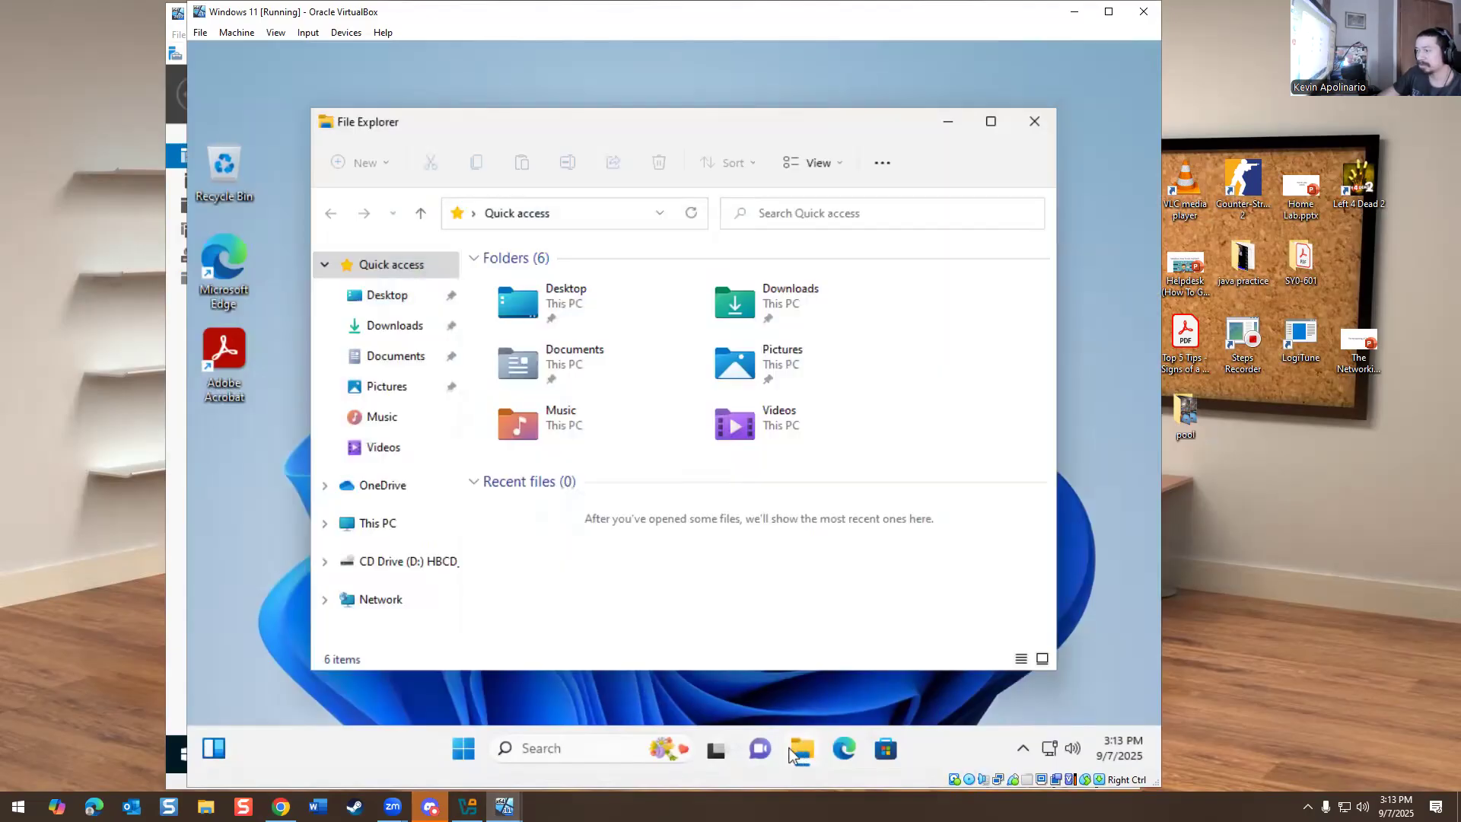
pyautogui.click(464, 753)
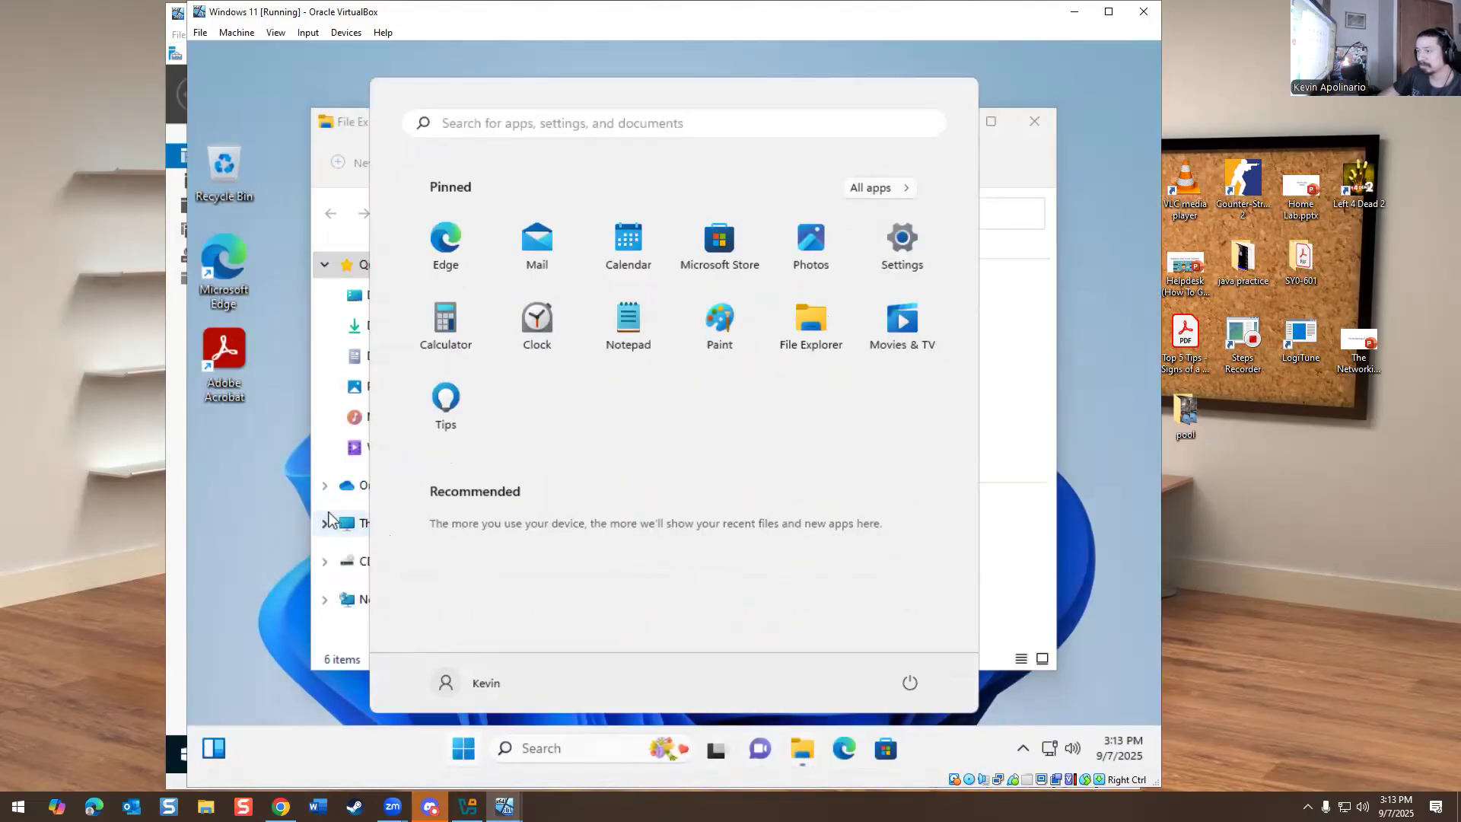
pyautogui.rightClick(329, 519)
pyautogui.click(415, 465)
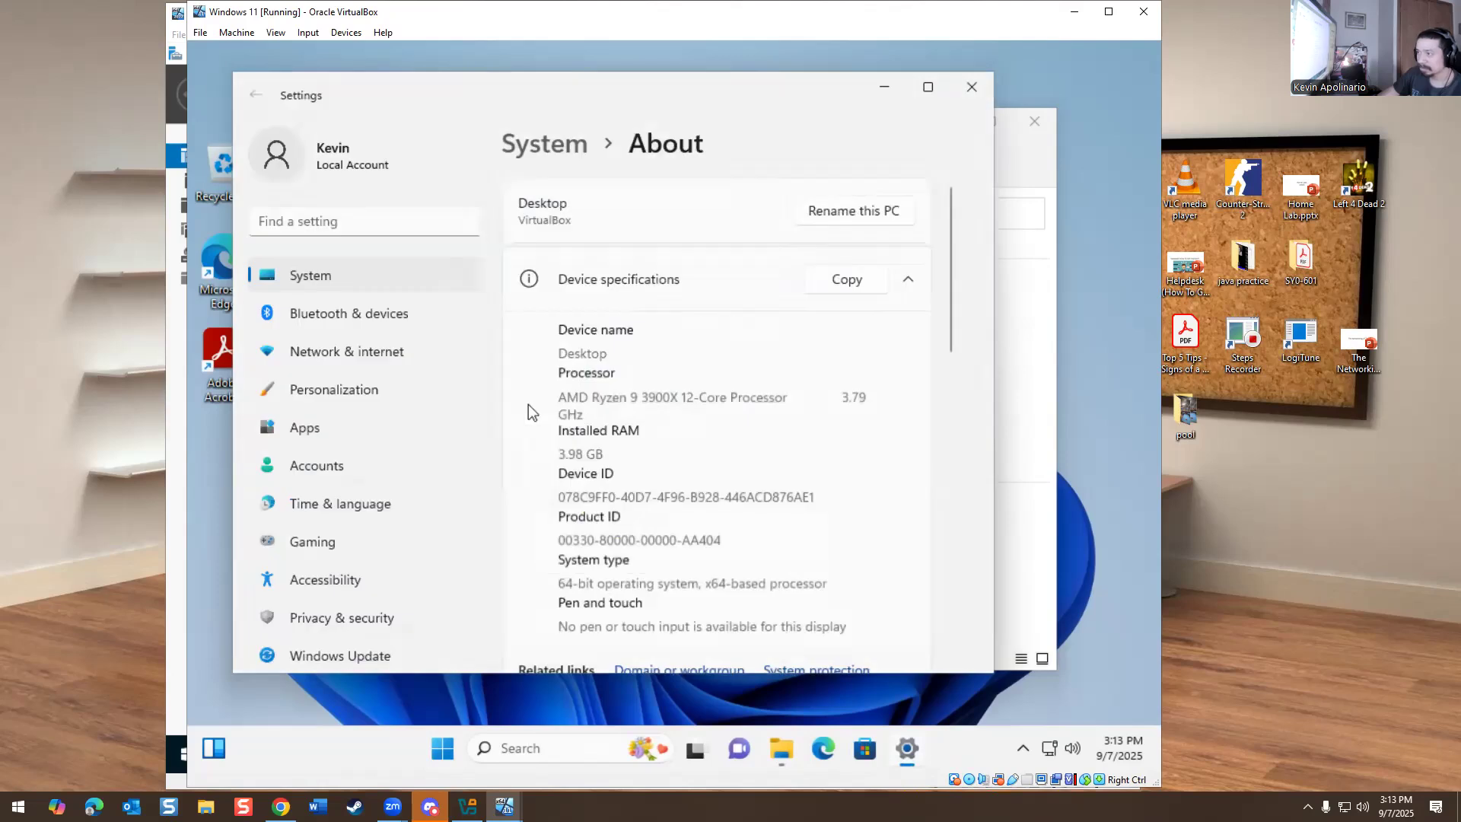
# Rename the PC to Desktop01 and choose to restart now.
pyautogui.click(902, 215)
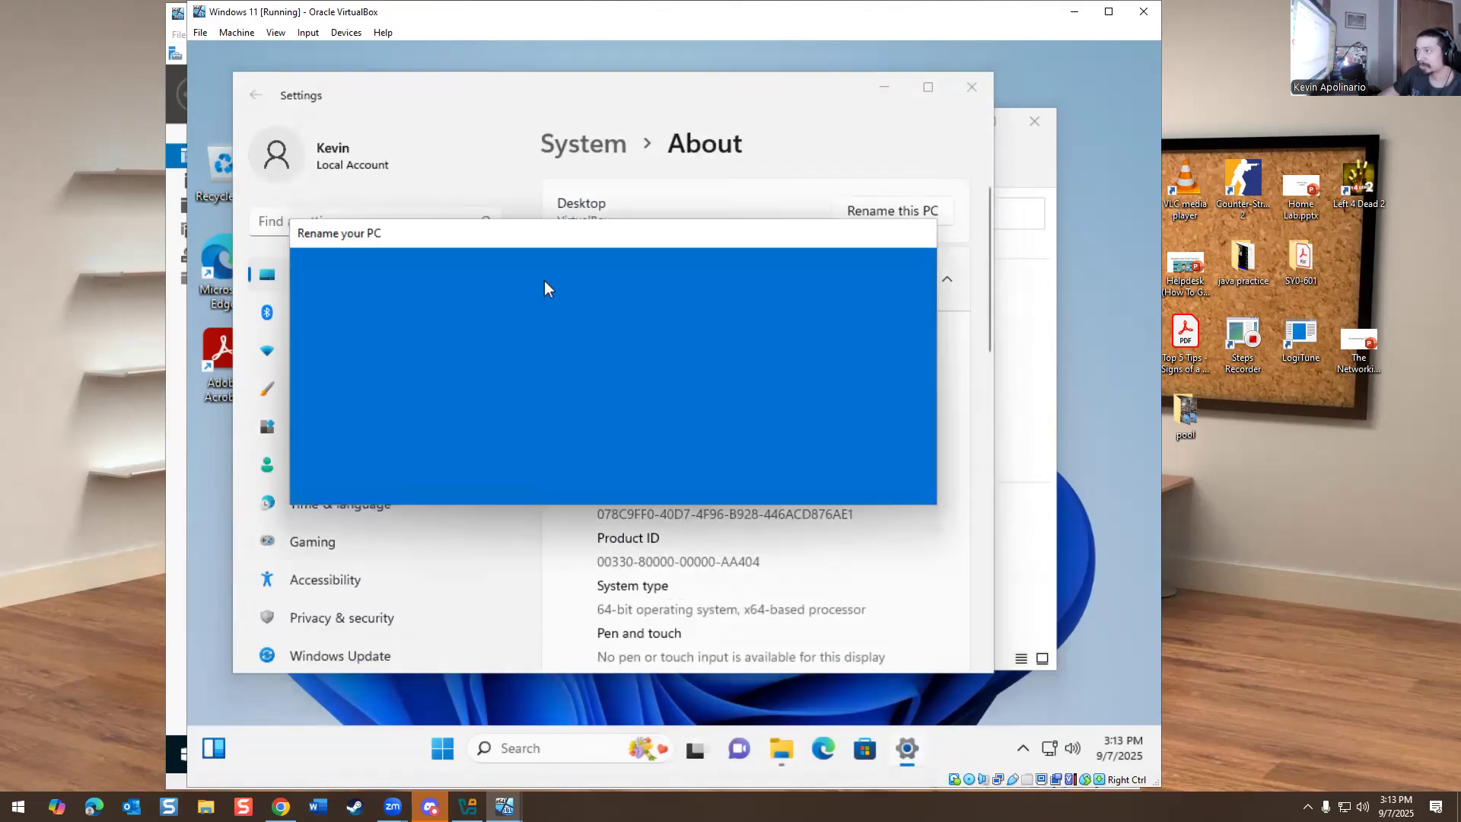
pyautogui.write('Desk')
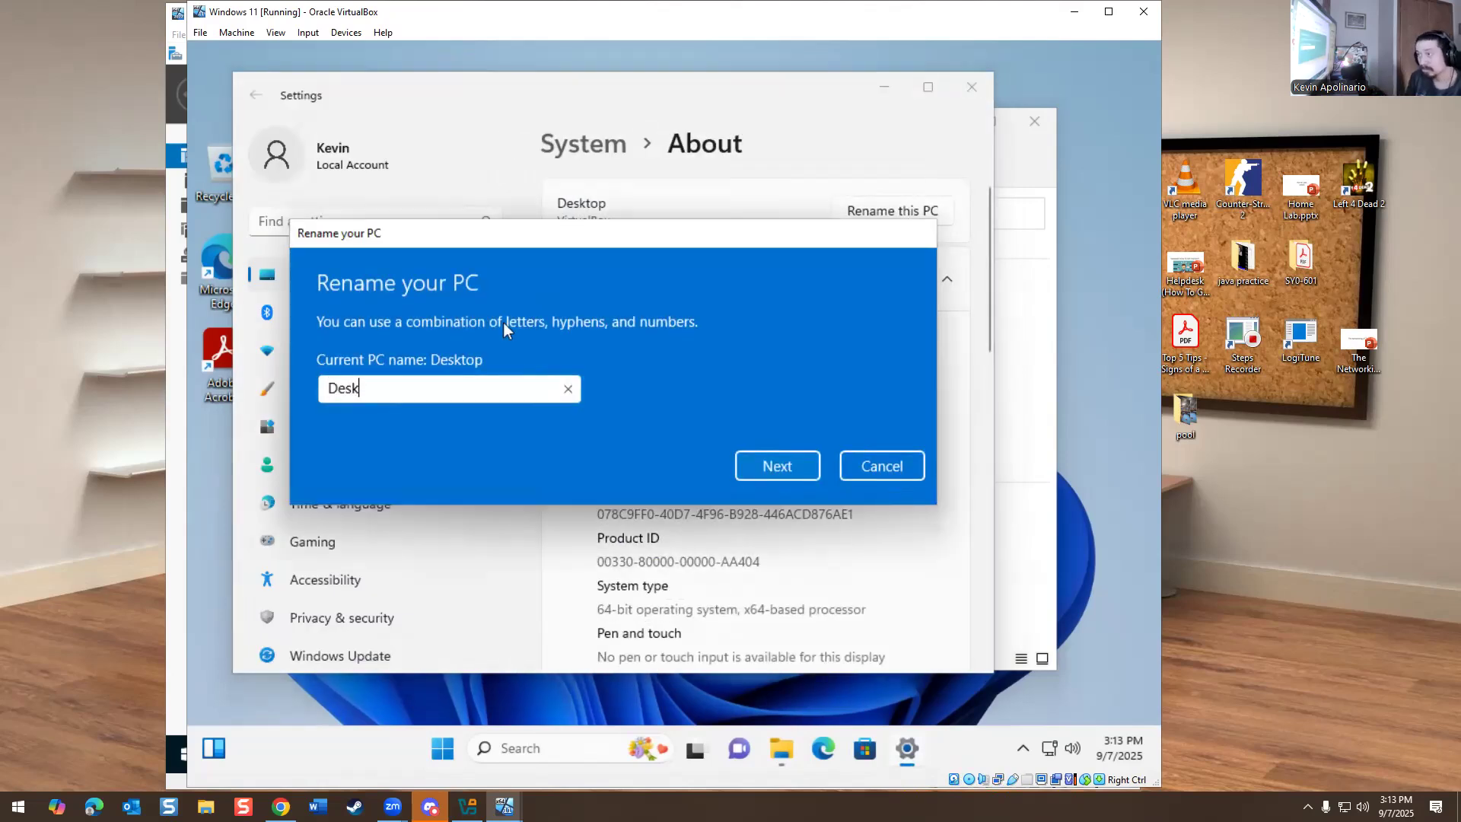
pyautogui.write('top01')
pyautogui.press('Return')
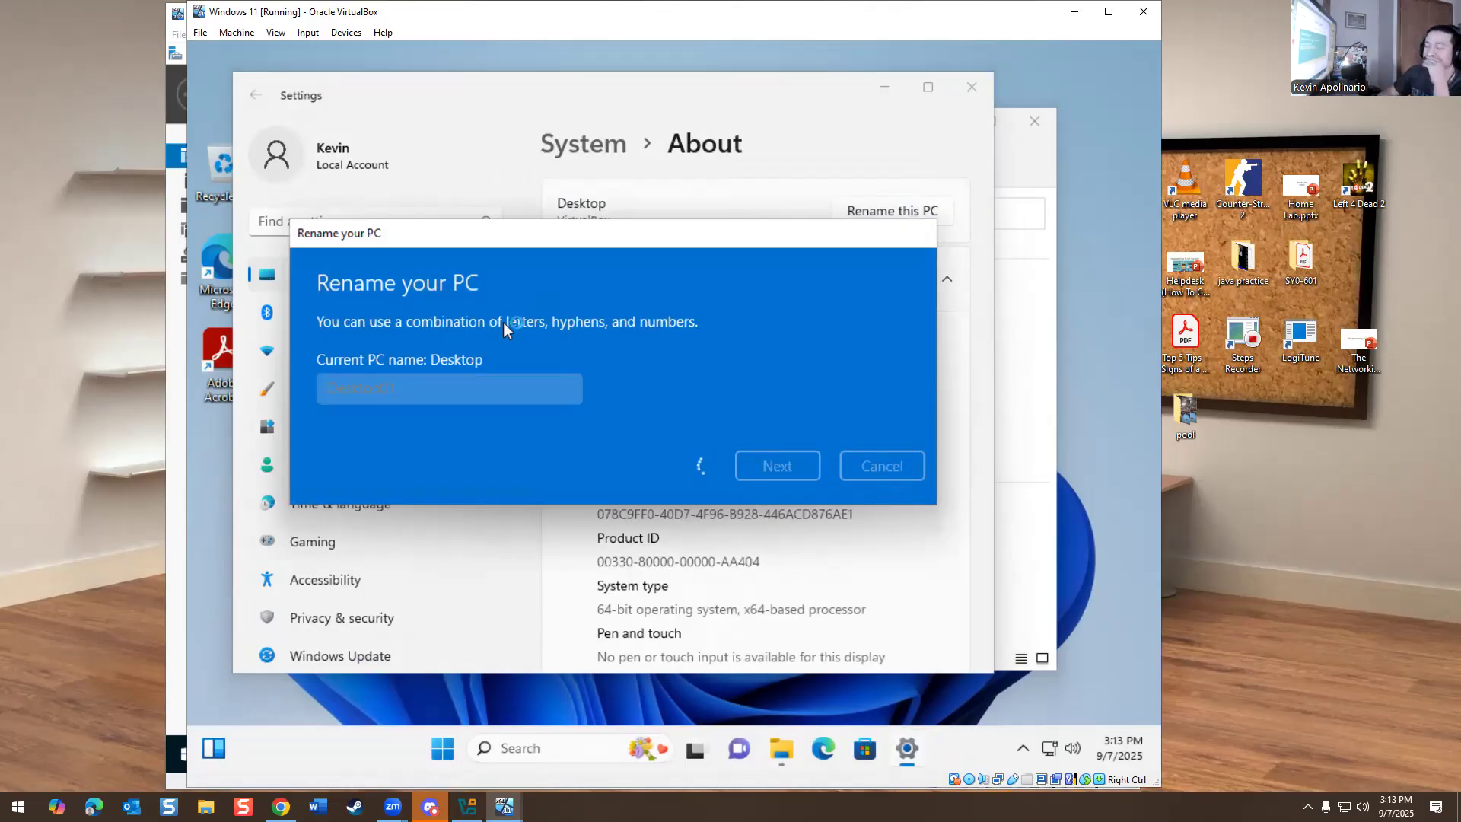
pyautogui.click(784, 439)
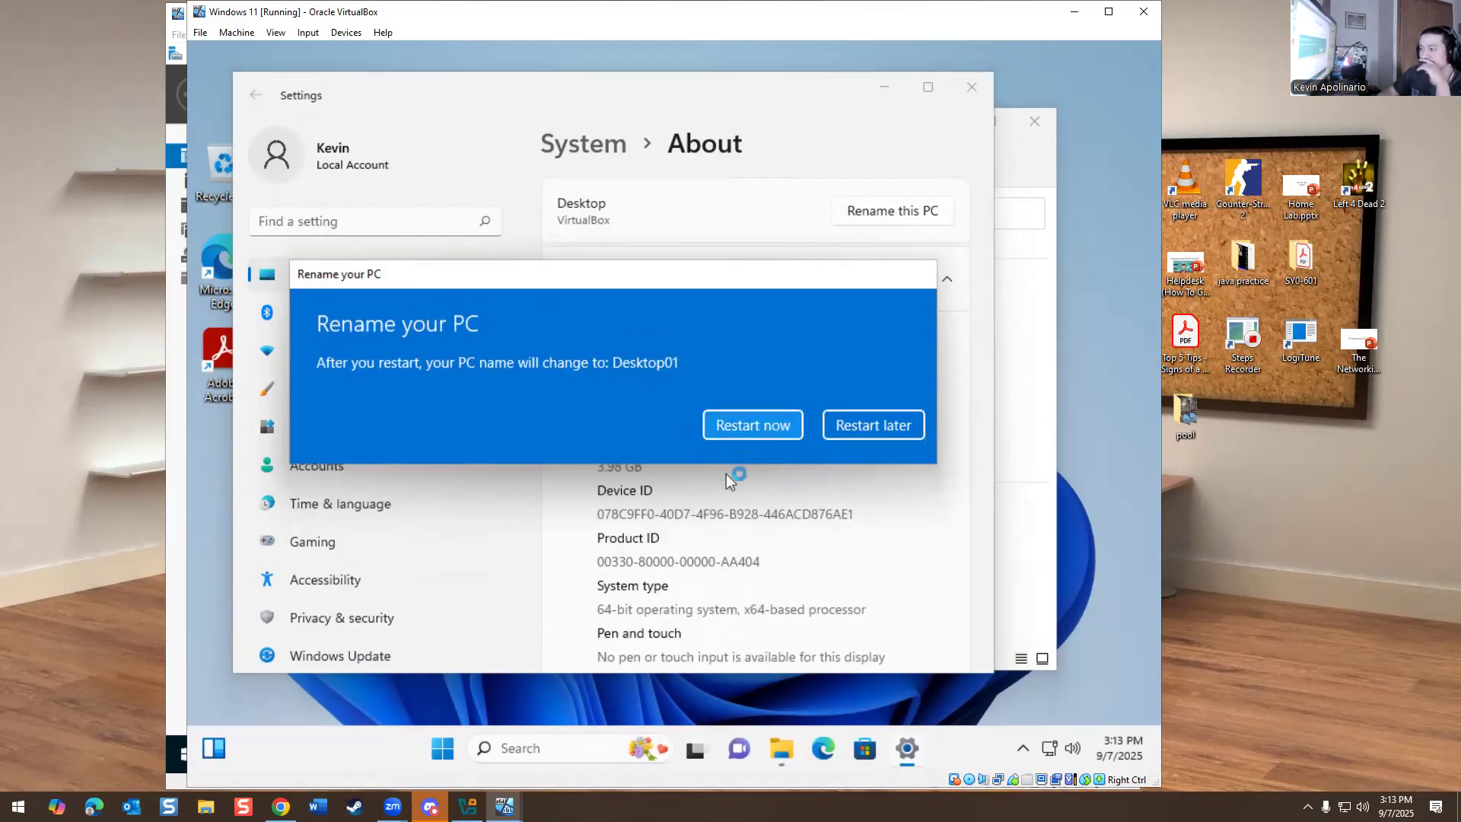
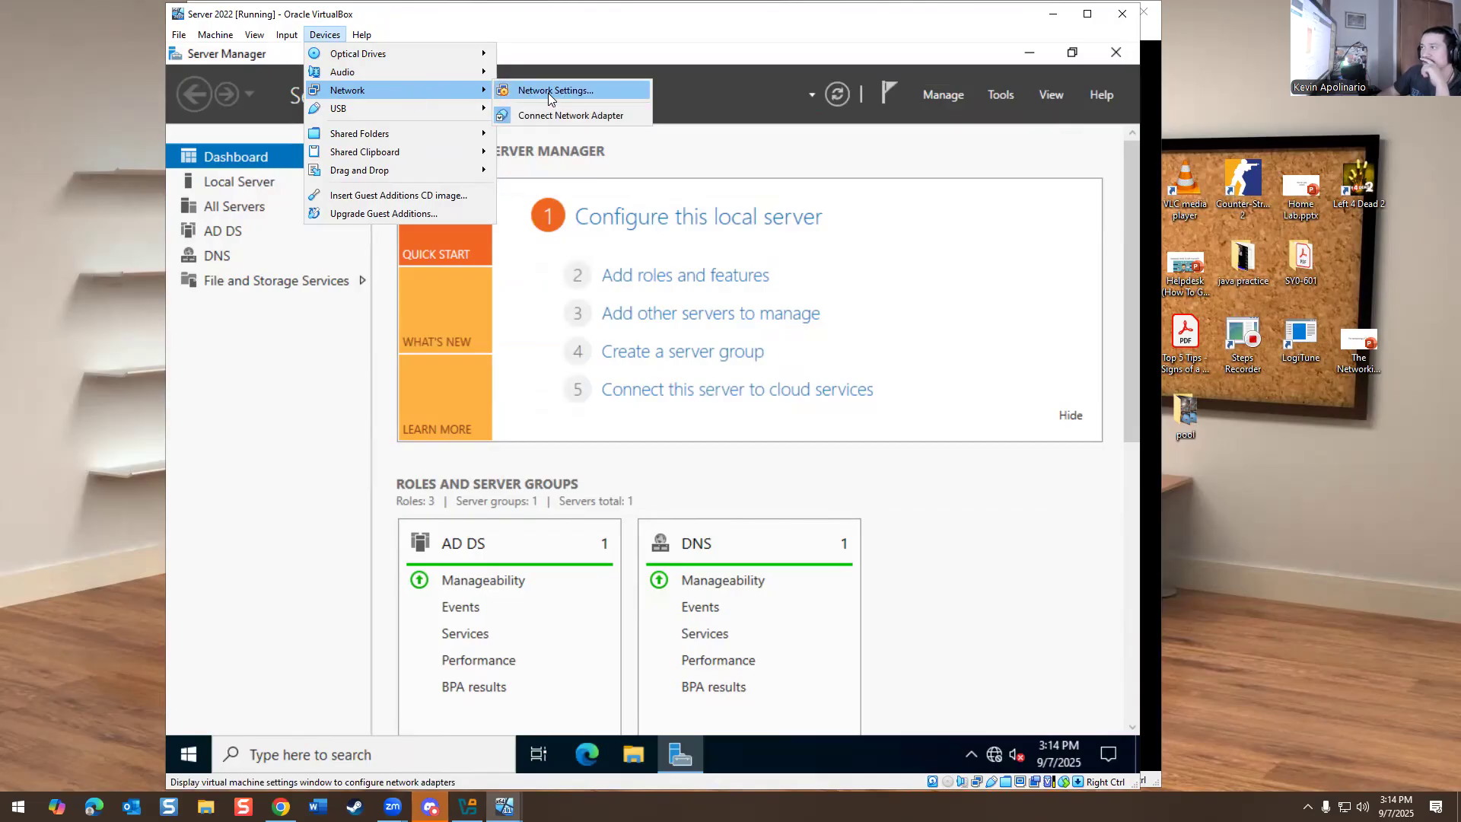
# Switch the Server 2022 VM's Adapter 1 from NAT to Host-only Adapter and save.
pyautogui.click(548, 91)
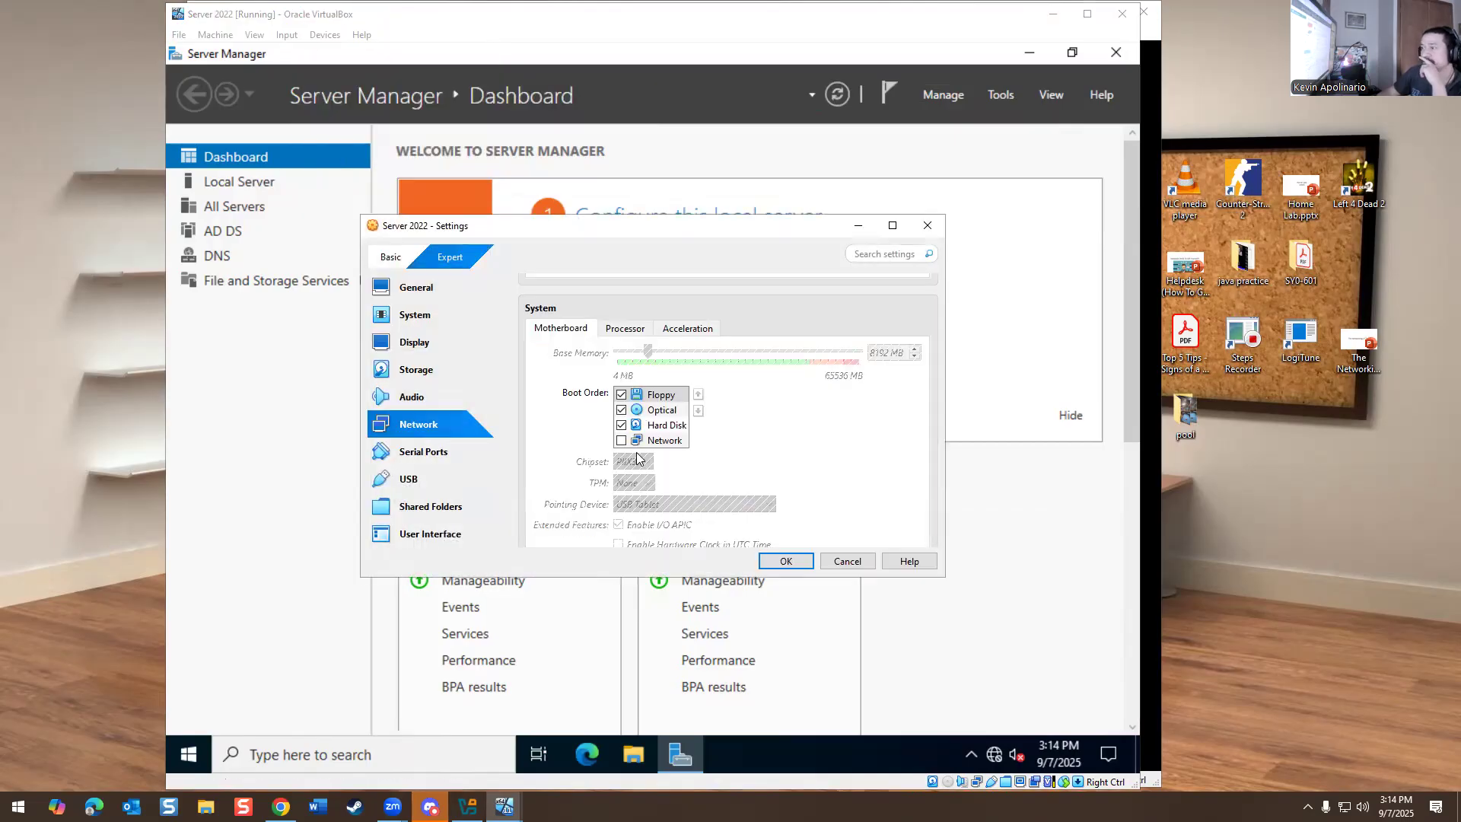
pyautogui.click(666, 347)
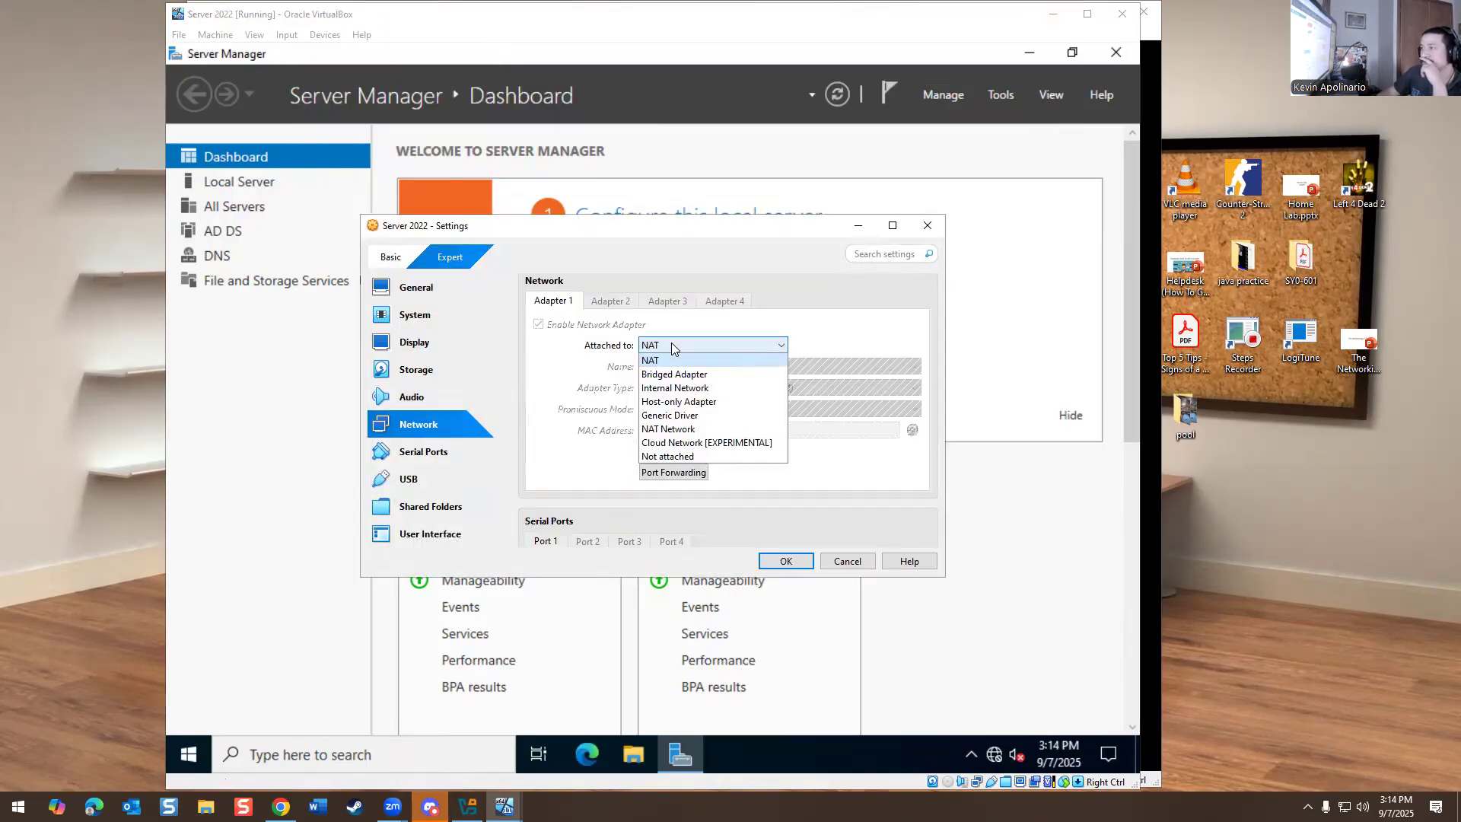
pyautogui.click(673, 402)
pyautogui.click(787, 562)
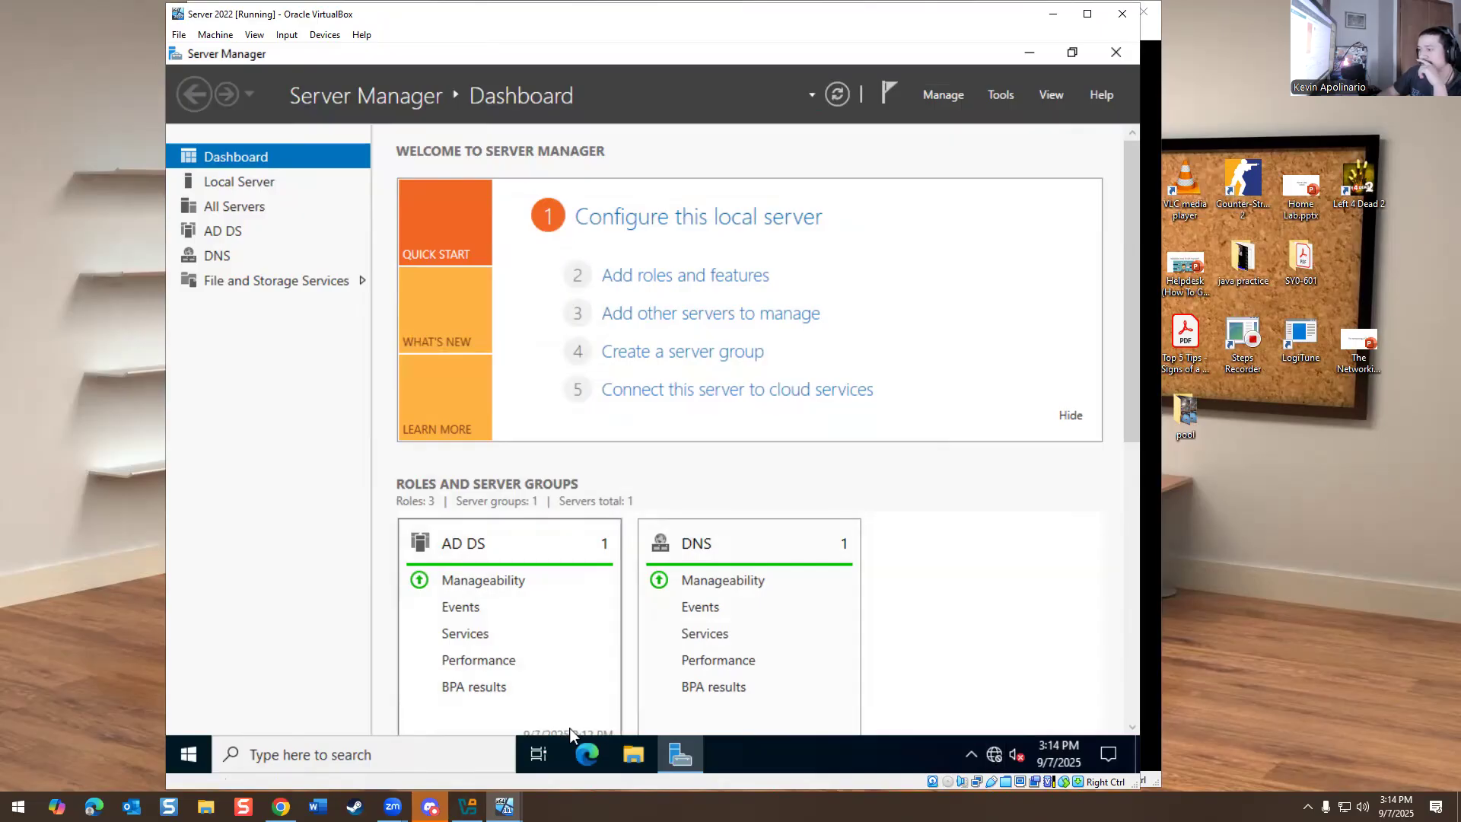
pyautogui.click(199, 753)
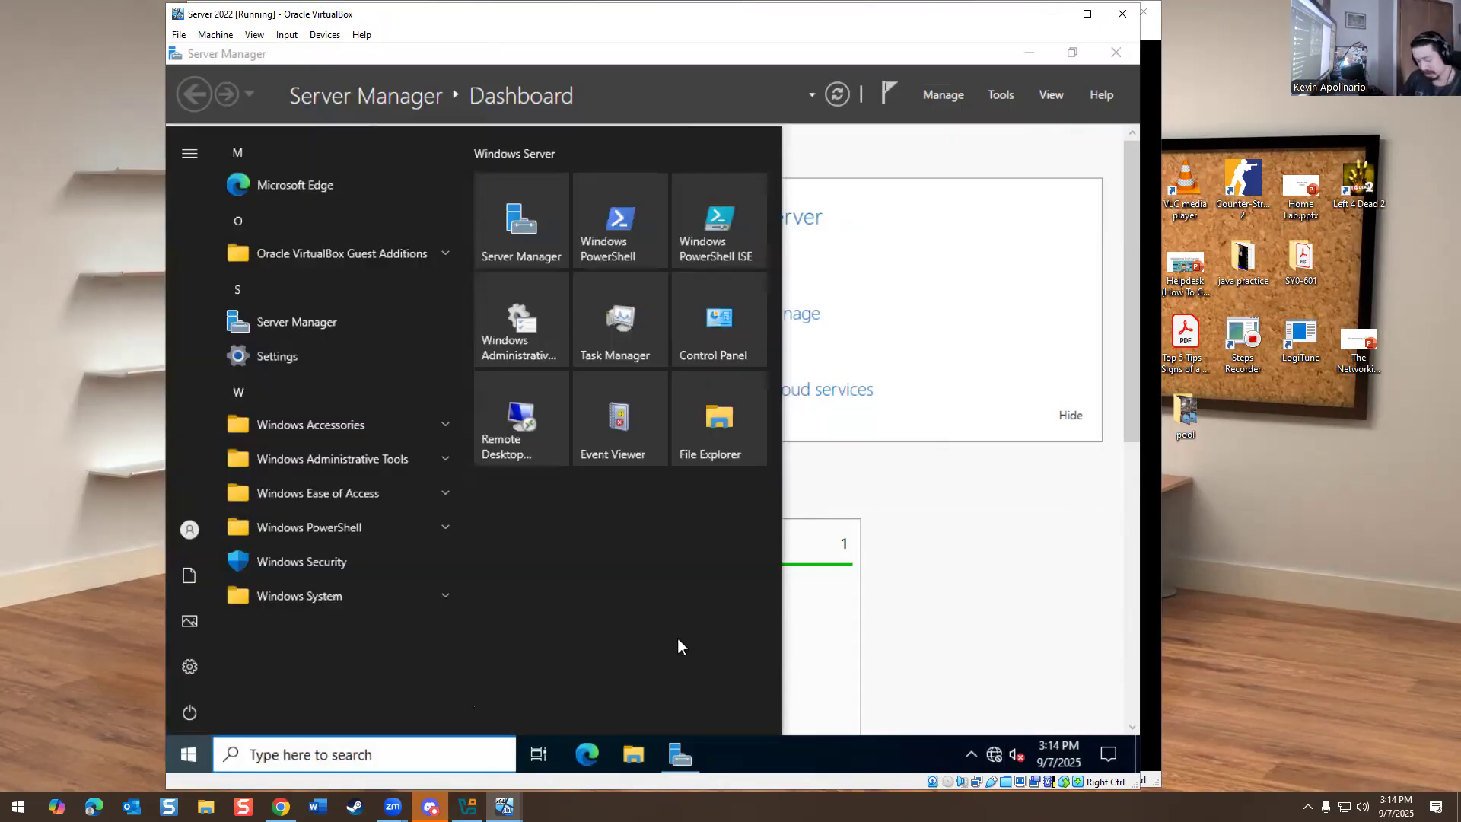
# Open the Network and Sharing Center from Control Panel's Network and Internet section.
pyautogui.write('contr')
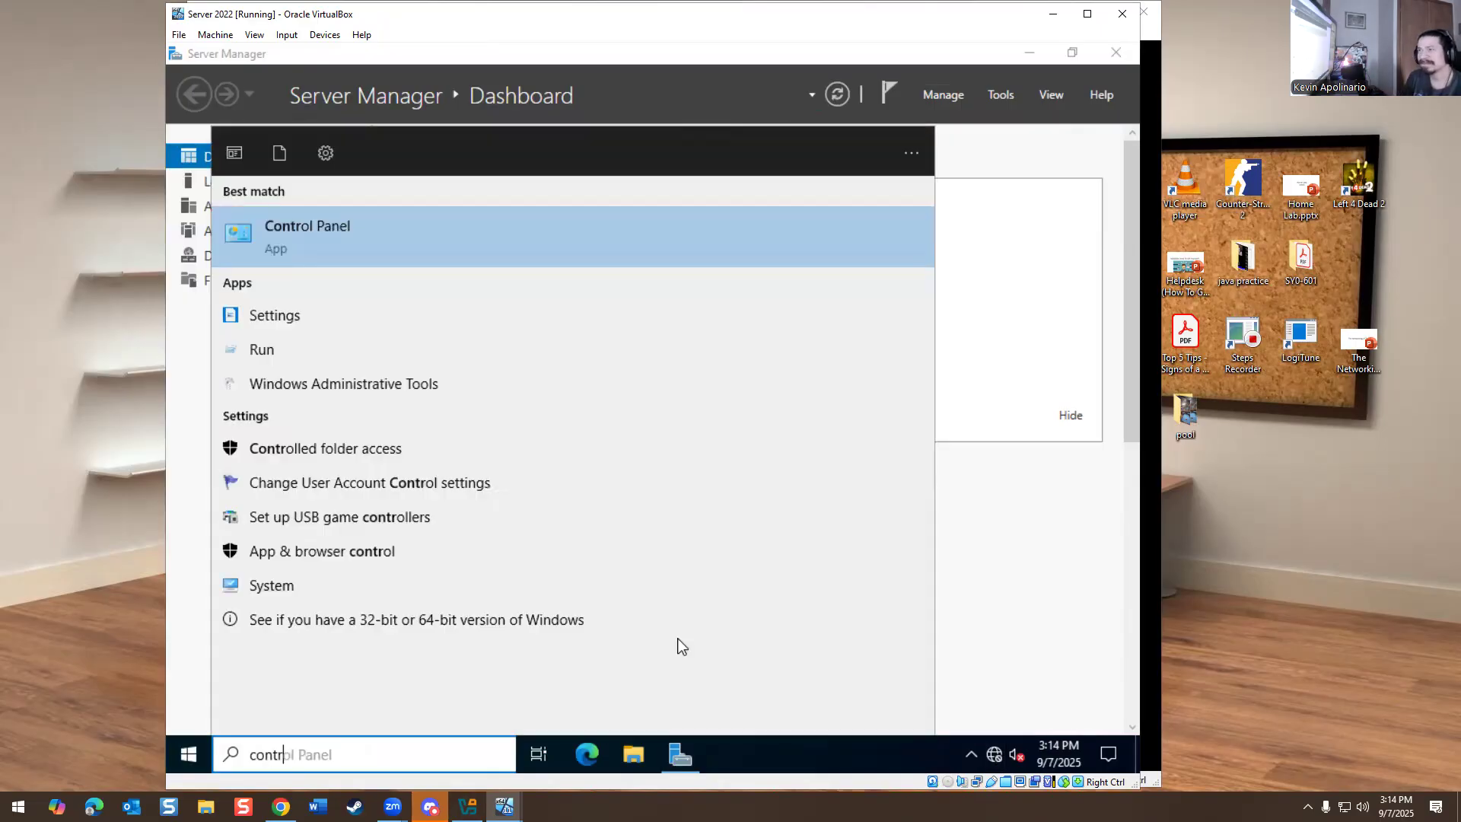
pyautogui.press('Return')
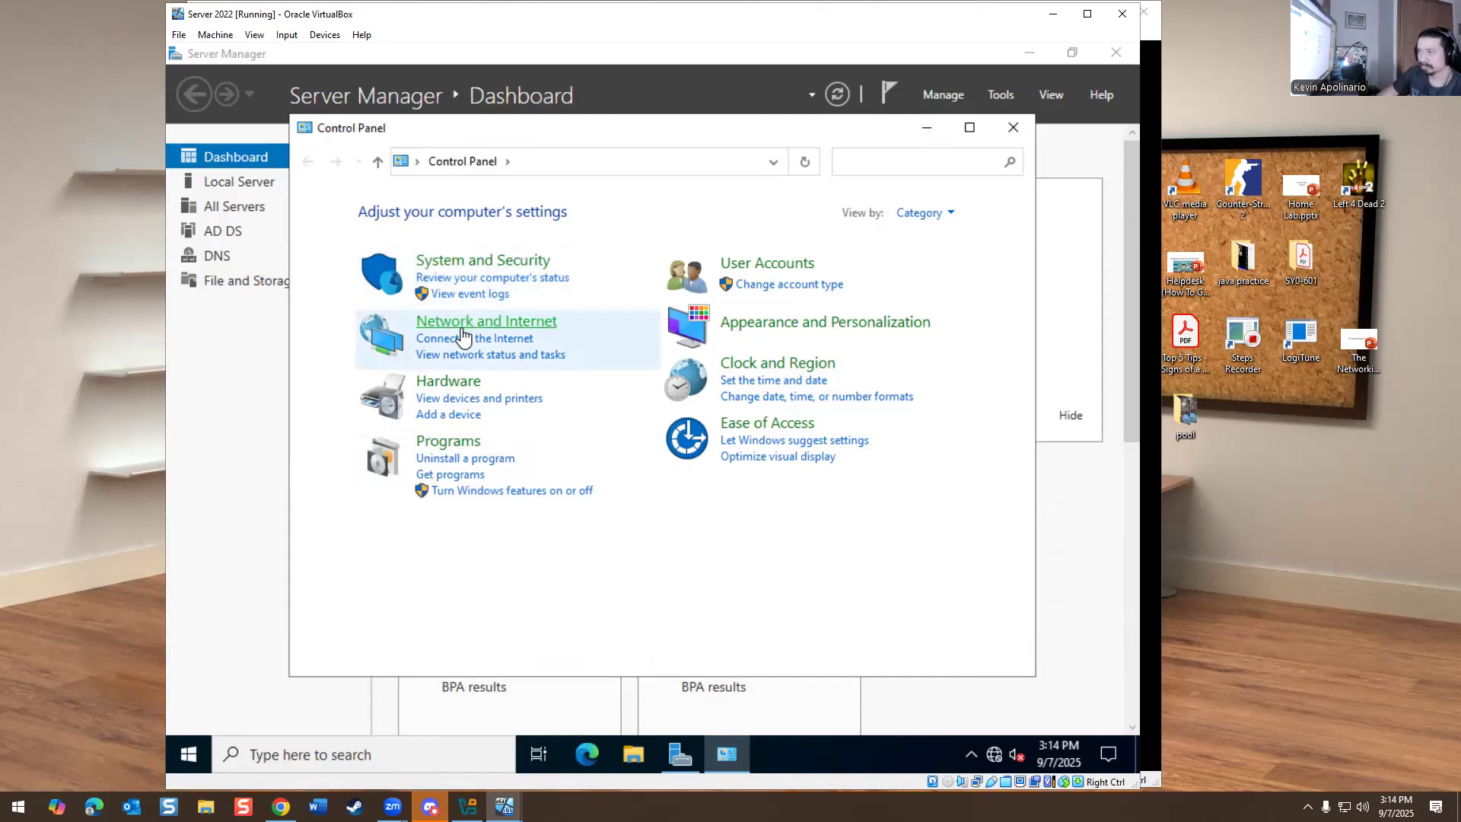
pyautogui.click(458, 340)
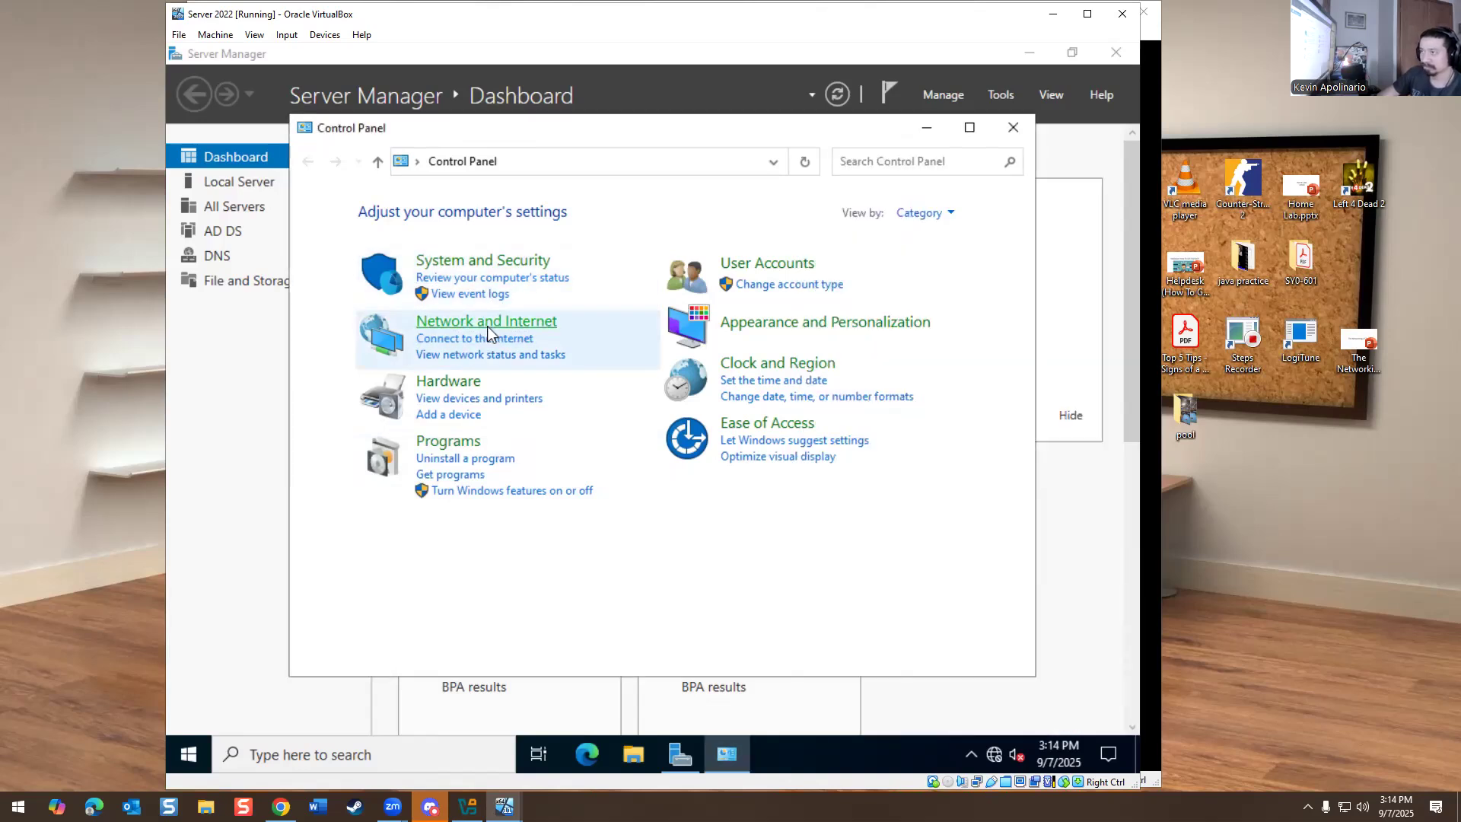
pyautogui.click(457, 321)
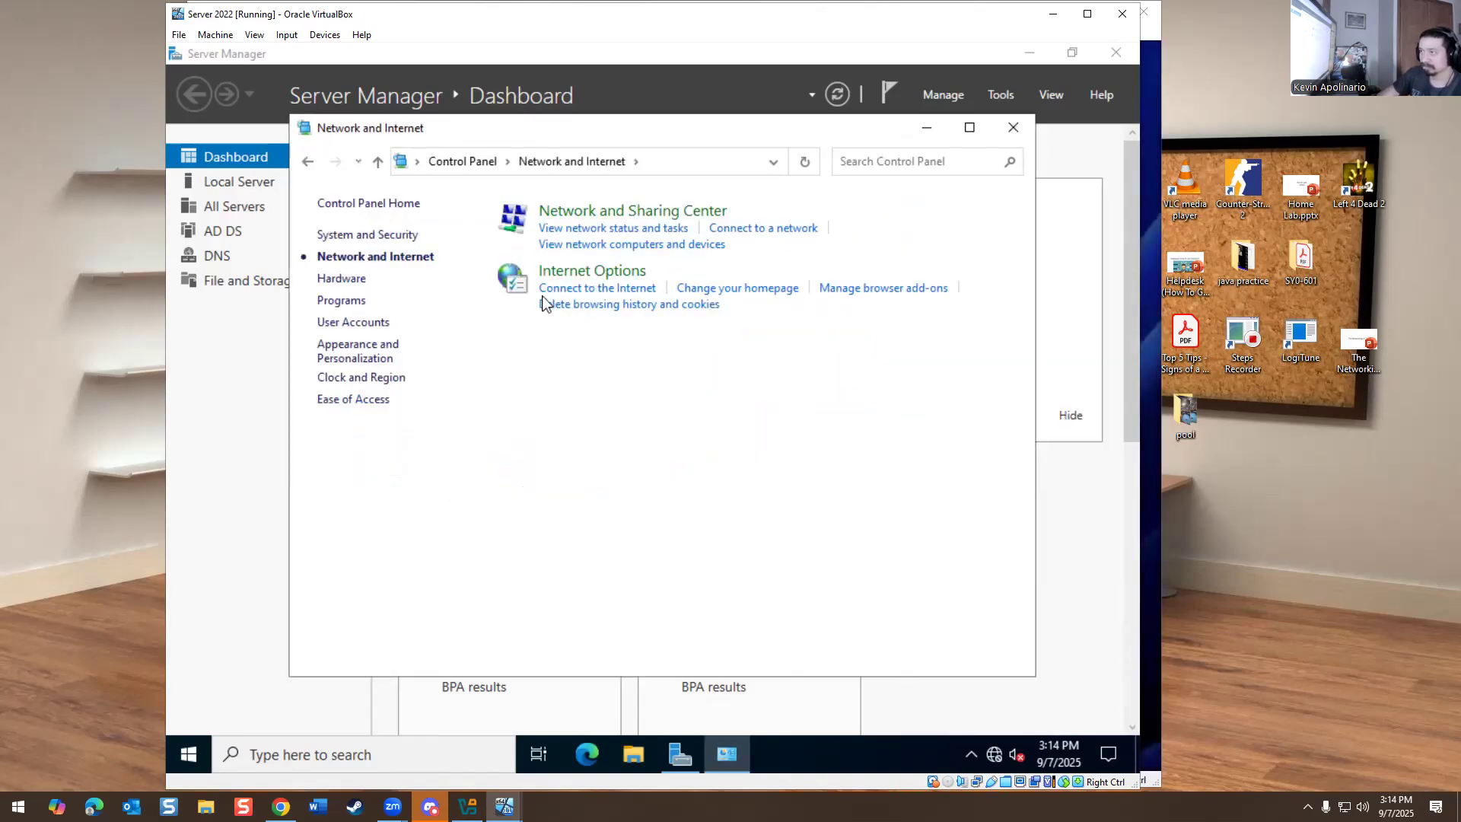
pyautogui.click(584, 272)
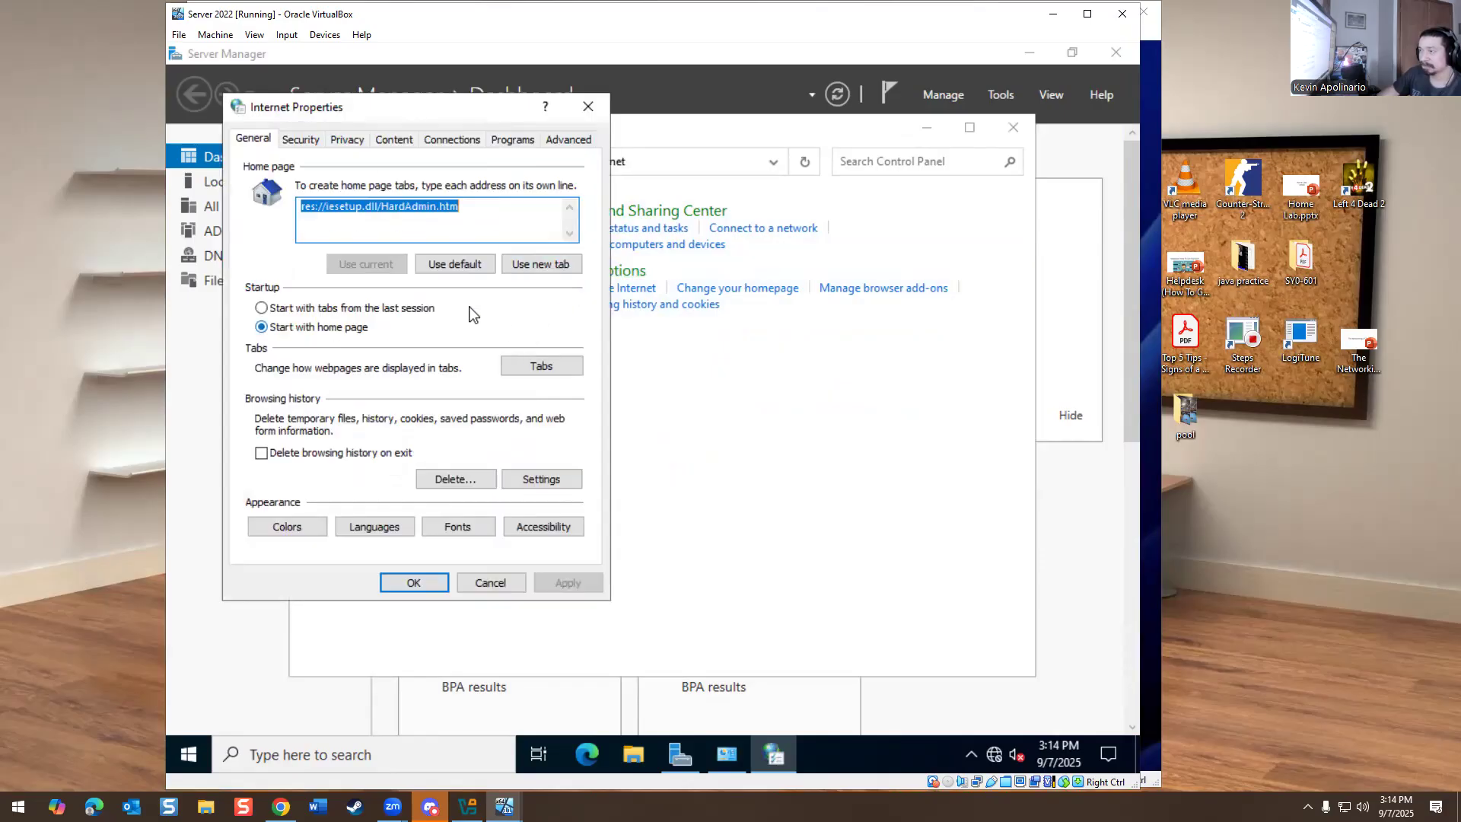
pyautogui.click(596, 112)
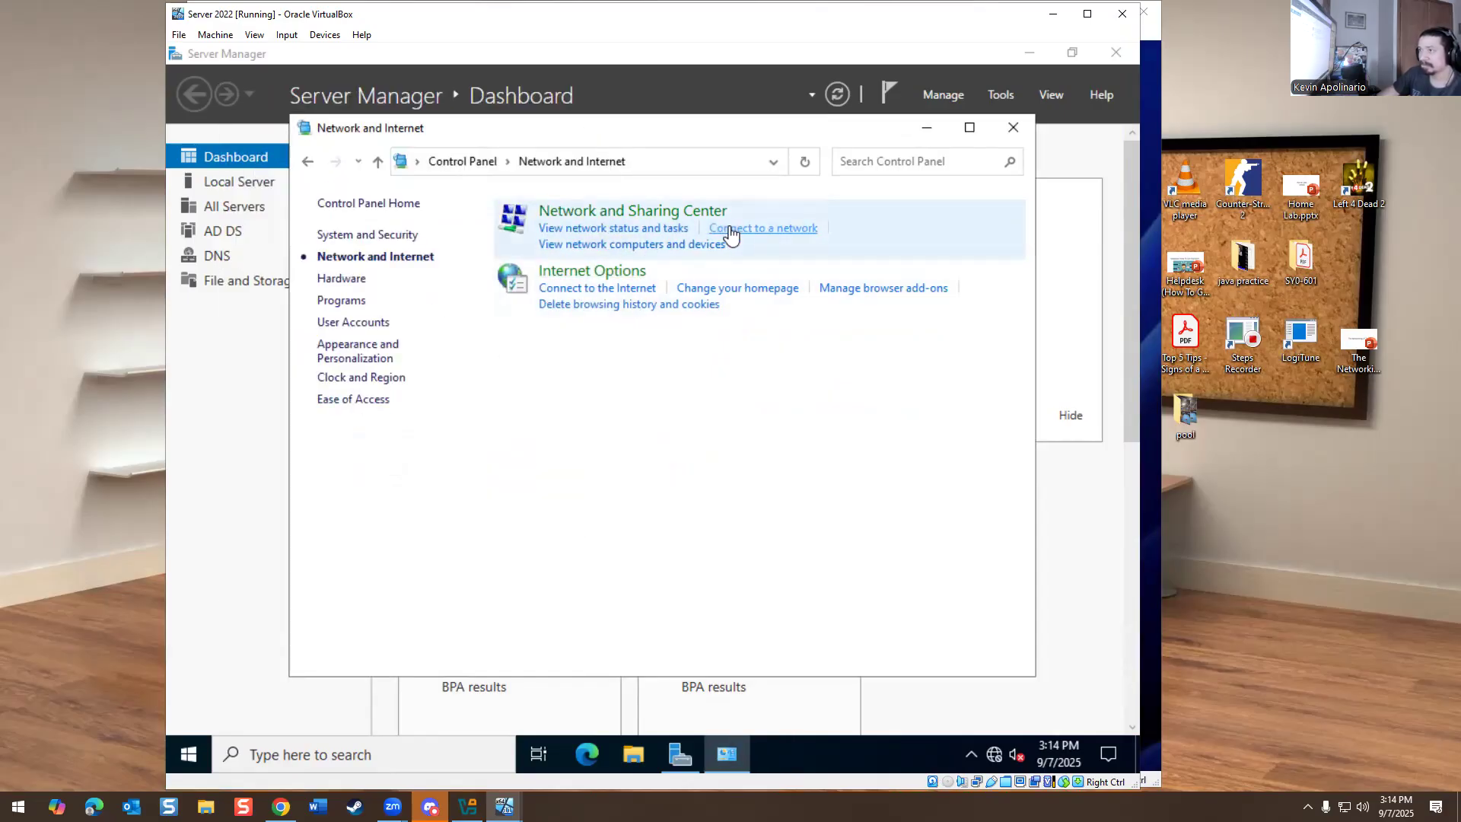
pyautogui.click(661, 228)
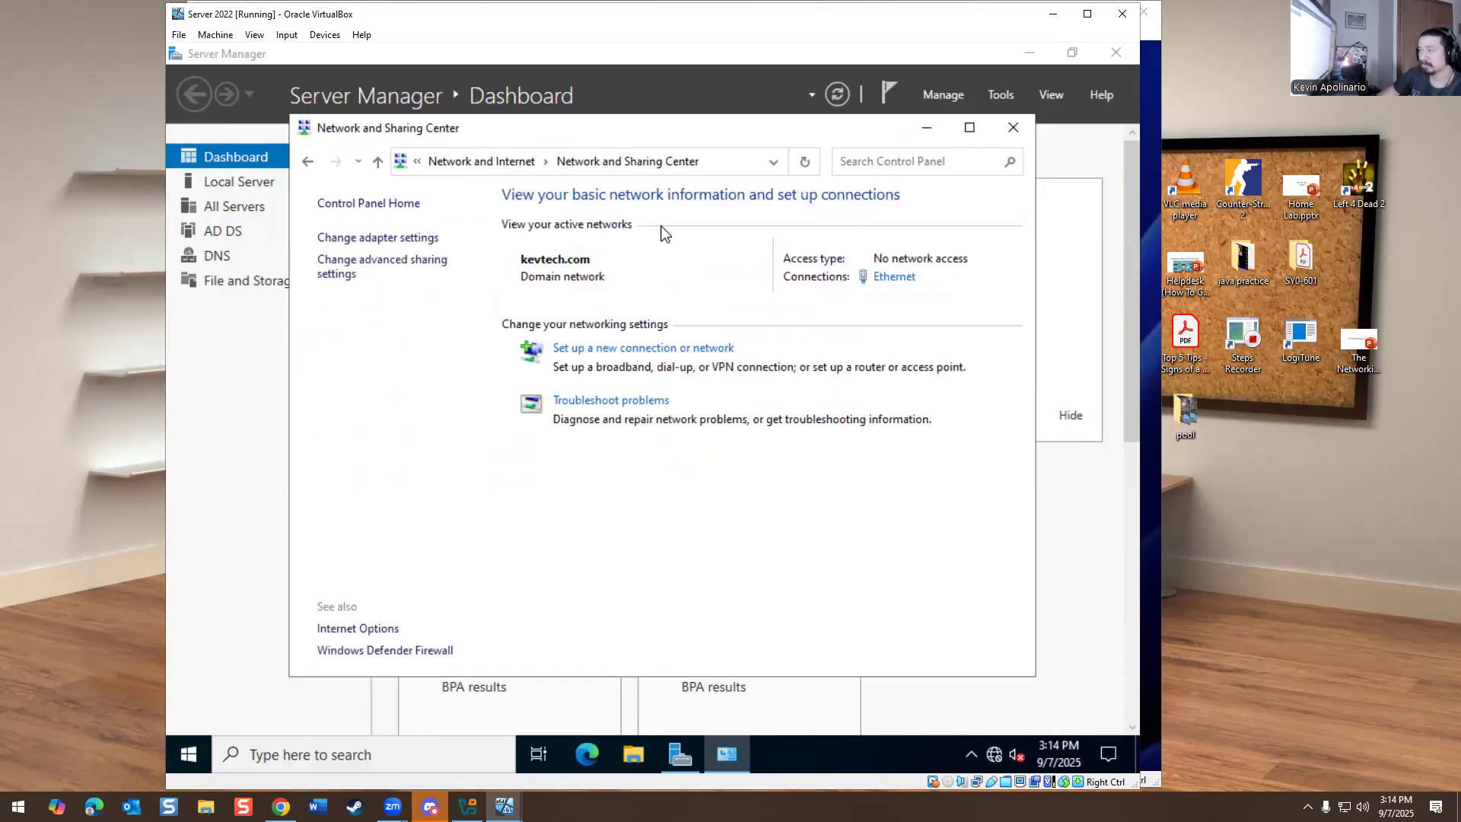
# Open the Ethernet adapter's Internet Protocol Version 4 (TCP/IPv4) properties.
pyautogui.click(379, 238)
pyautogui.doubleClick(396, 263)
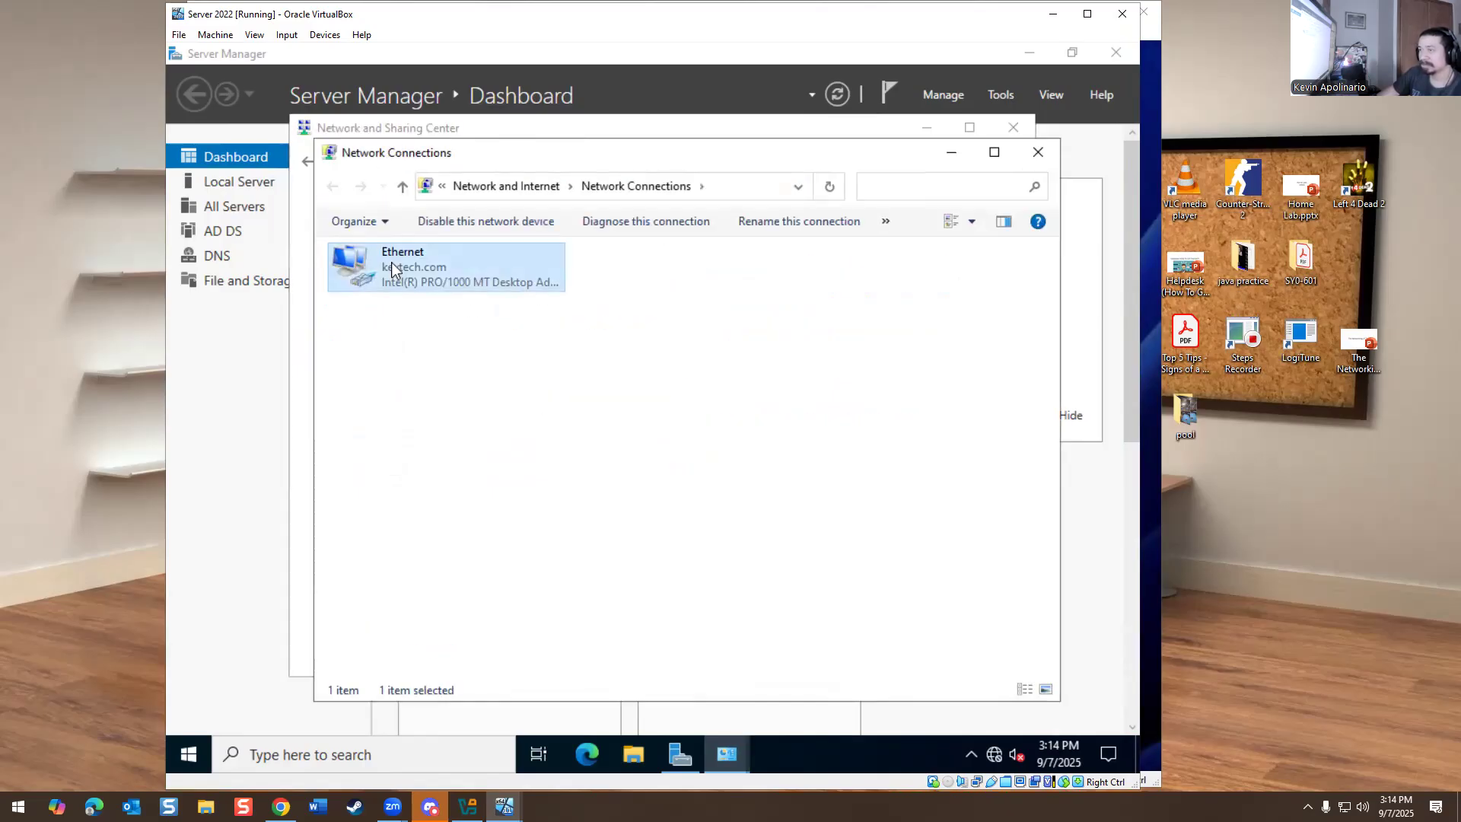
pyautogui.click(540, 554)
pyautogui.click(609, 424)
pyautogui.doubleClick(609, 424)
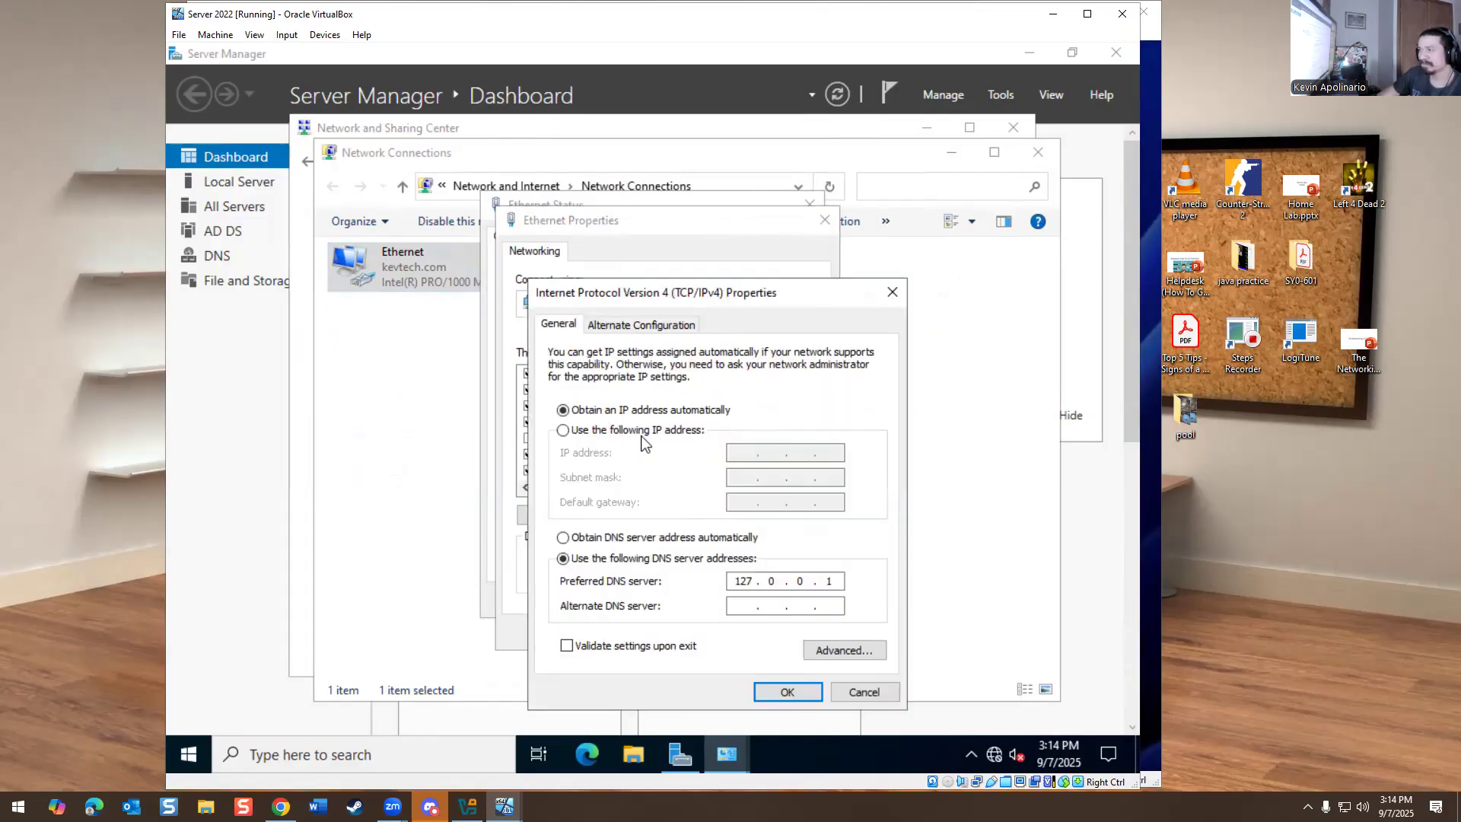
# Set static IP 10.1.10.2, mask 255.0.0.0, gateway 10.1.10.1, DNS 10.1.10.2 and 10.1.10.1.
pyautogui.click(583, 433)
pyautogui.click(761, 454)
pyautogui.write('10 . 1 . 10 . 2')
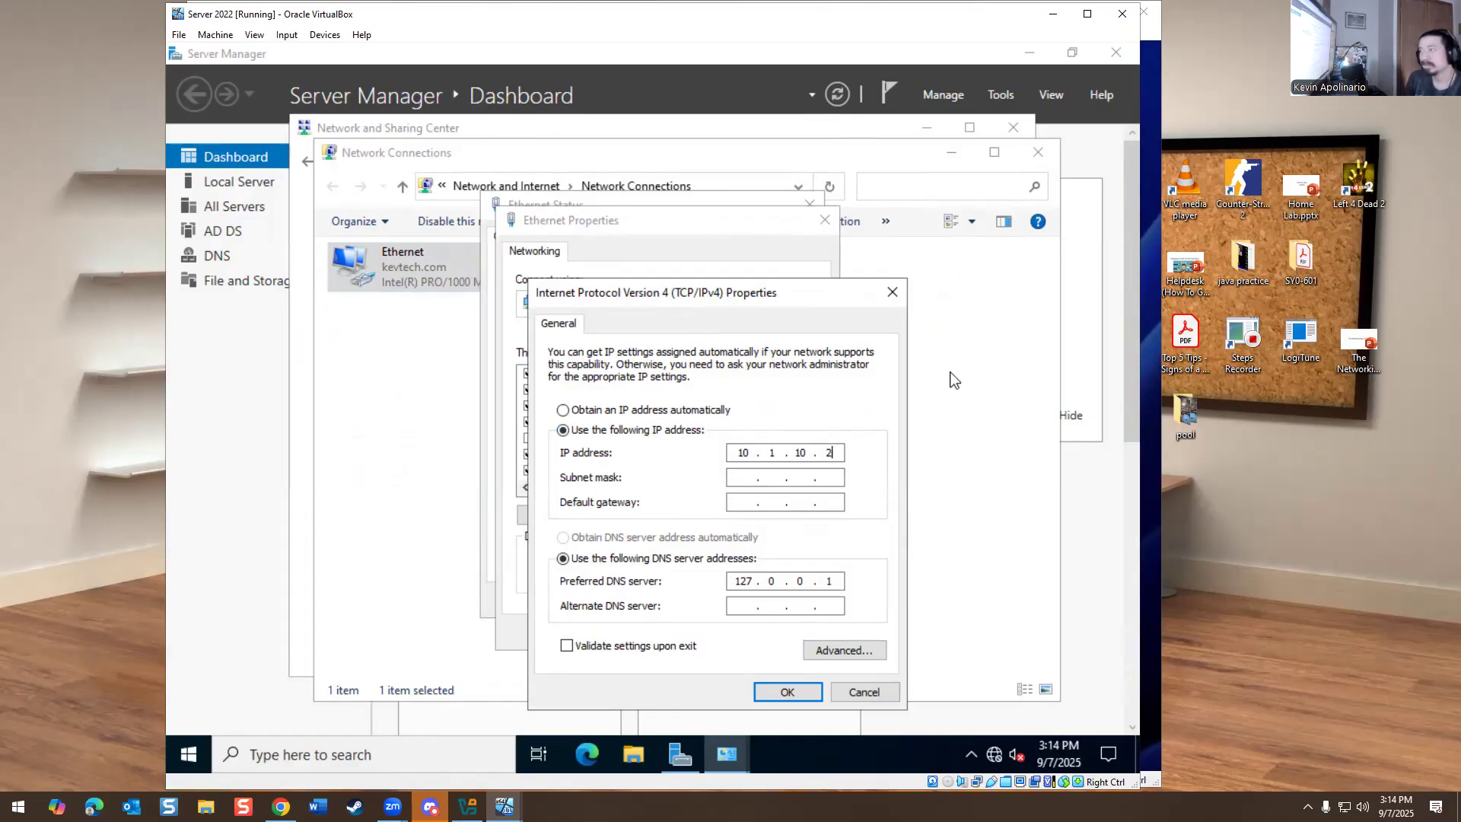
pyautogui.press('Tab')
pyautogui.press('Tab')
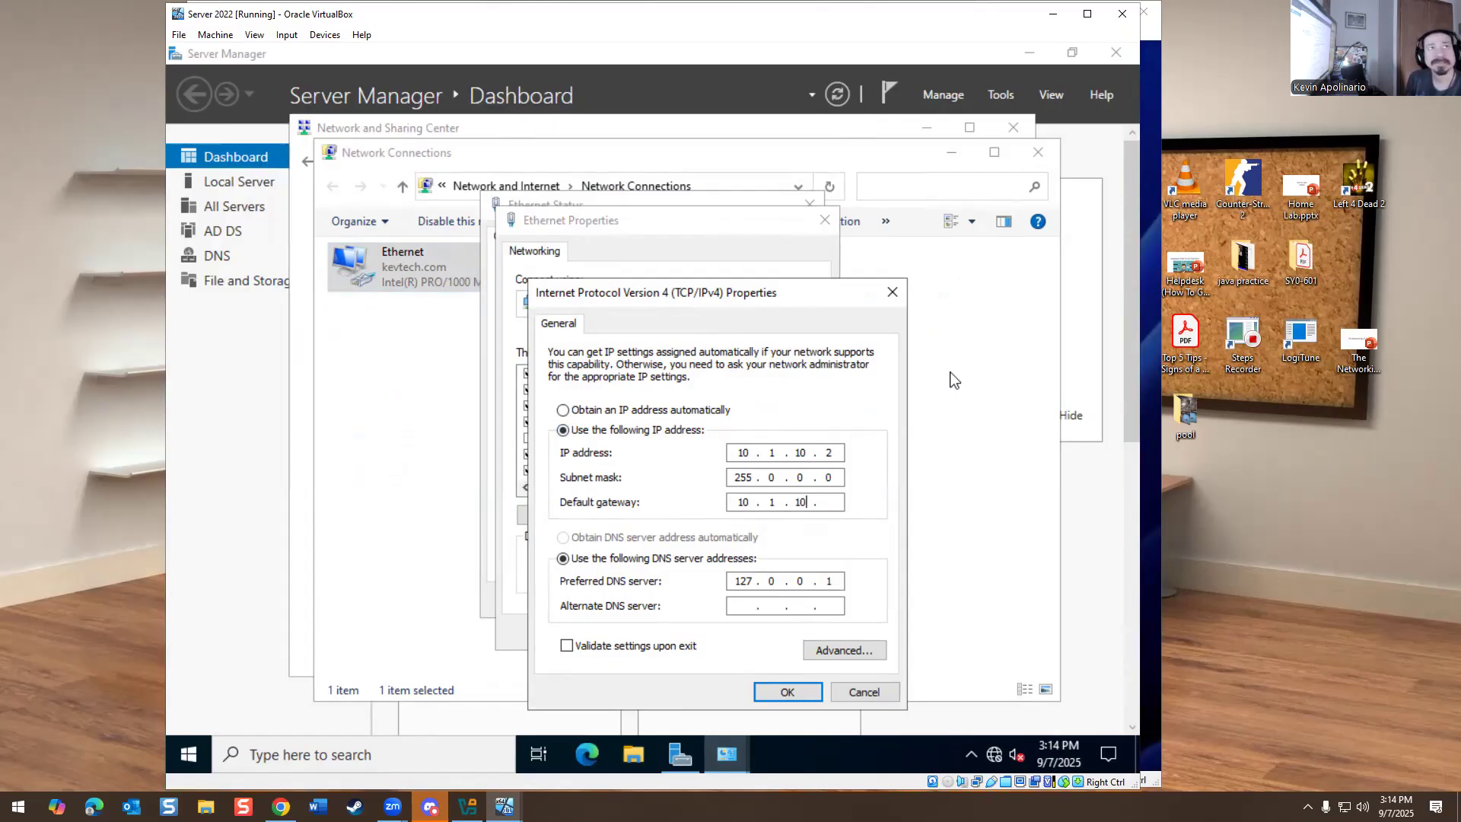
pyautogui.press('Tab')
pyautogui.press('Tab')
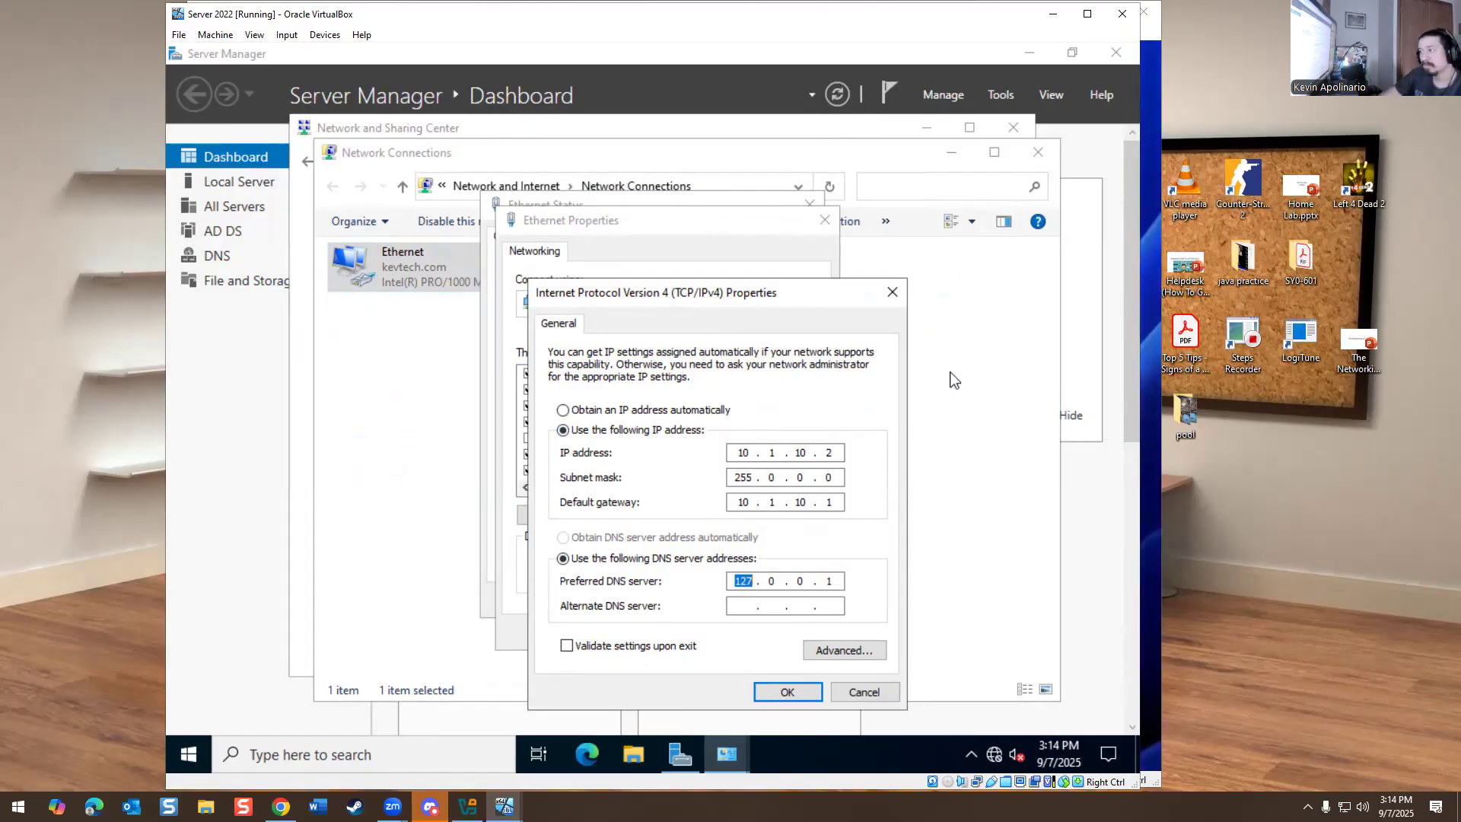
pyautogui.hotkey('alt', 'Tab')
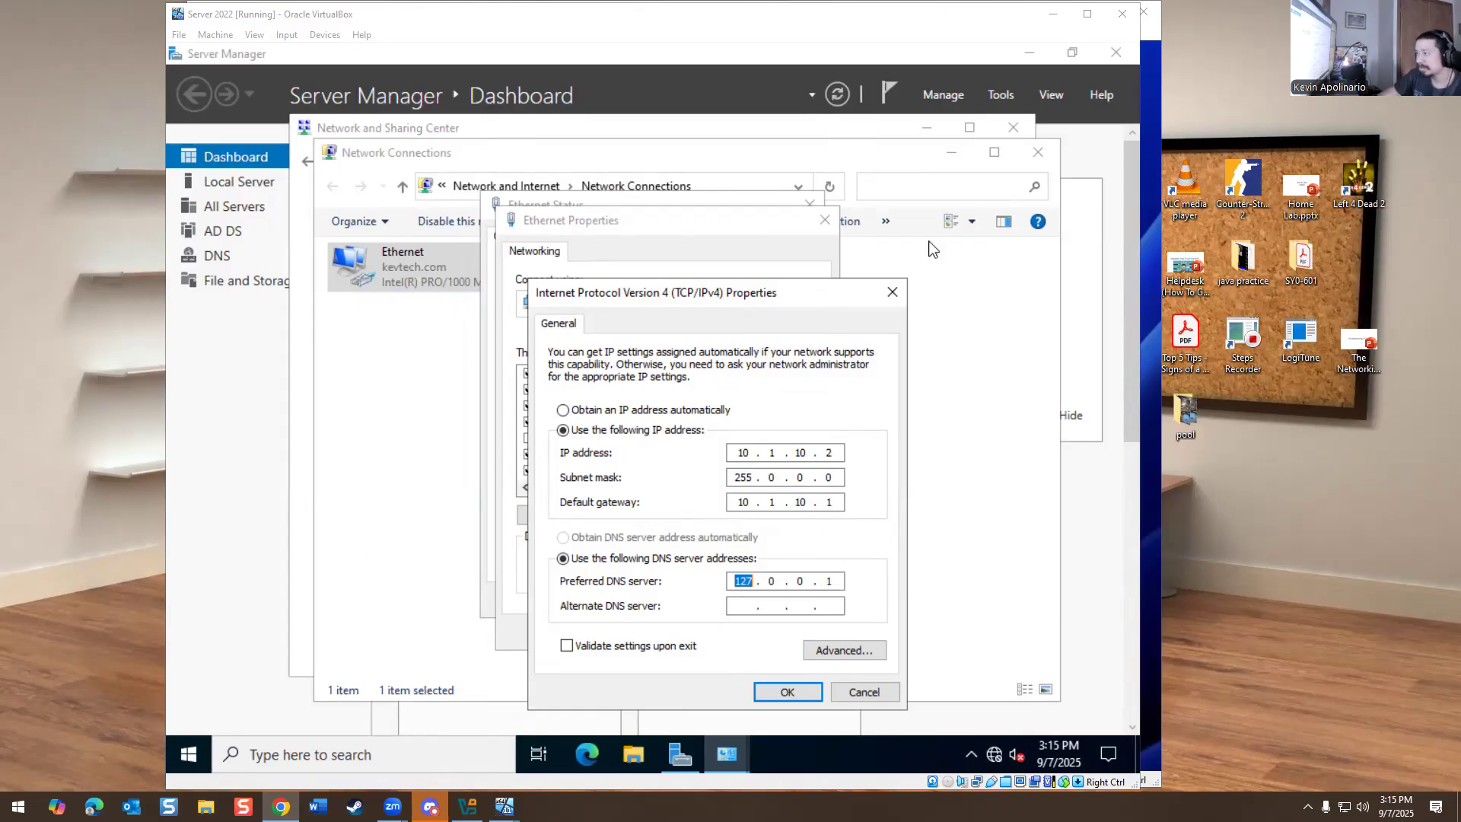
pyautogui.click(763, 583)
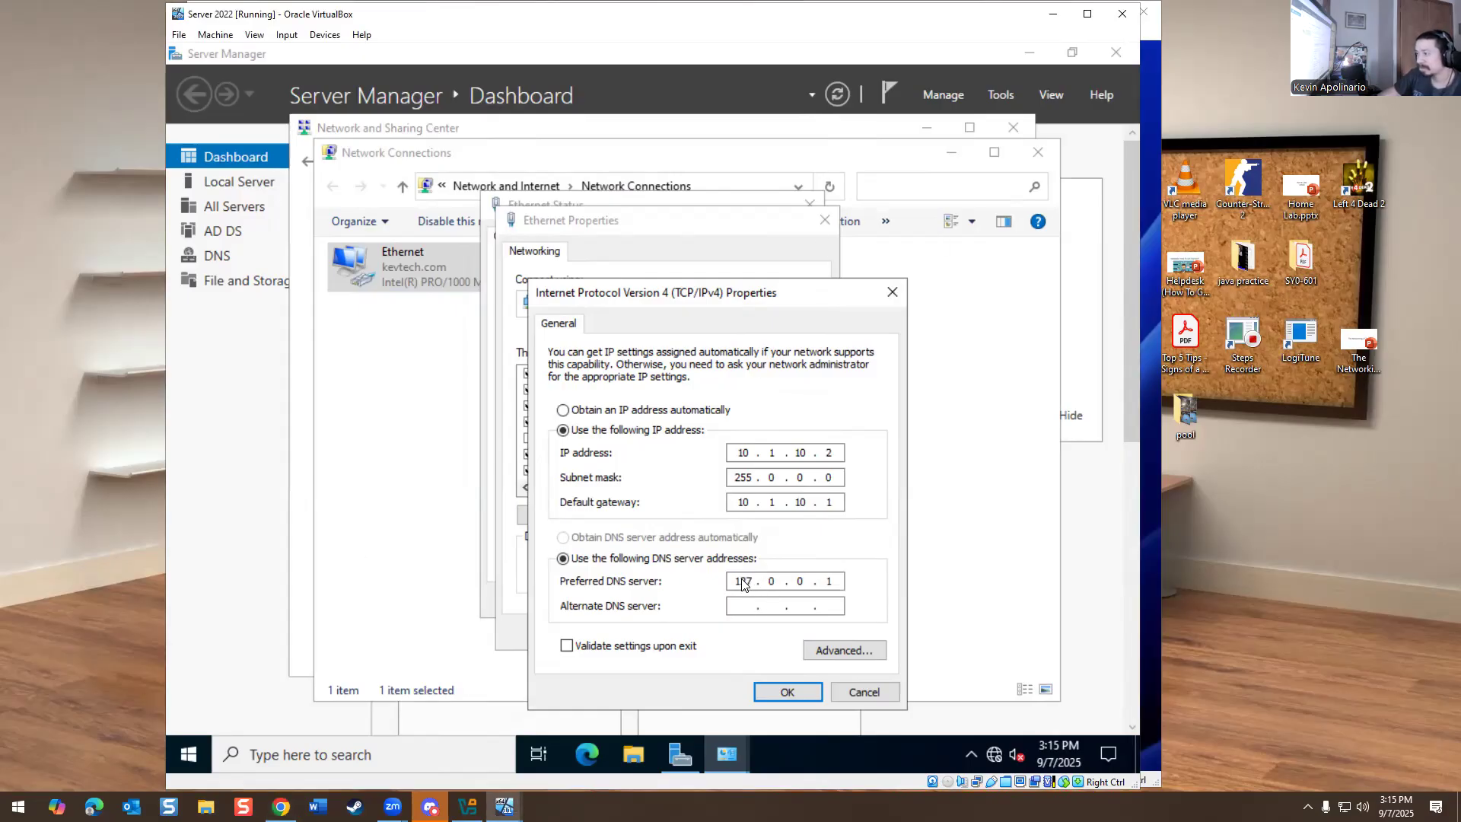
pyautogui.doubleClick(752, 581)
pyautogui.write('10.')
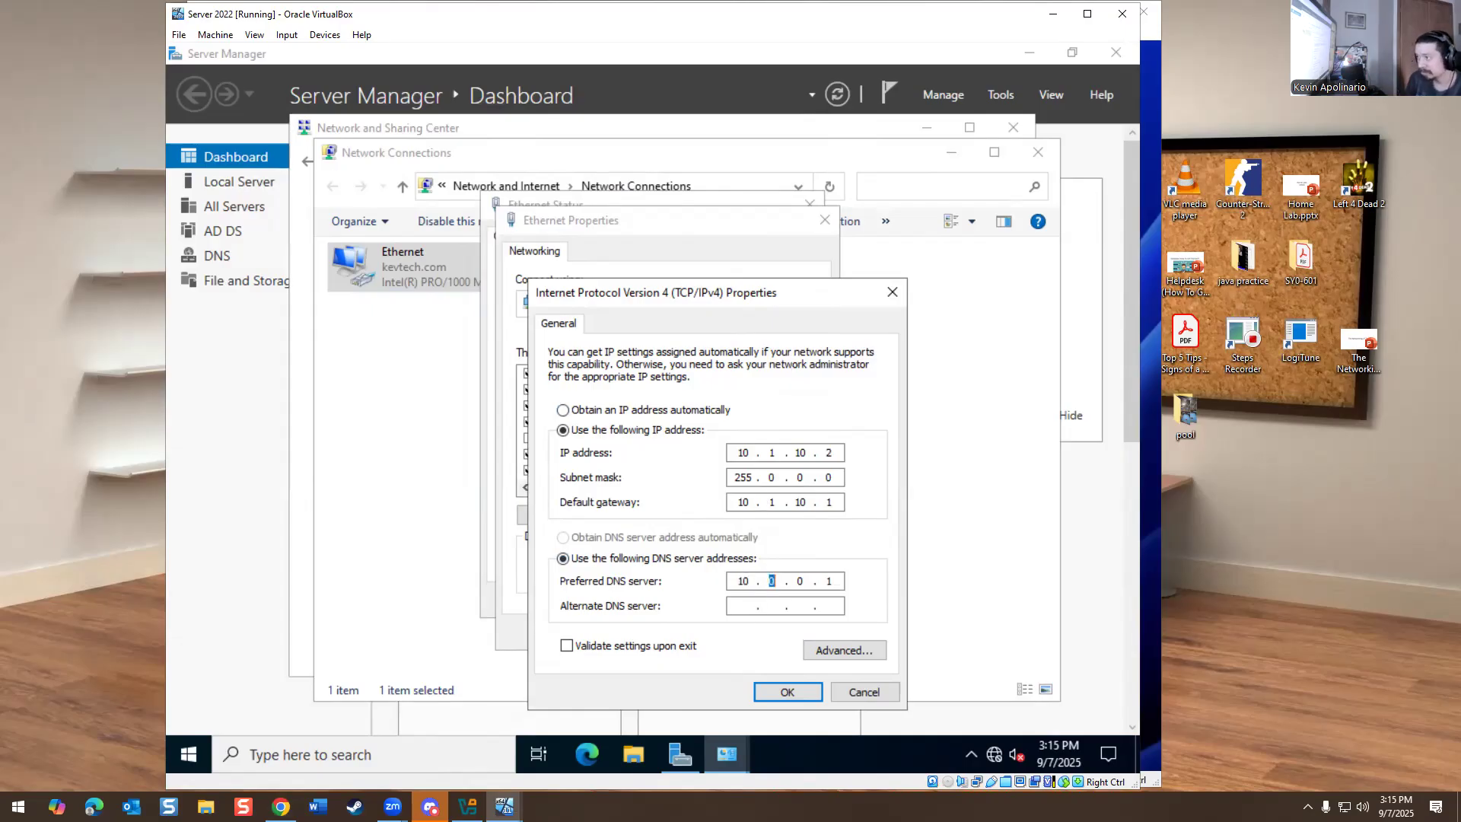
pyautogui.write('1.1')
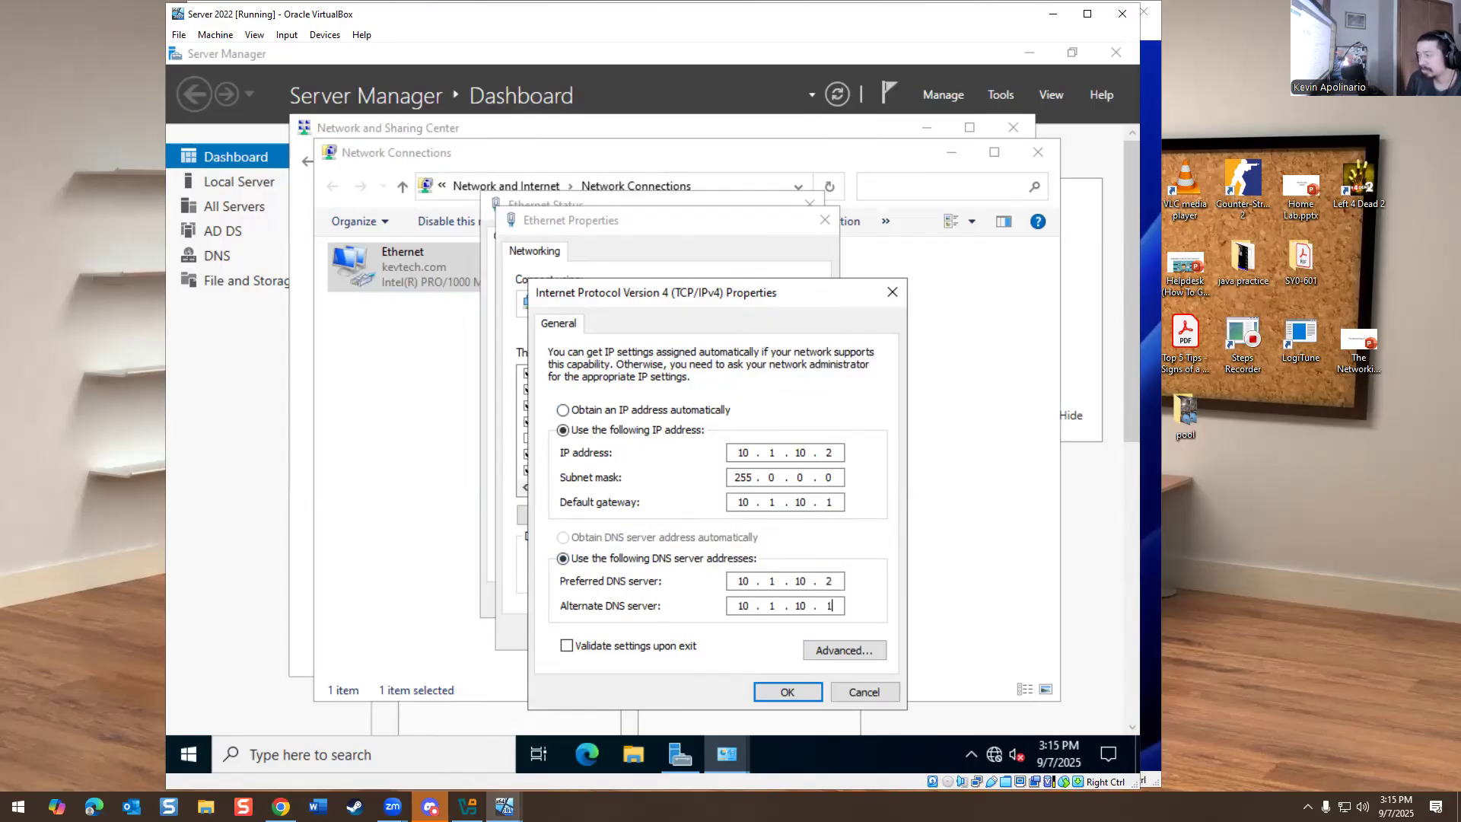
pyautogui.press('Return')
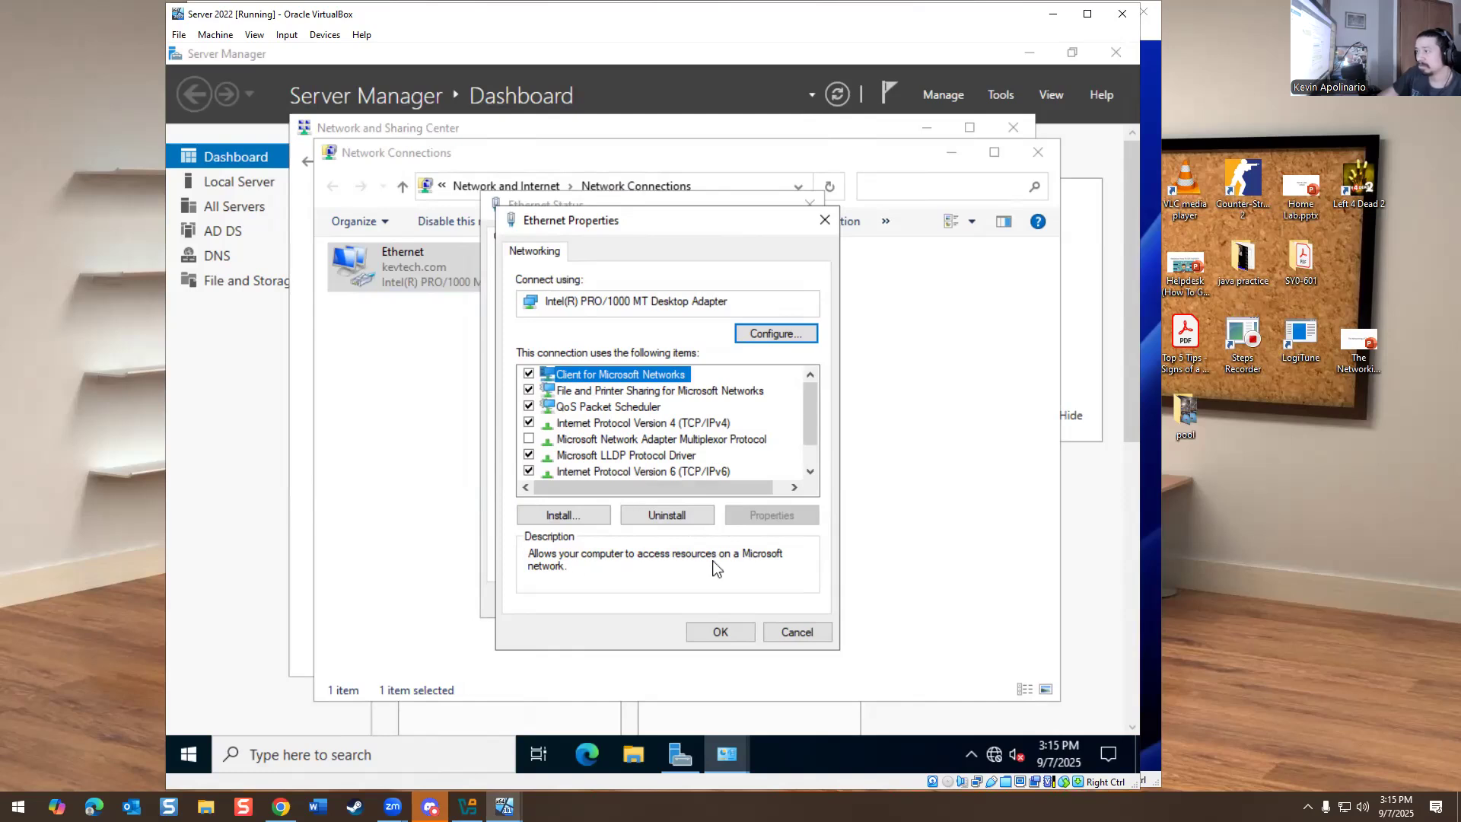
pyautogui.click(721, 633)
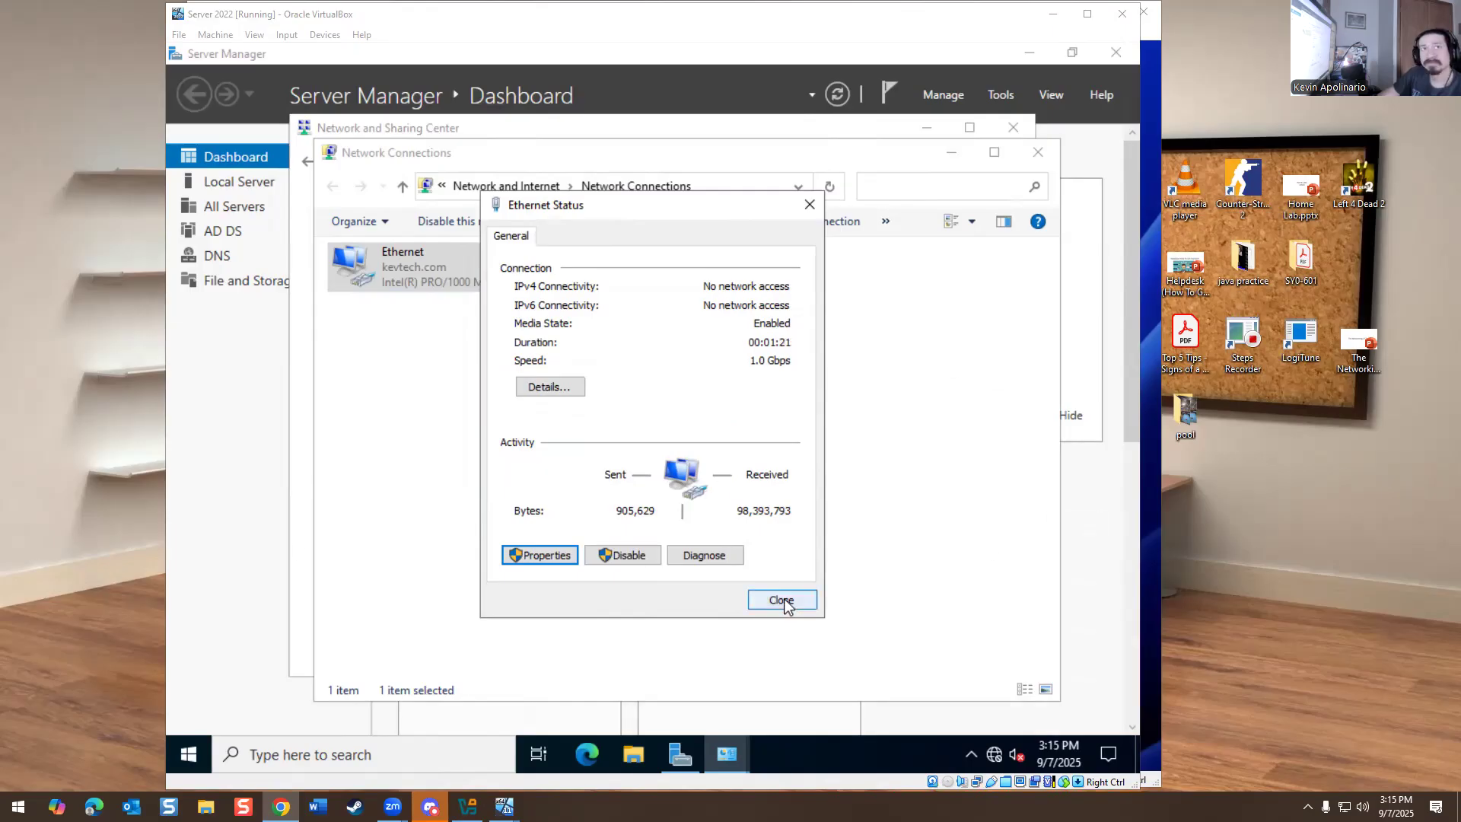
# Recheck the saved IPv4 settings, then close the Ethernet and network windows.
pyautogui.click(533, 556)
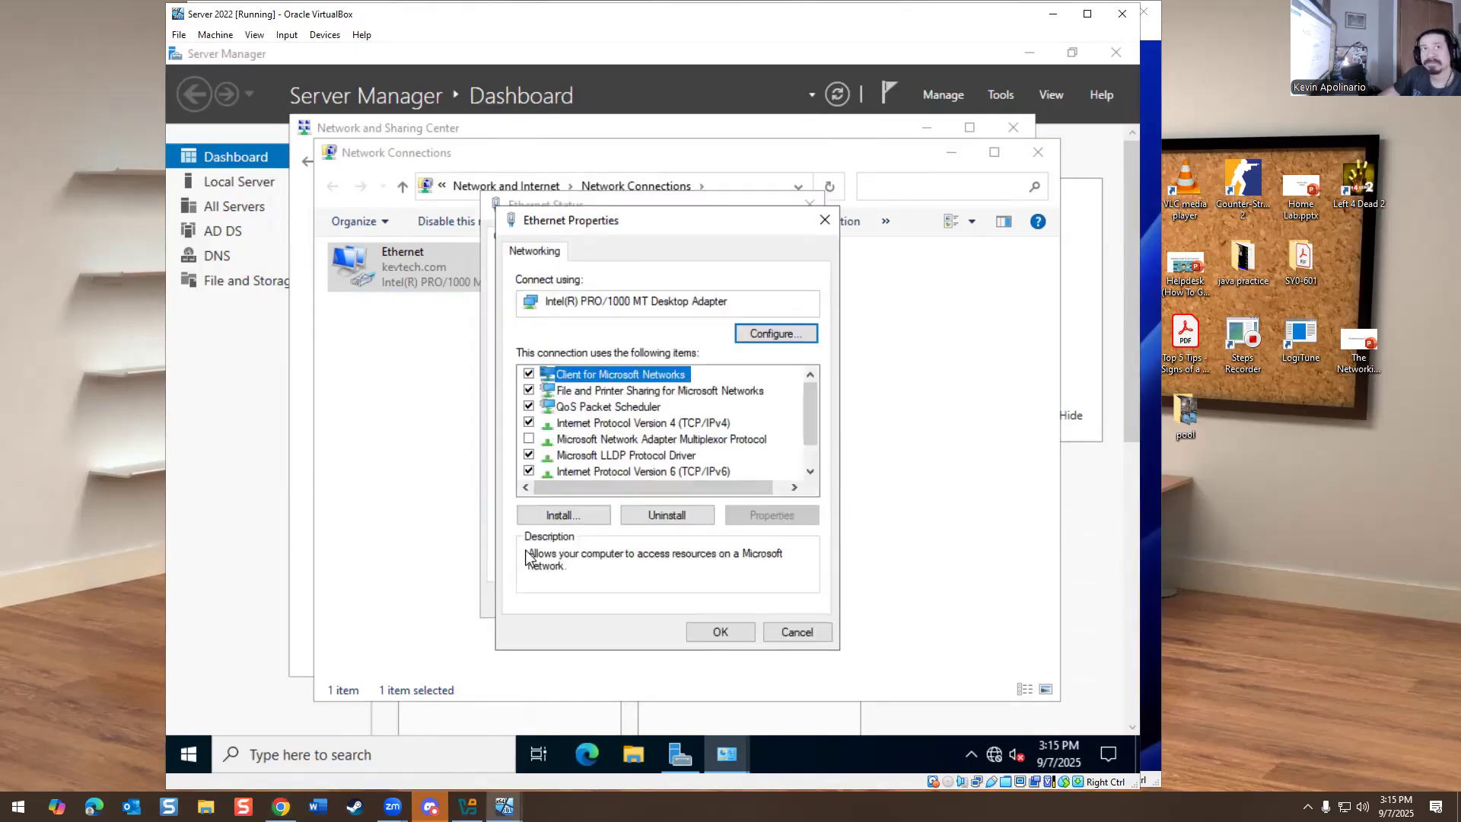
pyautogui.scroll(-1, 716, 401)
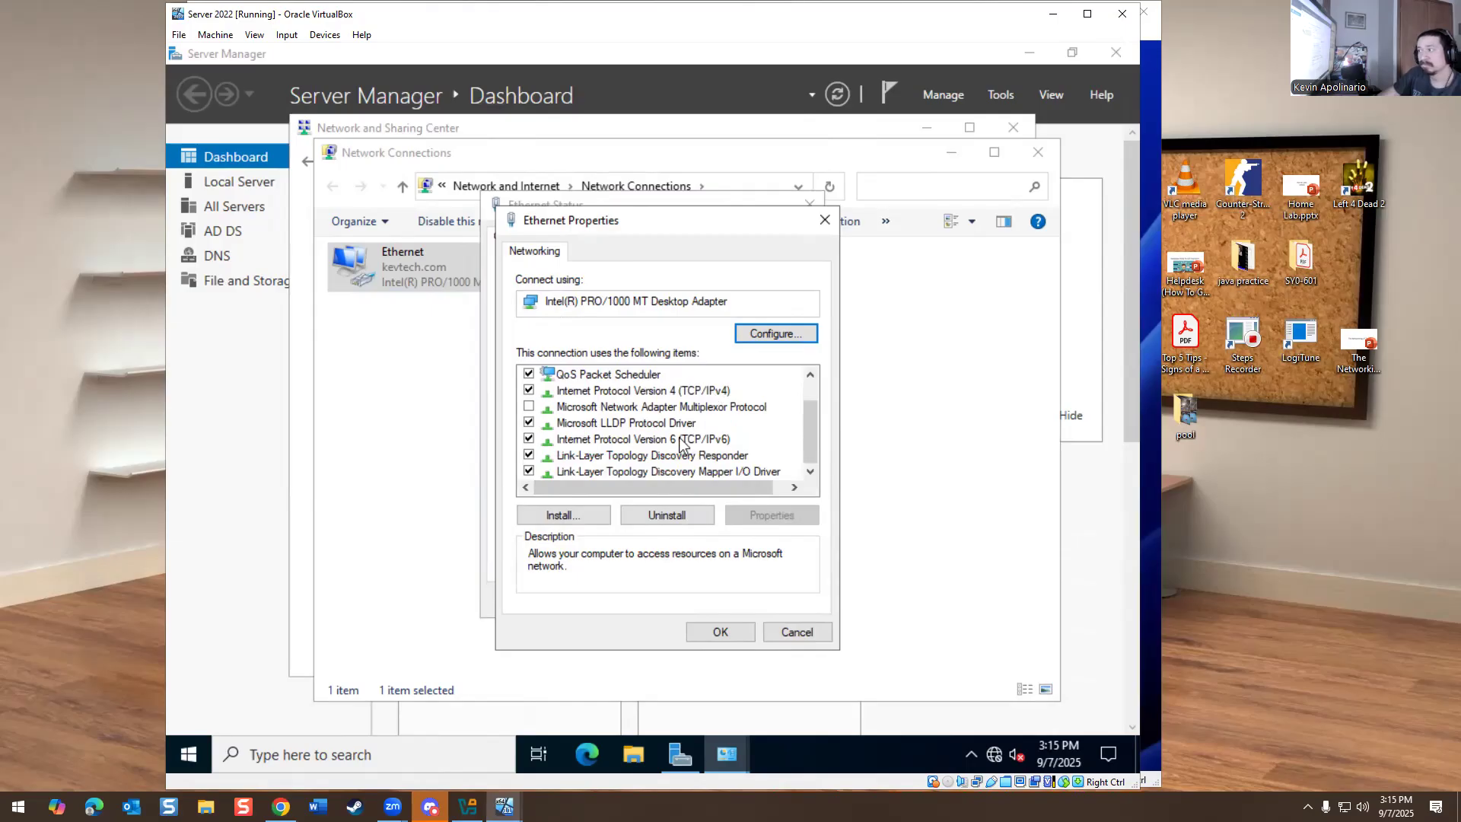
pyautogui.click(681, 441)
pyautogui.doubleClick(704, 395)
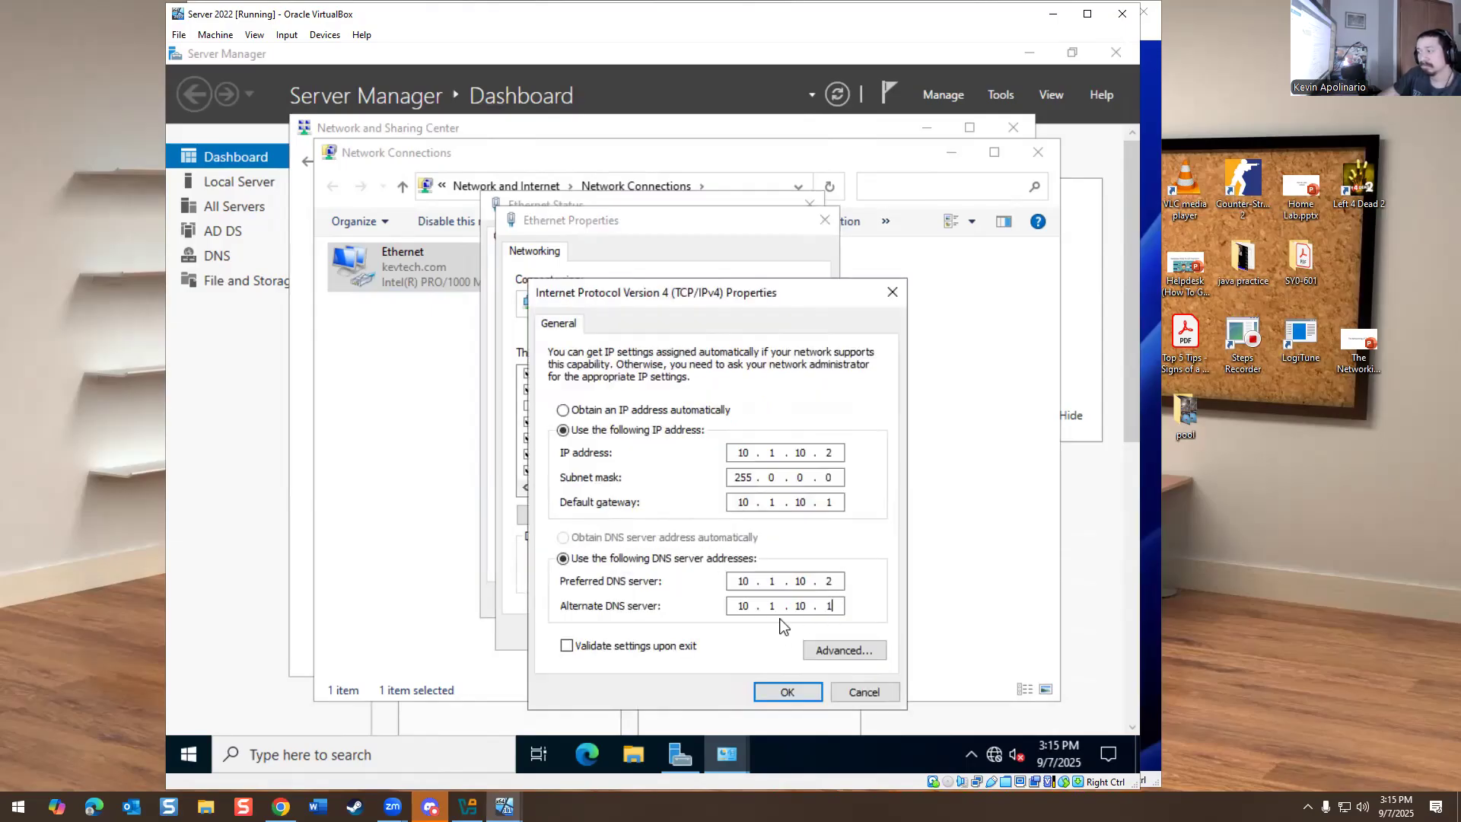
pyautogui.click(786, 691)
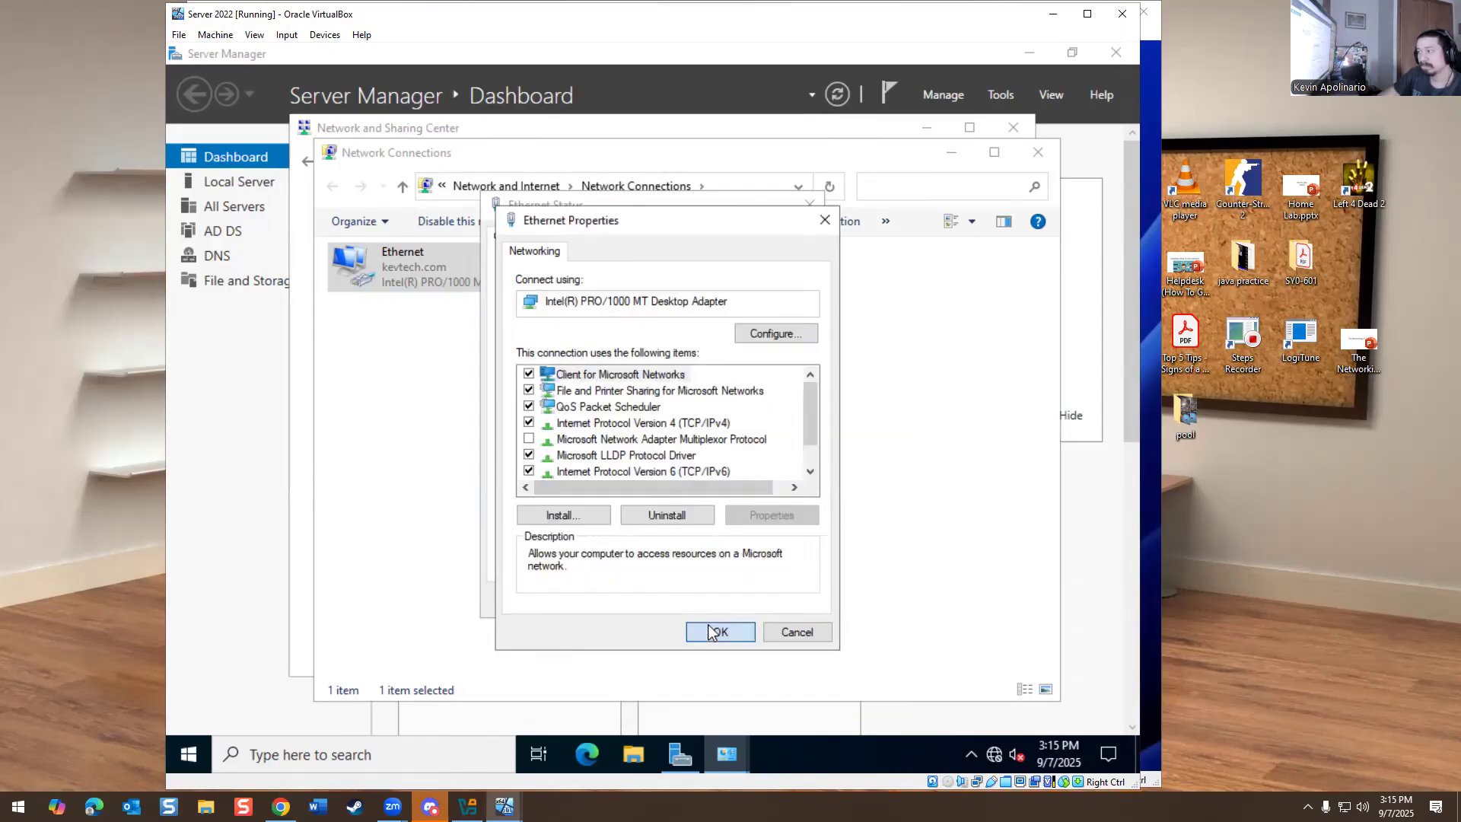
pyautogui.click(715, 632)
pyautogui.click(799, 211)
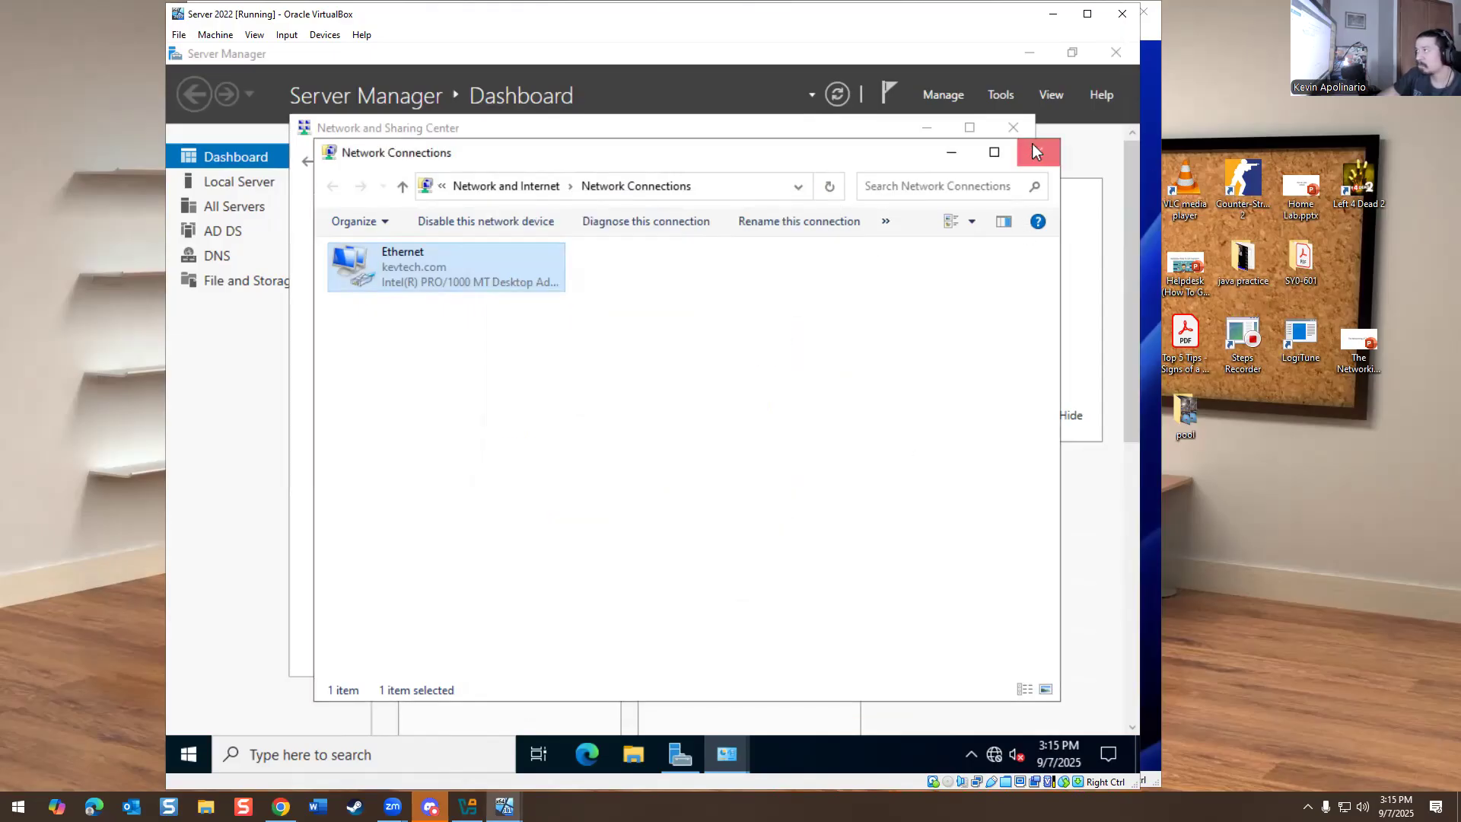
pyautogui.click(1035, 152)
pyautogui.click(1013, 128)
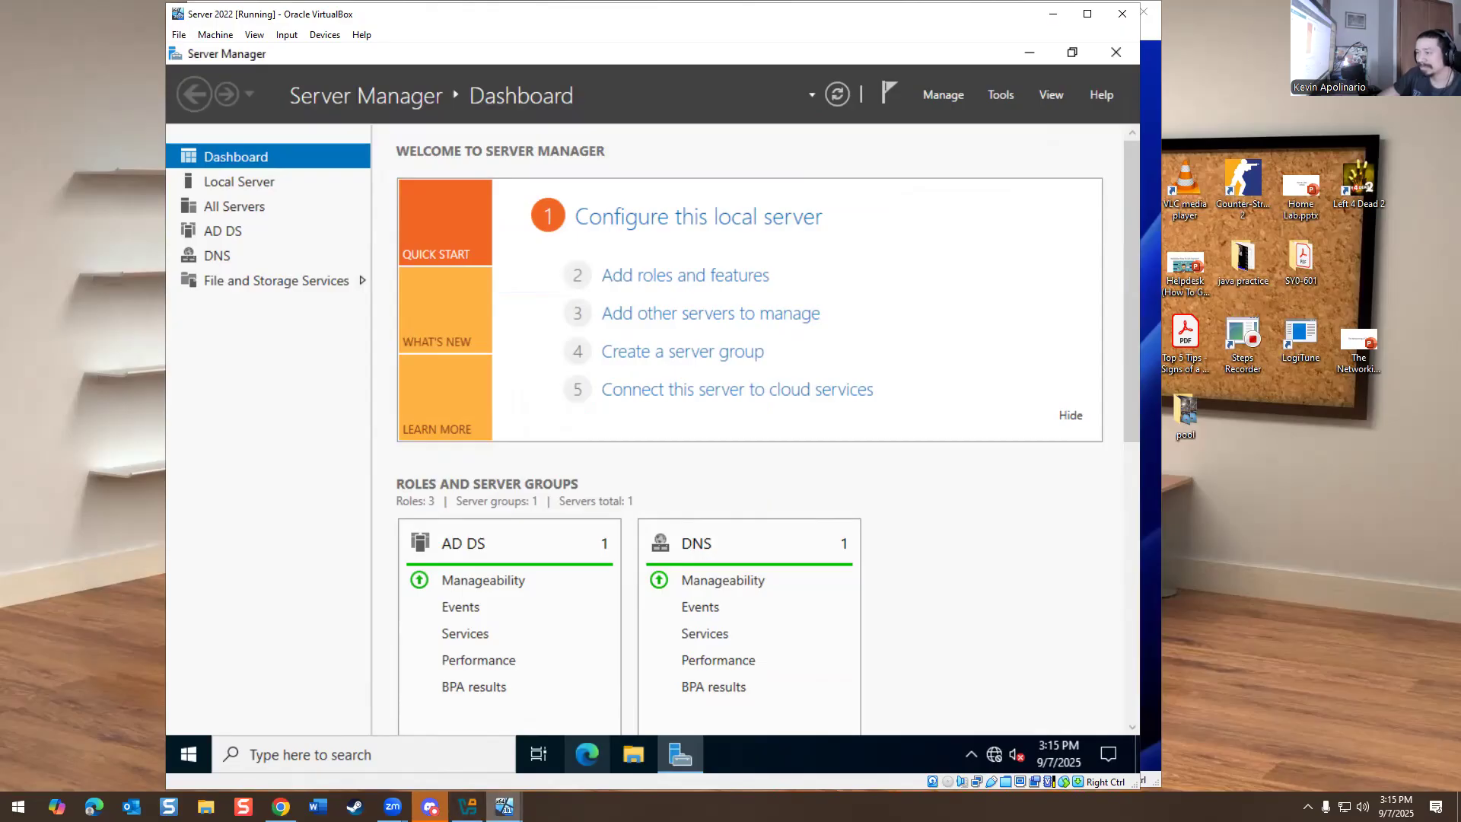
# Sign in to the Windows 11 VM with the account password after a mistyped attempt.
pyautogui.moveTo(504, 806)
pyautogui.click(506, 731)
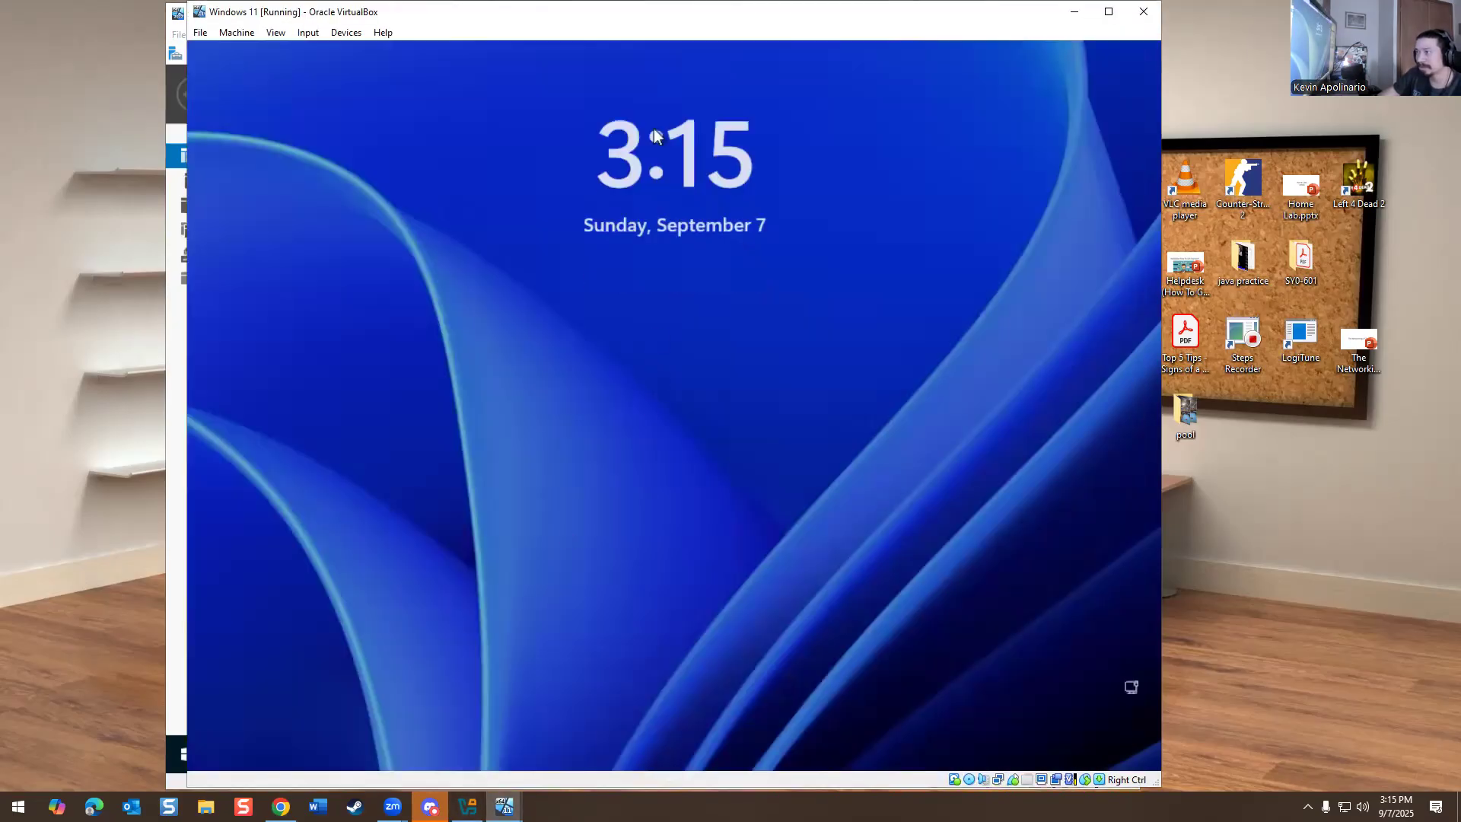
pyautogui.click(494, 484)
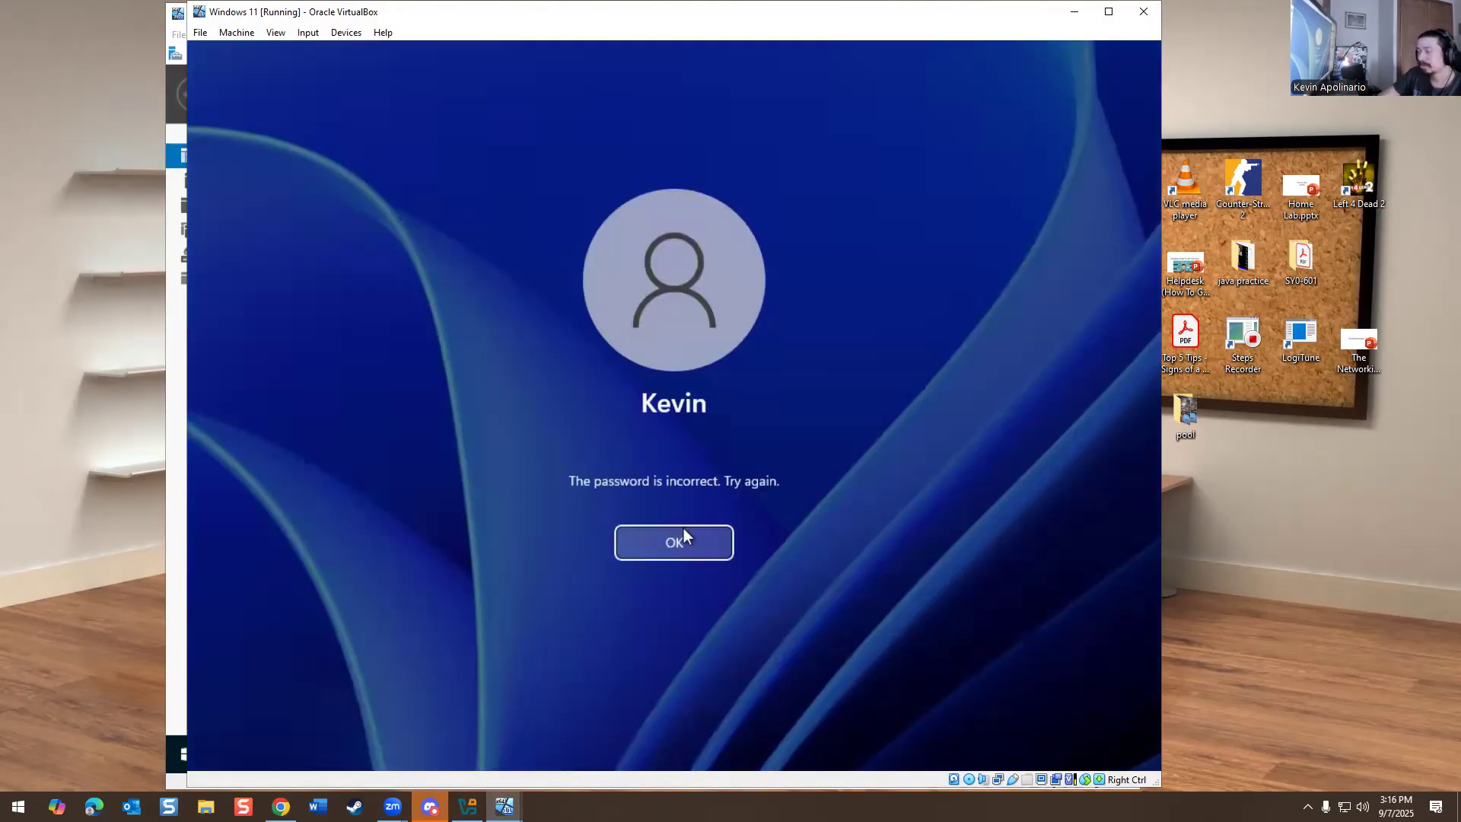
pyautogui.click(683, 530)
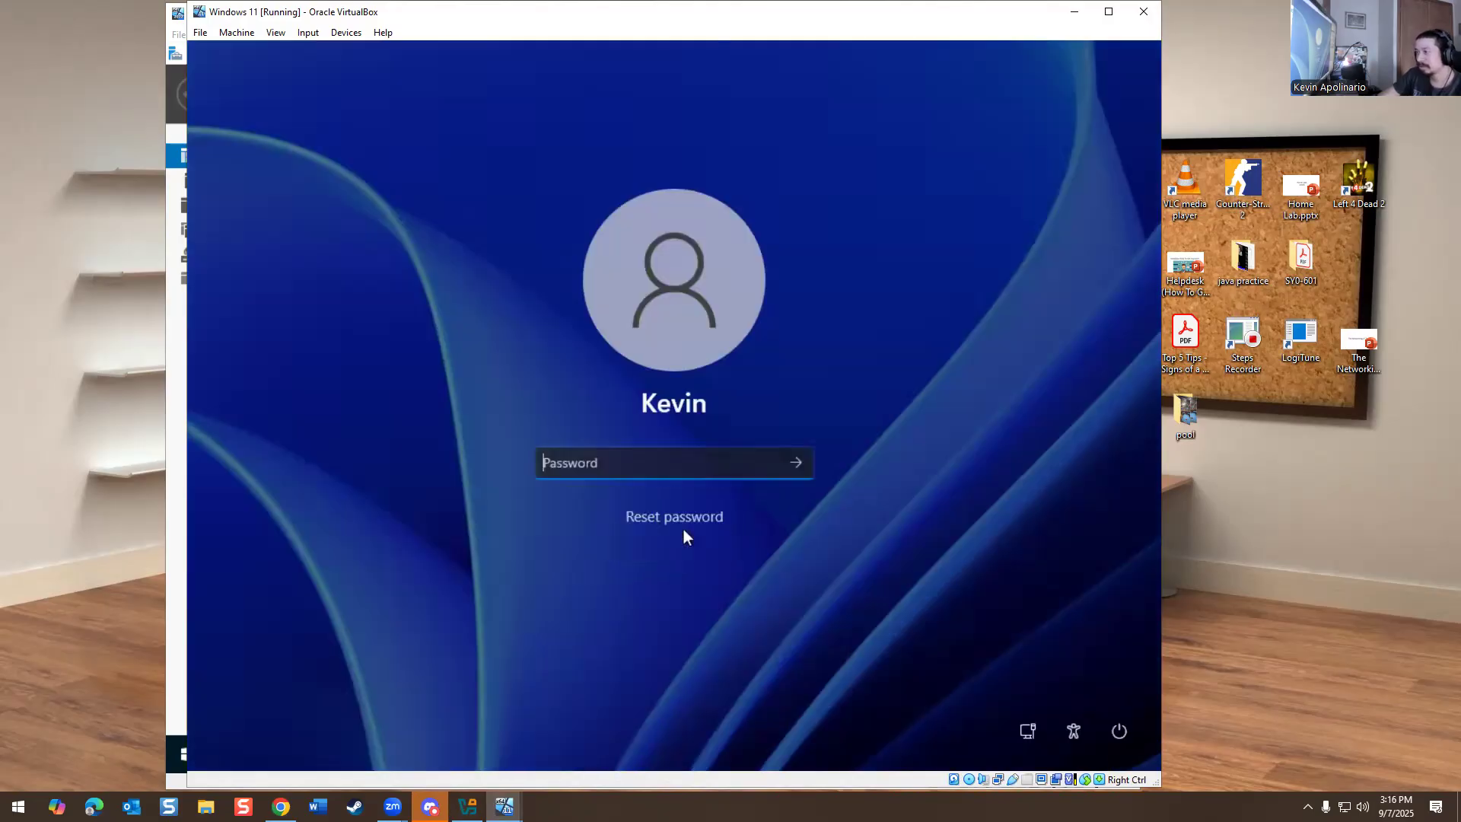
pyautogui.write('****')
pyautogui.press('BackSpace')
pyautogui.press('BackSpace')
pyautogui.press('BackSpace')
pyautogui.press('BackSpace')
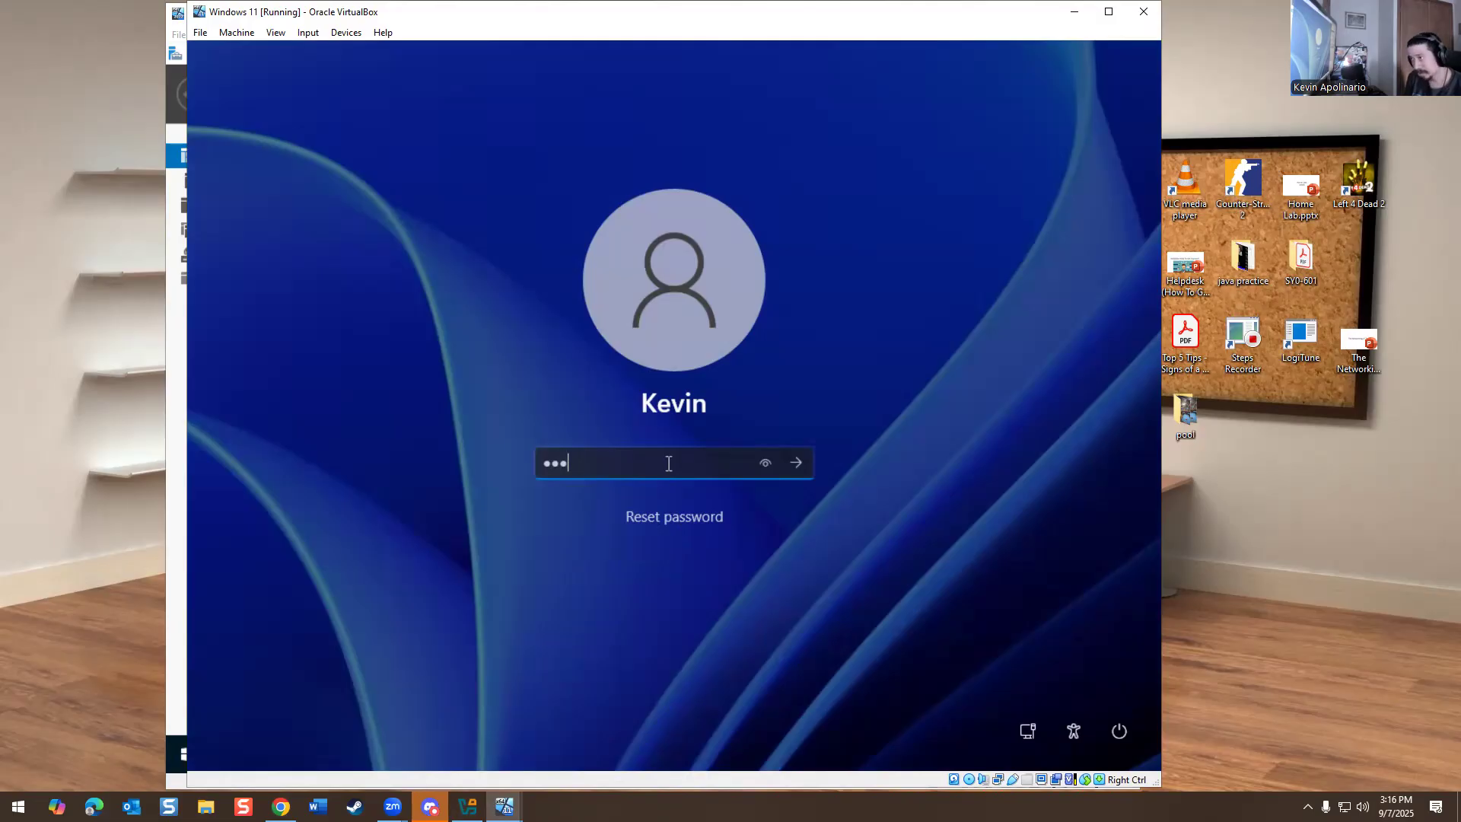
pyautogui.write('*')
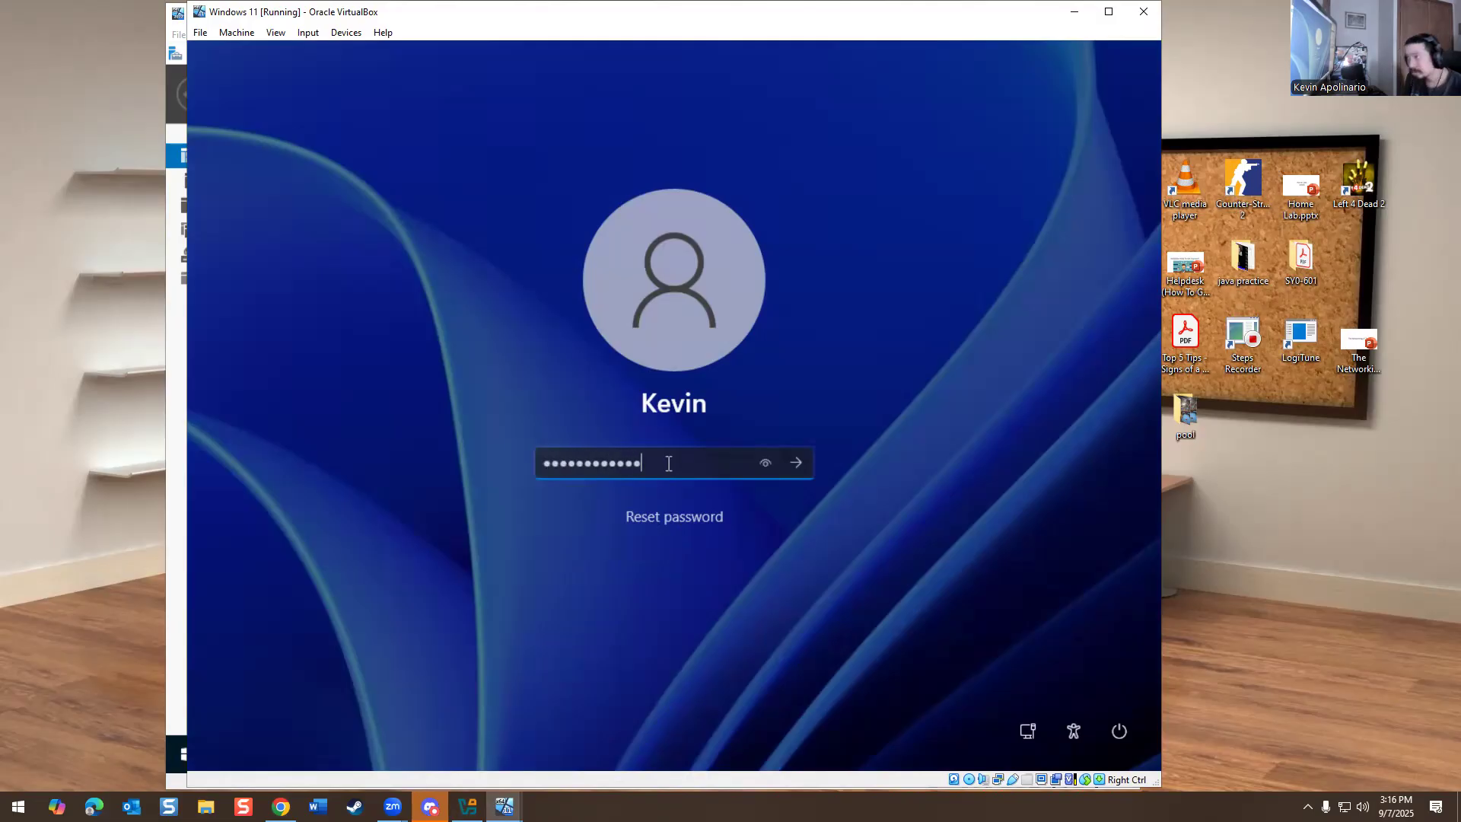
pyautogui.write('***********')
pyautogui.press('Return')
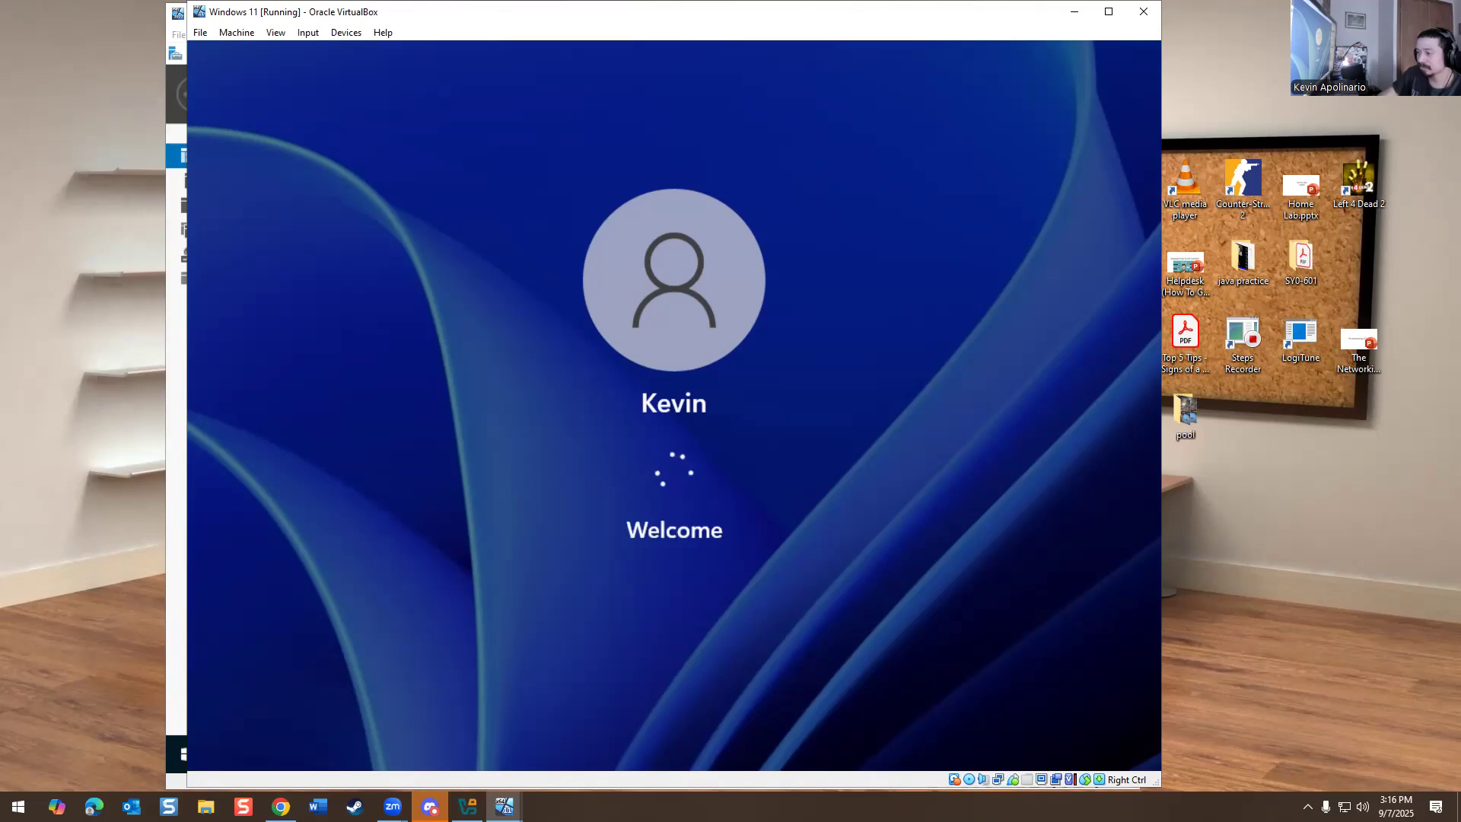
# Shut down the Windows 11 Lab VM from the Win+X menu, forcing past an open app.
pyautogui.moveTo(504, 806)
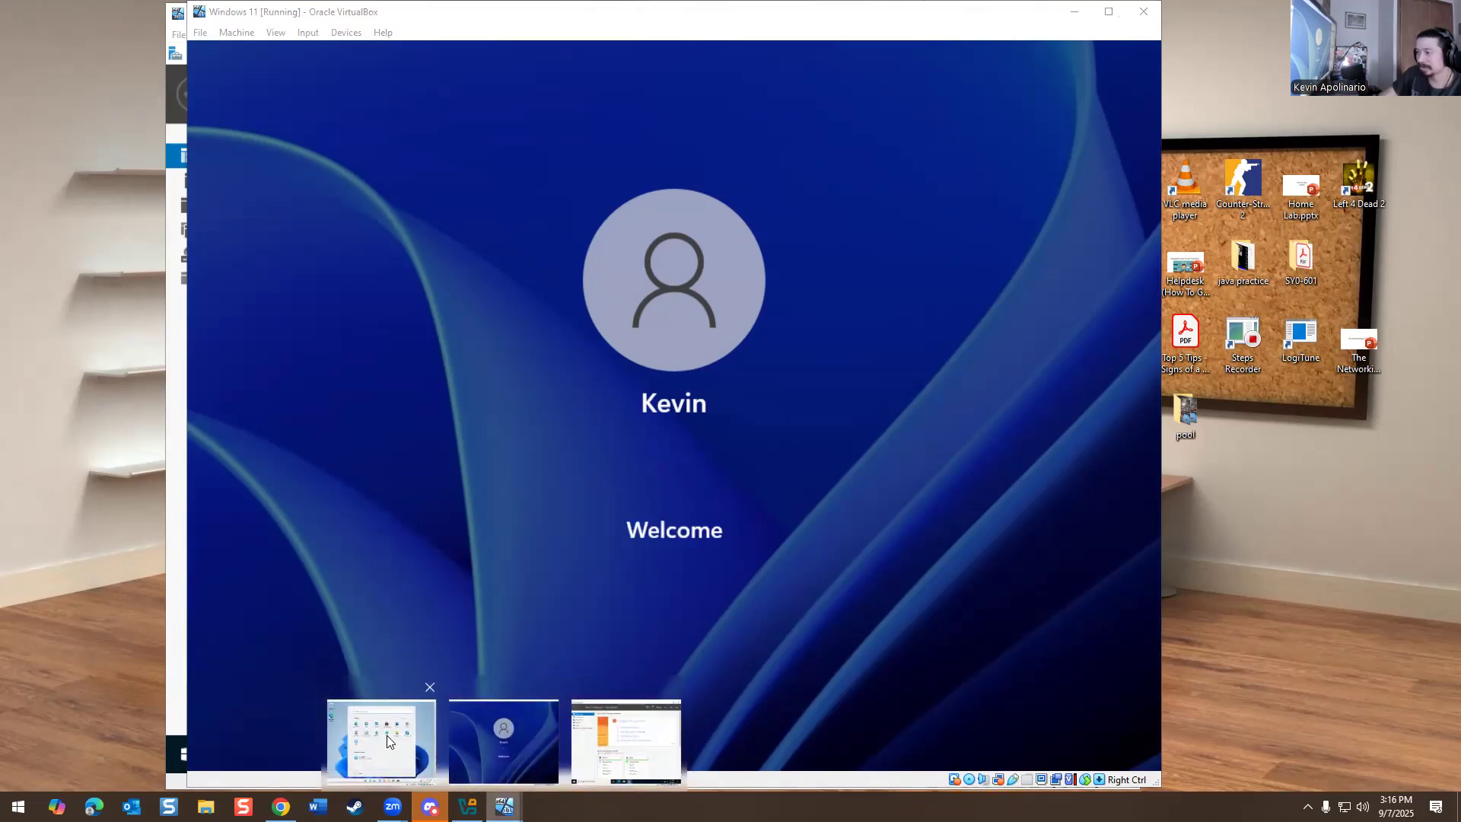
pyautogui.click(387, 740)
pyautogui.click(382, 385)
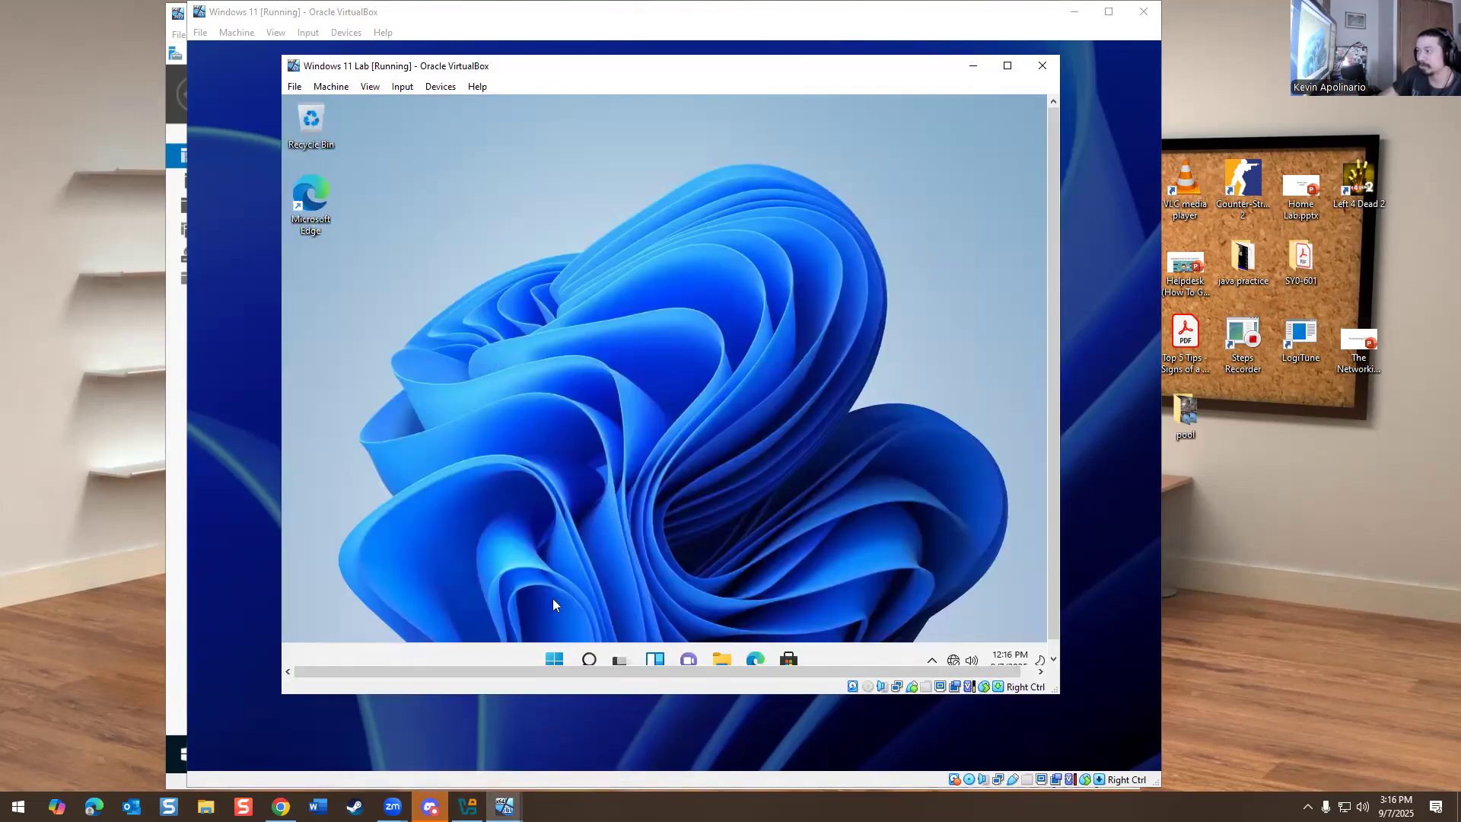
pyautogui.rightClick(554, 649)
pyautogui.moveTo(605, 600)
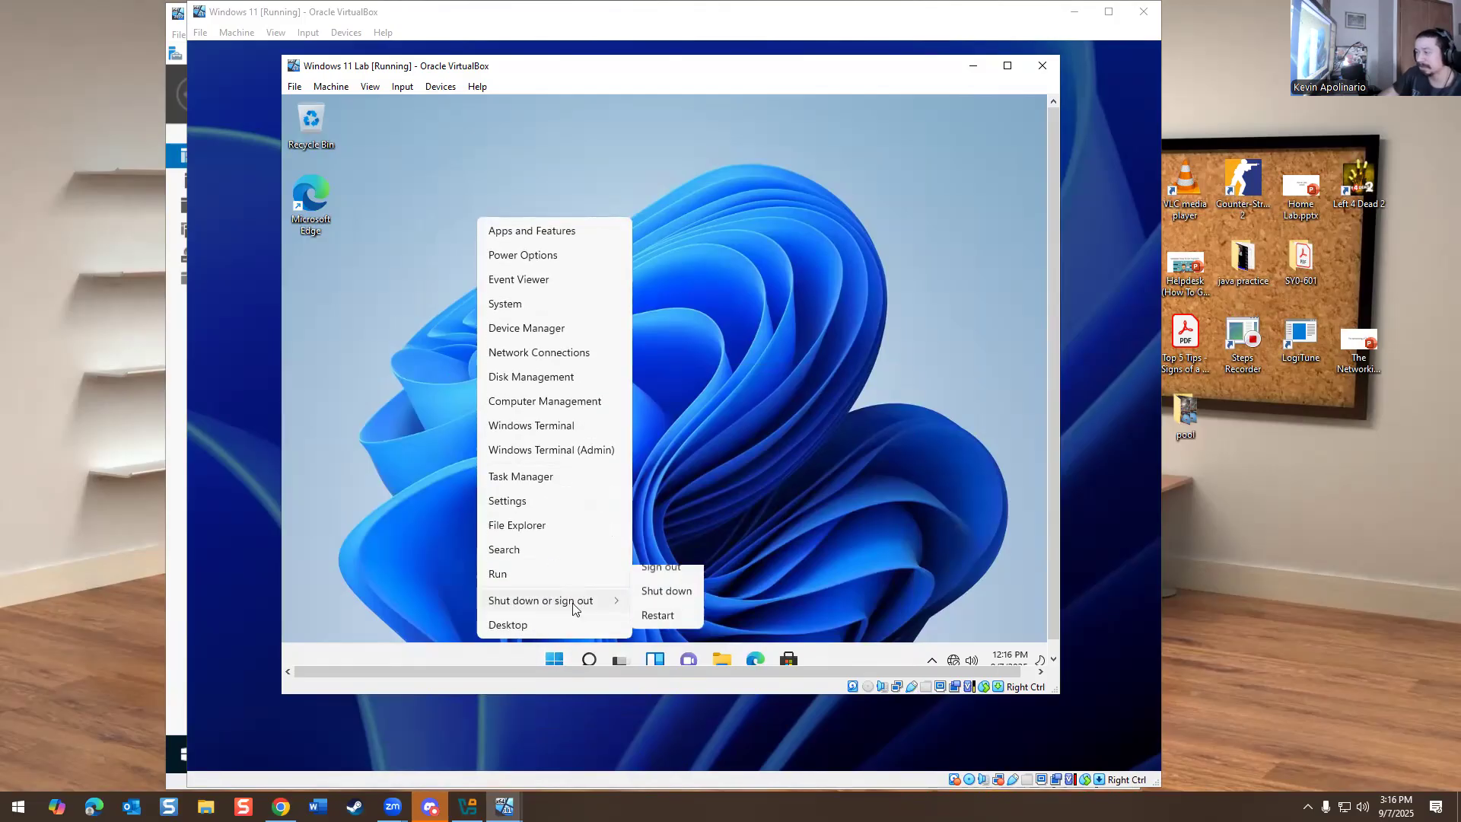
pyautogui.click(656, 604)
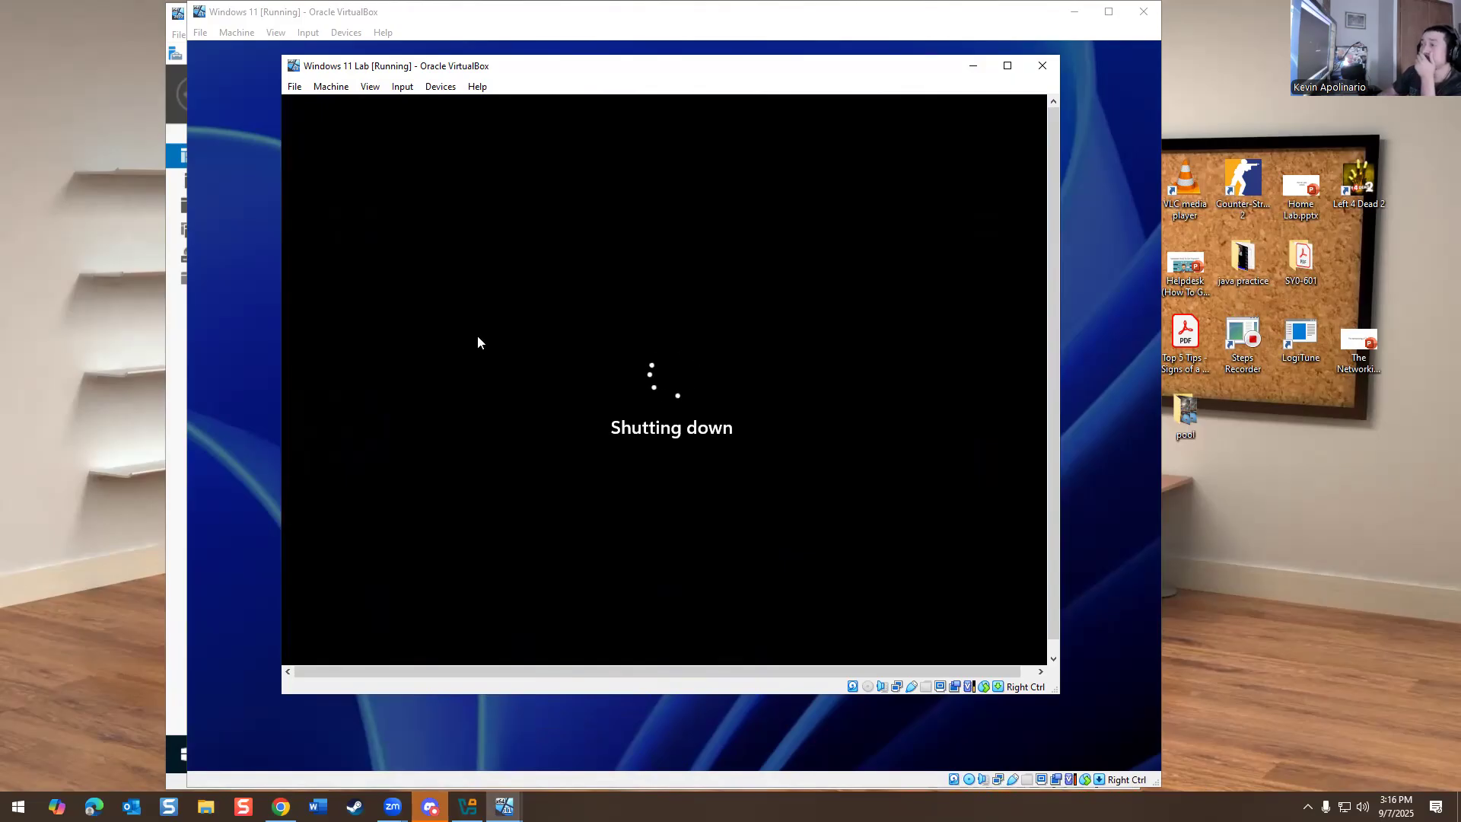
pyautogui.click(524, 556)
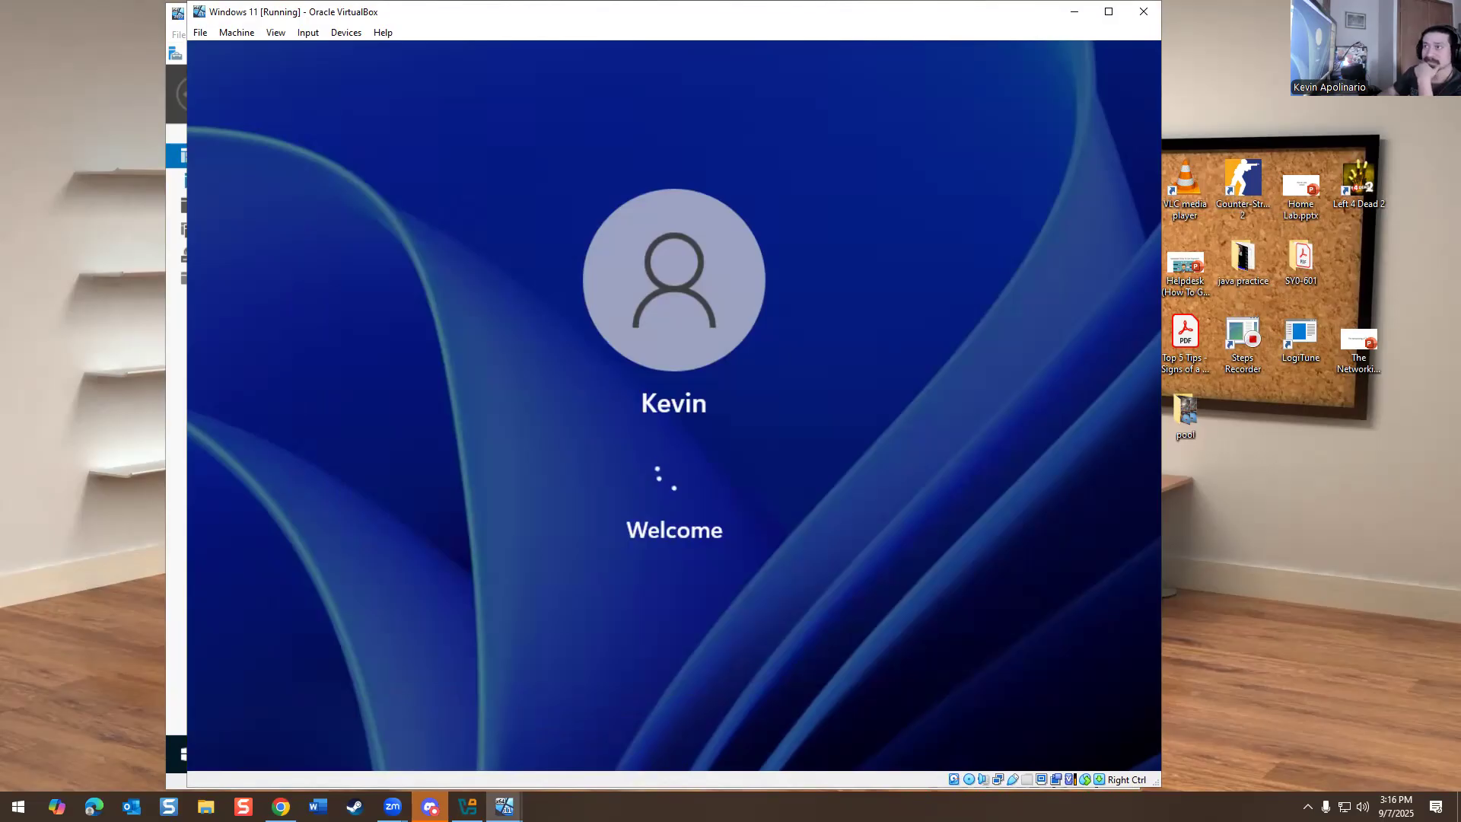
# Open Command Prompt on Server 2022 and start typing a ping command.
pyautogui.doubleClick(399, 16)
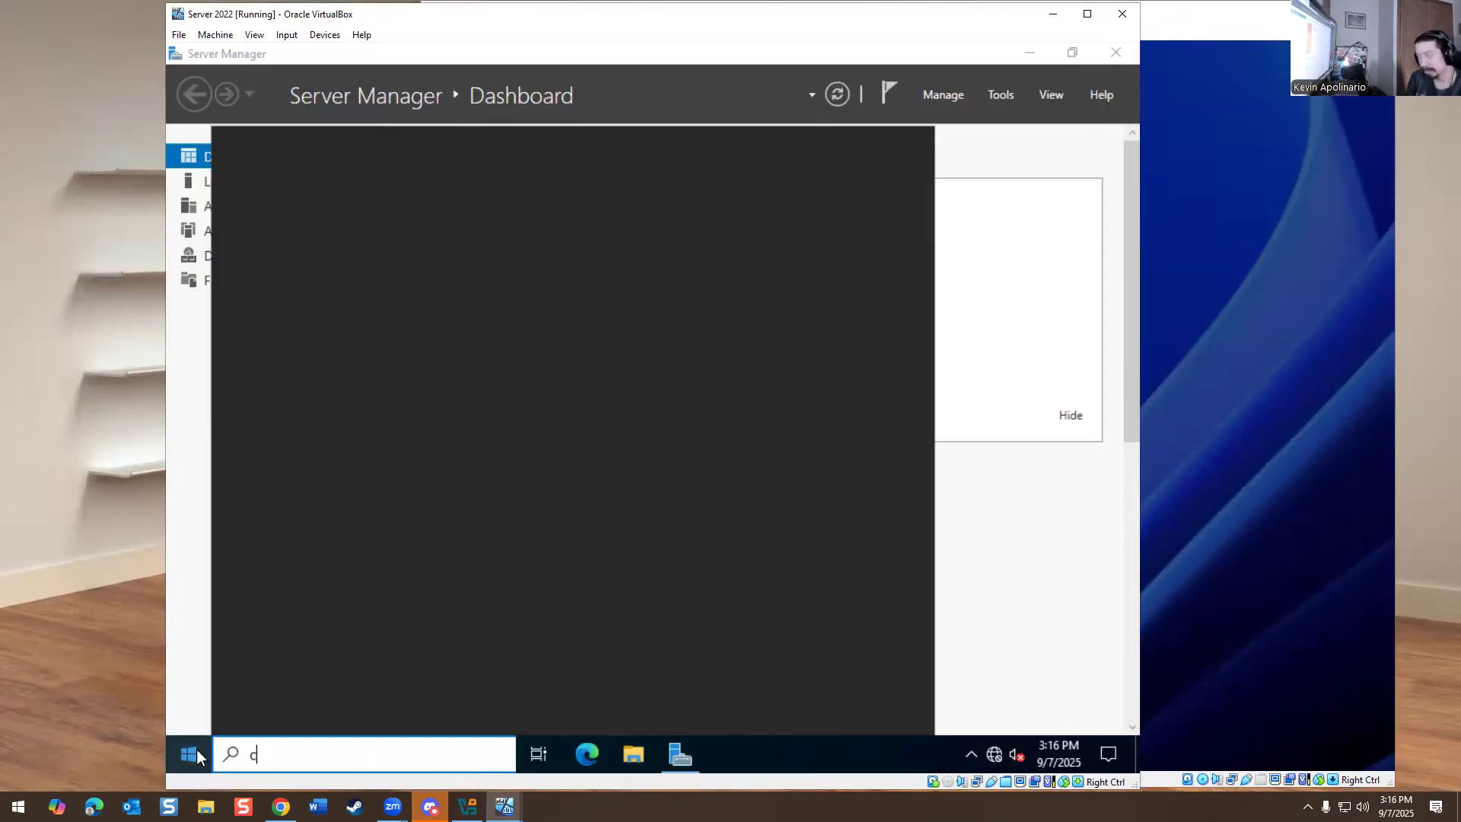
pyautogui.write('cmd')
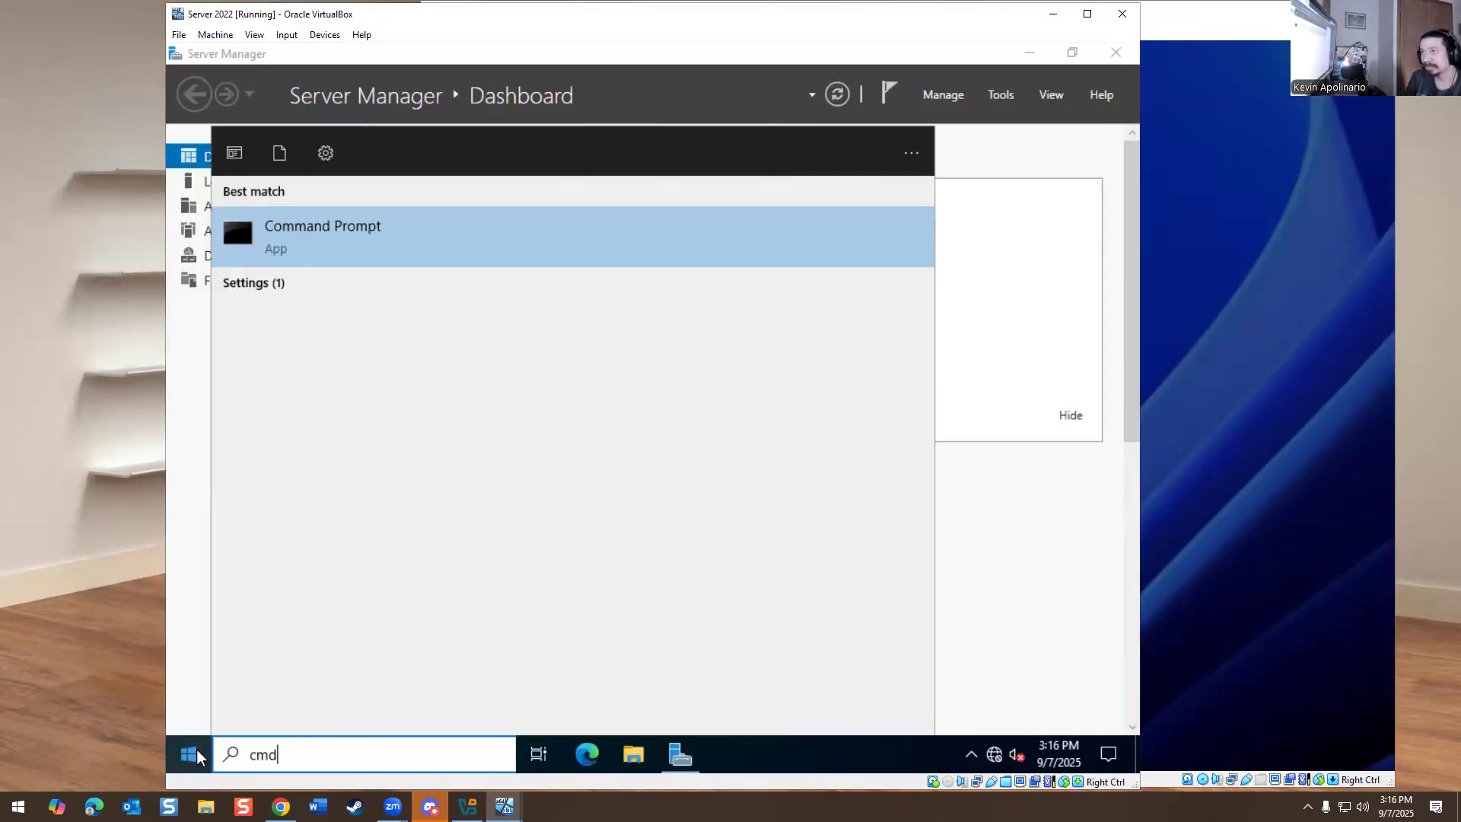
pyautogui.press('Return')
pyautogui.write('ping')
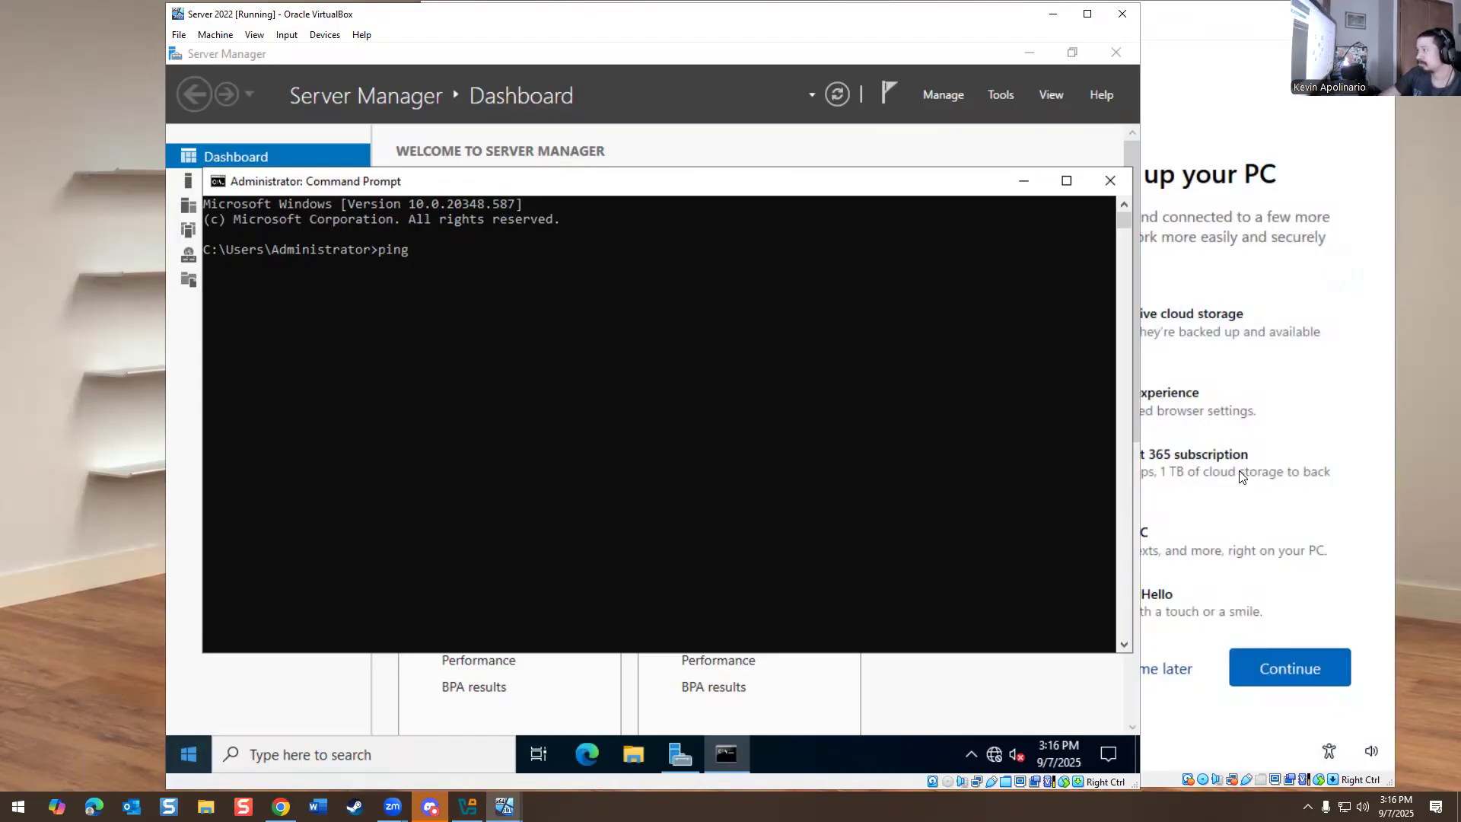
pyautogui.click(1116, 669)
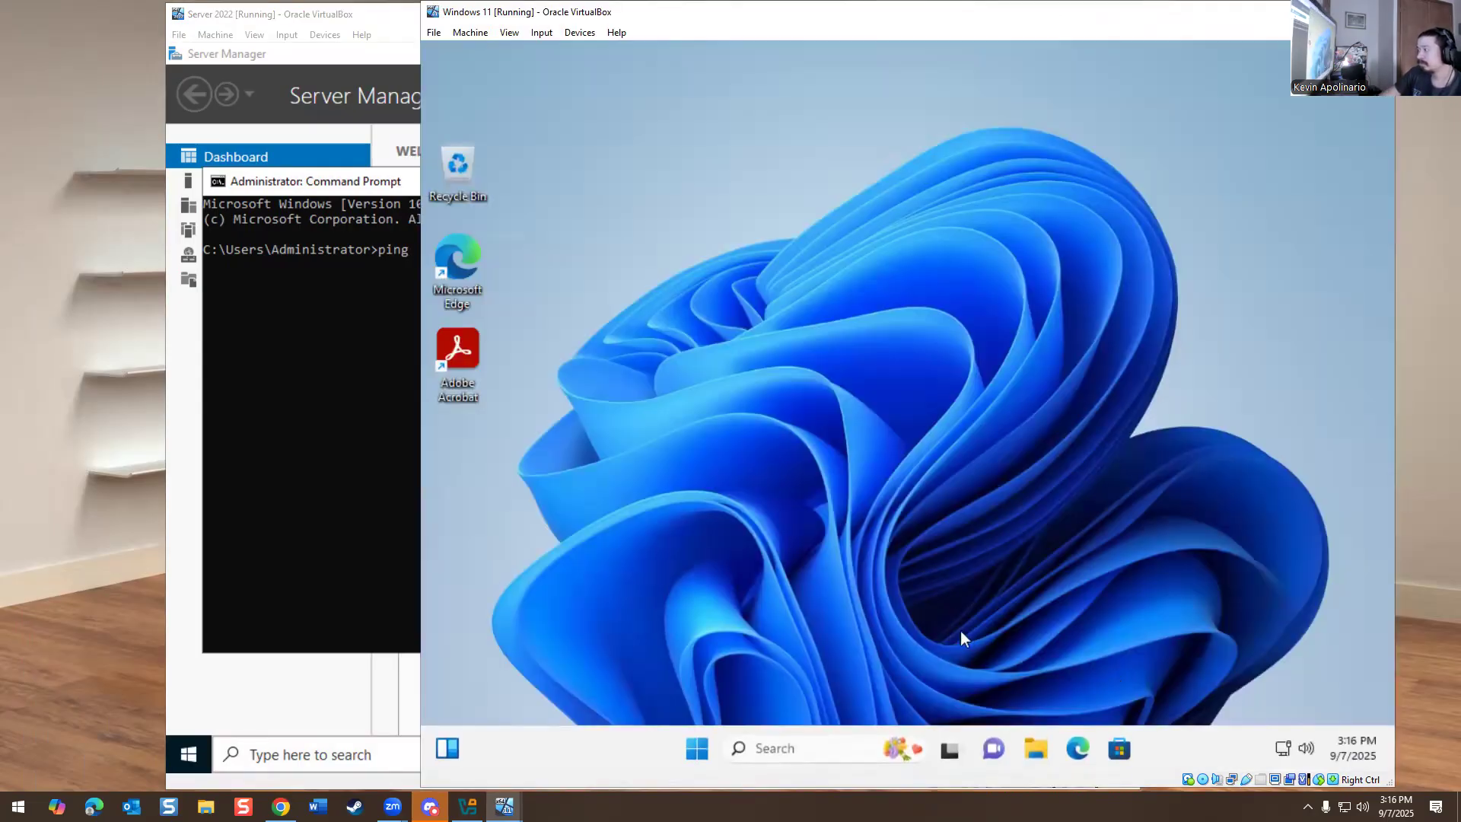
# Open the Windows 11 Ethernet adapter's status via Control Panel's Network and Sharing Center.
pyautogui.click(696, 748)
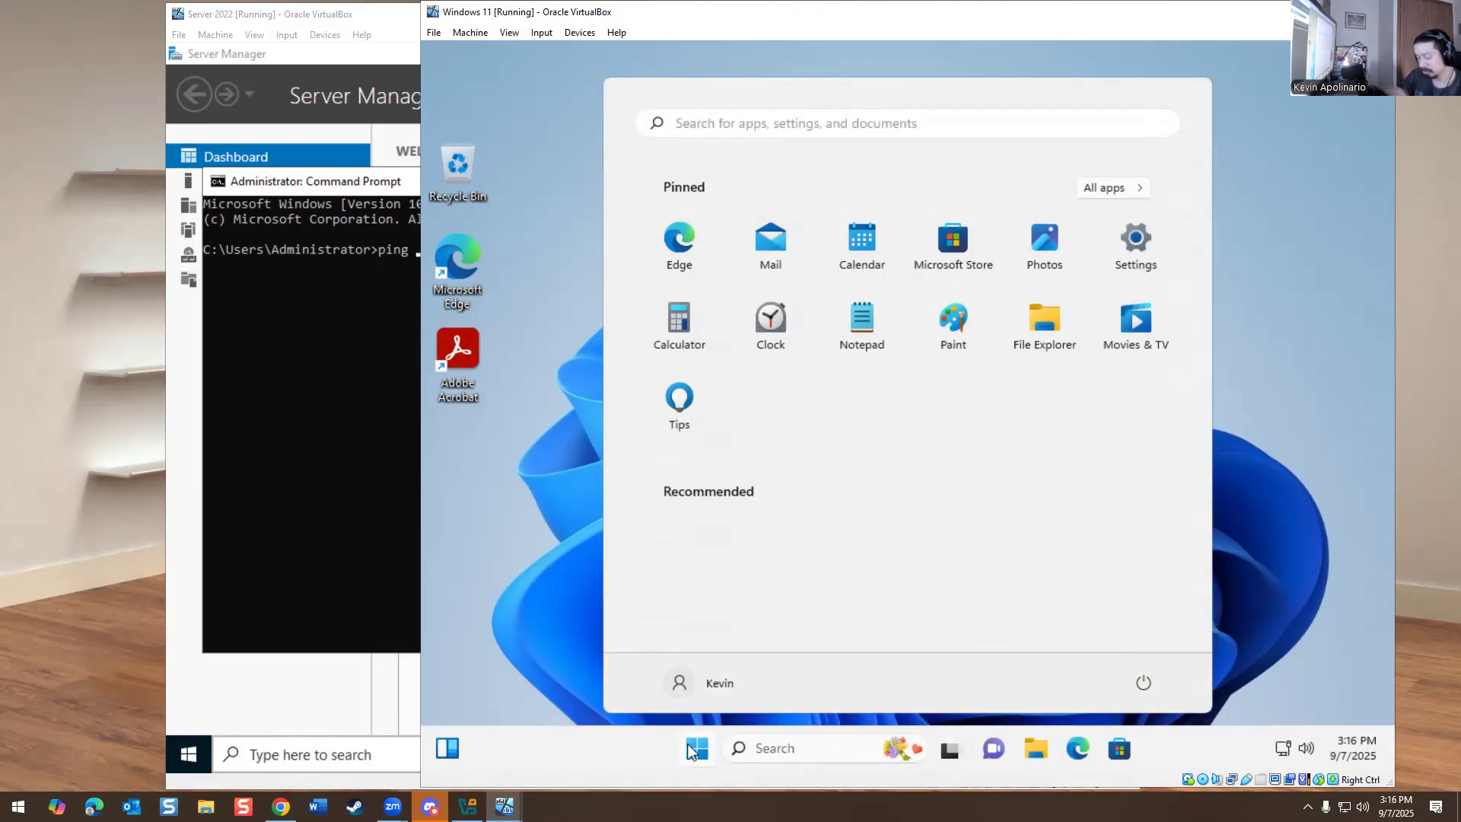
pyautogui.write('contr')
pyautogui.press('Return')
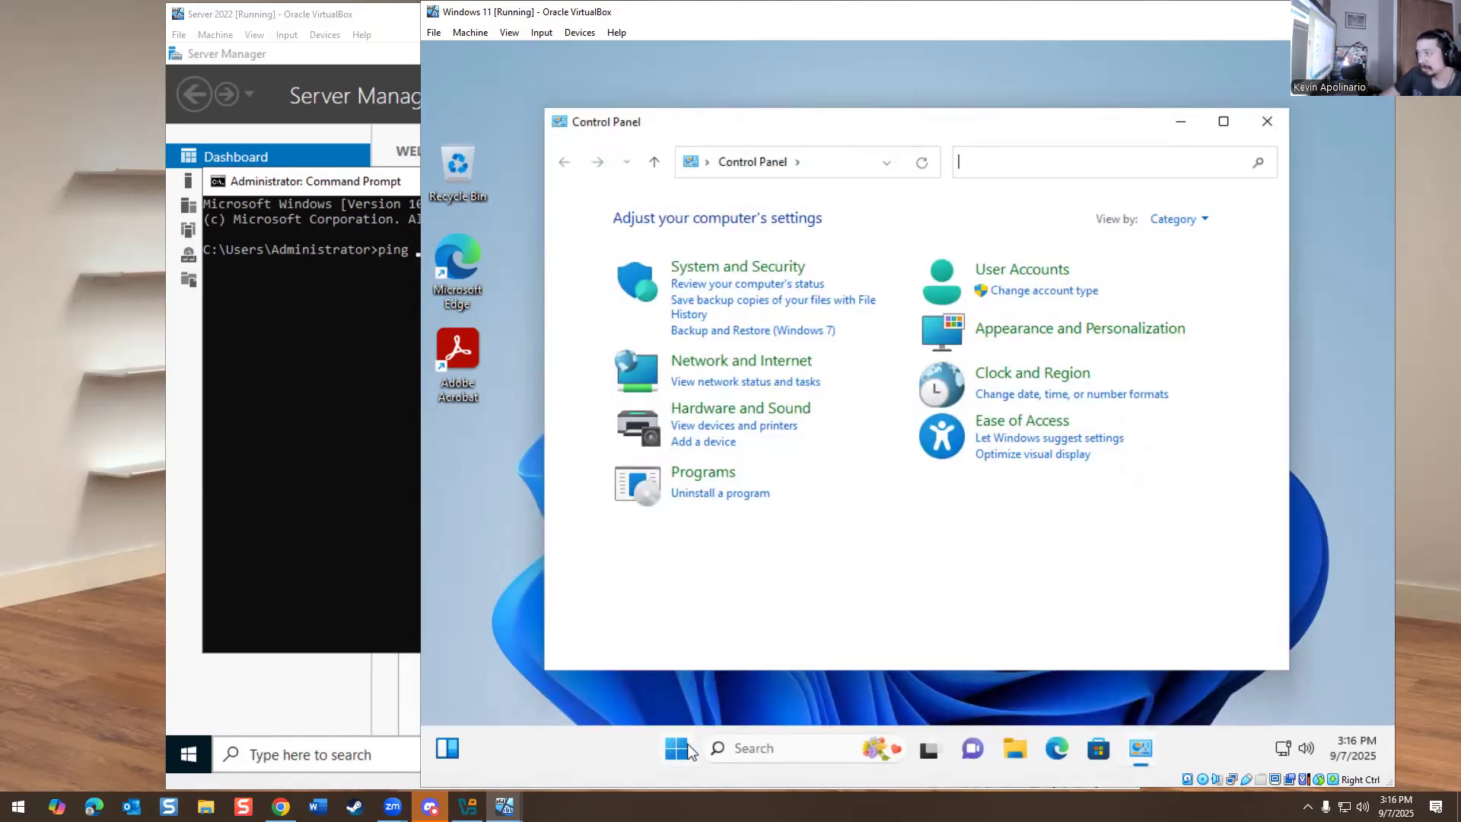
pyautogui.click(719, 382)
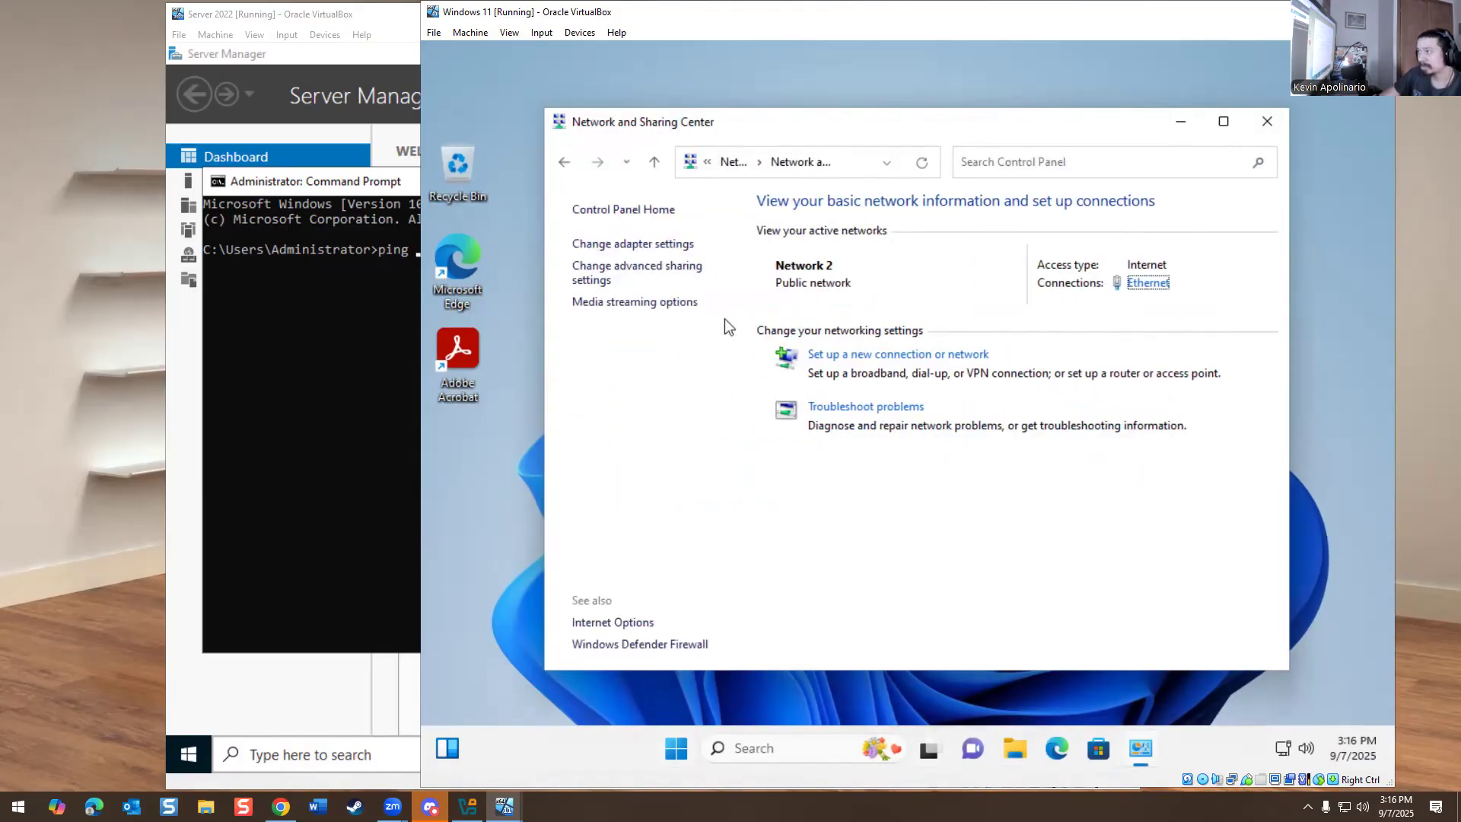
pyautogui.click(647, 244)
pyautogui.doubleClick(682, 285)
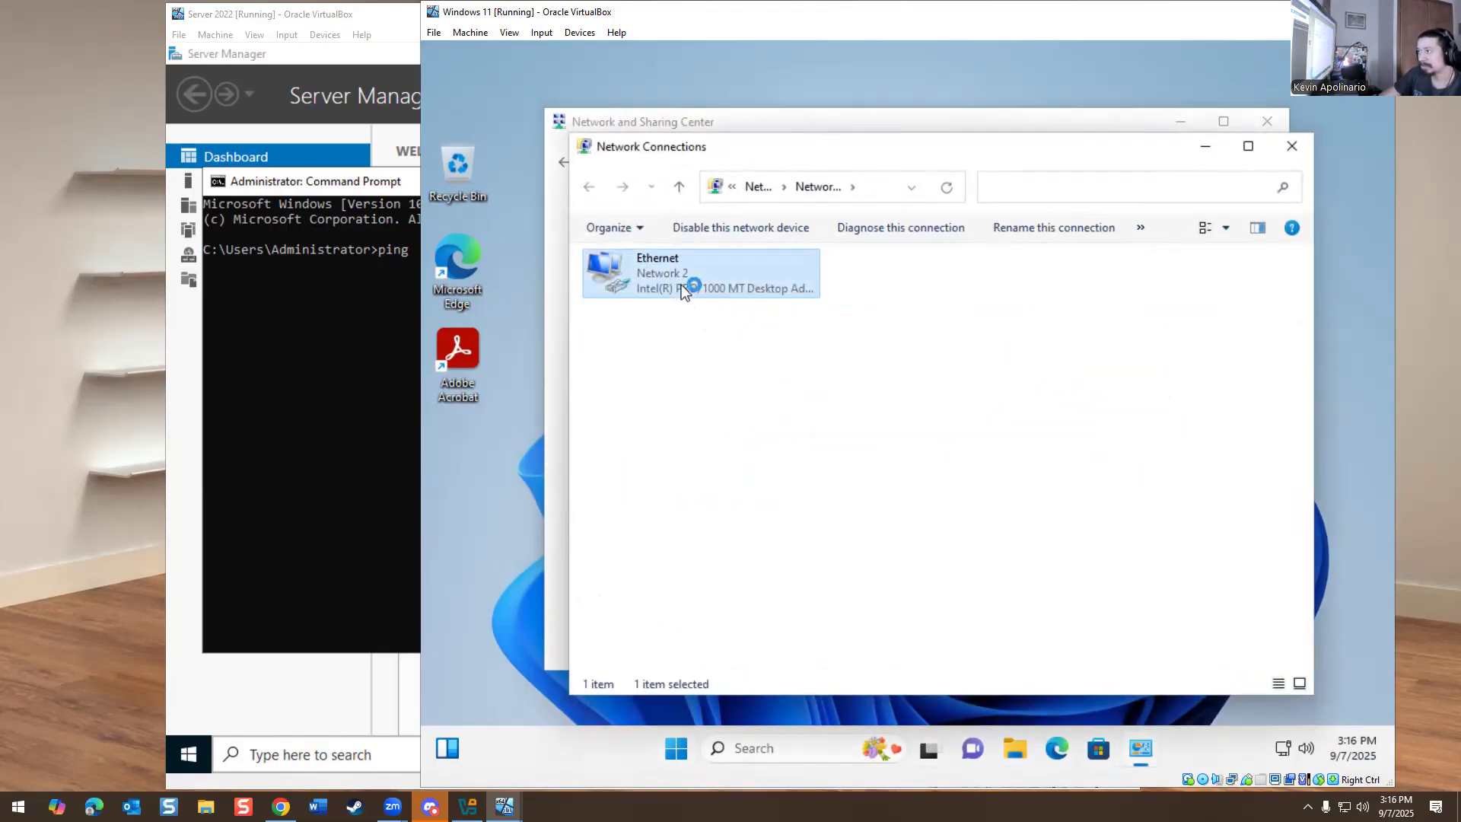
# Switch the Windows 11 VM's Adapter 1 from Bridged Adapter to Host-only Adapter.
pyautogui.click(580, 33)
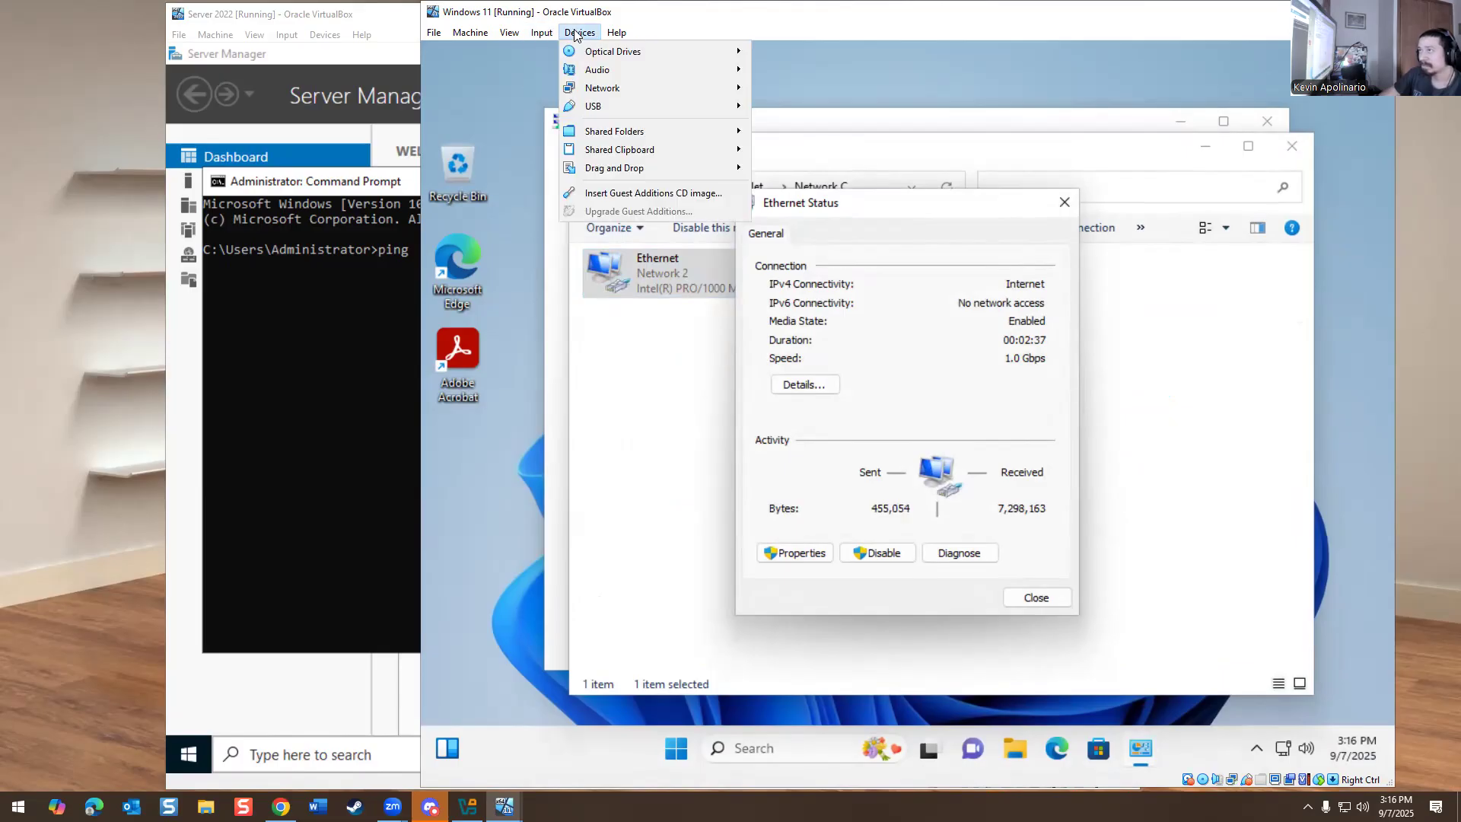
pyautogui.moveTo(647, 87)
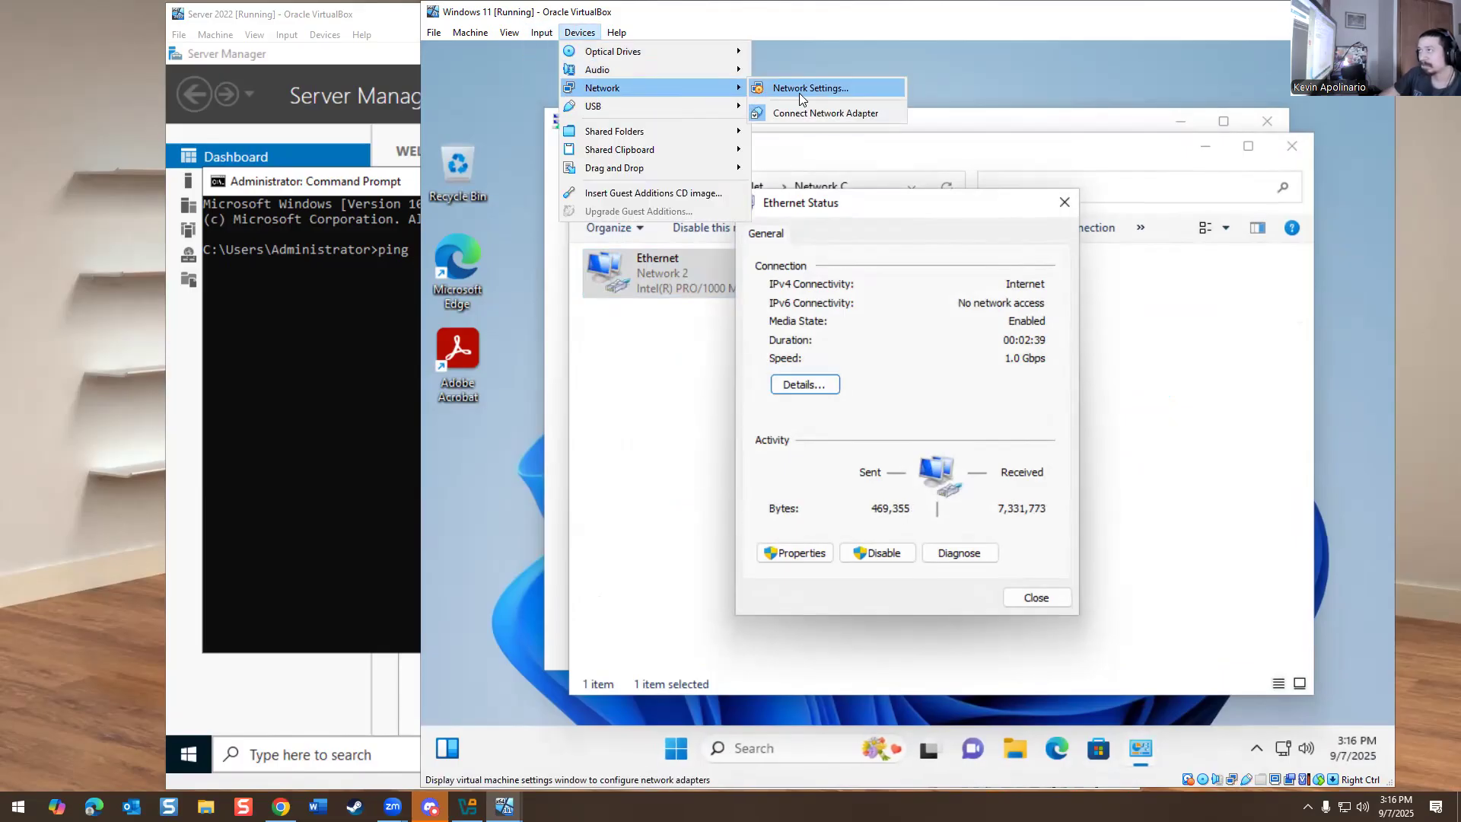
pyautogui.click(799, 93)
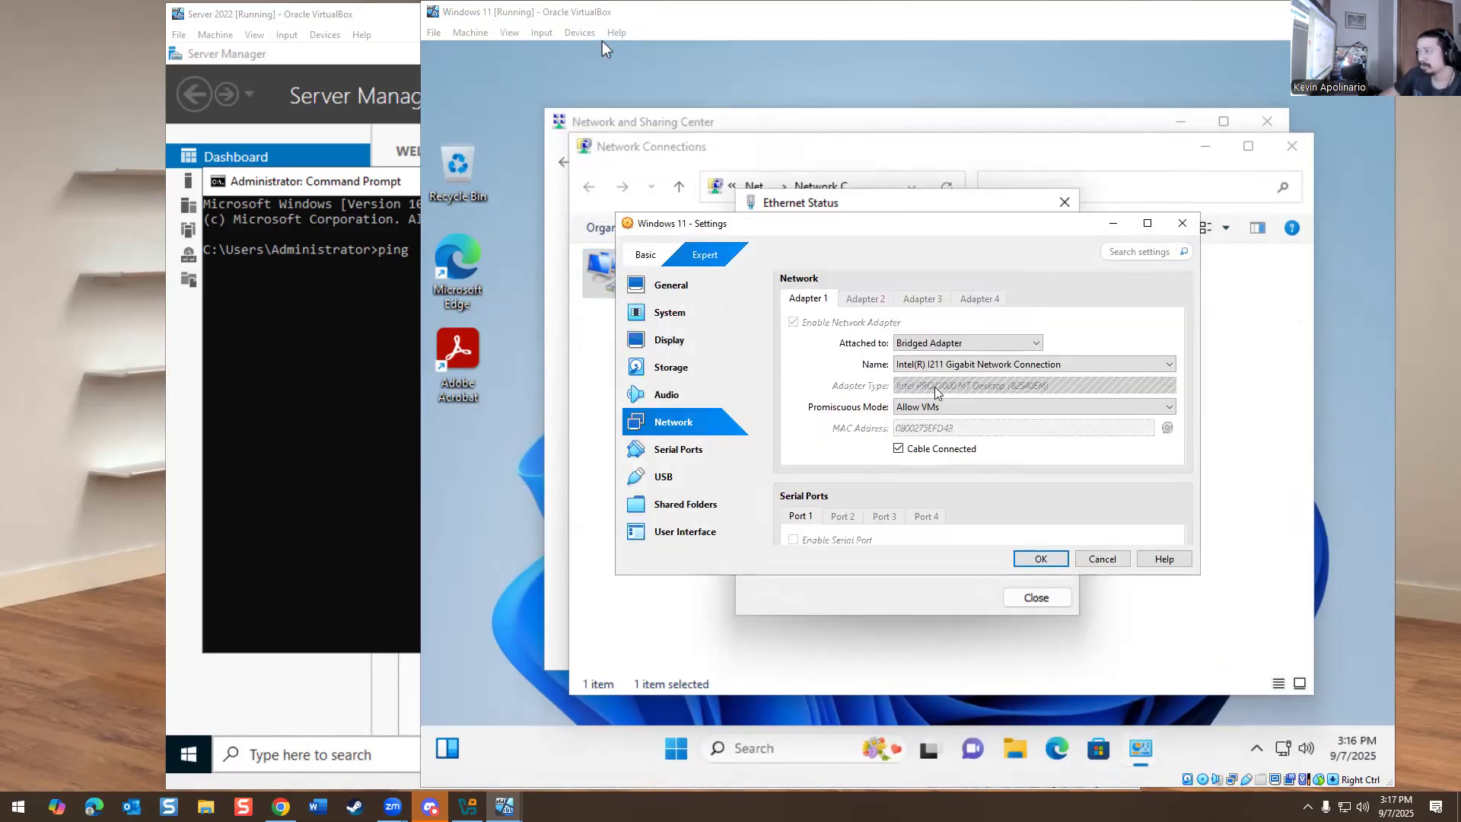
pyautogui.click(934, 344)
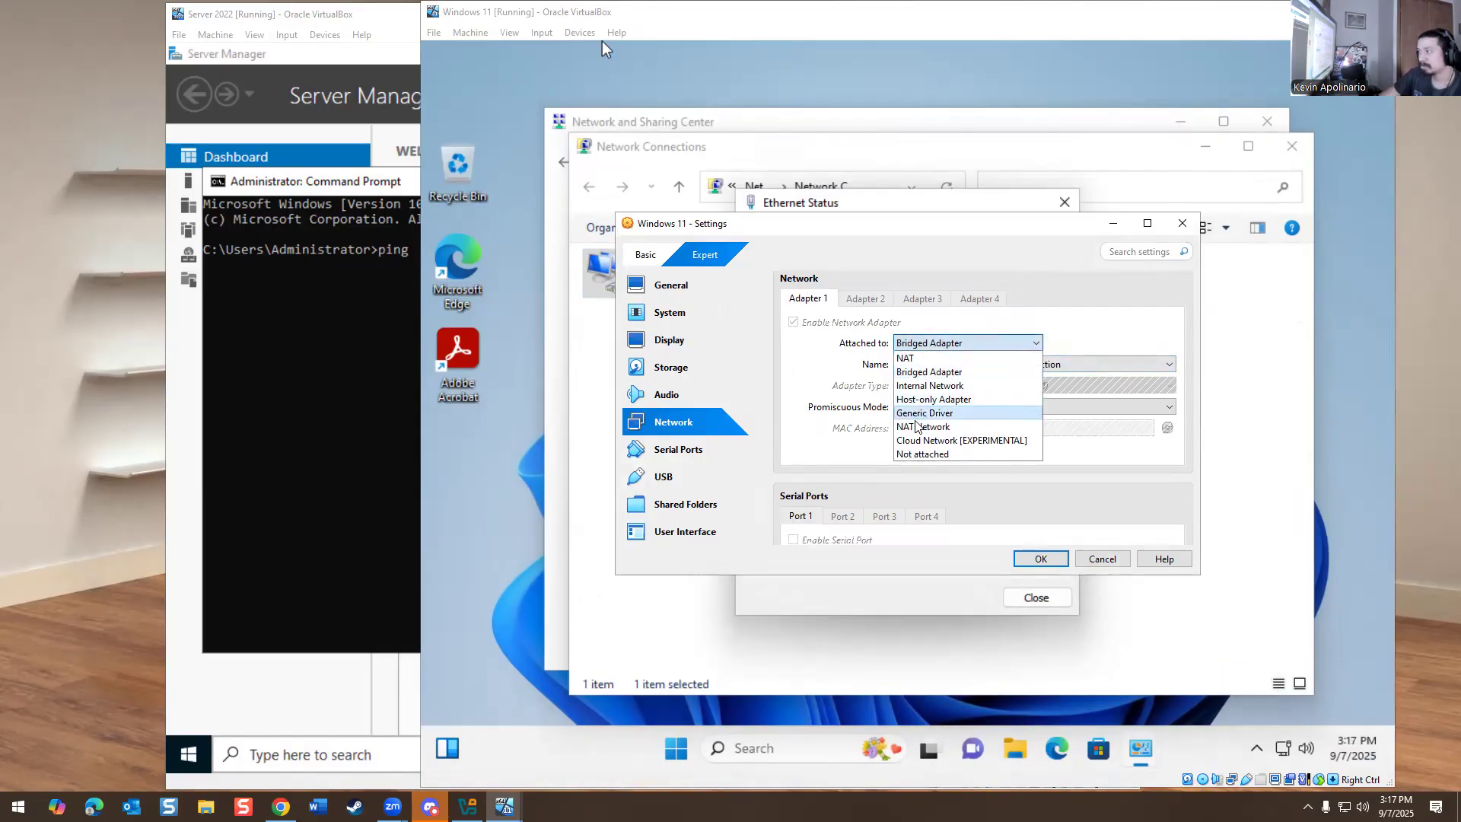
pyautogui.click(925, 400)
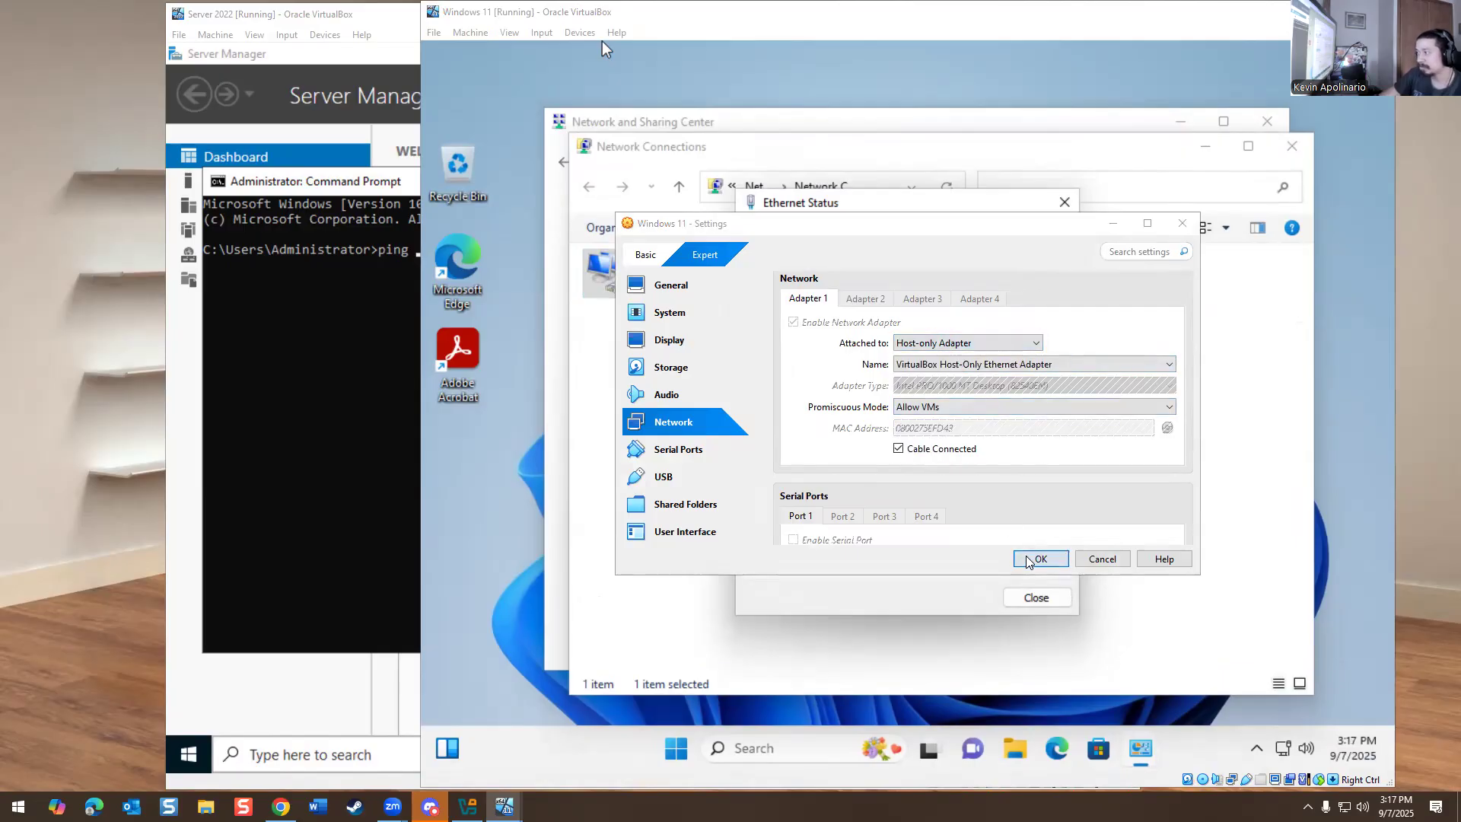
pyautogui.click(1034, 558)
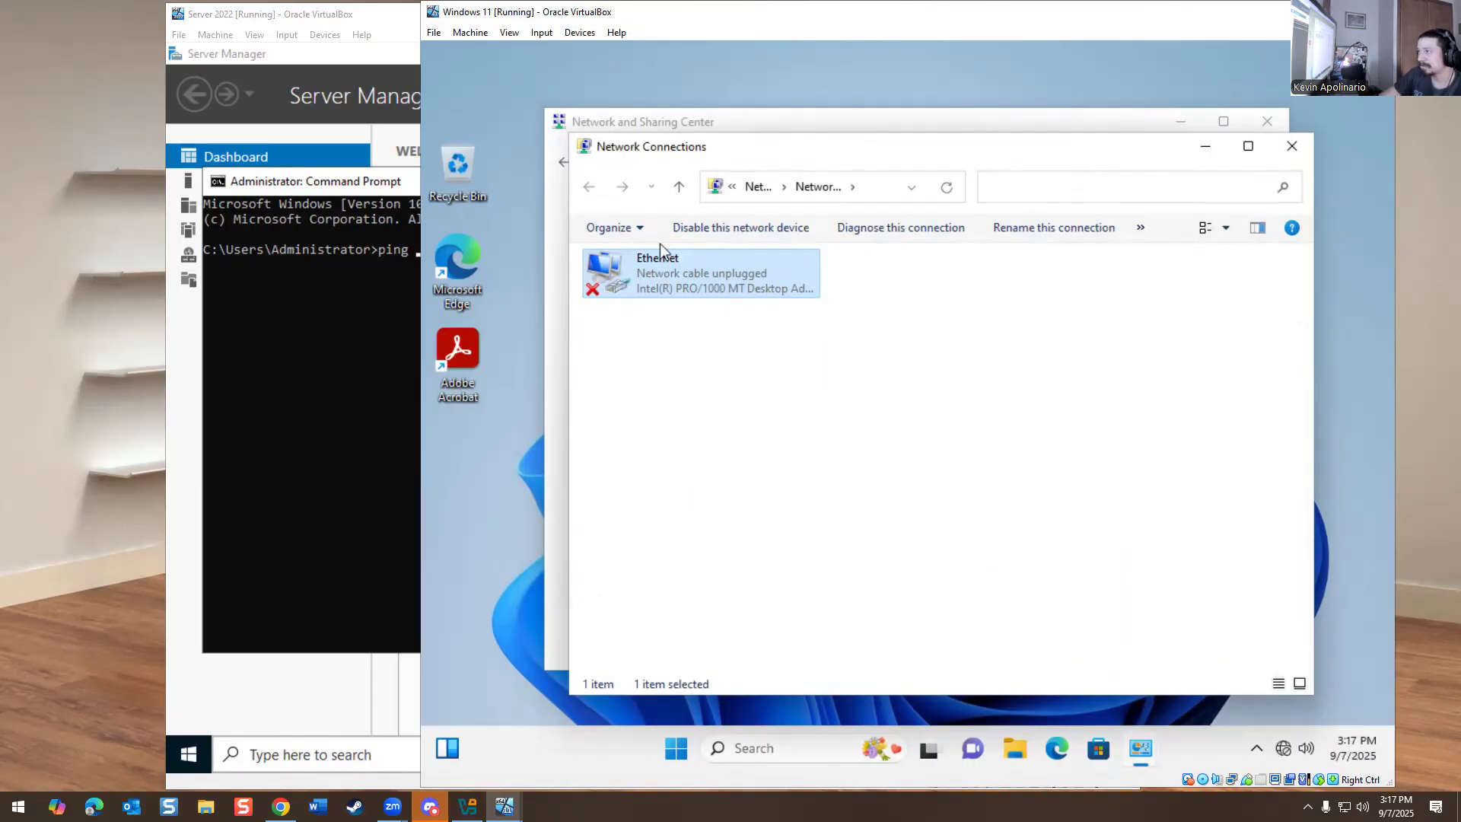
# Enter static IP 10.1.10.3, mask 255.0.0.0, gateway 10.1.10.1 and DNS 10.1.10.2 in IPv4 properties.
pyautogui.doubleClick(654, 289)
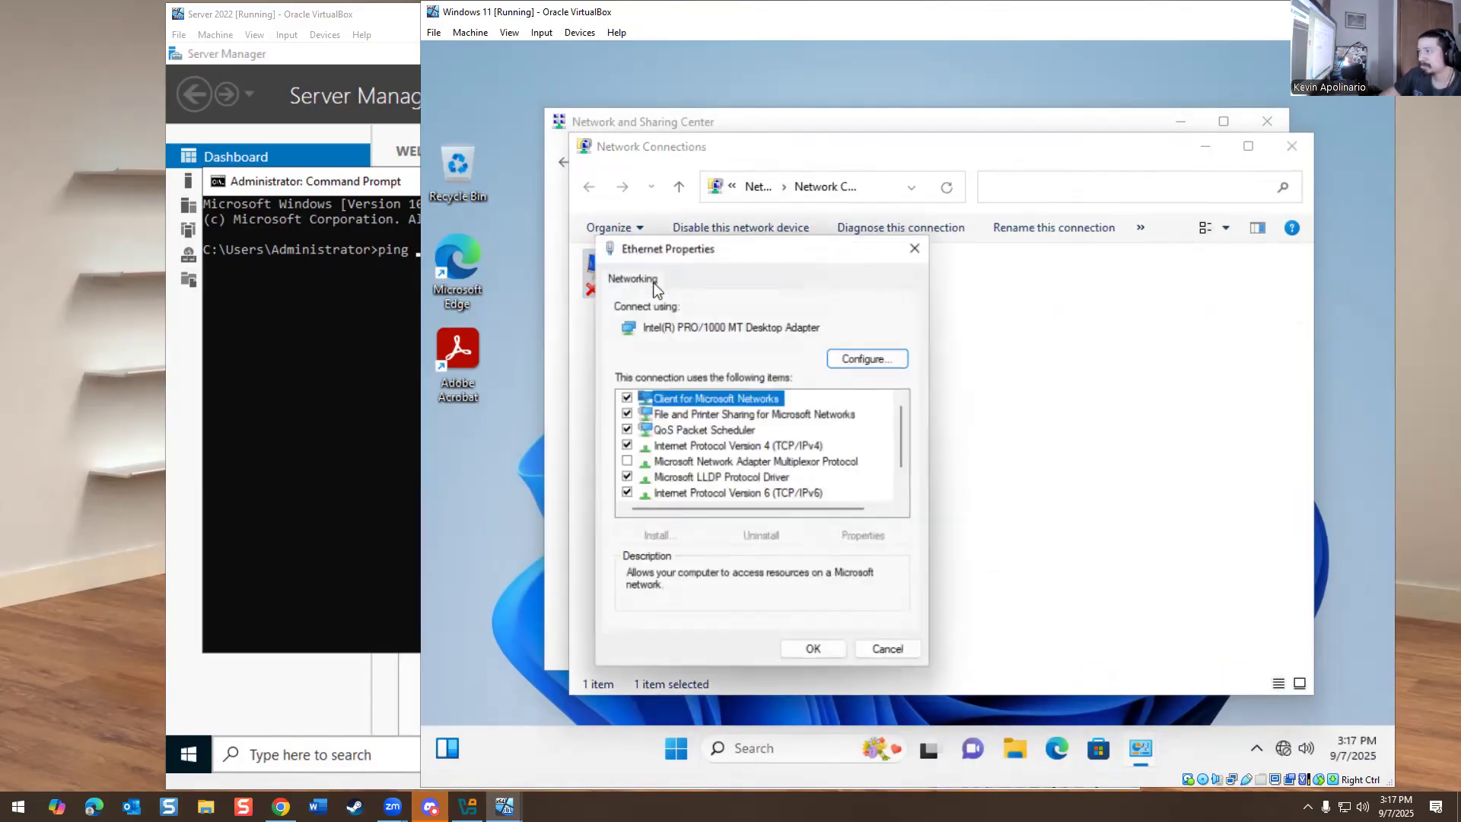
pyautogui.click(749, 449)
pyautogui.doubleClick(750, 449)
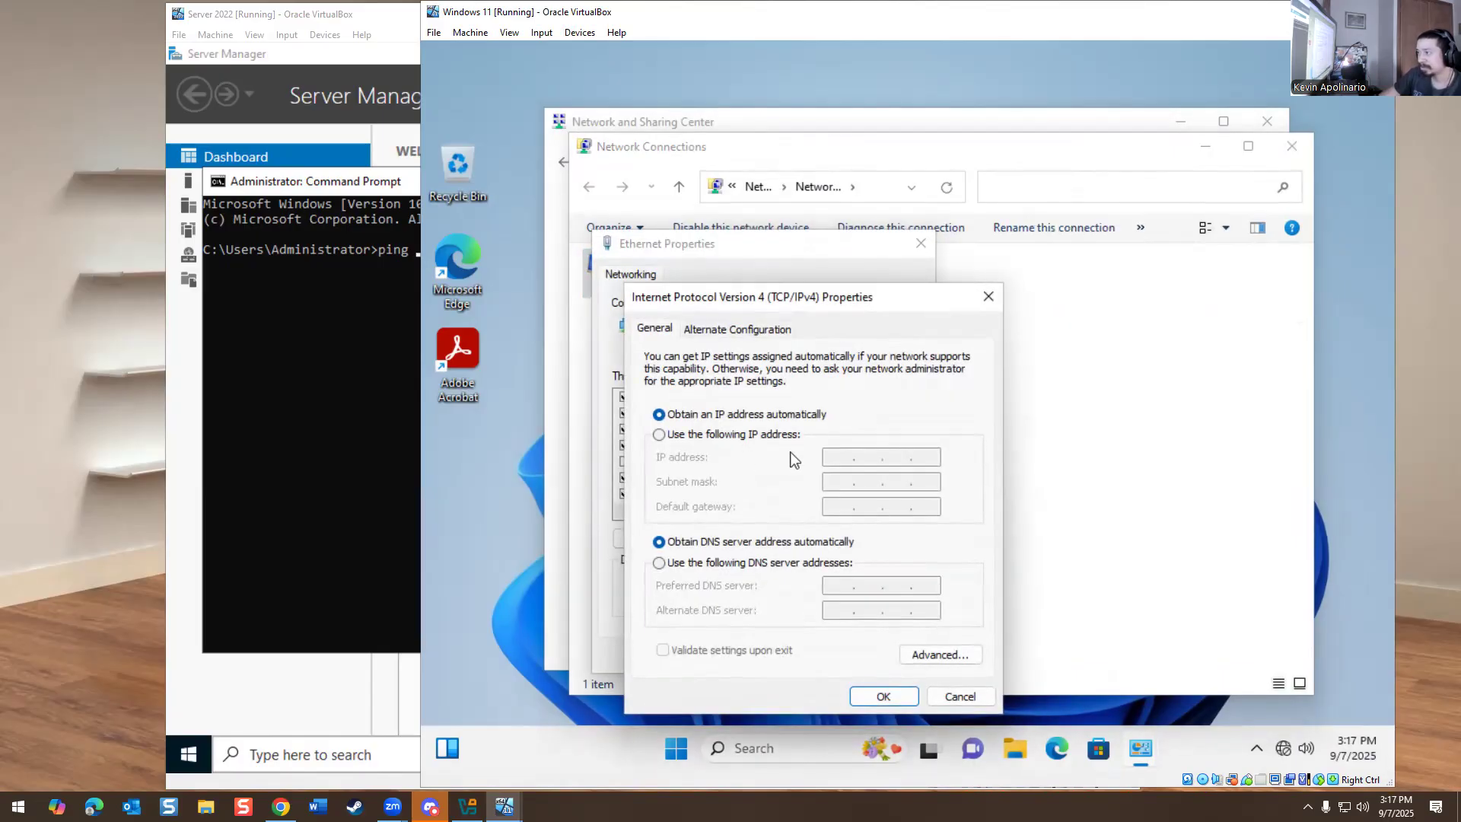
pyautogui.click(705, 436)
pyautogui.click(881, 449)
pyautogui.write('10 . 1 . 10 .')
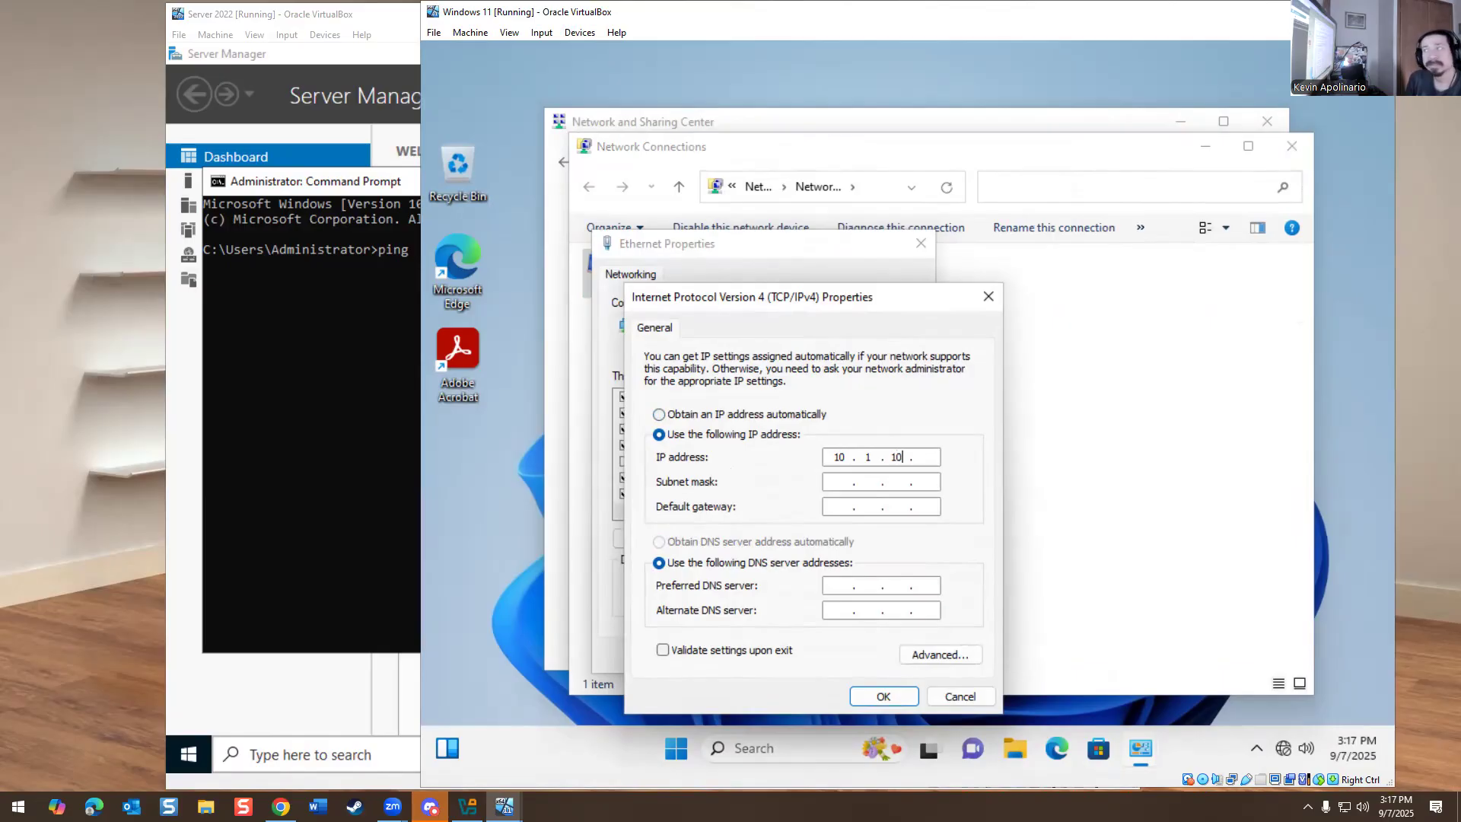
pyautogui.press('Tab')
pyautogui.press('Tab')
pyautogui.write('1')
pyautogui.press('Tab')
pyautogui.press('Tab')
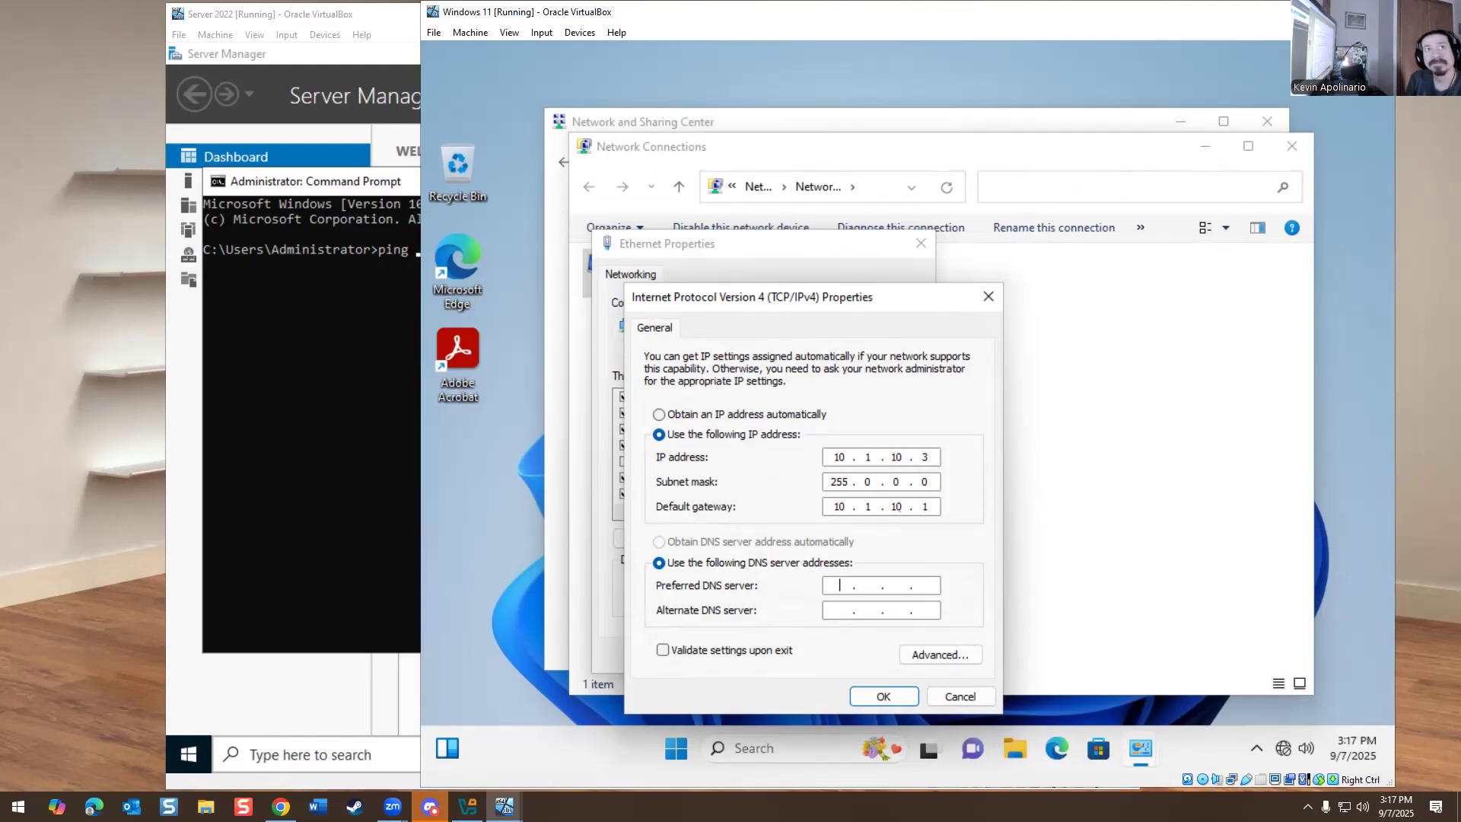
pyautogui.write('10.1.10')
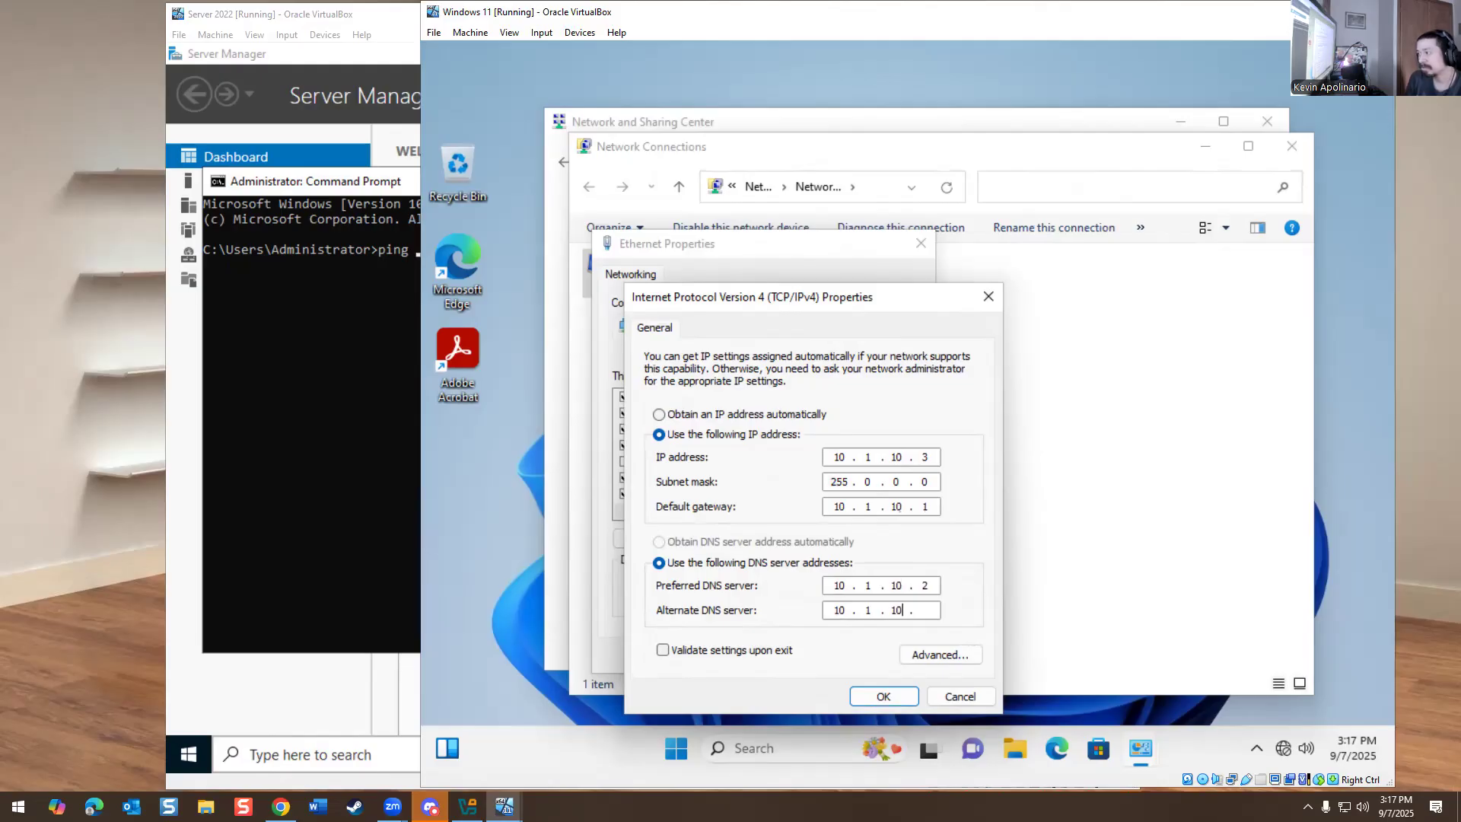
# Apply the IPv4 settings, dismissing the DNS server warning, and confirm Ethernet Properties.
pyautogui.click(883, 696)
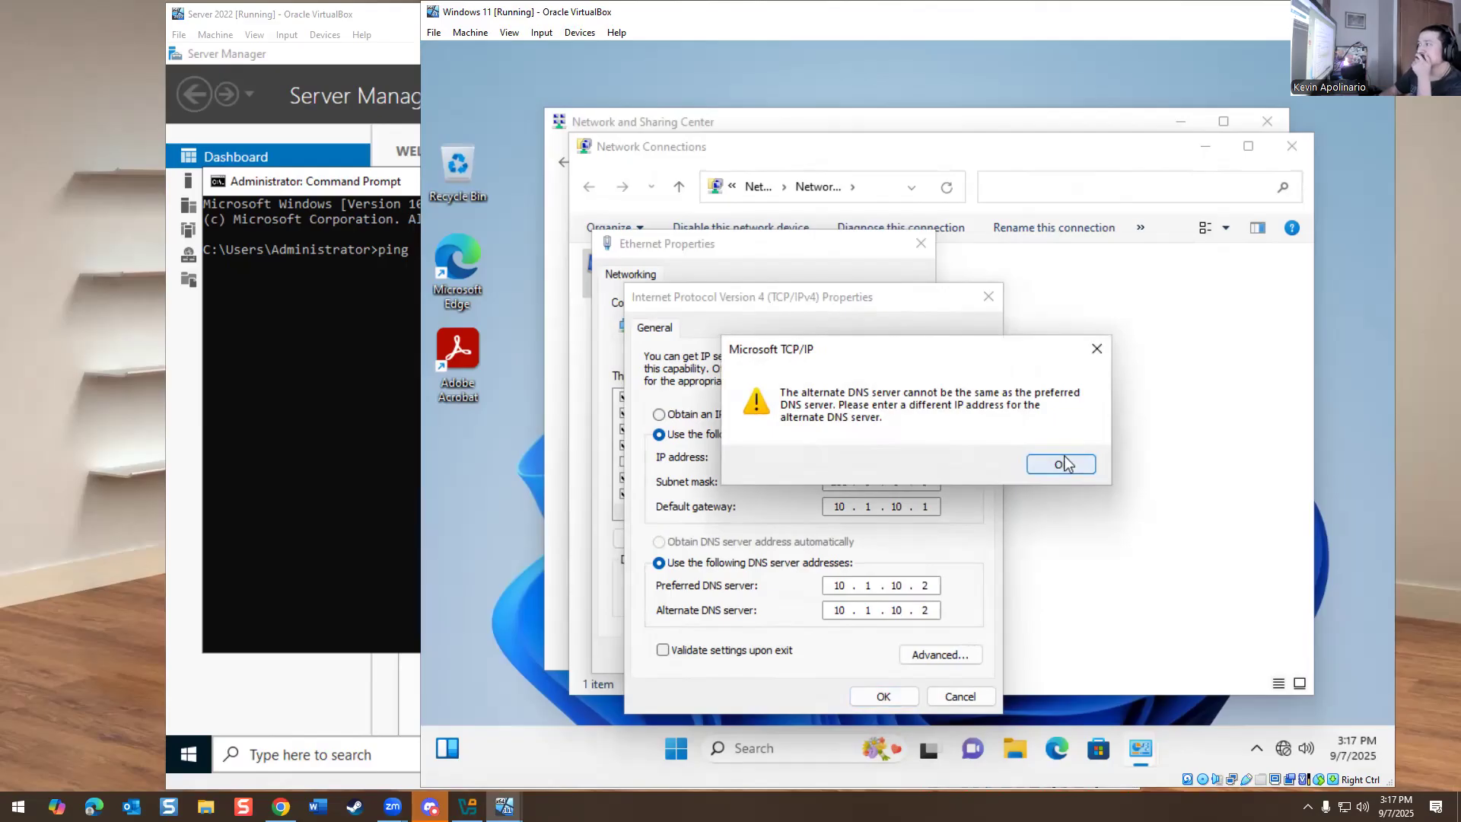
pyautogui.click(1062, 464)
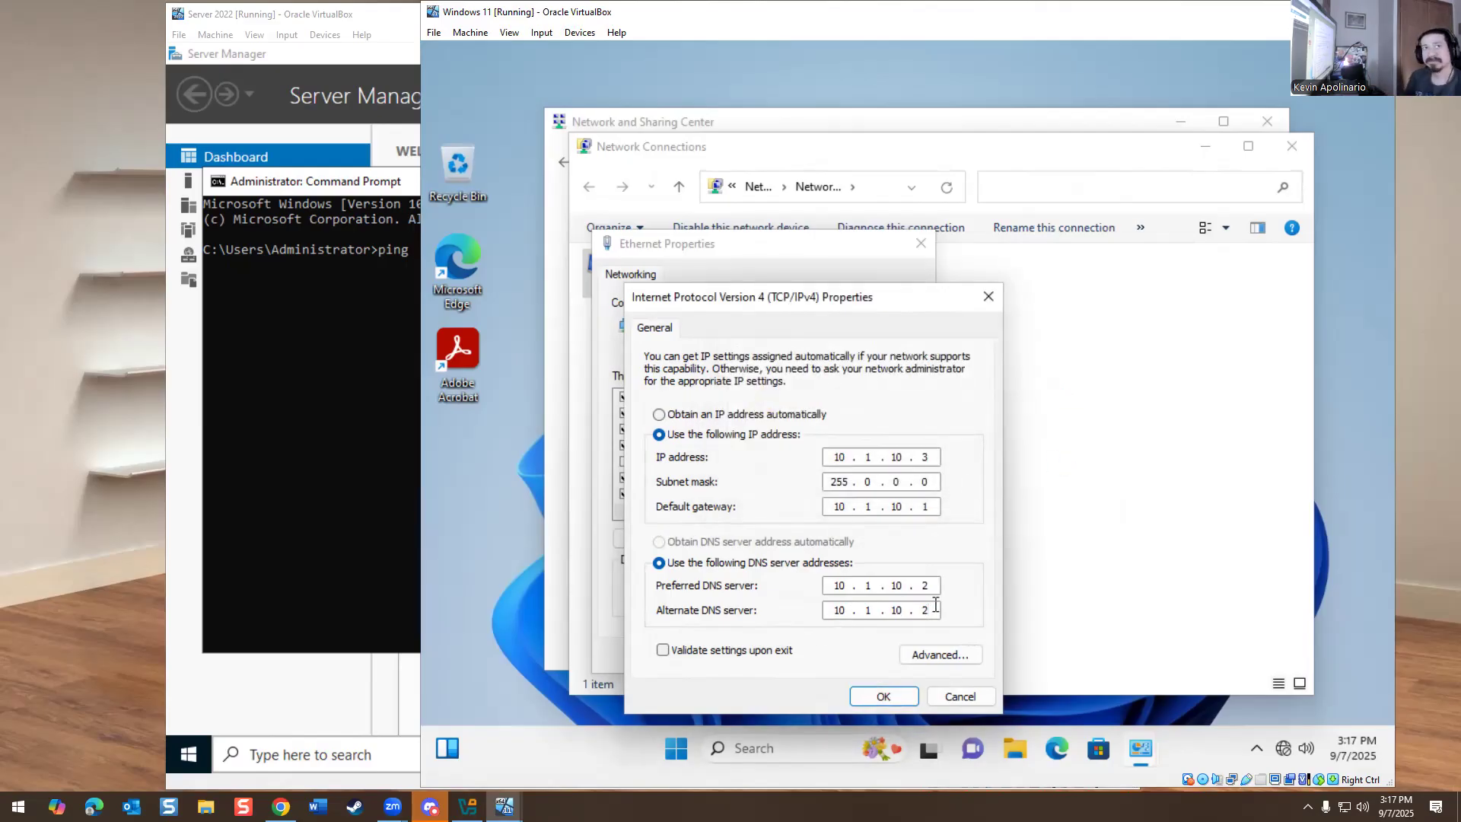
pyautogui.press('Return')
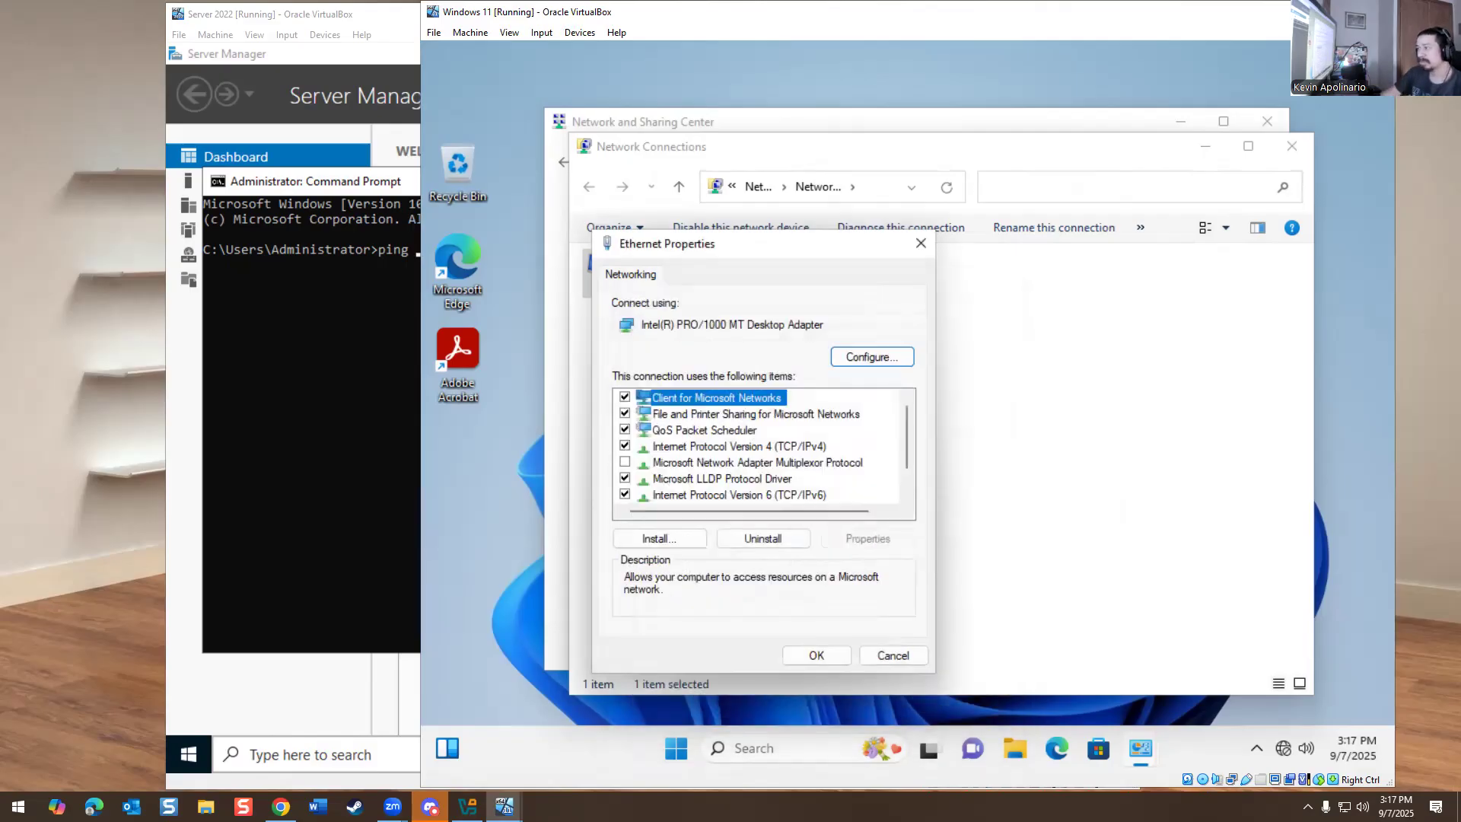
pyautogui.click(815, 656)
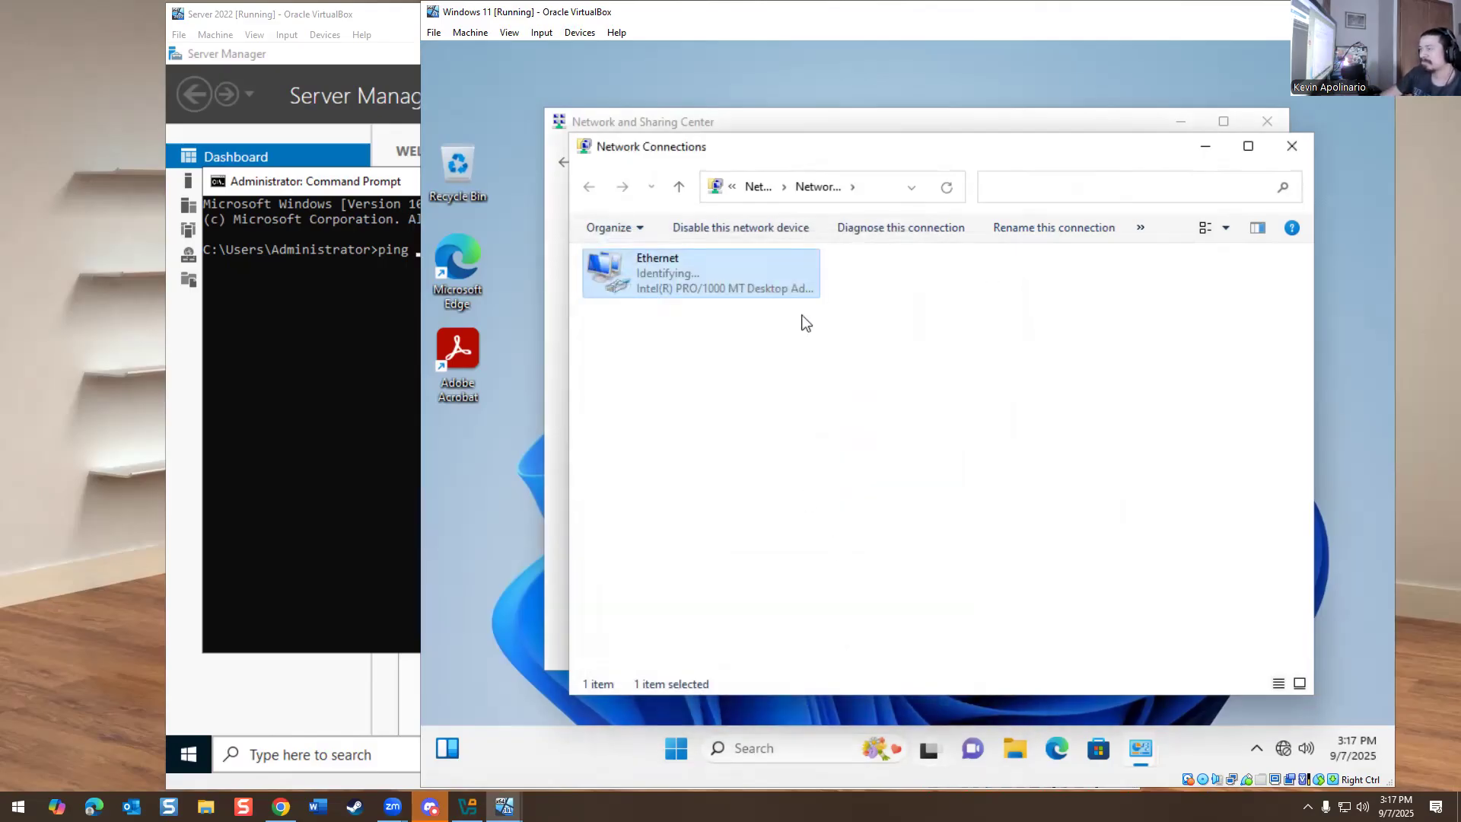
# Ping kevtech.com from Windows 11, getting replies from 10.1.10.2 with 0% loss.
pyautogui.click(676, 750)
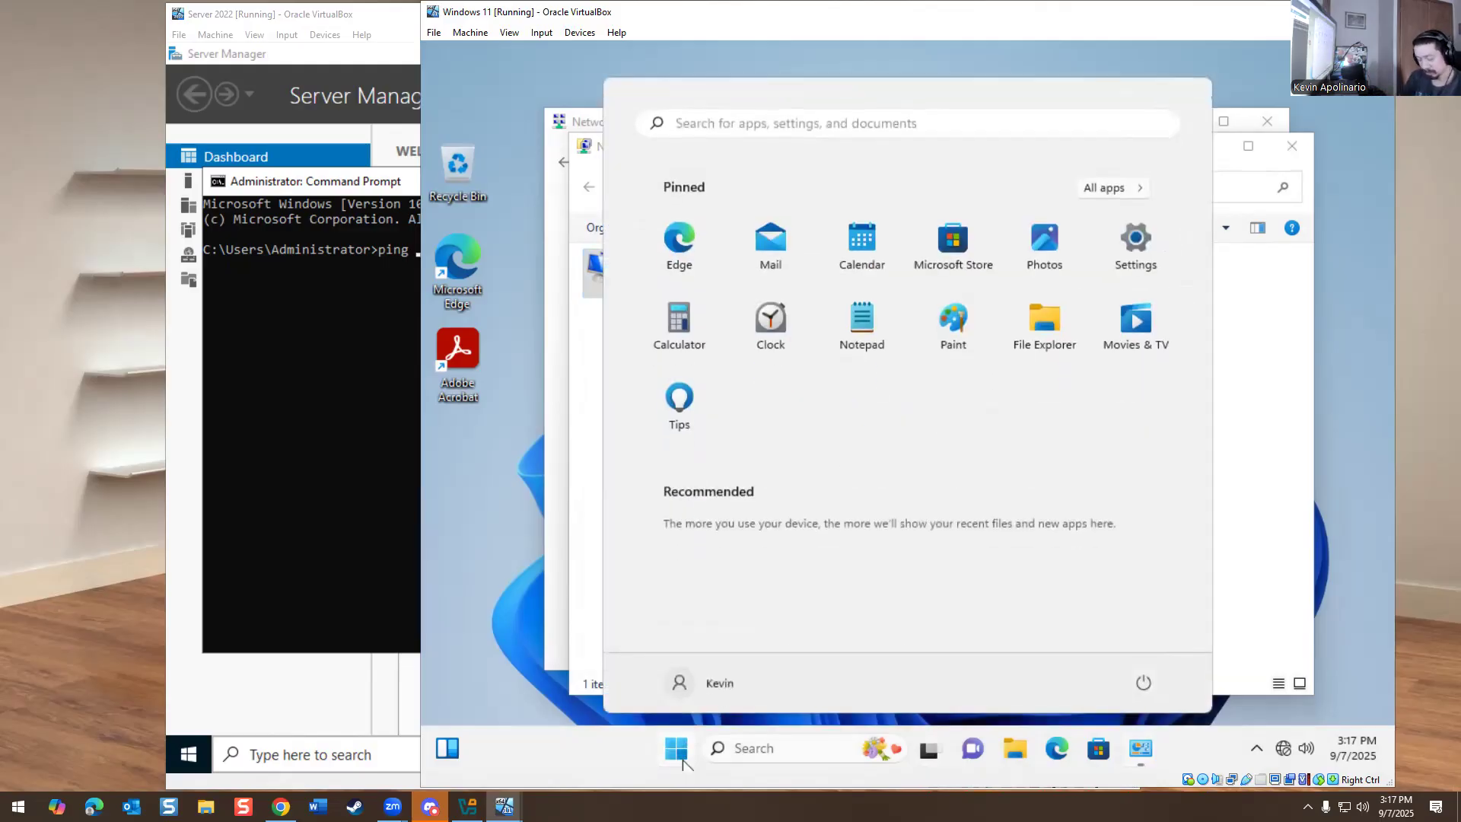
pyautogui.write('cmd')
pyautogui.press('Return')
pyautogui.write('ping kevtech')
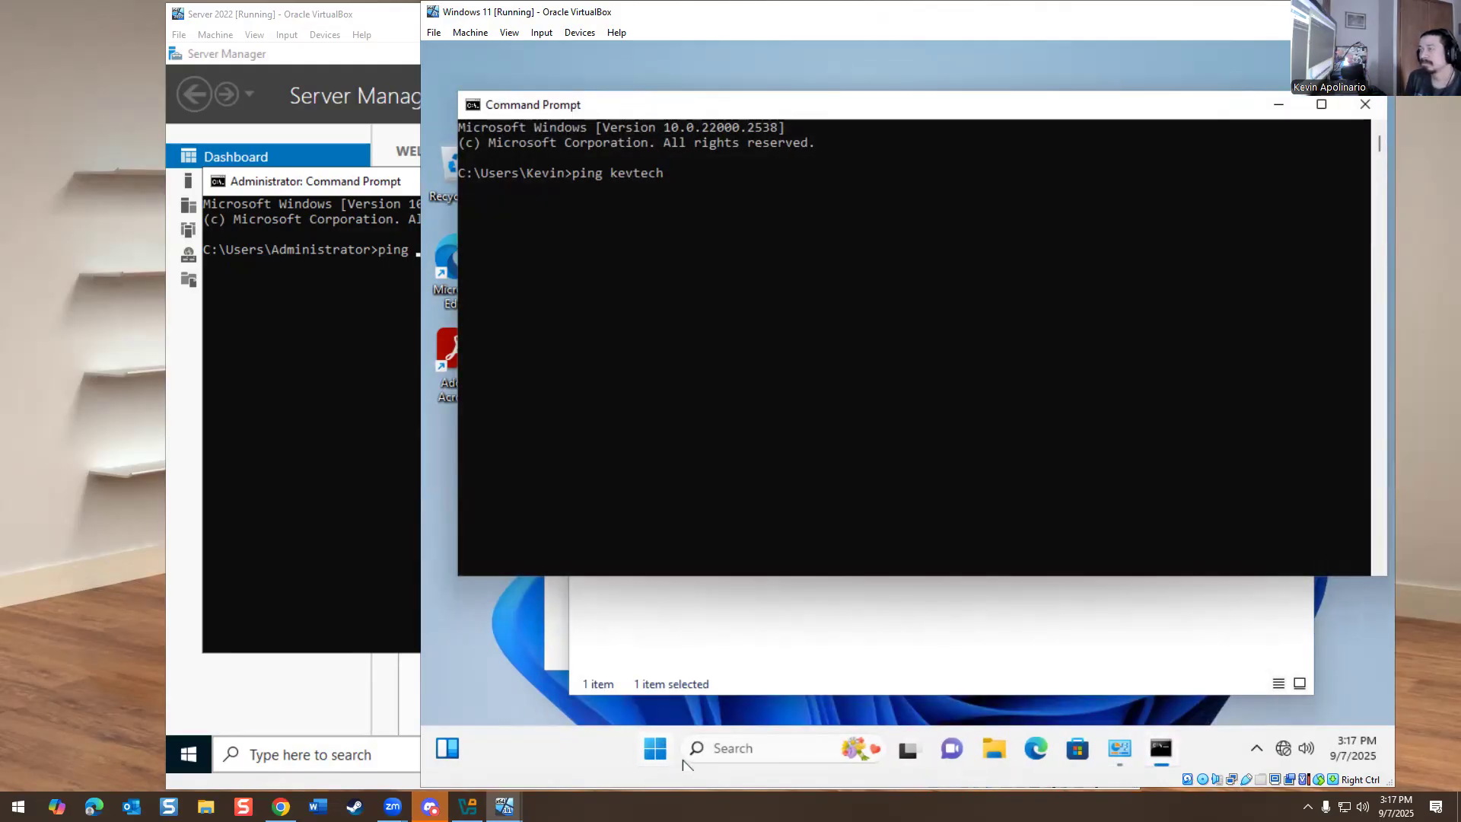
pyautogui.press('Return')
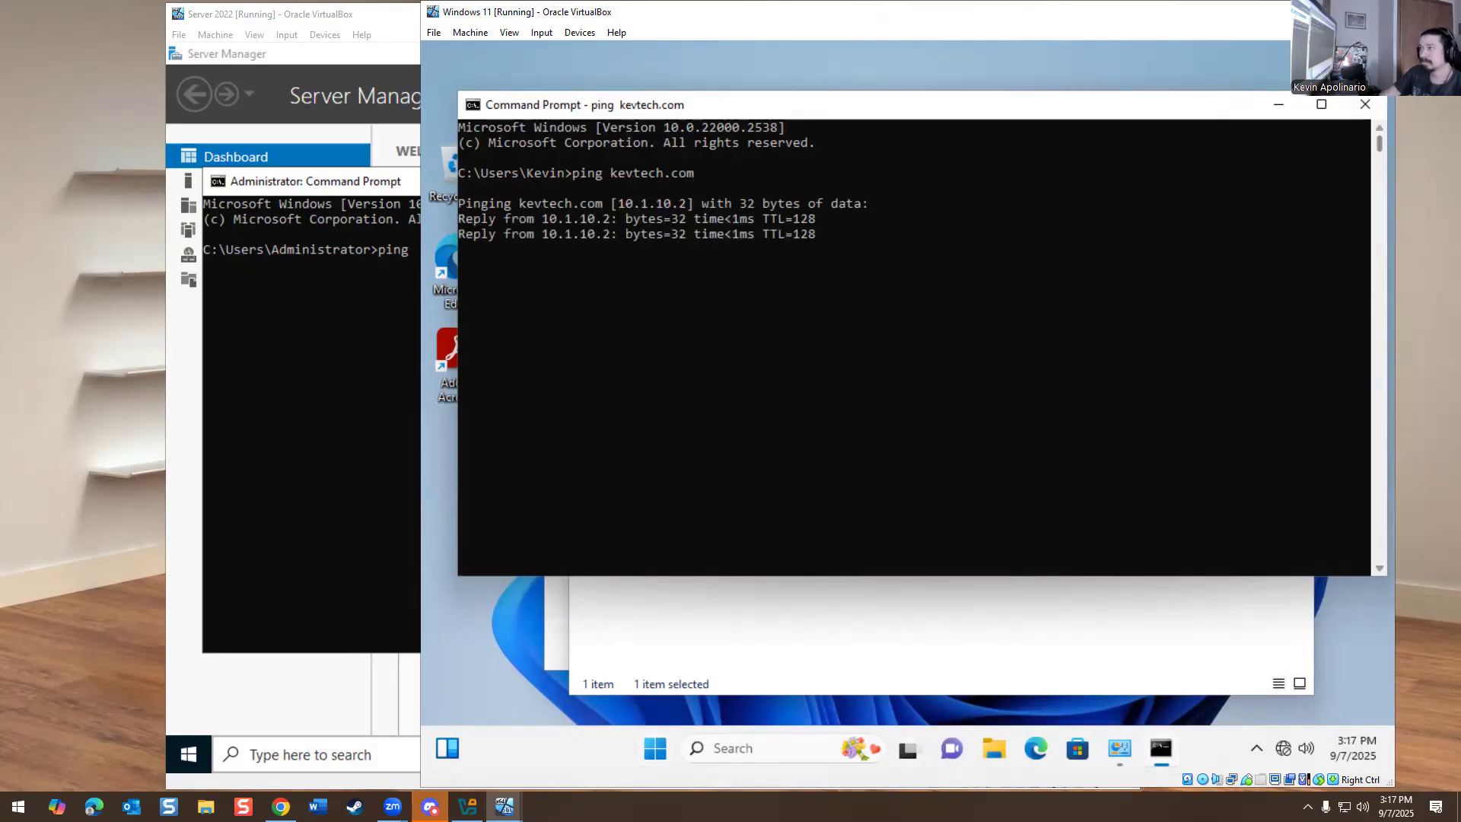
# Close the Windows 11 prompt, Network Connections and File Explorer, then focus the Server 2022 prompt.
pyautogui.click(1365, 104)
pyautogui.click(1291, 145)
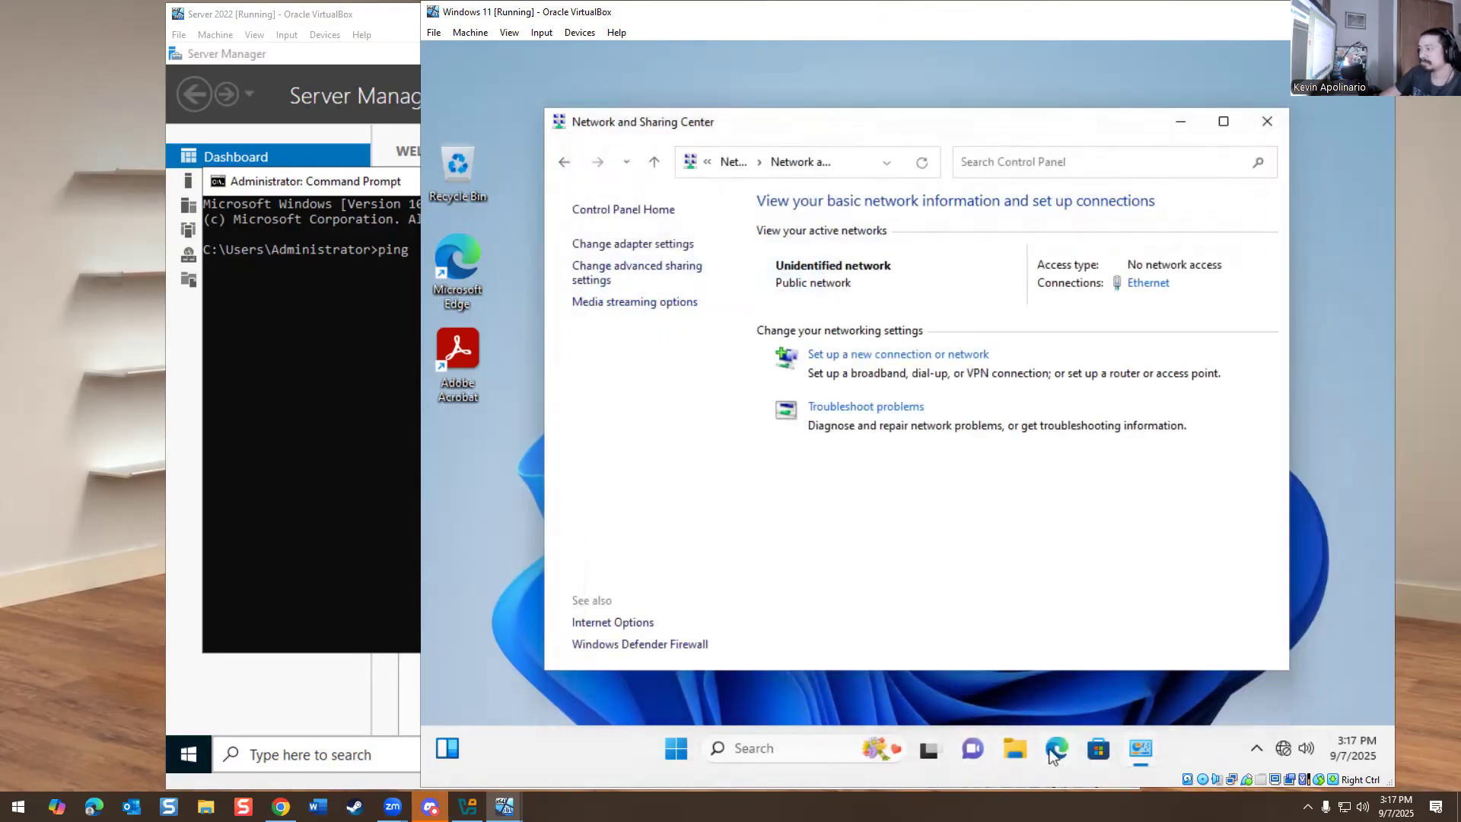
pyautogui.click(1016, 750)
pyautogui.click(620, 548)
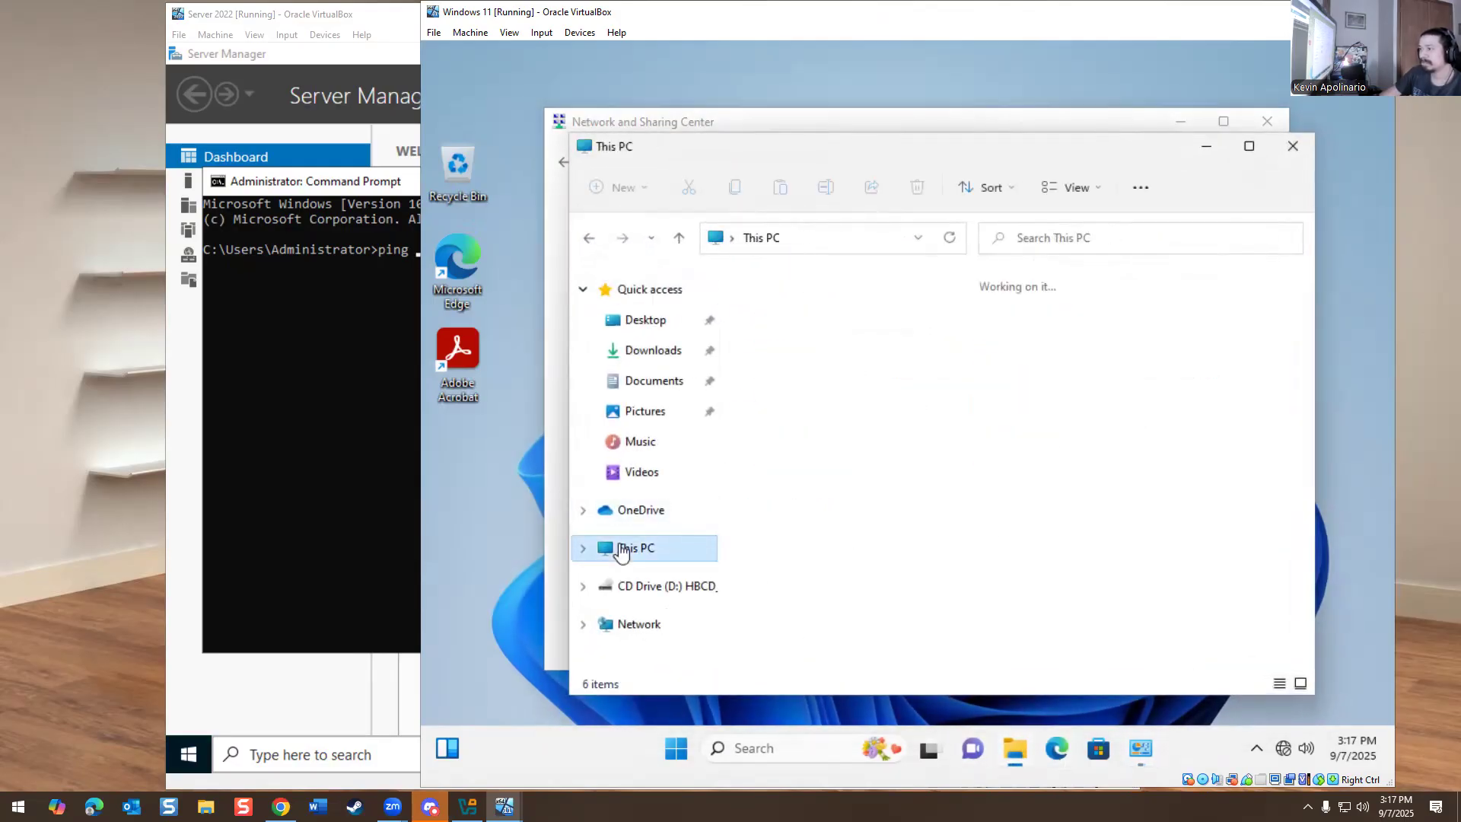
pyautogui.rightClick(621, 549)
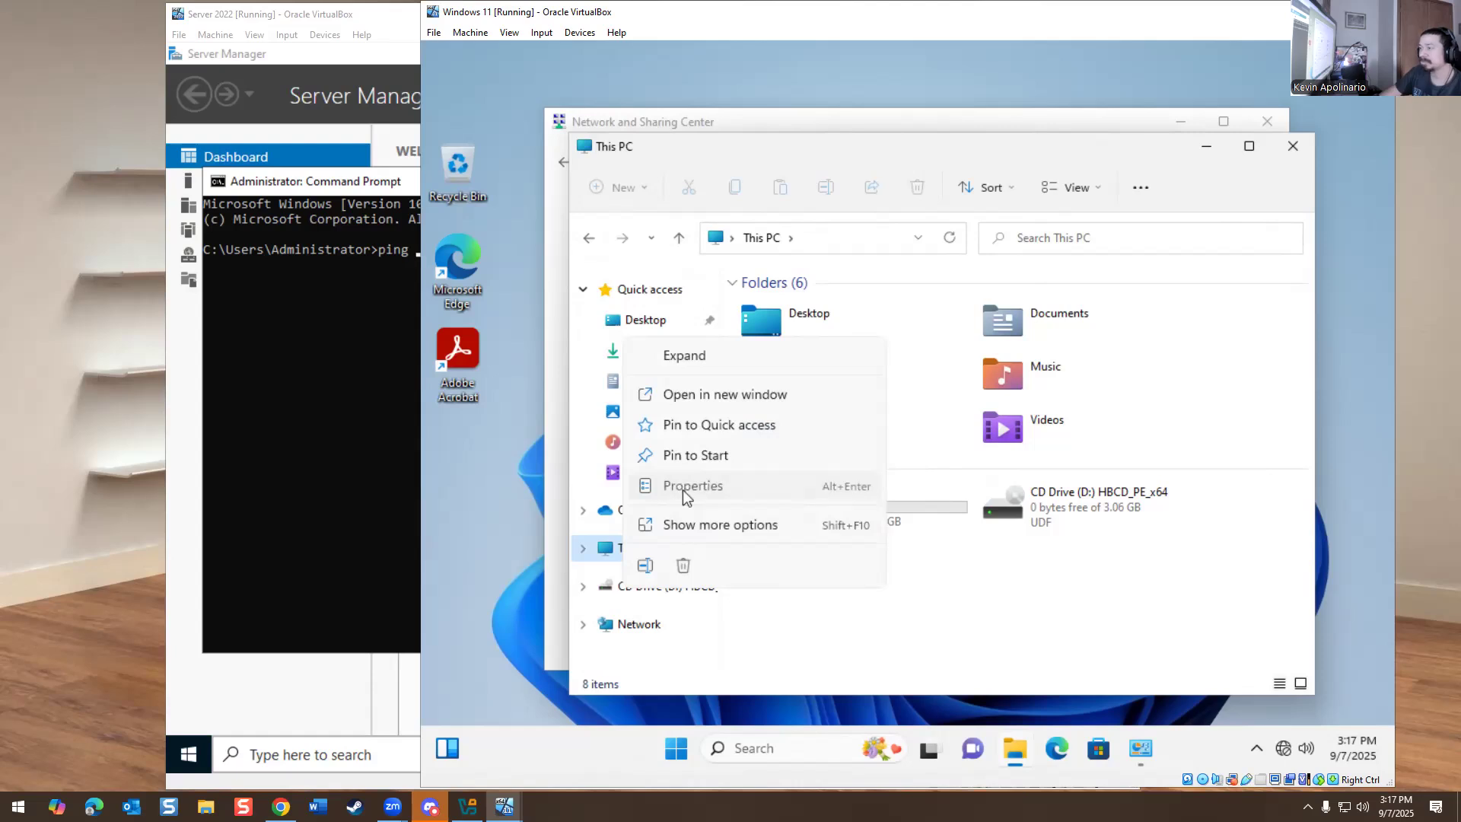
pyautogui.click(500, 453)
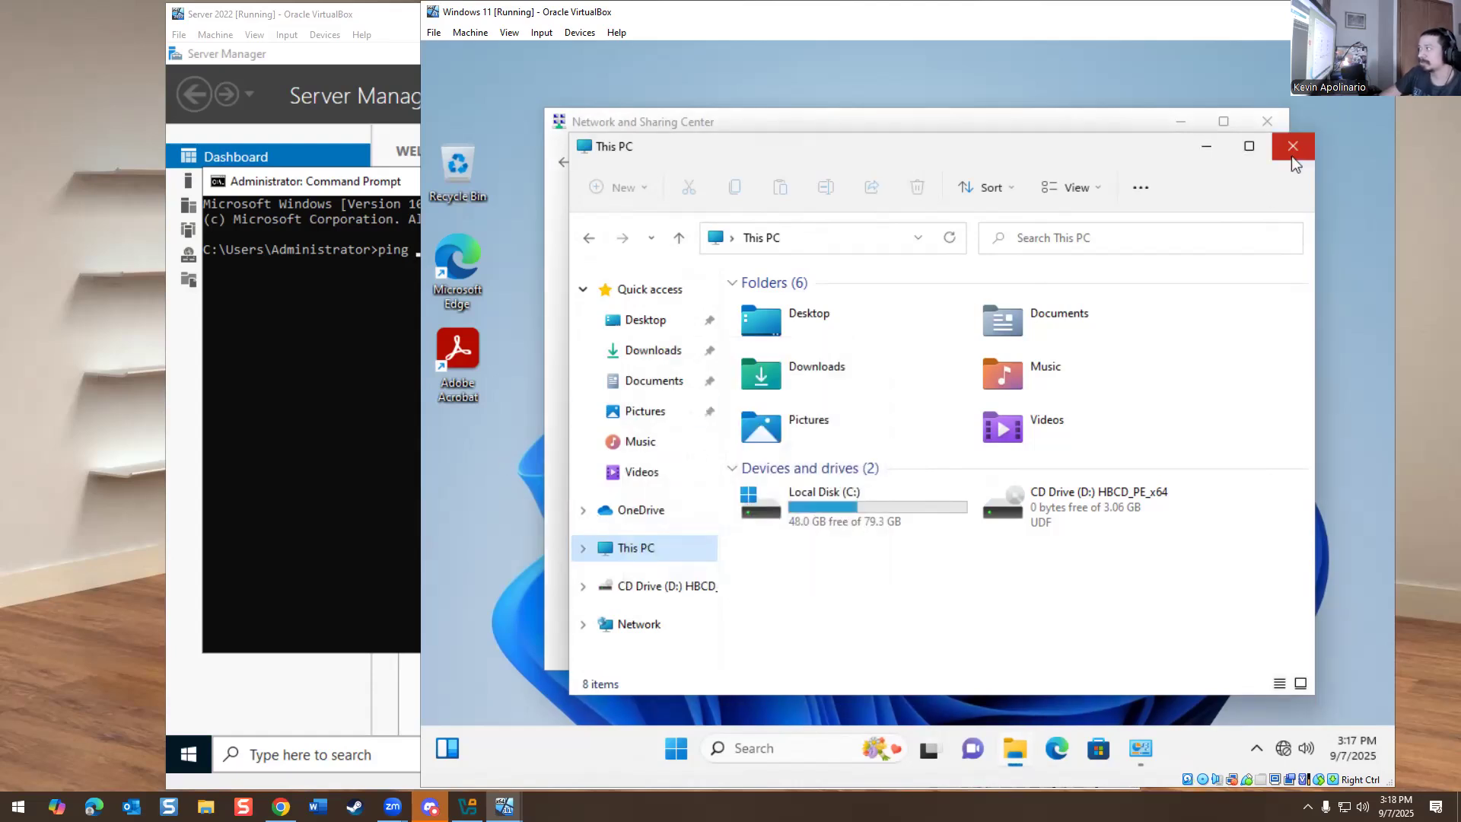
pyautogui.click(1293, 145)
pyautogui.click(417, 268)
pyautogui.click(252, 340)
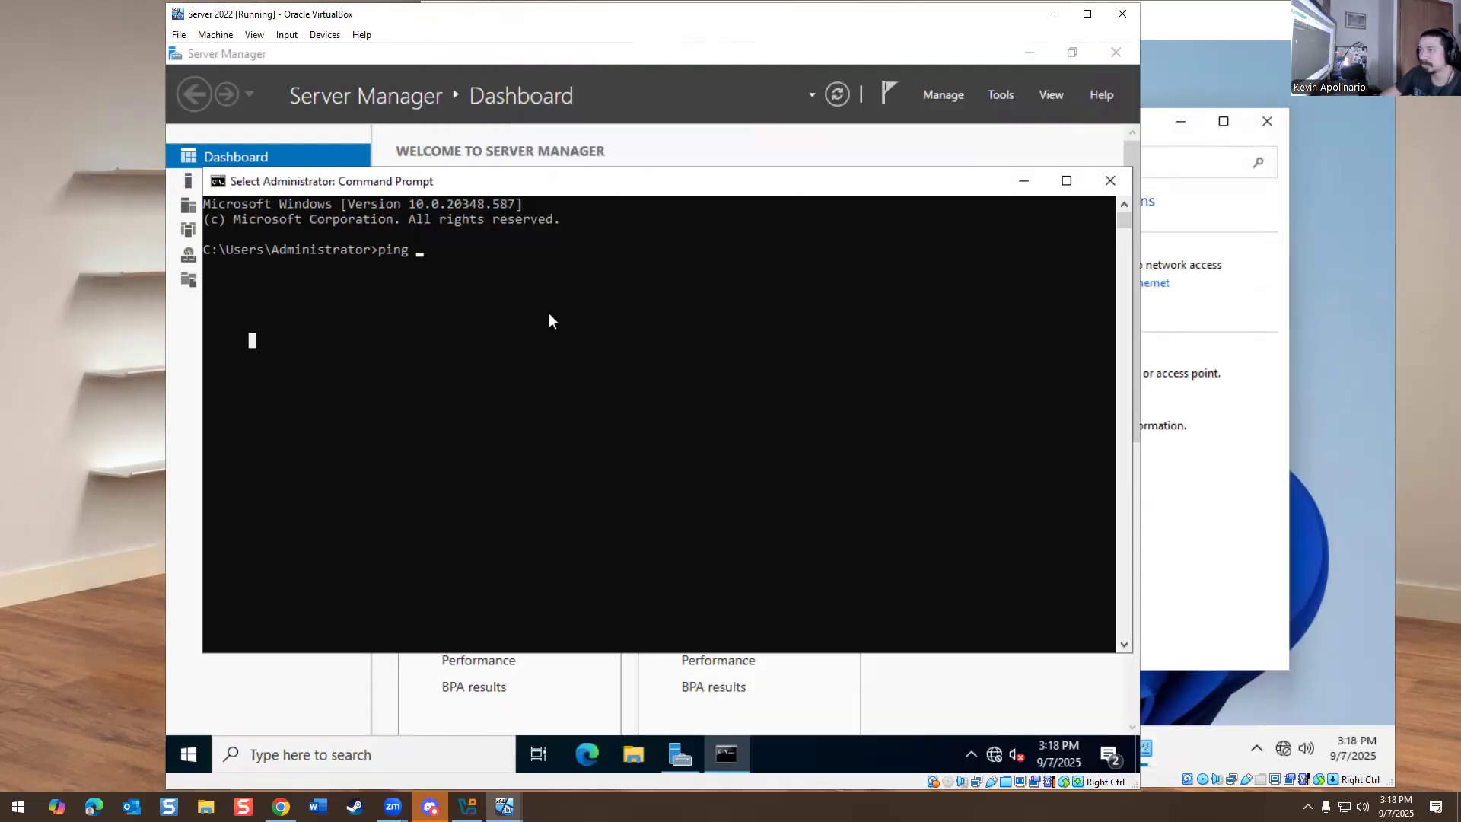
# Run whoami, whoami /? and whoami /fqdn, showing kevtech\administrator as CN=Administrator,CN=Users,DC=kevtech,DC=com.
pyautogui.press('Escape')
pyautogui.press('BackSpace')
pyautogui.press('BackSpace')
pyautogui.press('BackSpace')
pyautogui.press('BackSpace')
pyautogui.write('whoami')
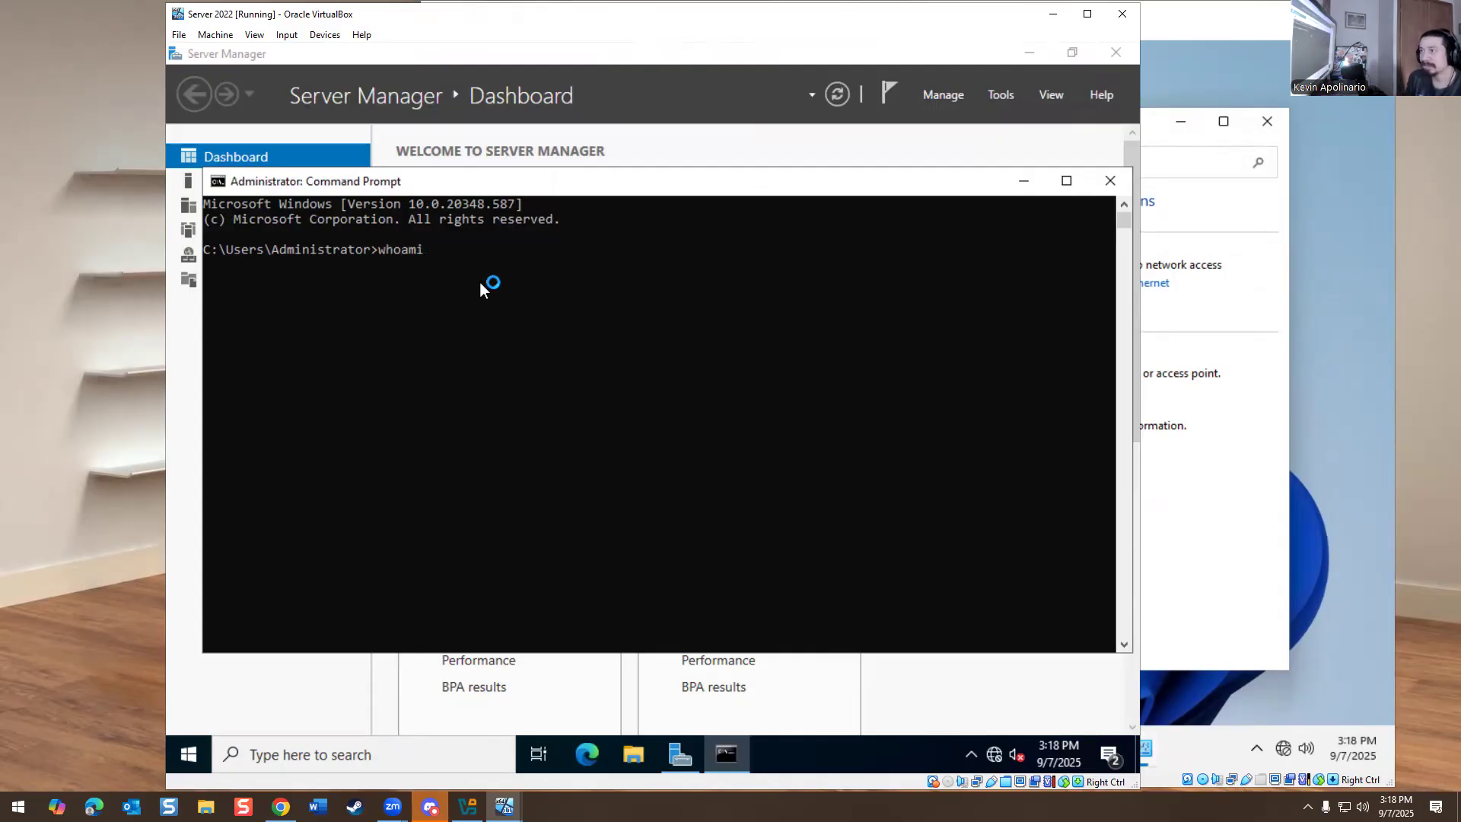
pyautogui.press('Return')
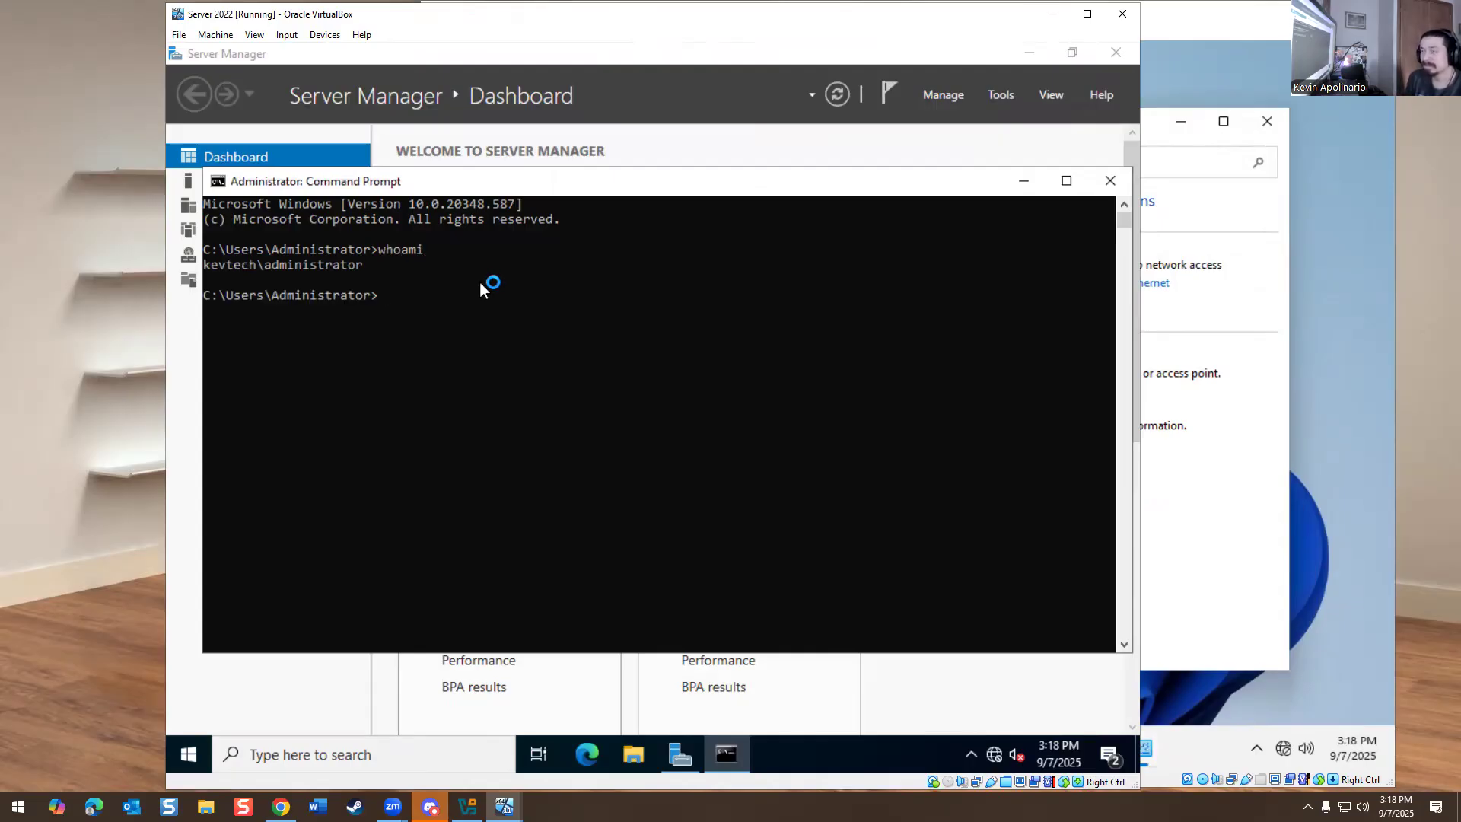
pyautogui.write('whoa,')
pyautogui.press('BackSpace')
pyautogui.write('mi /?')
pyautogui.press('Return')
pyautogui.press('Up')
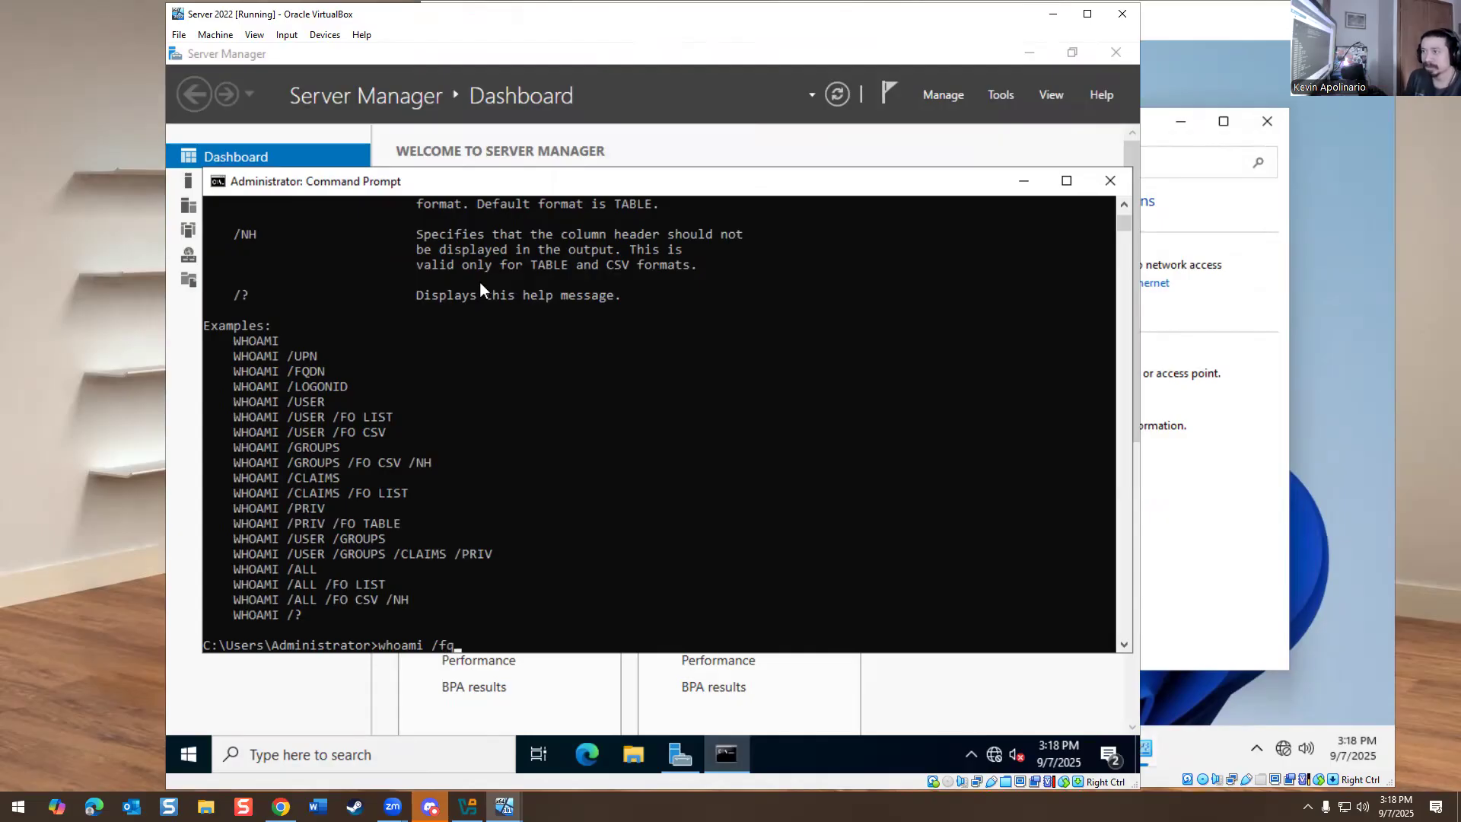
pyautogui.press('Return')
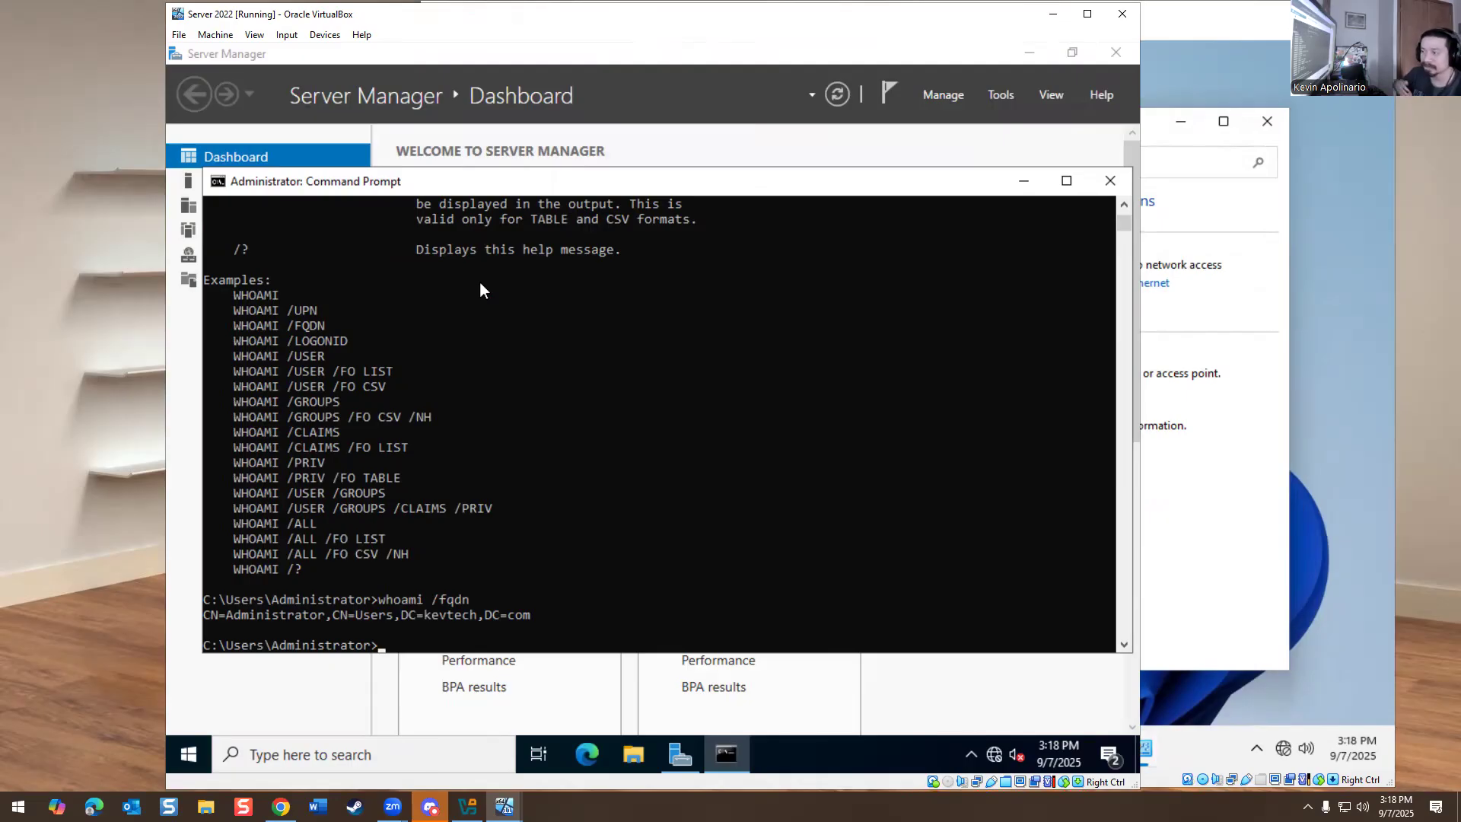
# Inspect kevtech.com's properties in Active Directory Users and Computers, then close it and minimise Server Manager.
pyautogui.click(999, 94)
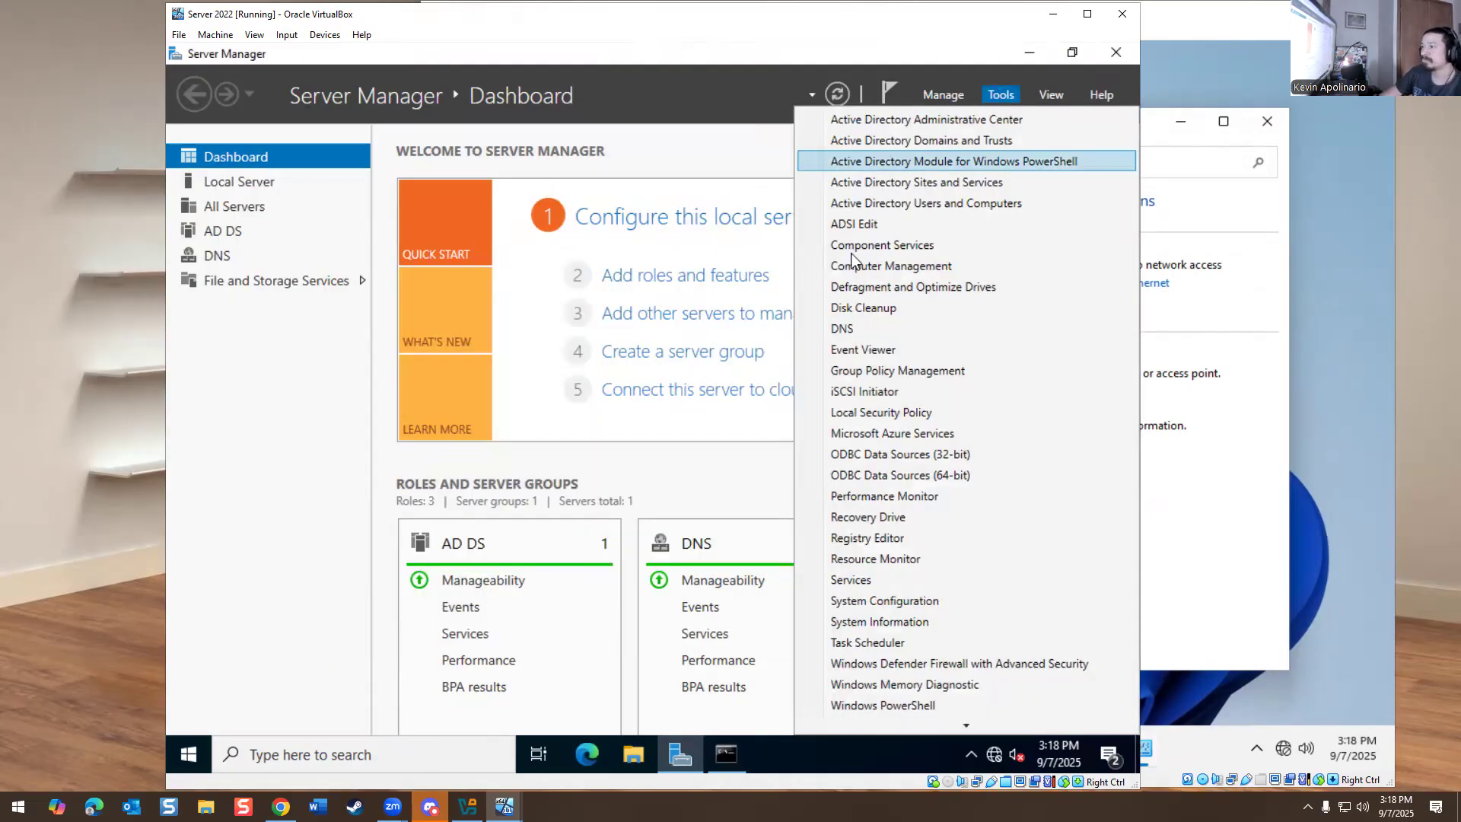
pyautogui.click(907, 202)
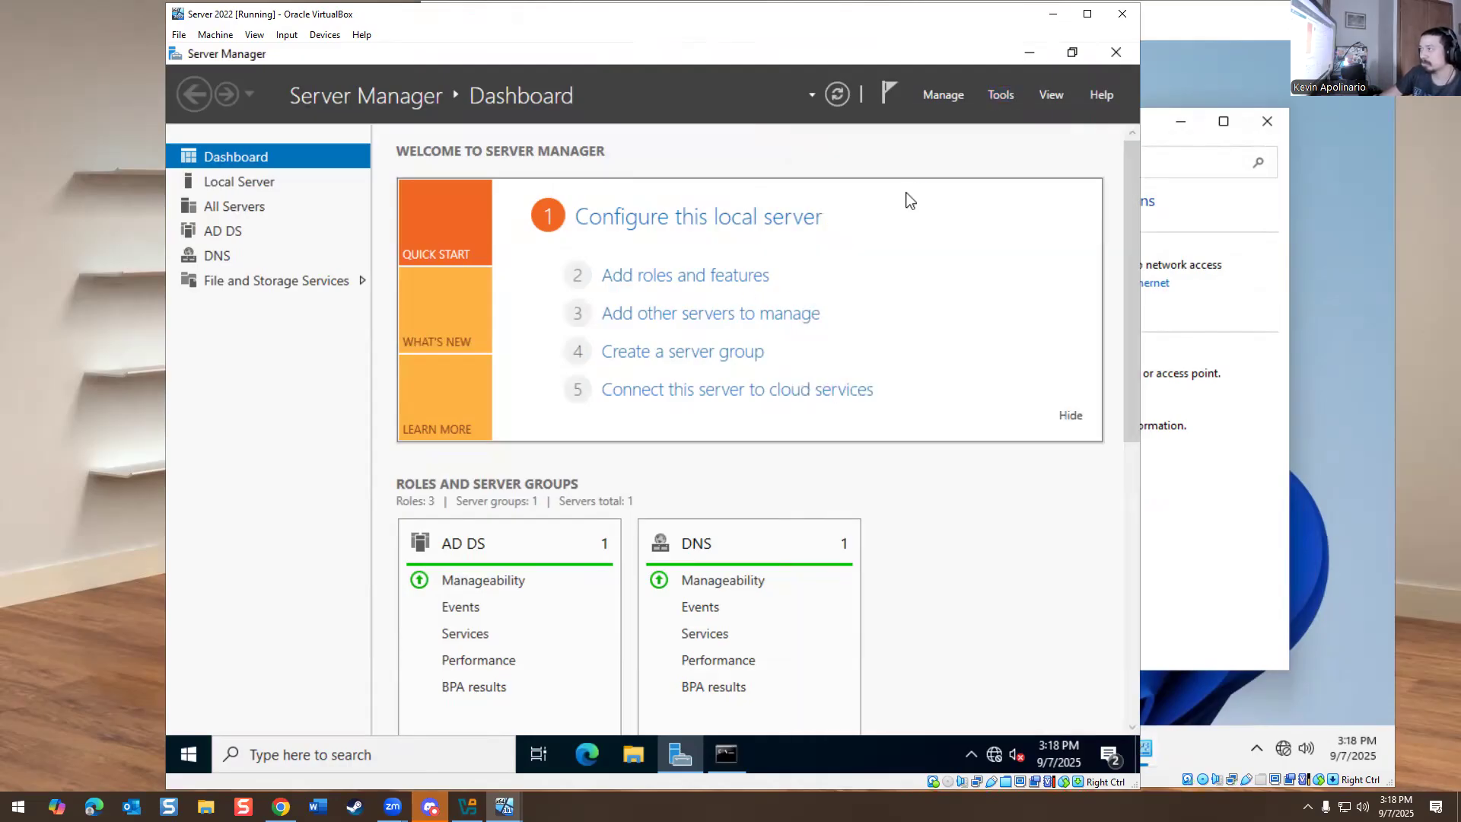
pyautogui.click(305, 251)
pyautogui.rightClick(302, 246)
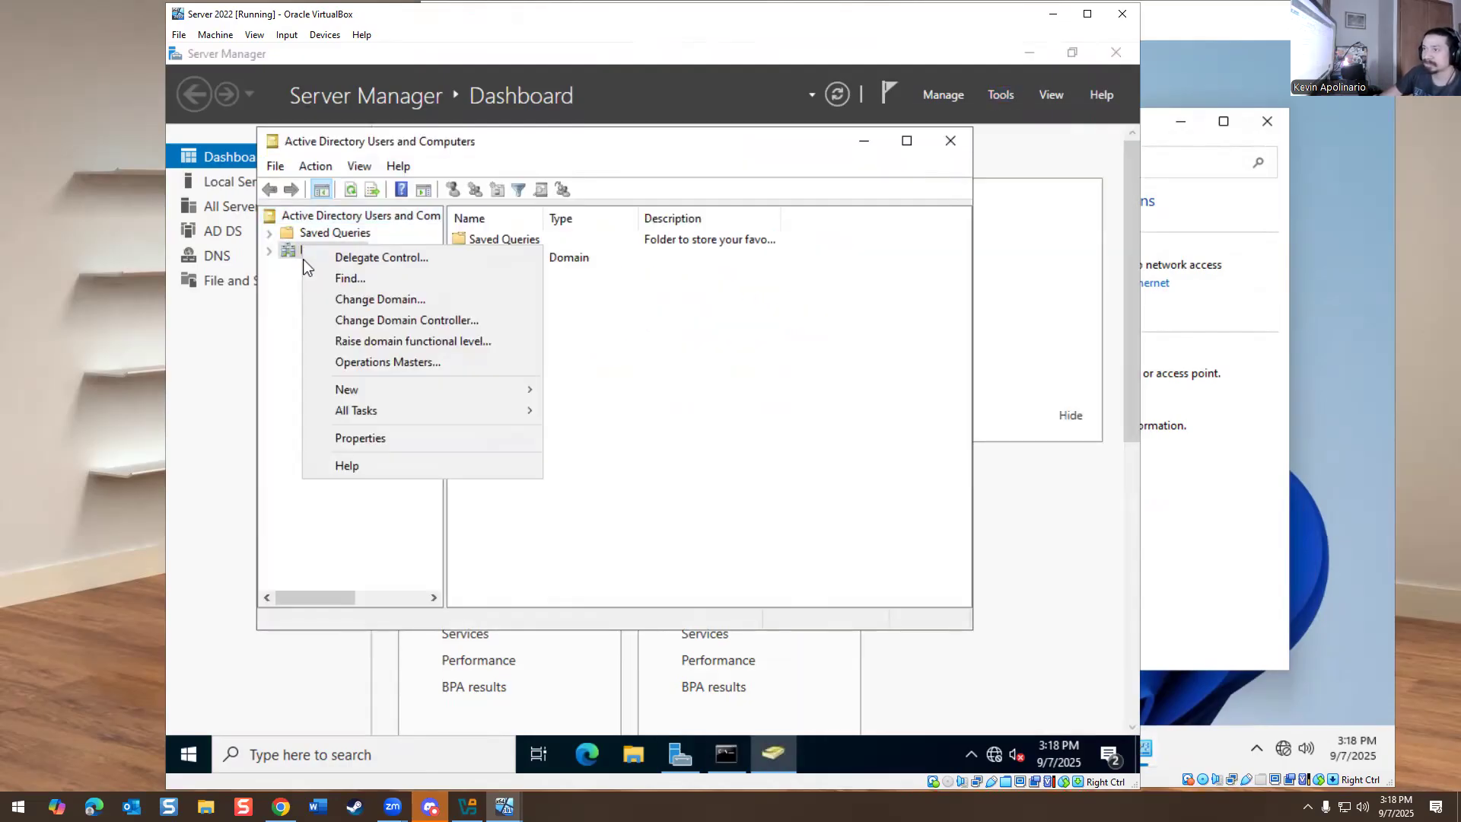
pyautogui.click(349, 435)
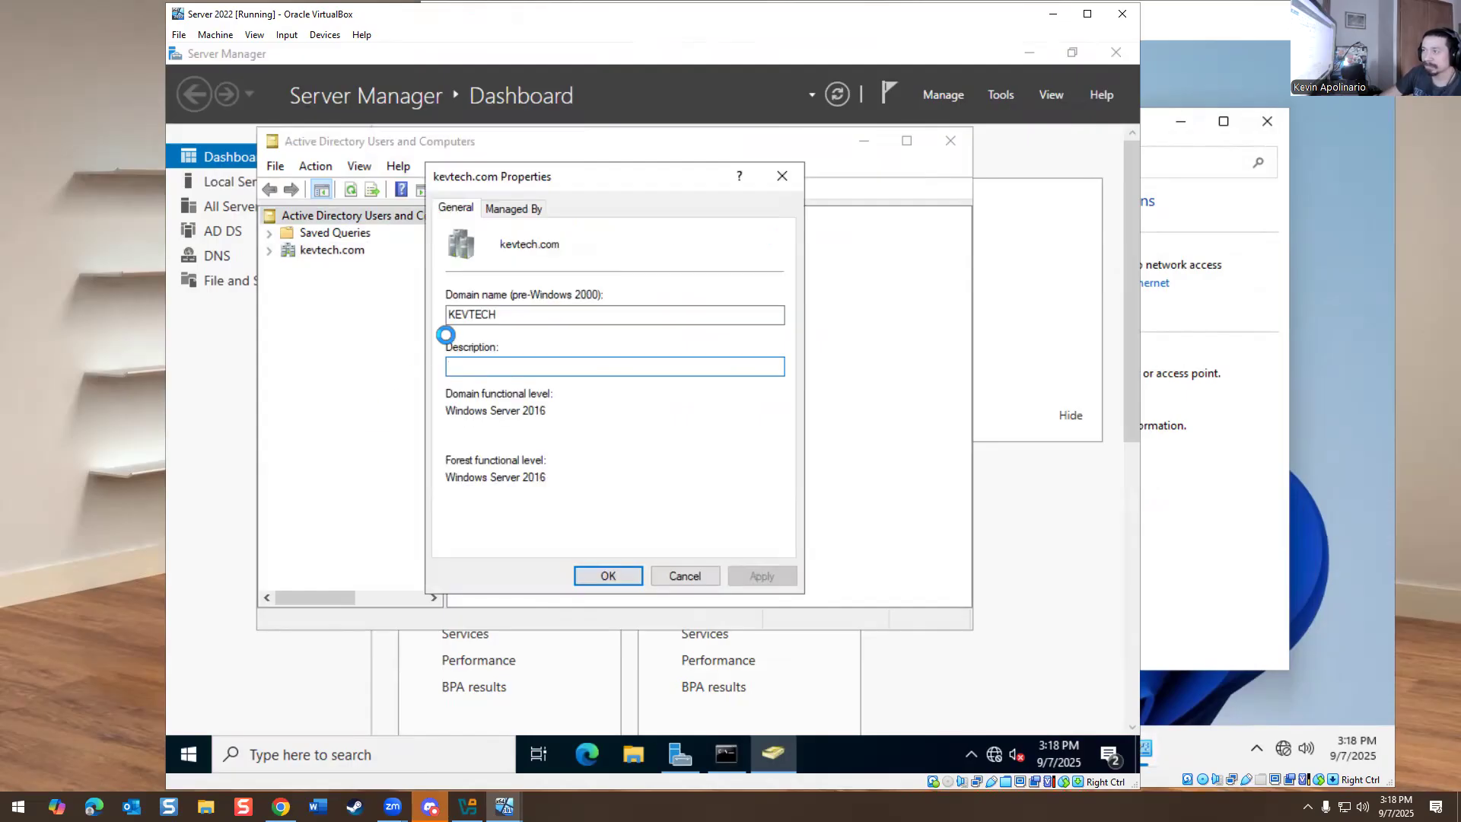
pyautogui.click(497, 211)
pyautogui.click(469, 213)
pyautogui.click(685, 576)
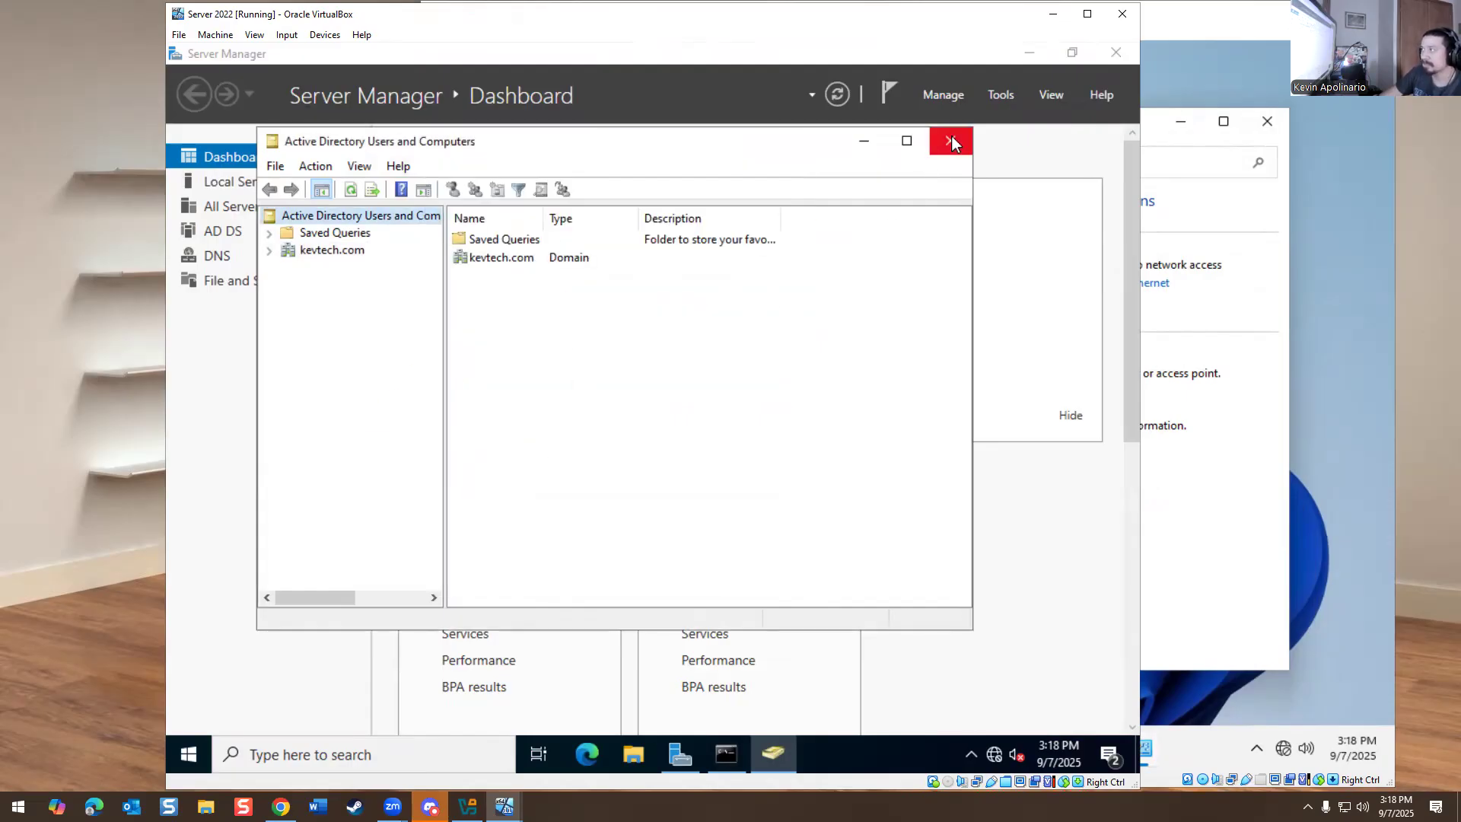
pyautogui.click(951, 141)
pyautogui.click(1029, 53)
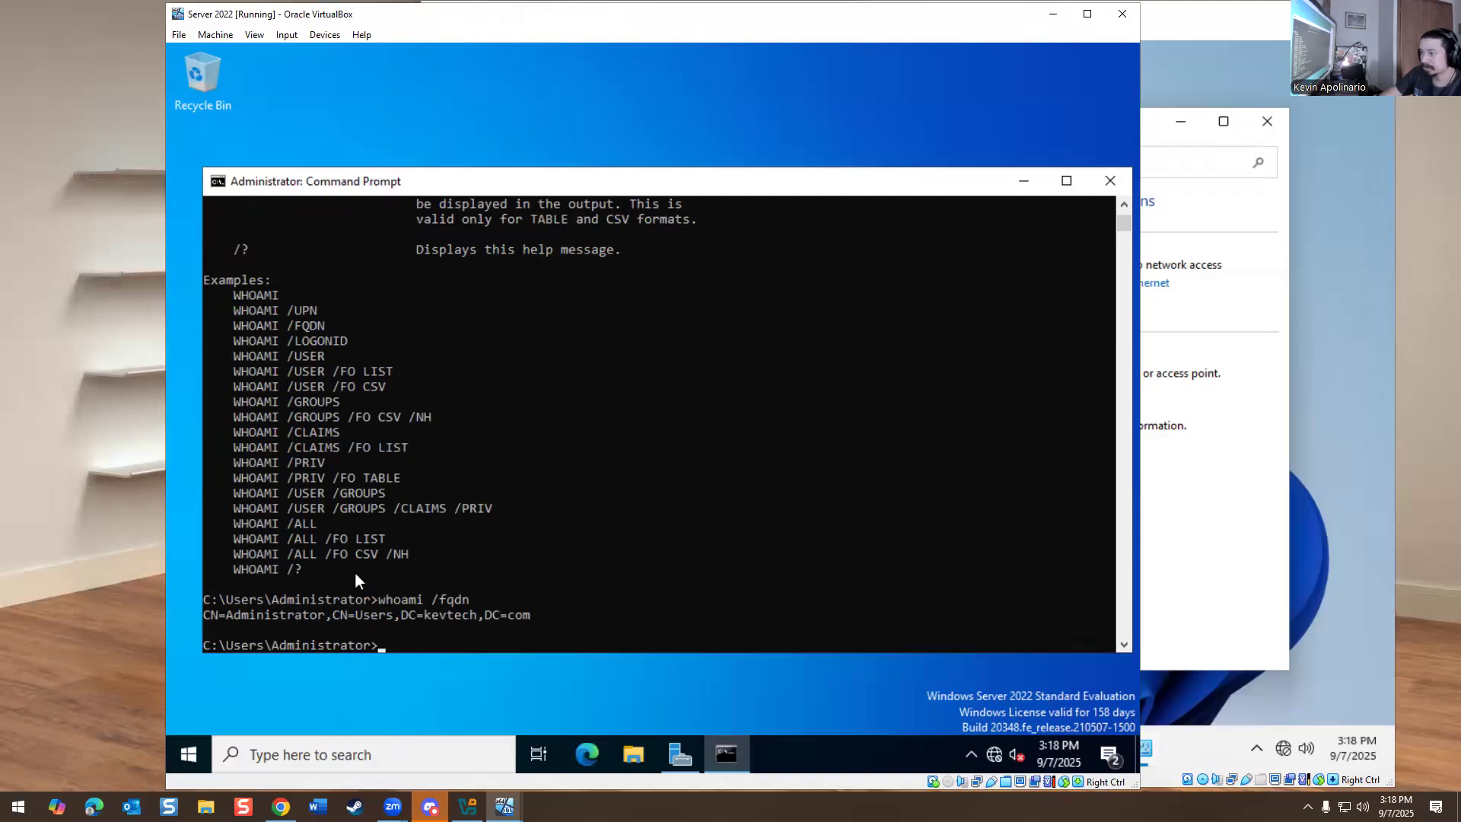
# Run ipconfig on Server 2022 (10.1.10.2, 255.0.0.0, gateway 10.1.10.1), then open Windows 11's search.
pyautogui.click(1175, 497)
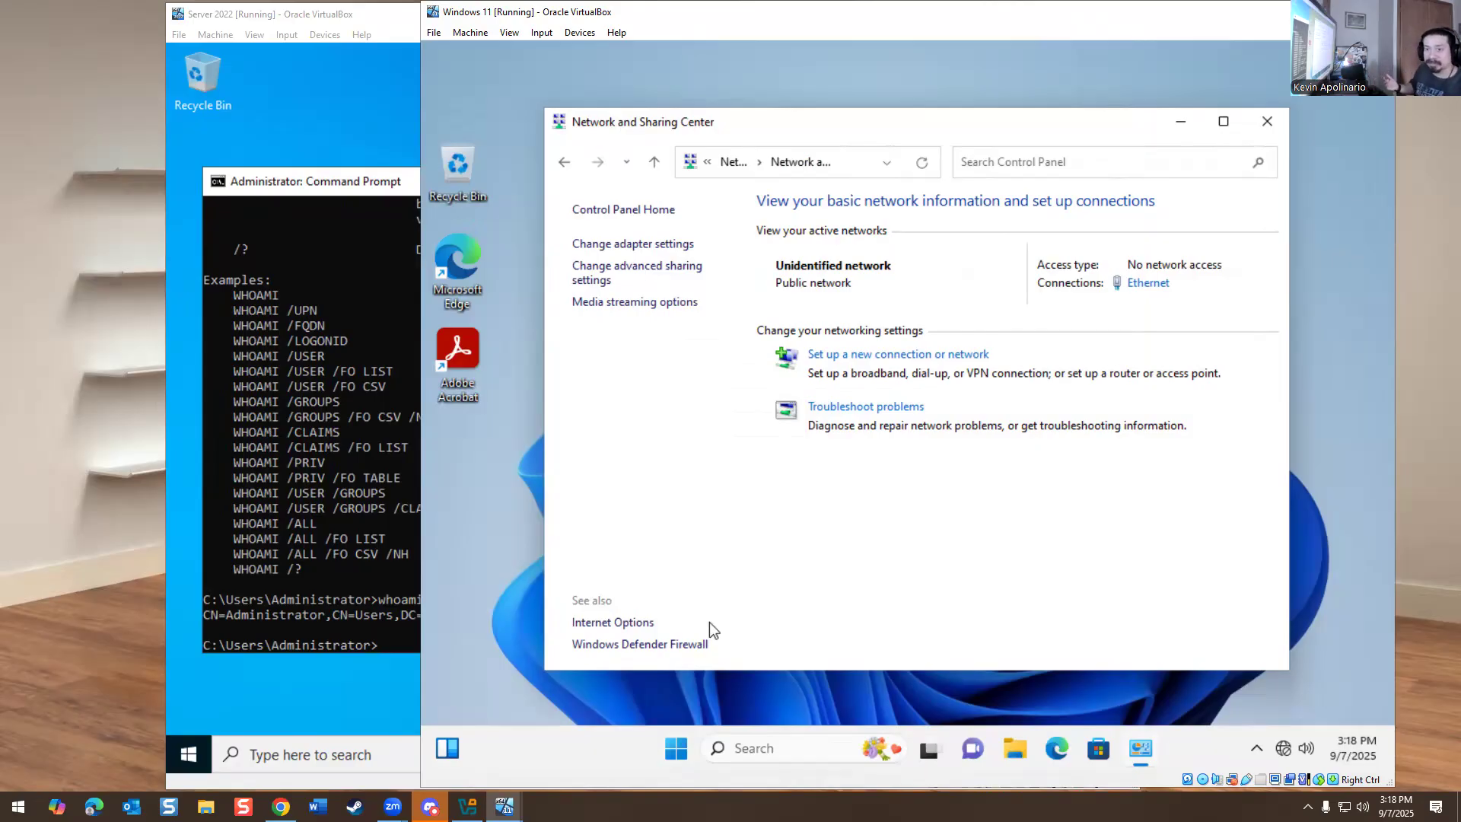
pyautogui.click(358, 377)
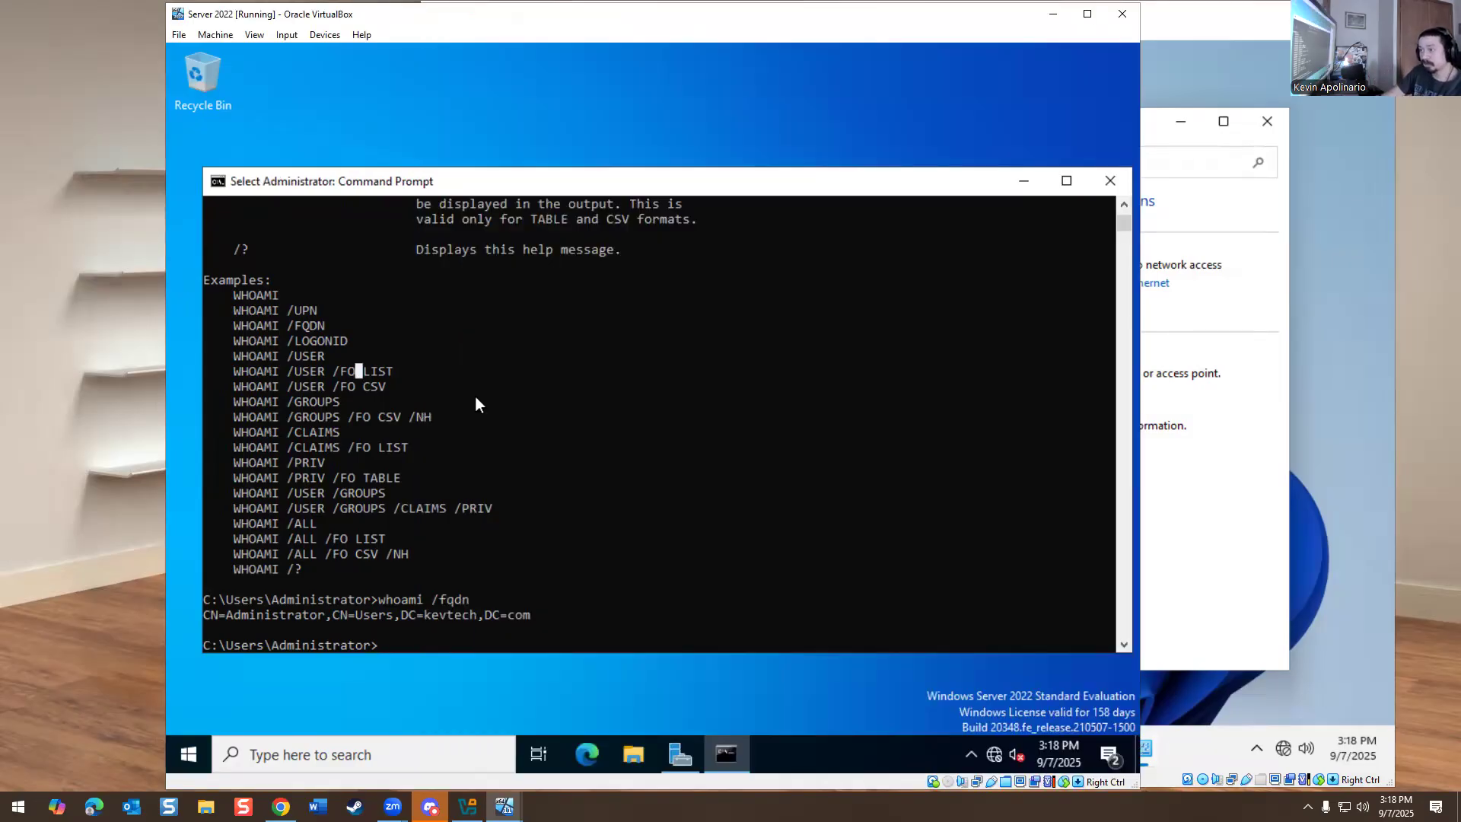
pyautogui.write('ipconfig')
pyautogui.press('Return')
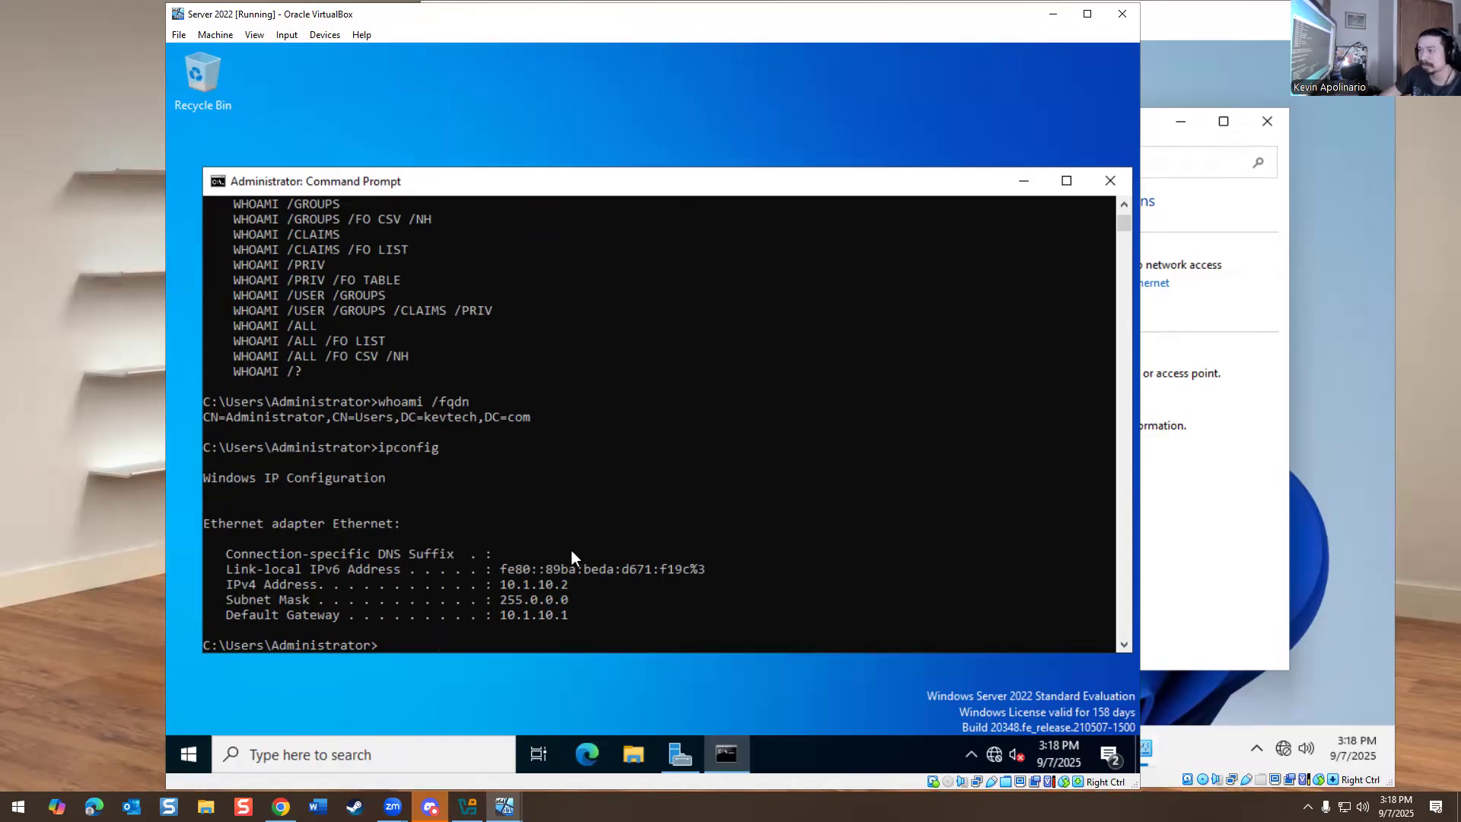
pyautogui.click(1181, 493)
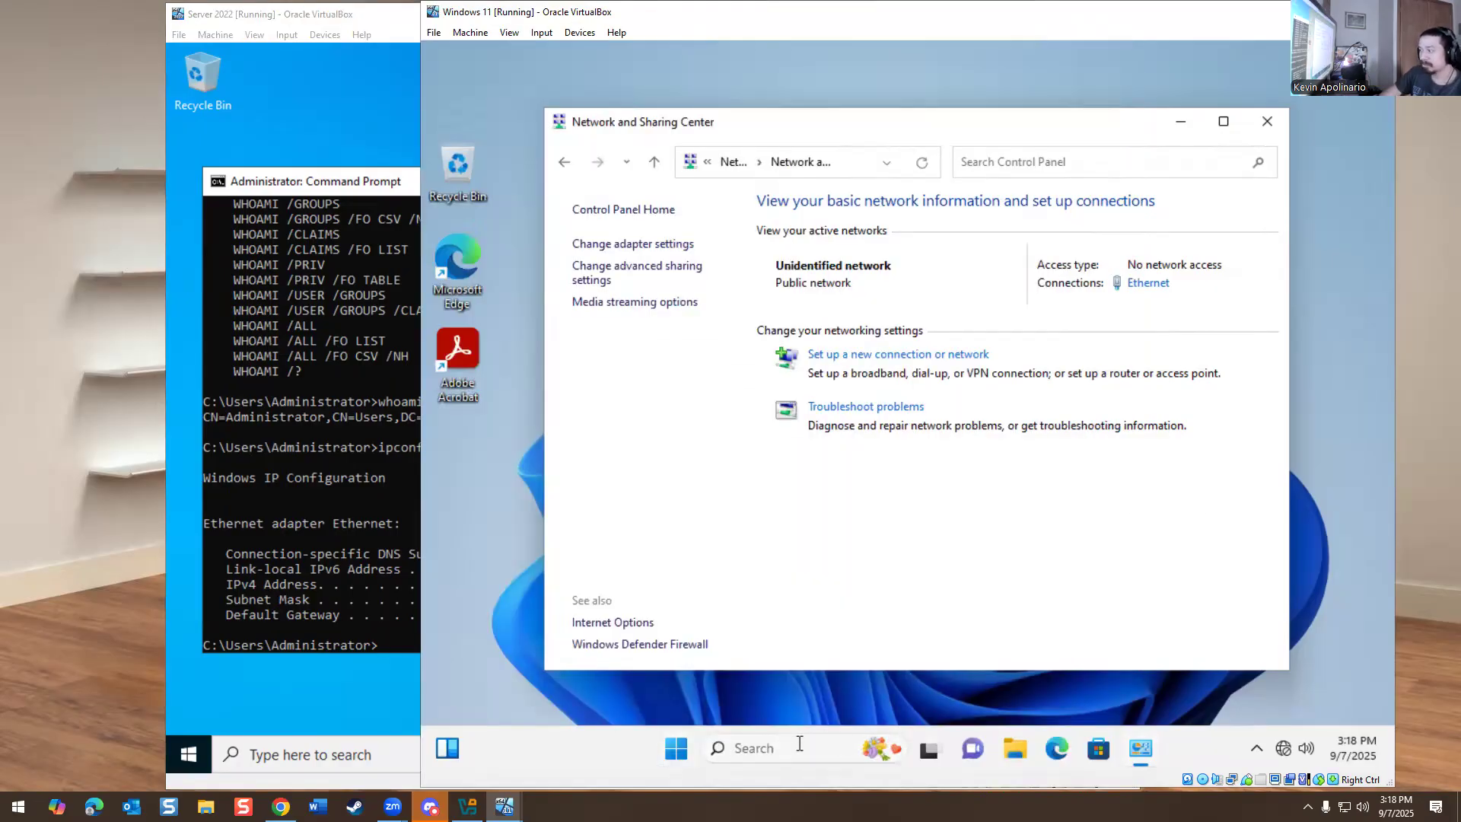
pyautogui.click(677, 753)
# Run ipconfig in a Windows 11 command prompt, showing 10.1.10.3 with gateway 10.1.10.1.
pyautogui.write('cmd')
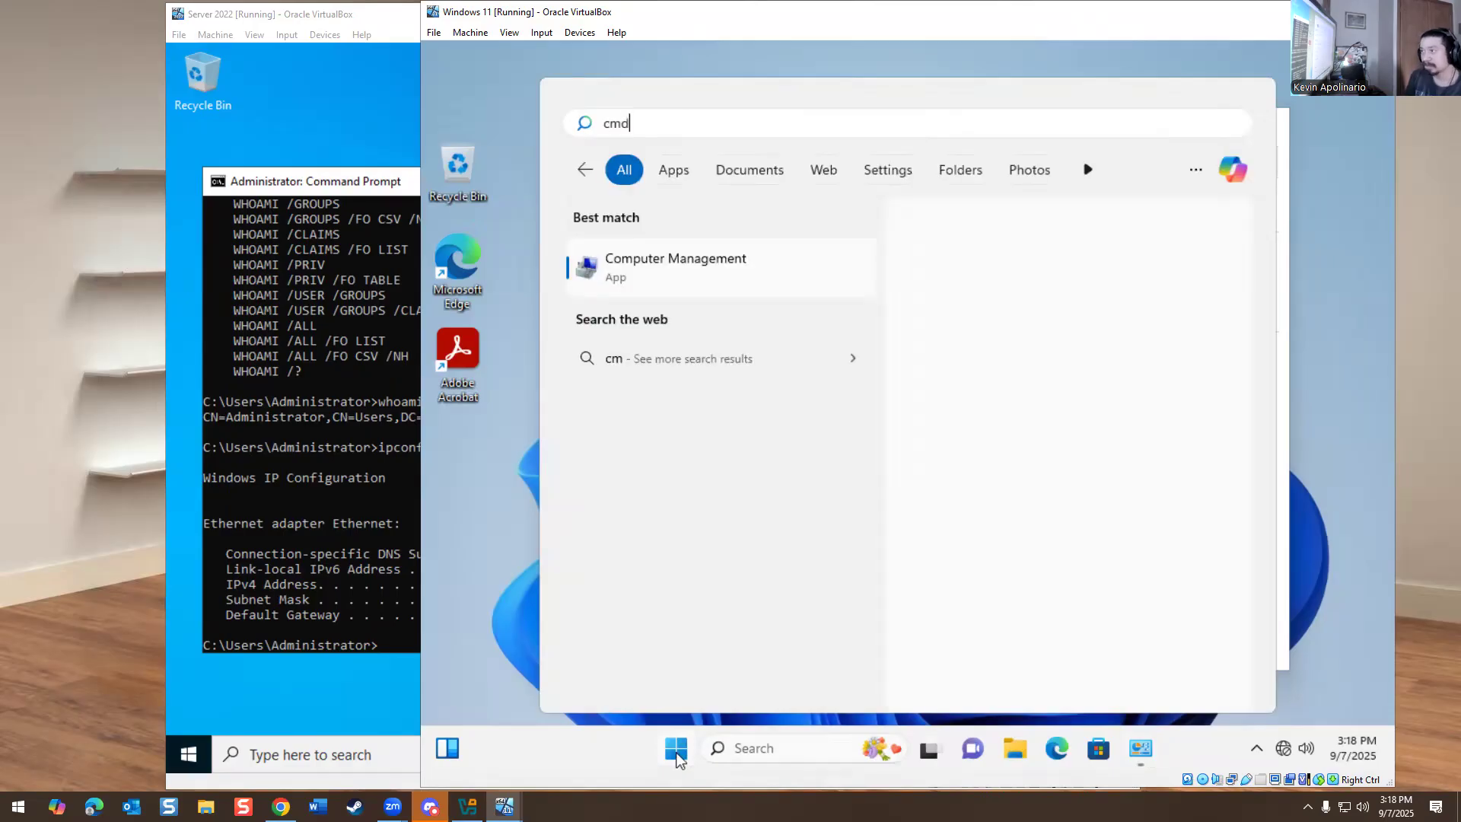
pyautogui.press('Return')
pyautogui.write('u')
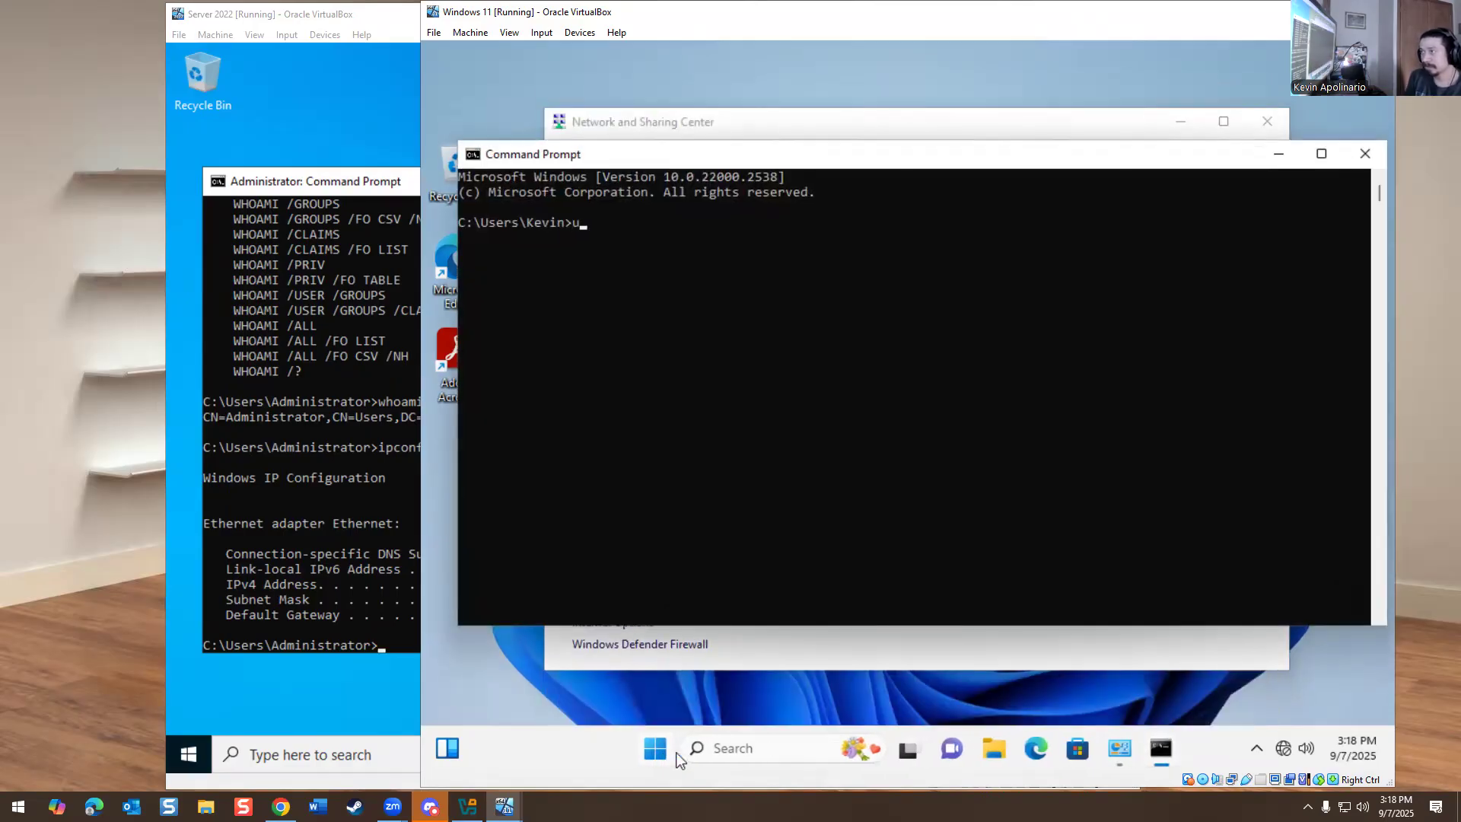
pyautogui.press('BackSpace')
pyautogui.write('ipconfig')
pyautogui.press('Return')
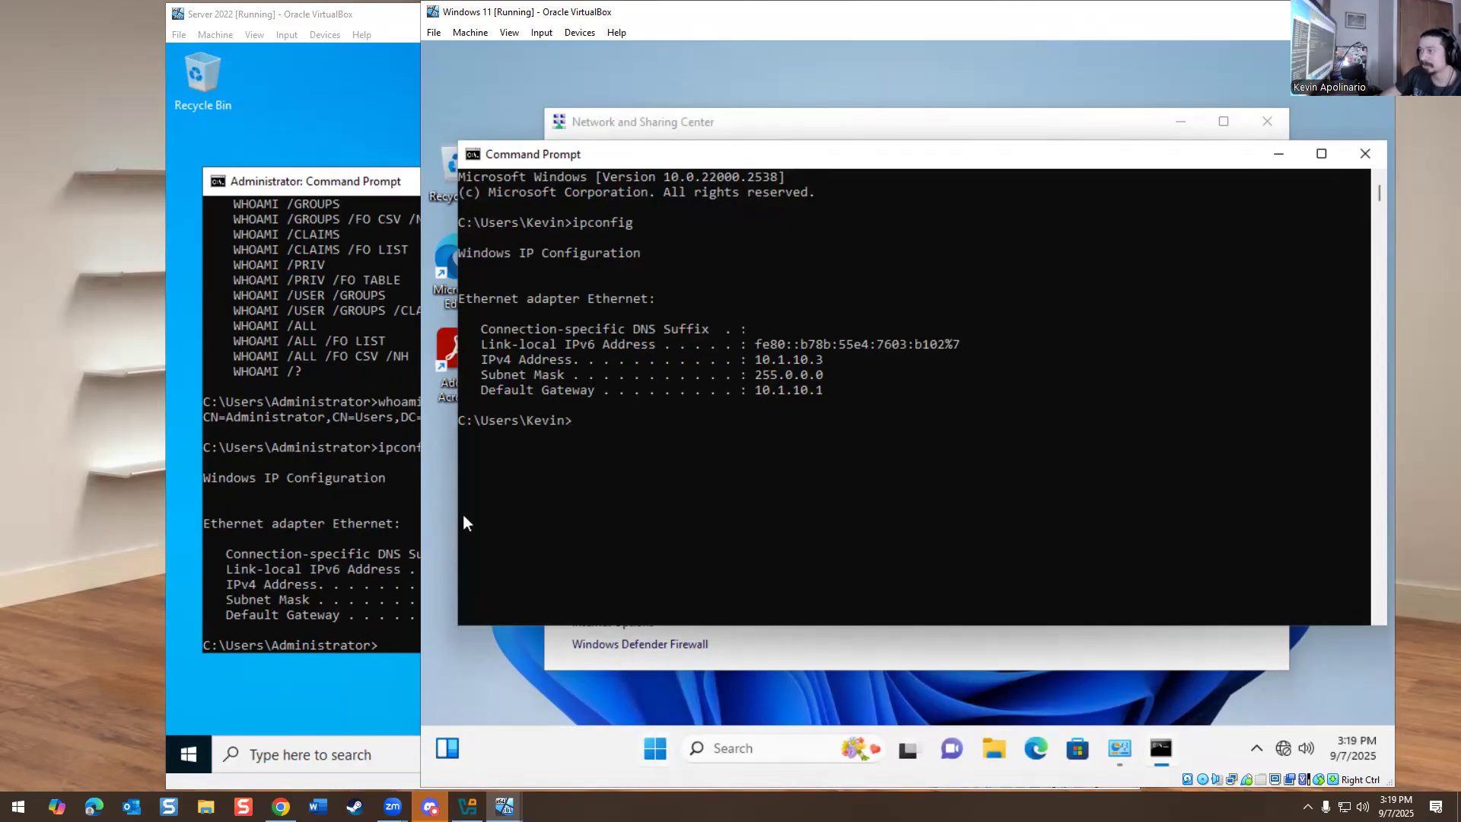
# Compare it with the Server 2022 VM's IP configuration, then close the Windows 11 command prompt.
pyautogui.click(421, 434)
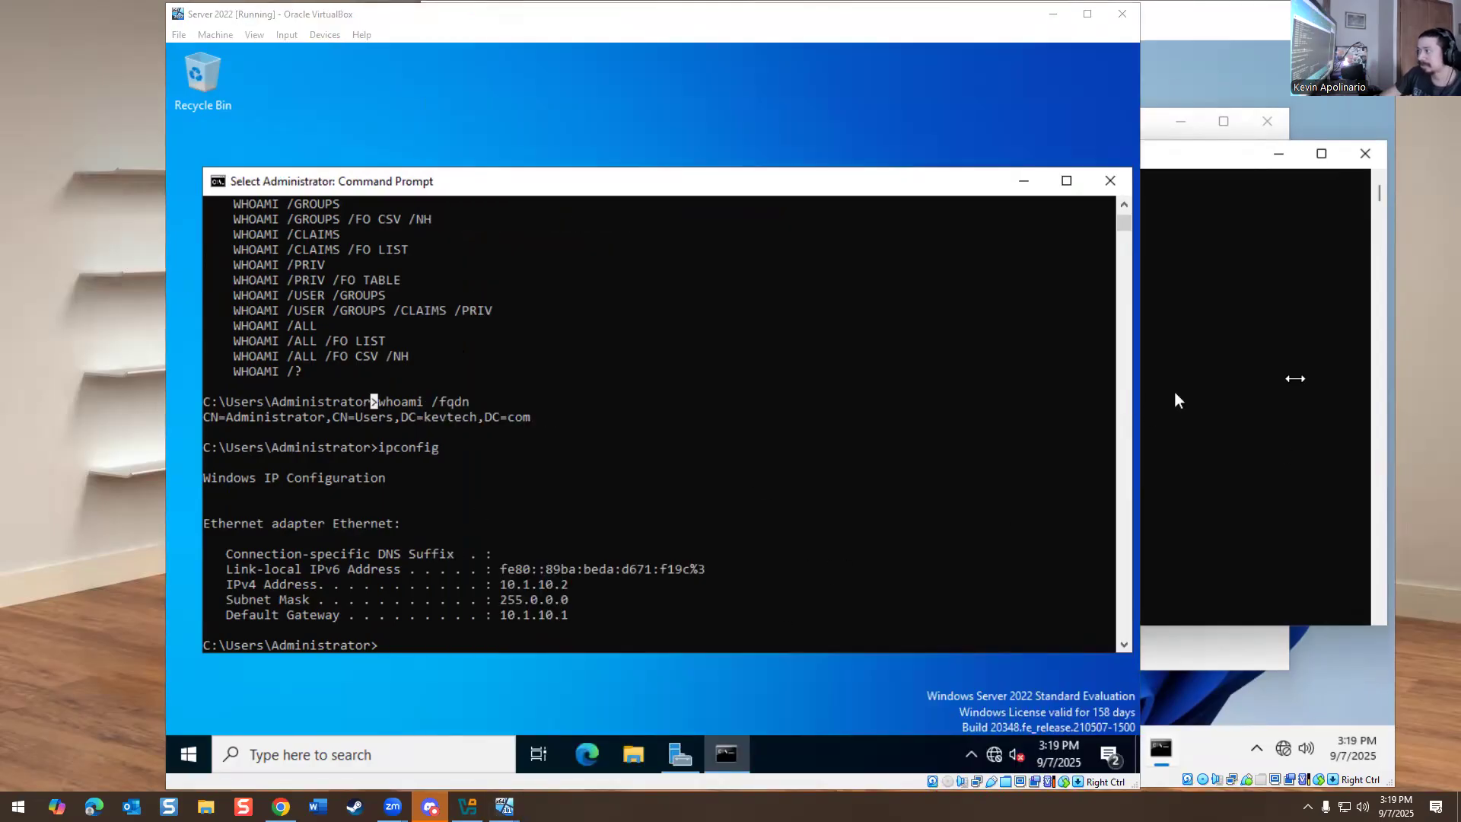
pyautogui.click(1175, 390)
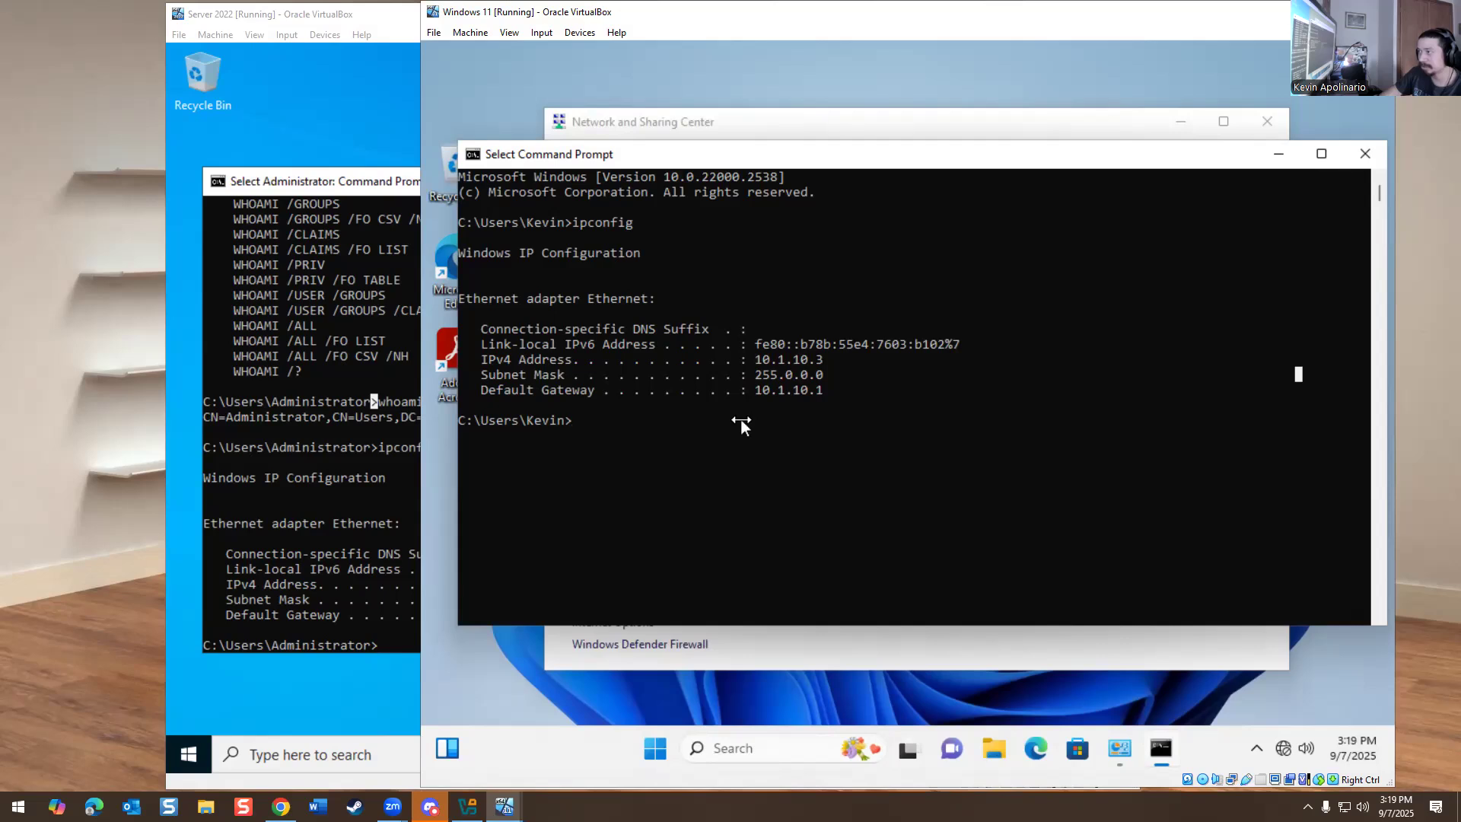
pyautogui.click(305, 342)
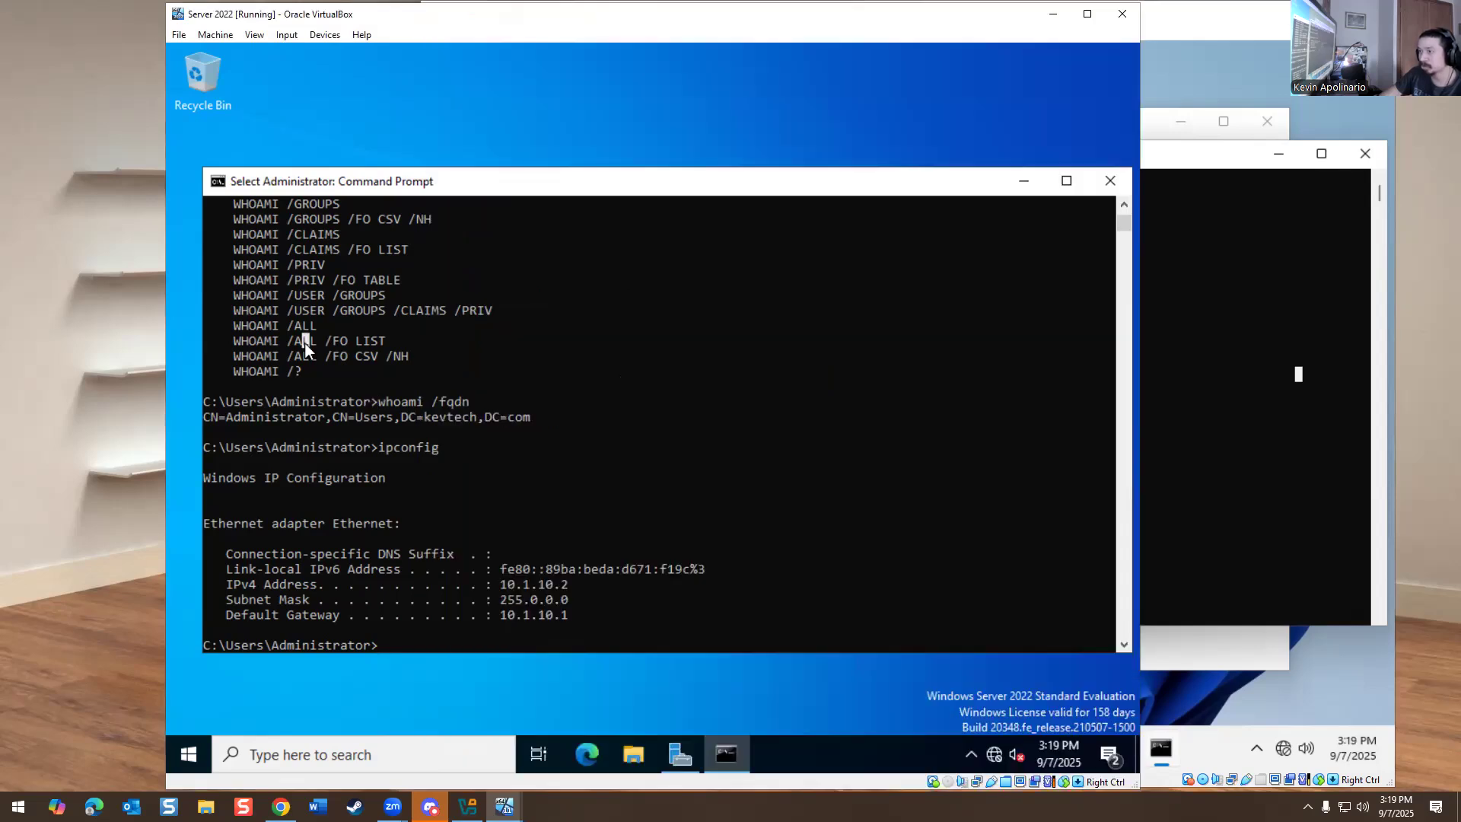
pyautogui.click(1337, 354)
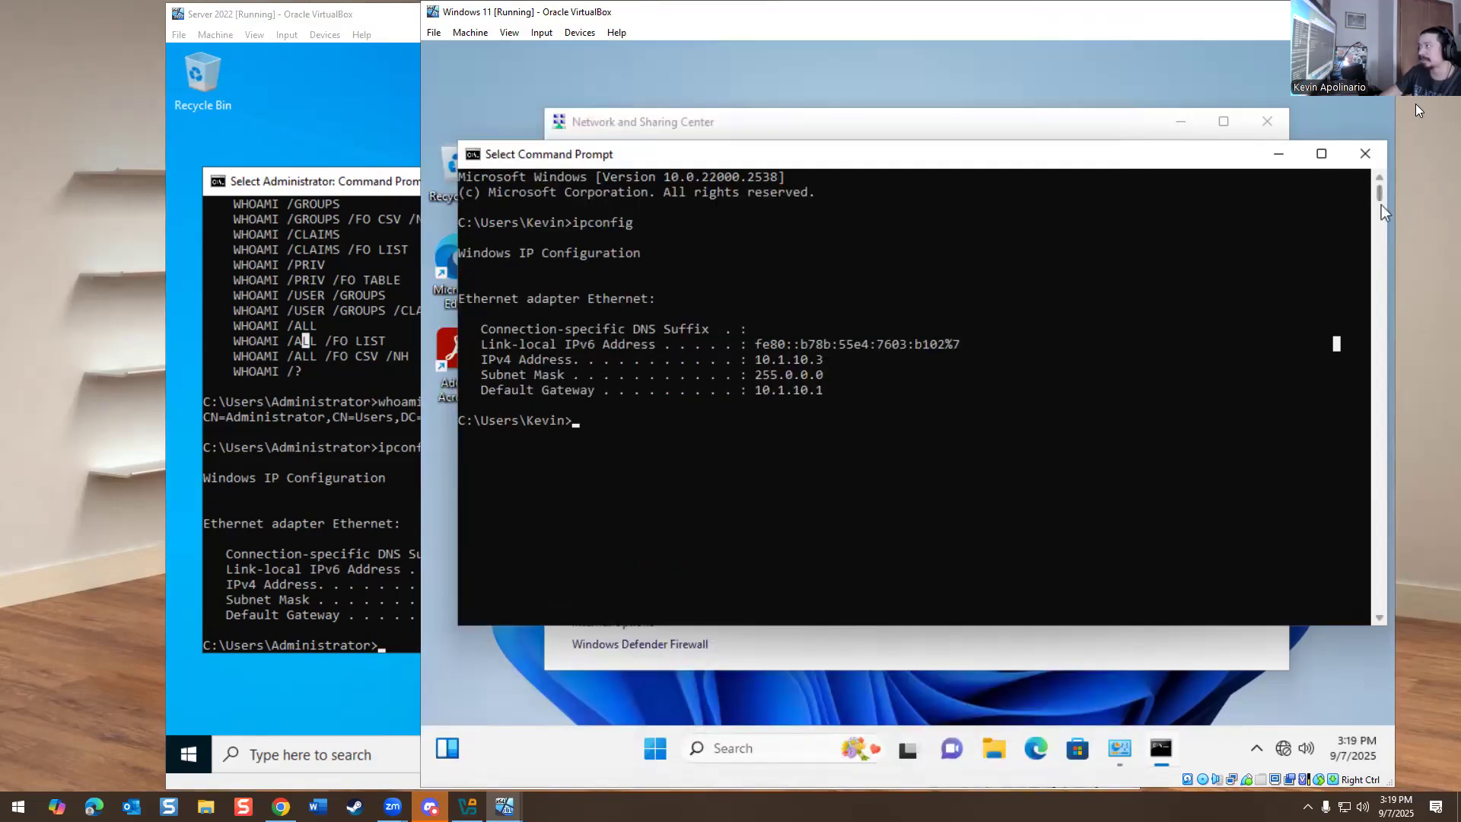
pyautogui.hotkey('alt', 'Tab')
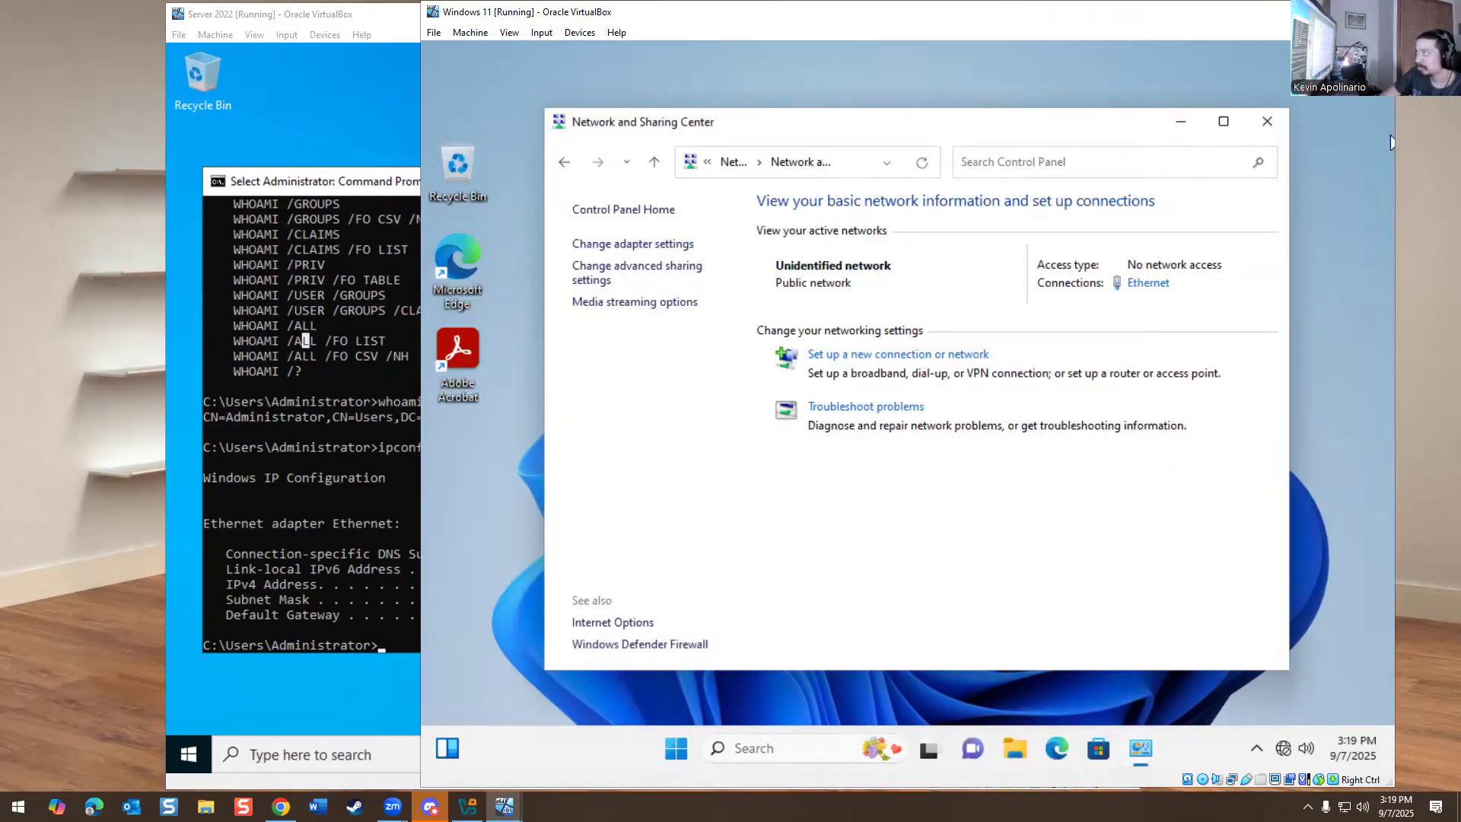
# From This PC's Properties, open Desktop01's About page and its 'Domain or workgroup' settings.
pyautogui.click(1267, 122)
pyautogui.click(1036, 749)
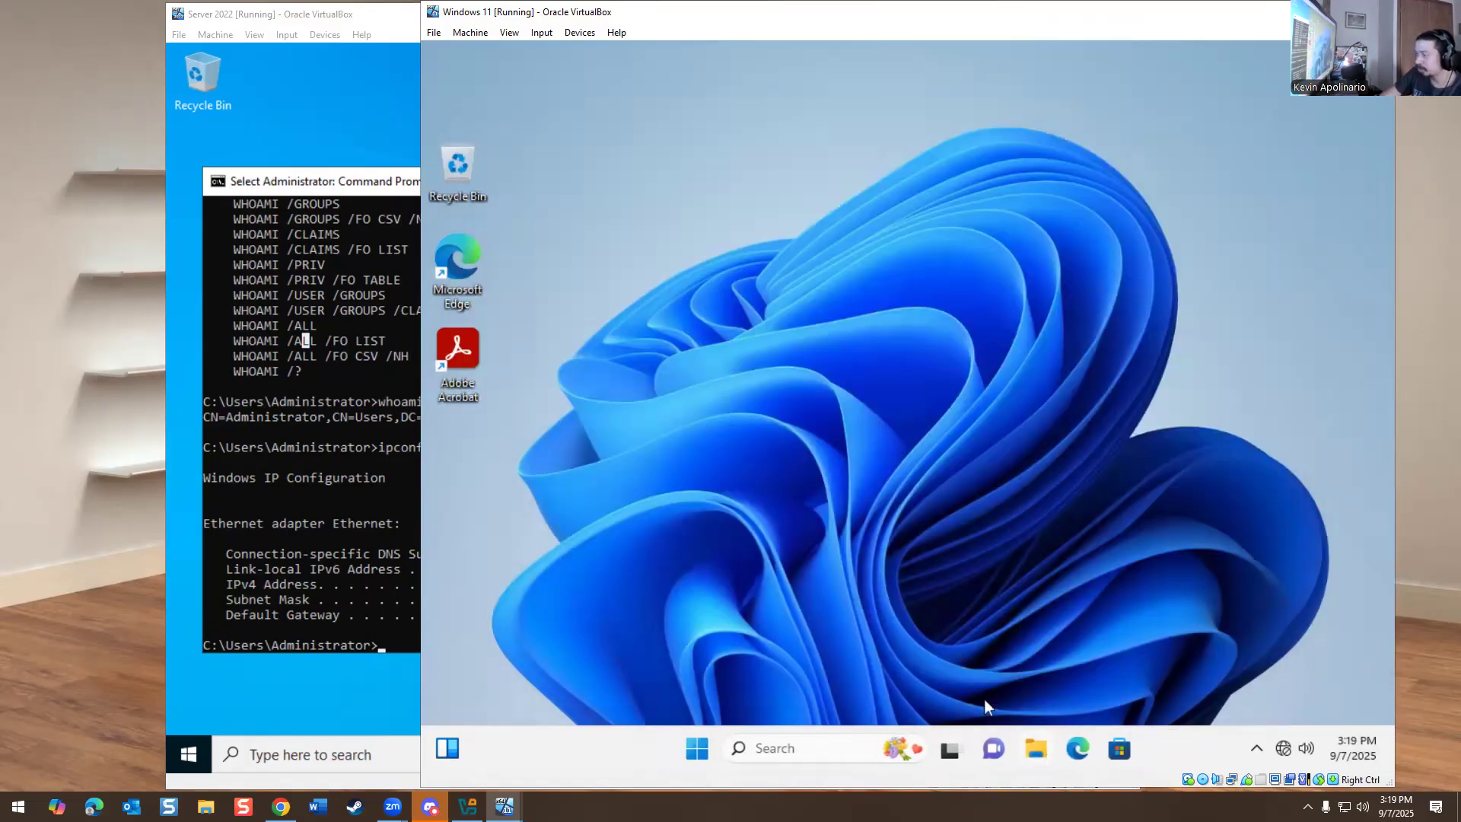
pyautogui.rightClick(605, 527)
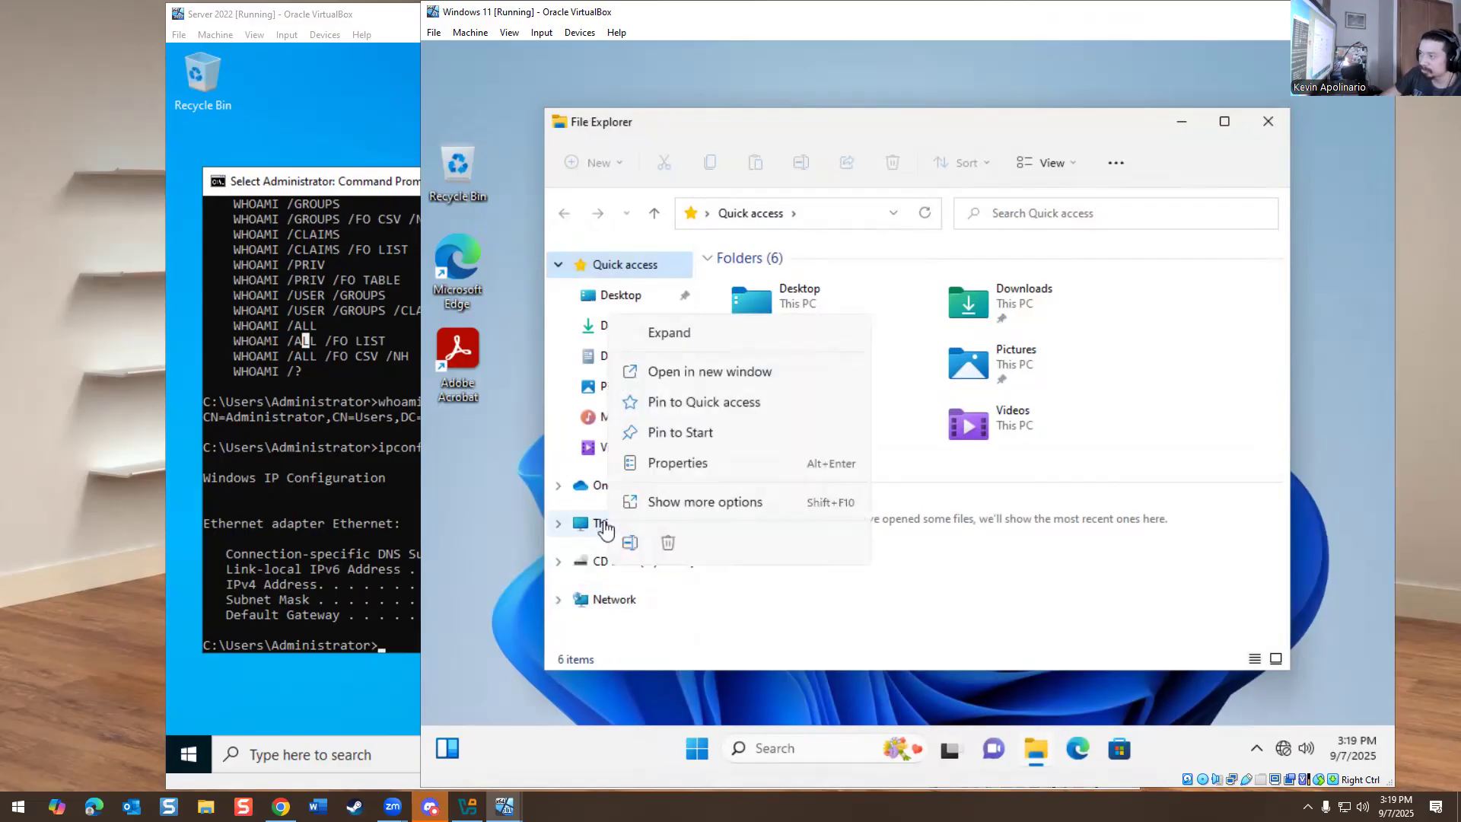
pyautogui.click(1269, 124)
pyautogui.click(1033, 763)
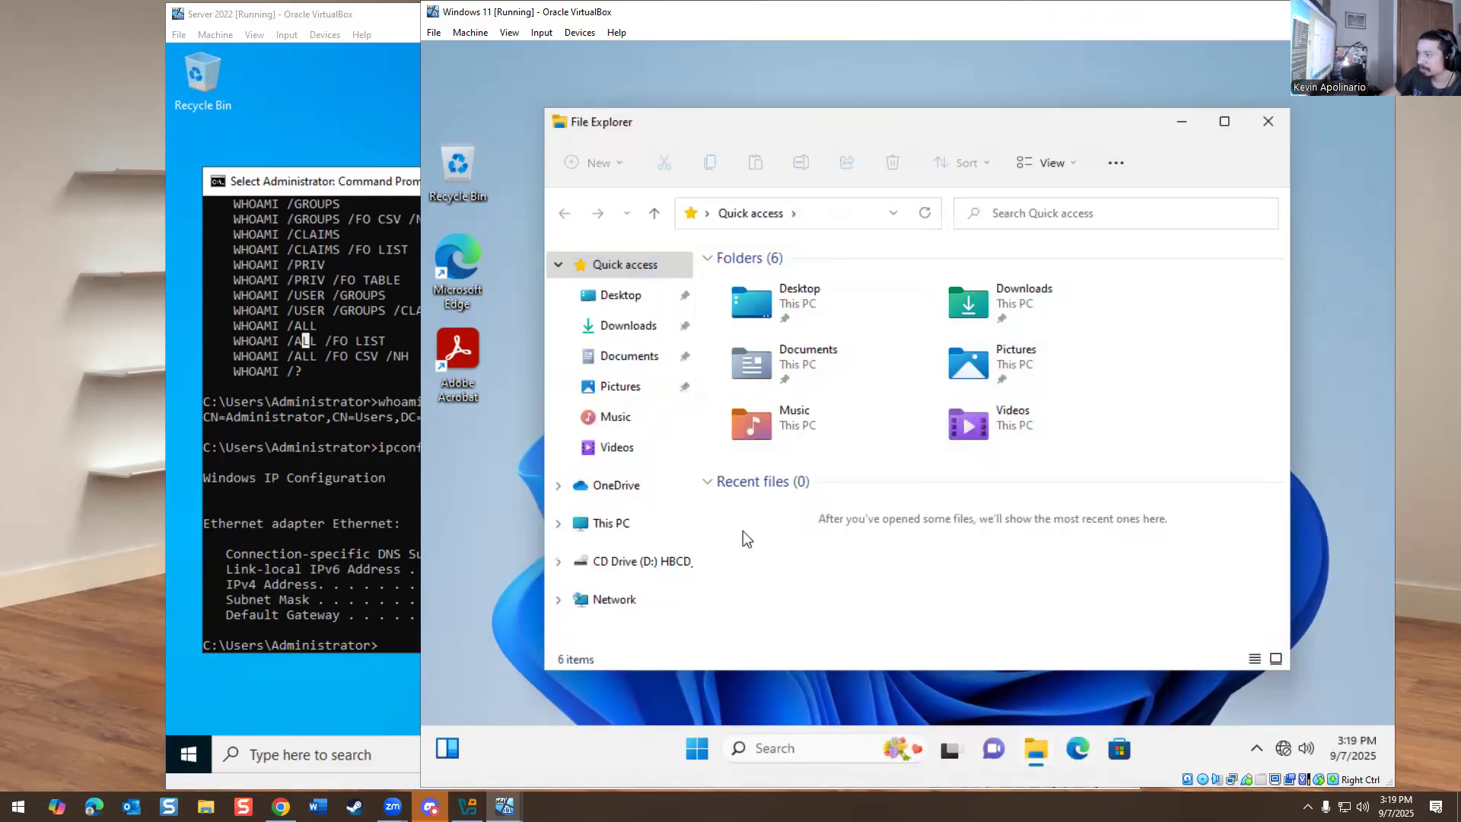
pyautogui.rightClick(563, 524)
pyautogui.rightClick(580, 564)
pyautogui.click(636, 455)
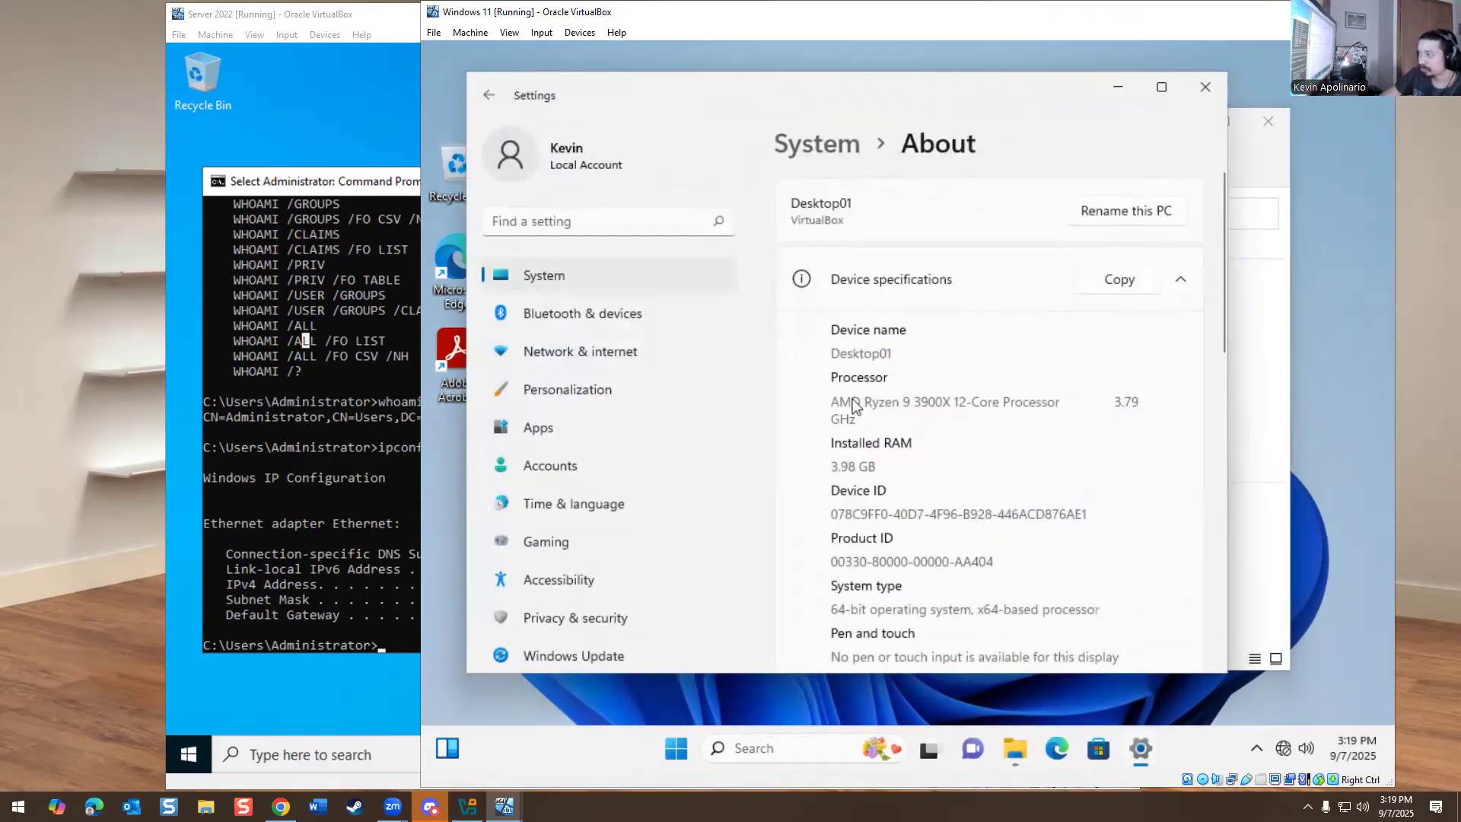
pyautogui.scroll(-3, 1076, 304)
pyautogui.scroll(-3, 1099, 395)
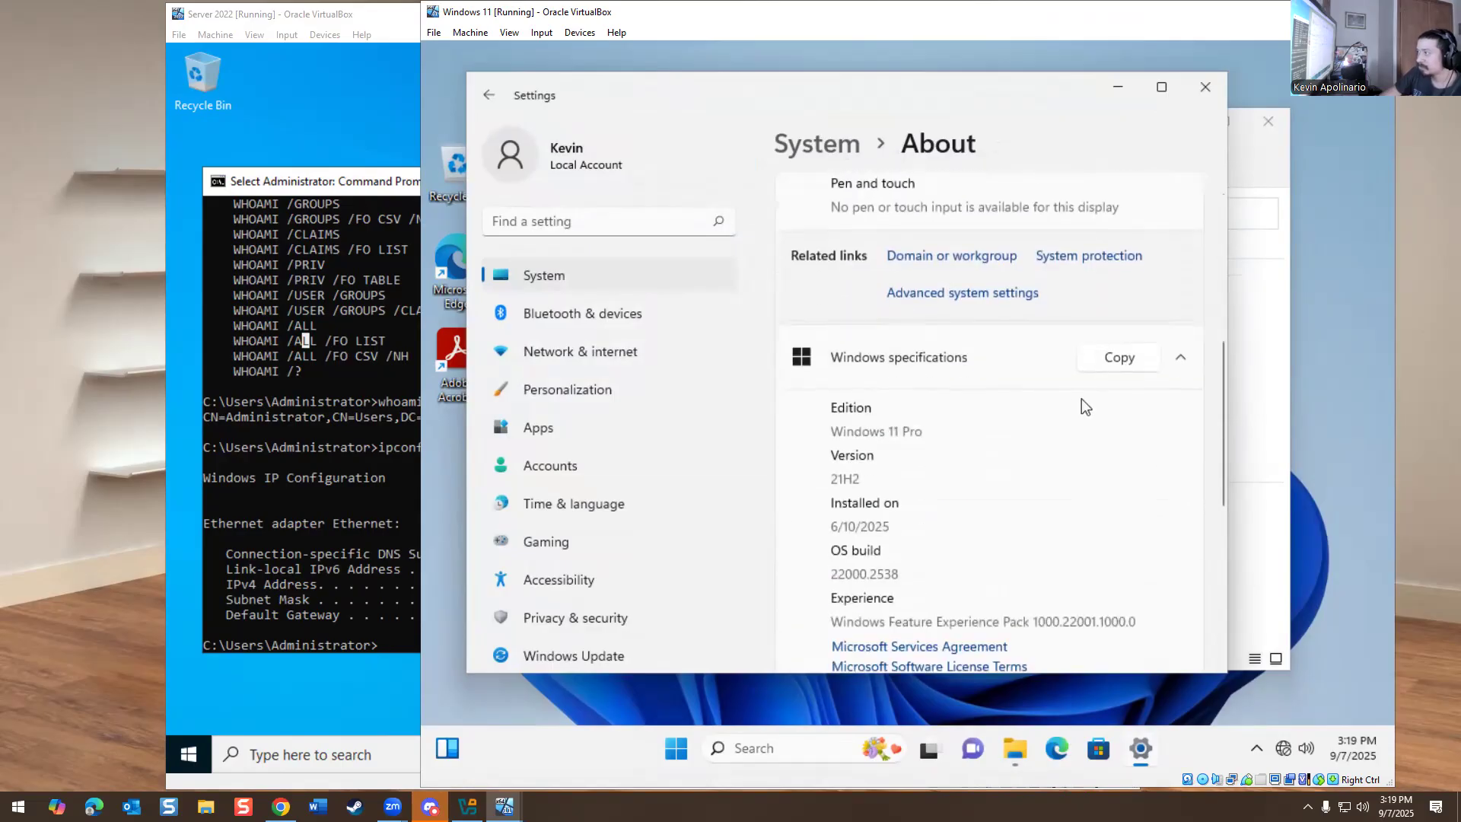
pyautogui.click(935, 260)
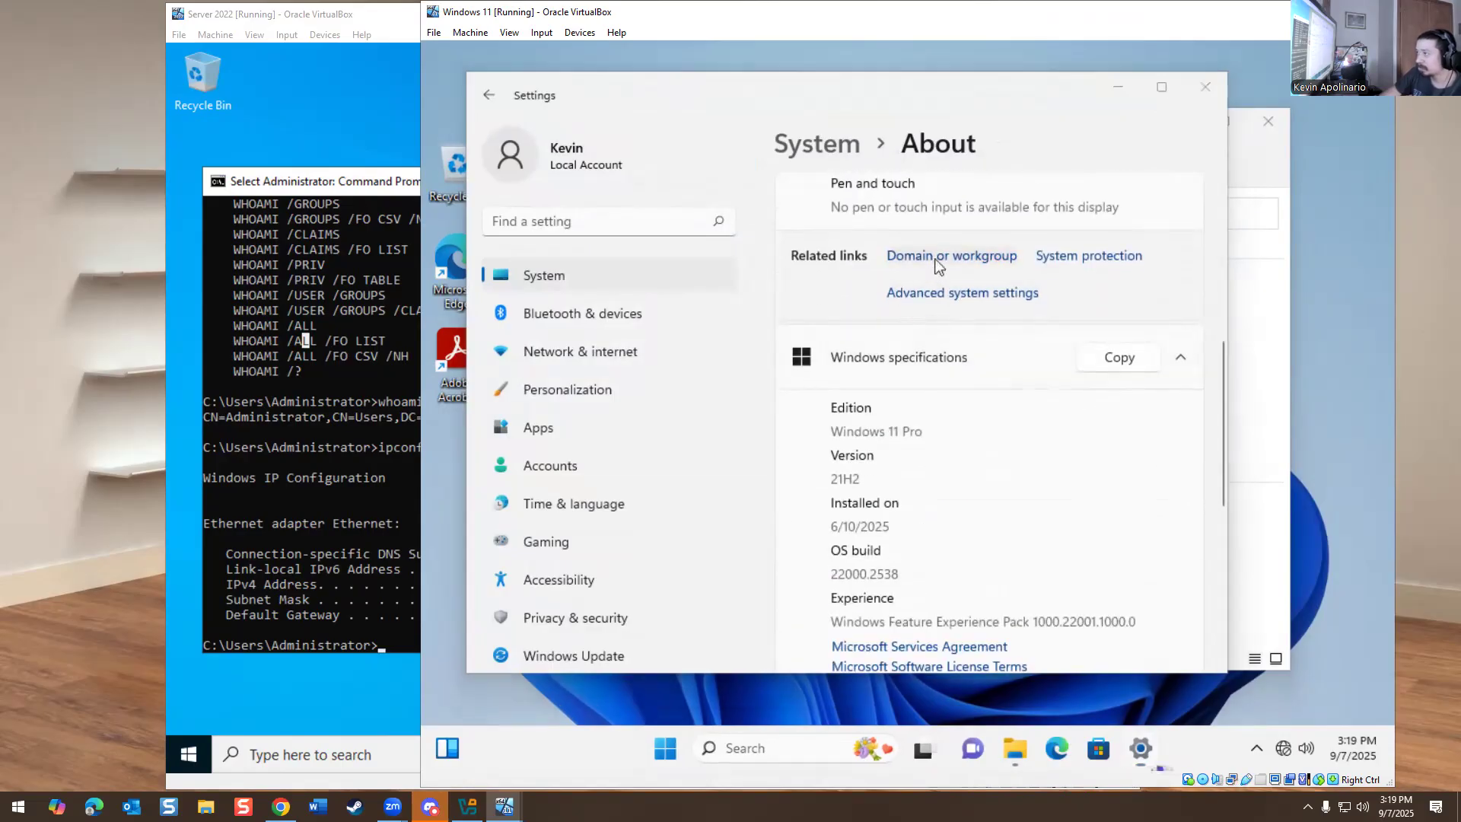
# Change Desktop01's membership to the kevtech.com domain, authenticating as the domain administrator.
pyautogui.click(856, 448)
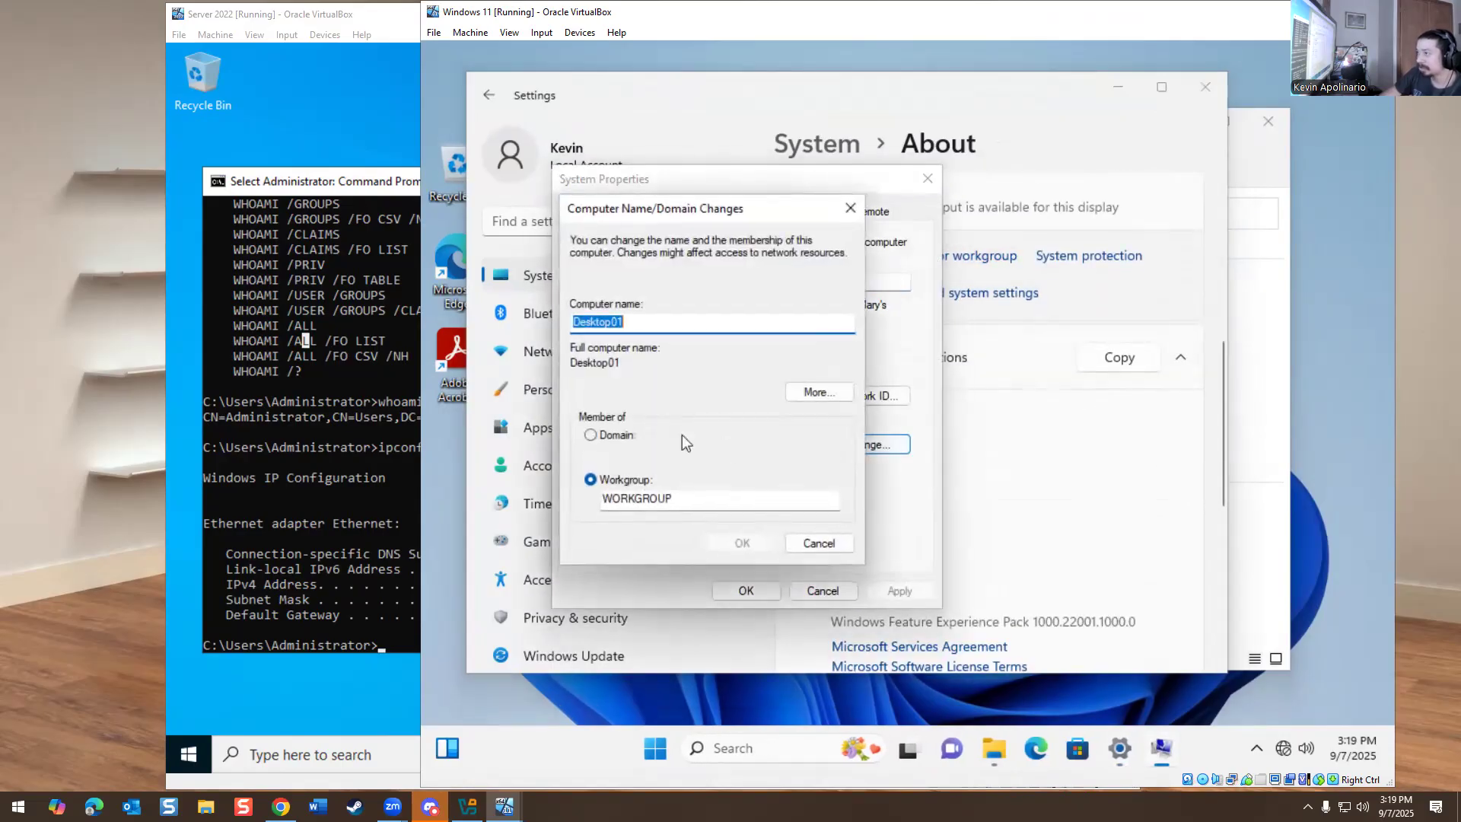
pyautogui.click(591, 437)
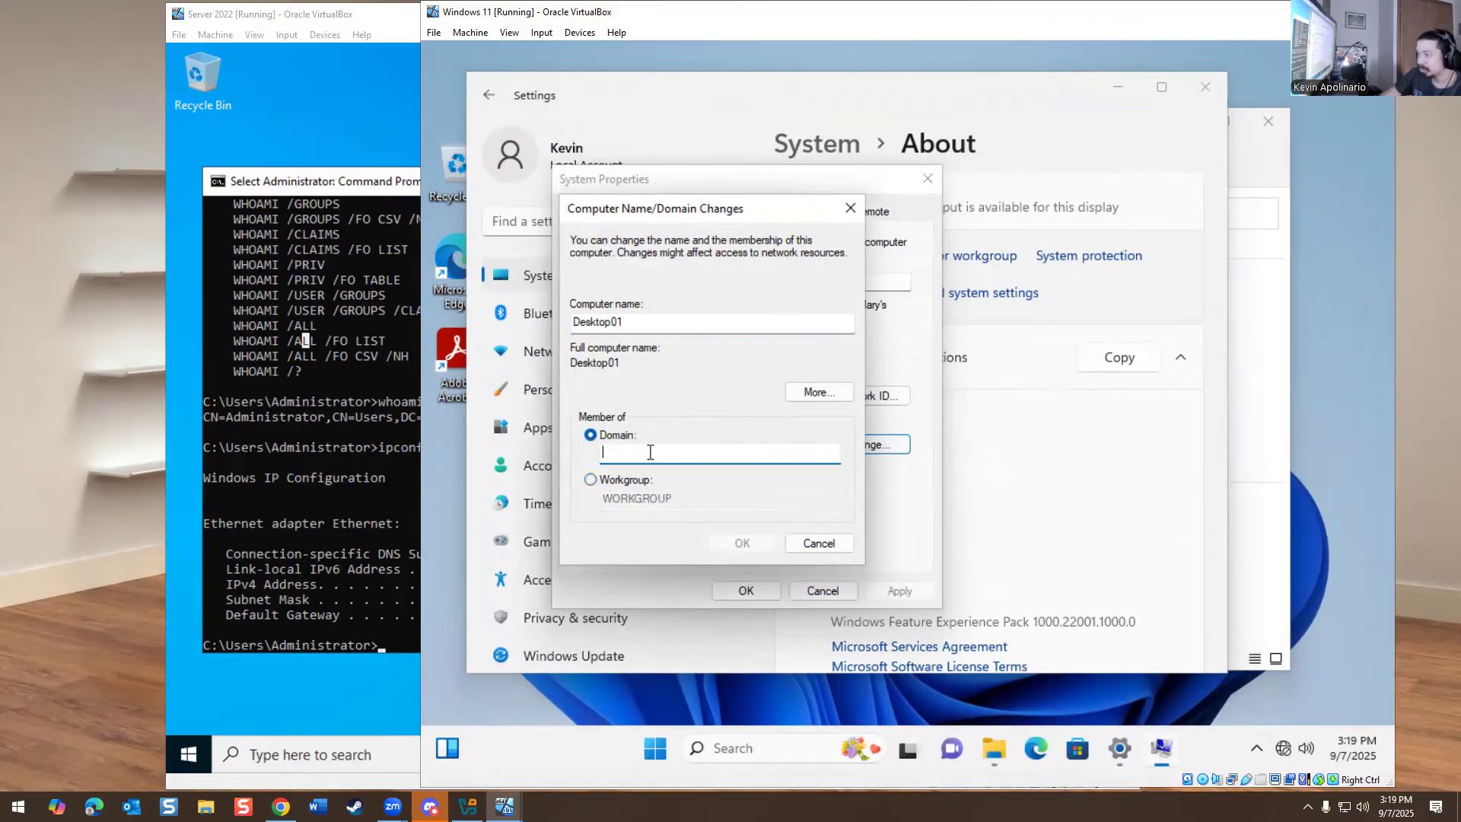
pyautogui.write('kevtech.com')
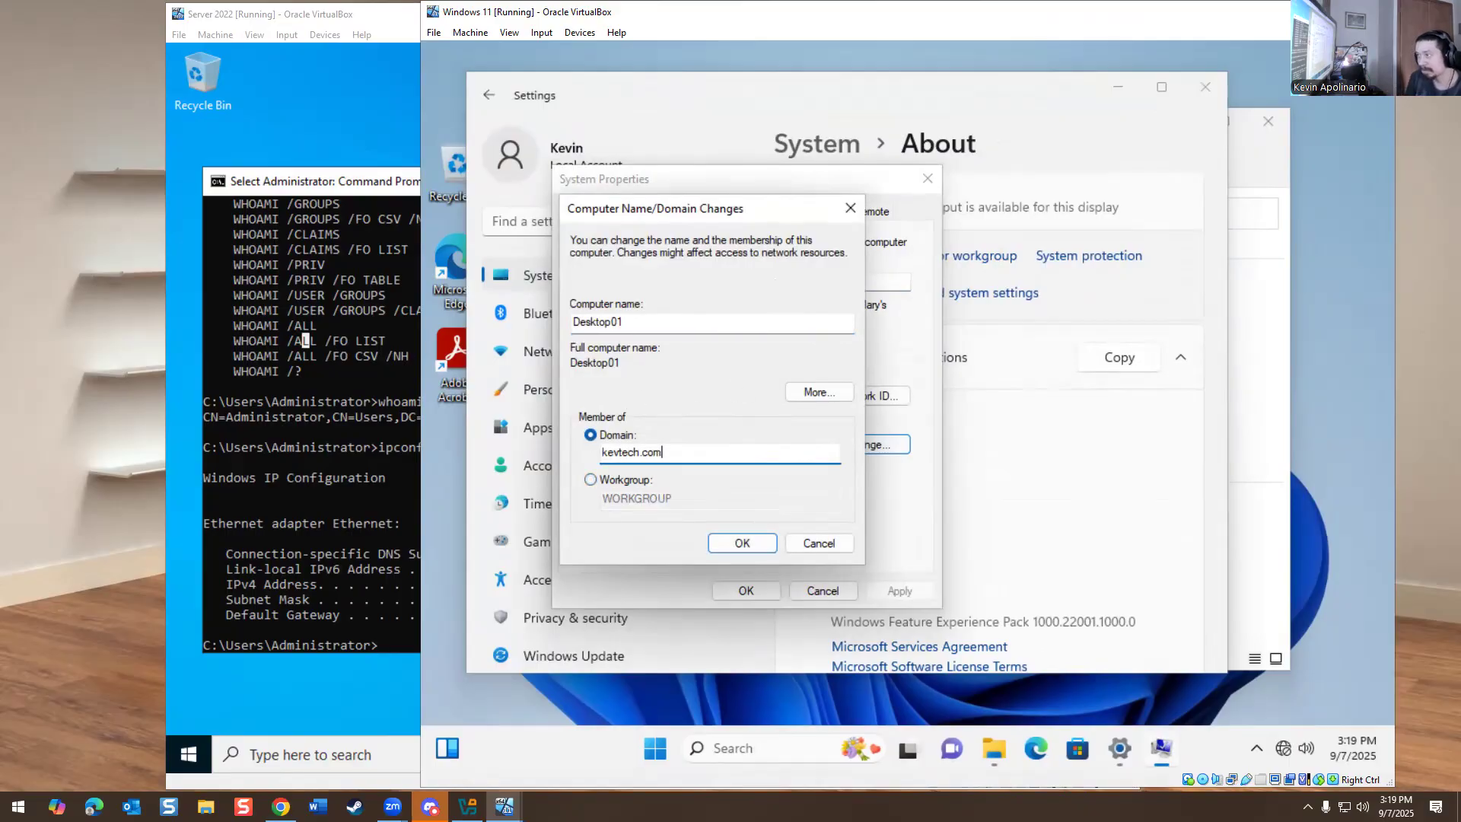
pyautogui.press('Return')
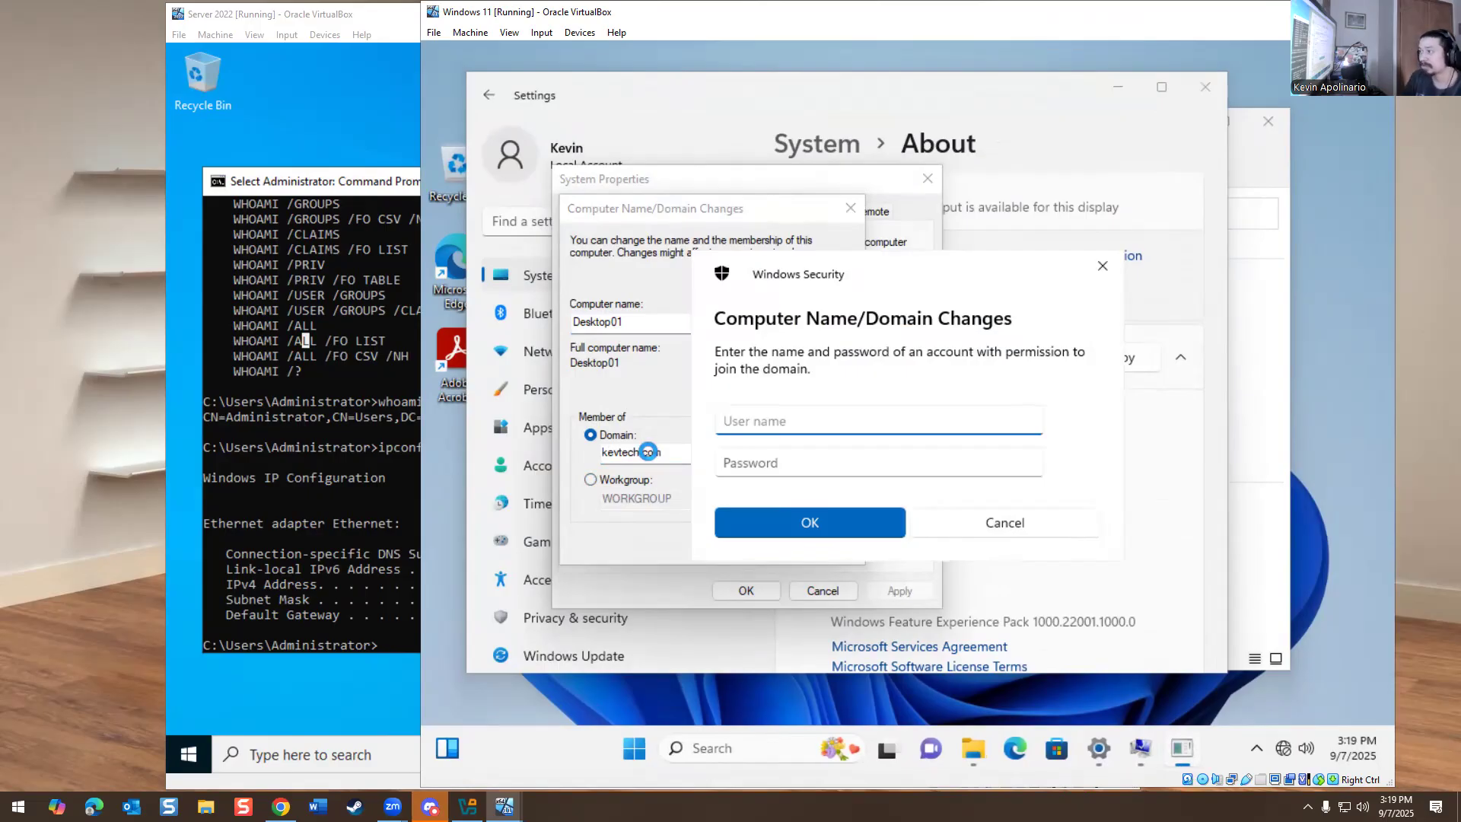
pyautogui.write('administrator')
pyautogui.press('Tab')
pyautogui.write('•••••••')
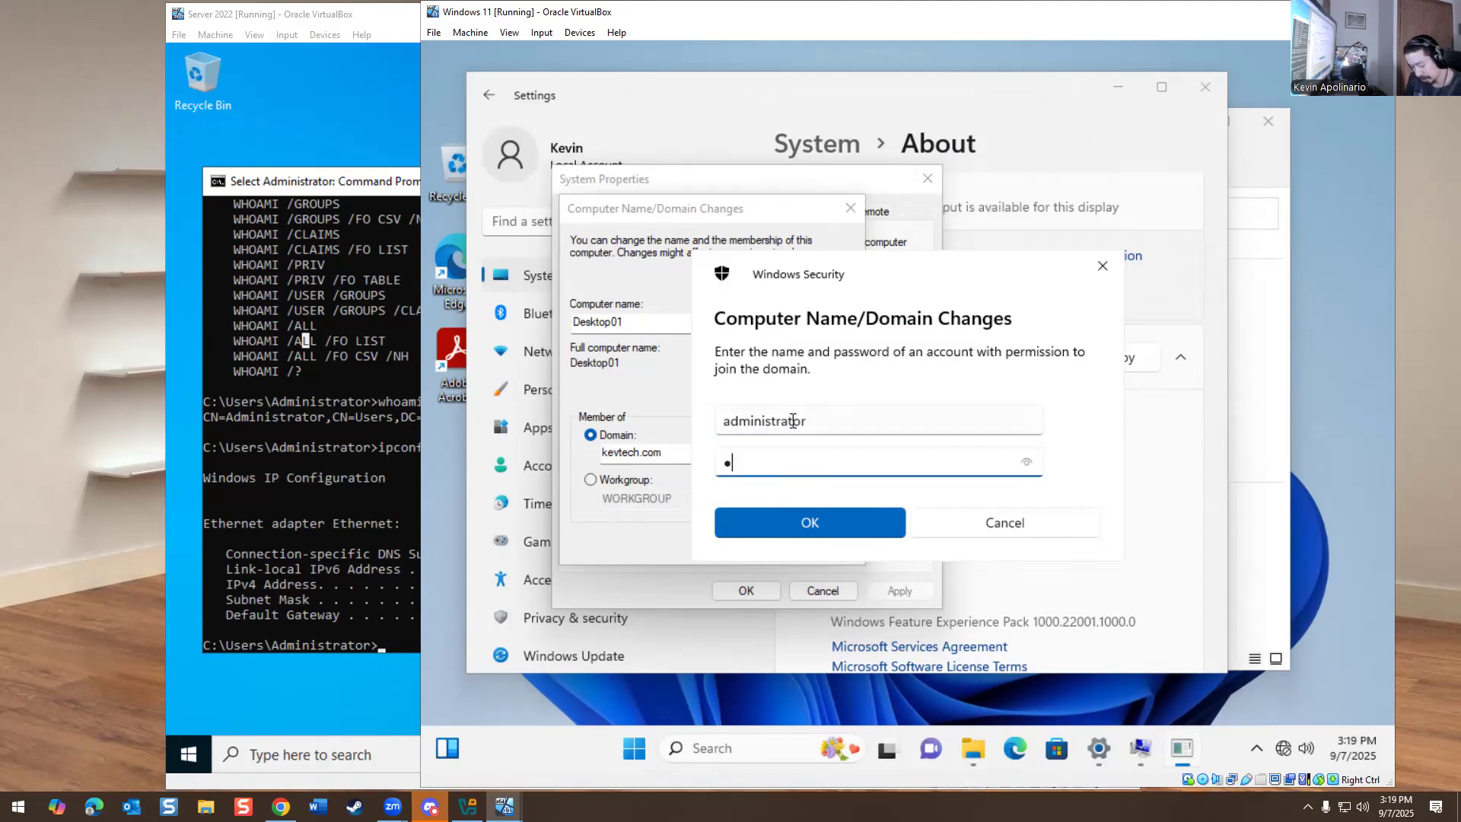
pyautogui.write('••••')
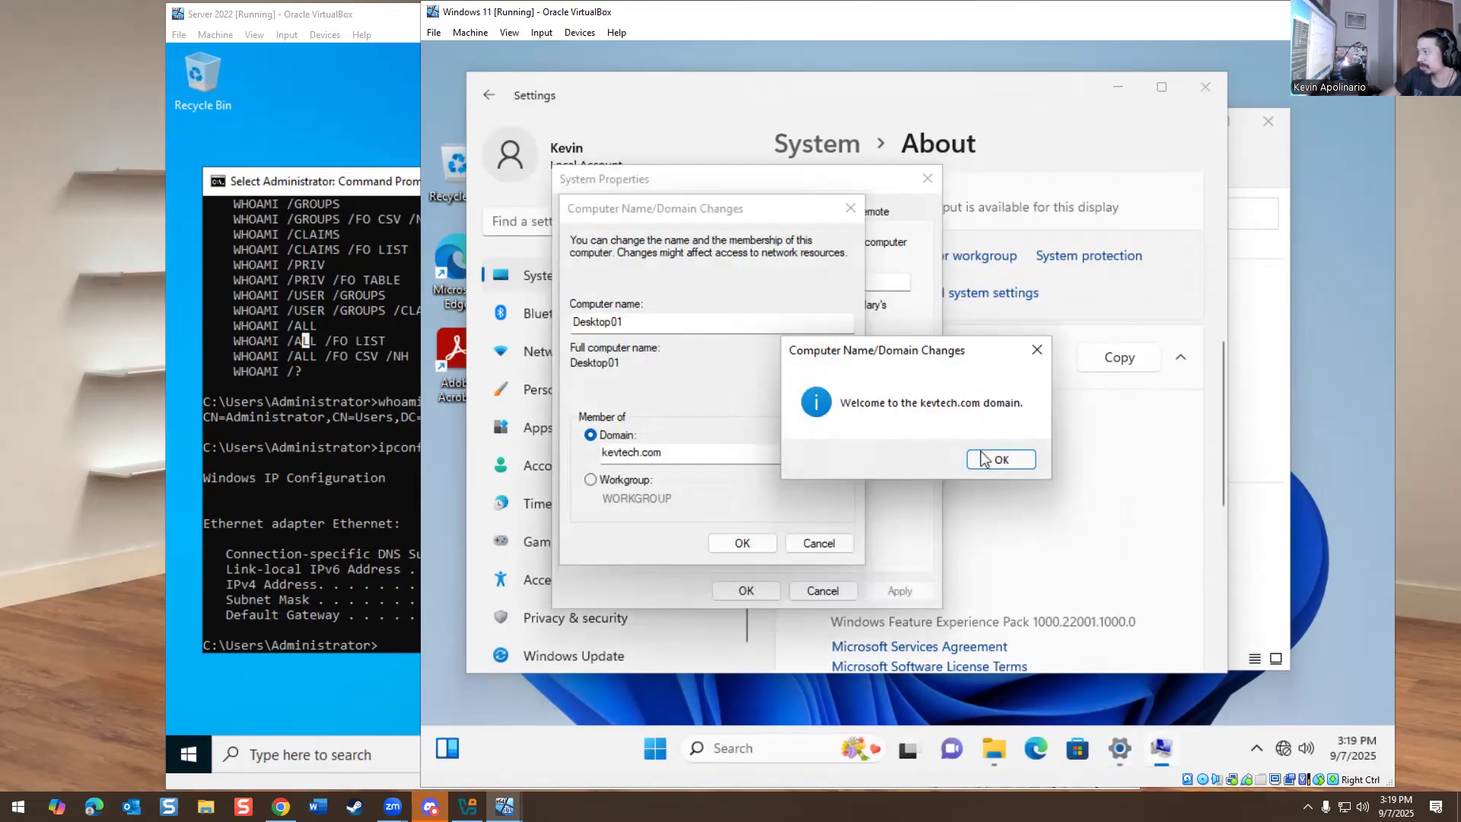
# Acknowledge the domain welcome and restart notices, close System Properties, and restart the VM.
pyautogui.click(989, 457)
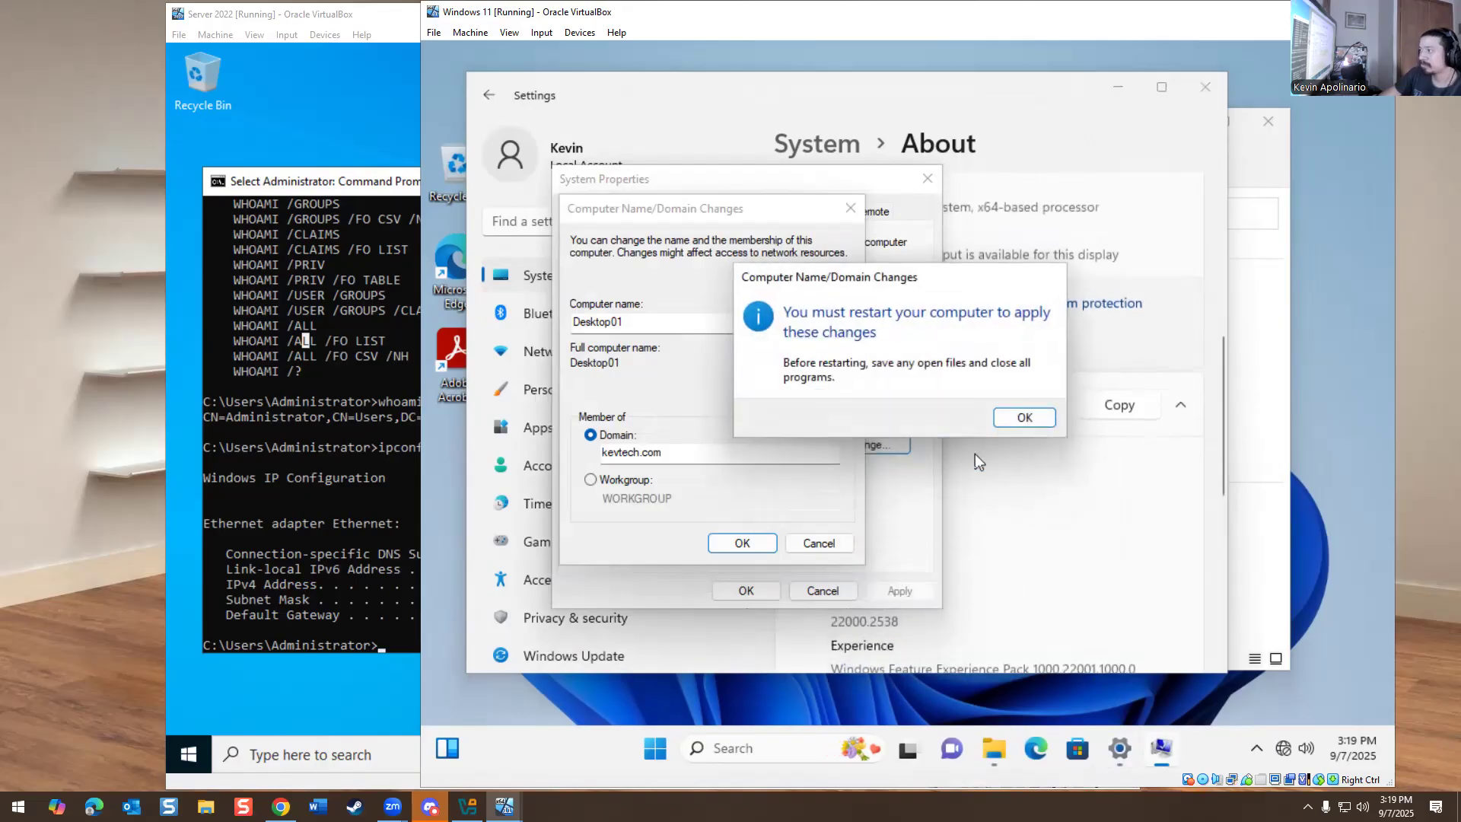
pyautogui.click(1007, 422)
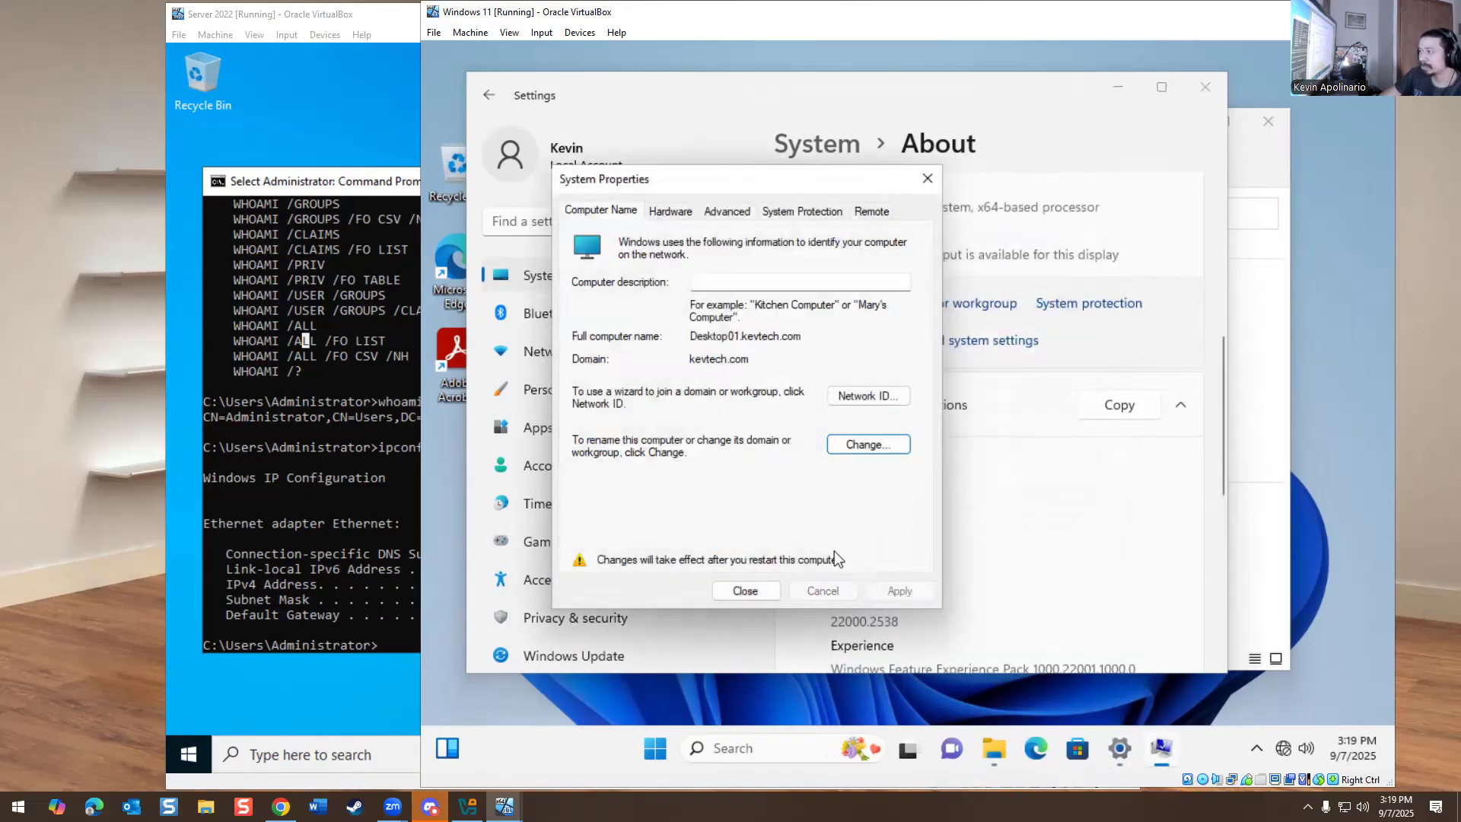
pyautogui.click(751, 586)
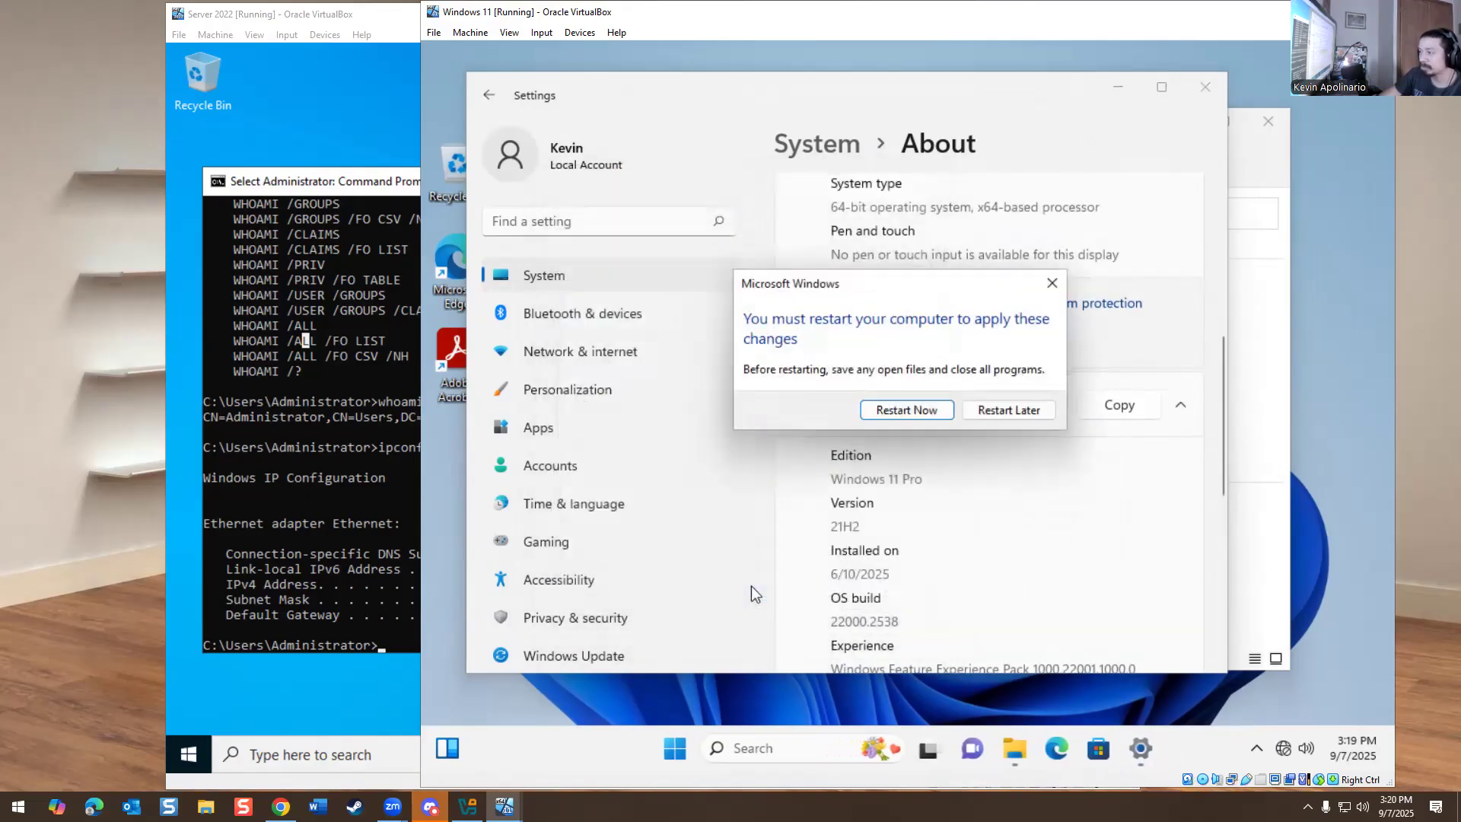
pyautogui.click(877, 411)
# Confirm DESKTOP01 is listed under kevtech.com > Computers in ADUC, then return to the Windows 11 VM.
pyautogui.click(242, 309)
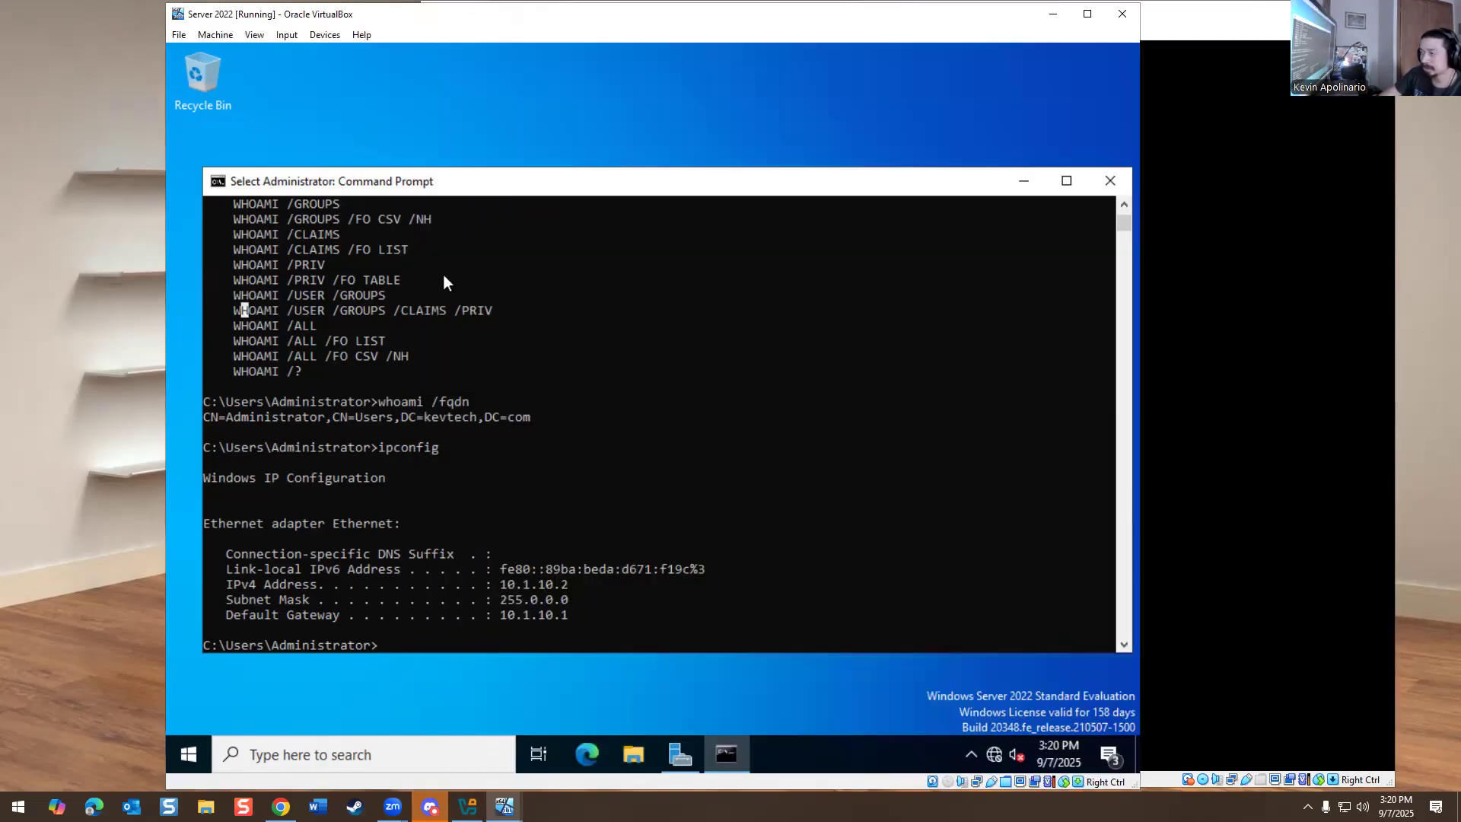
pyautogui.click(679, 754)
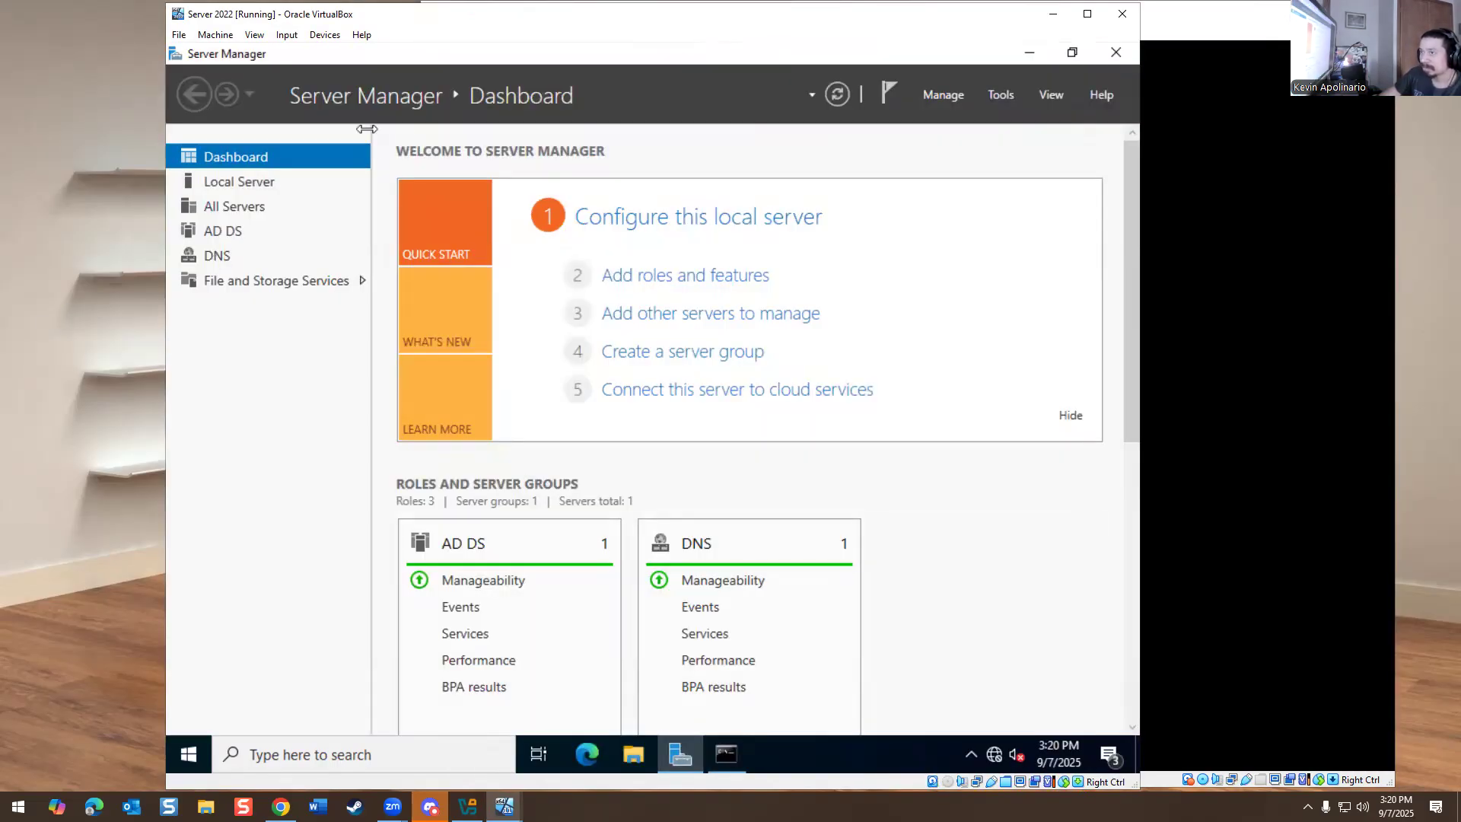
pyautogui.click(989, 95)
pyautogui.click(916, 203)
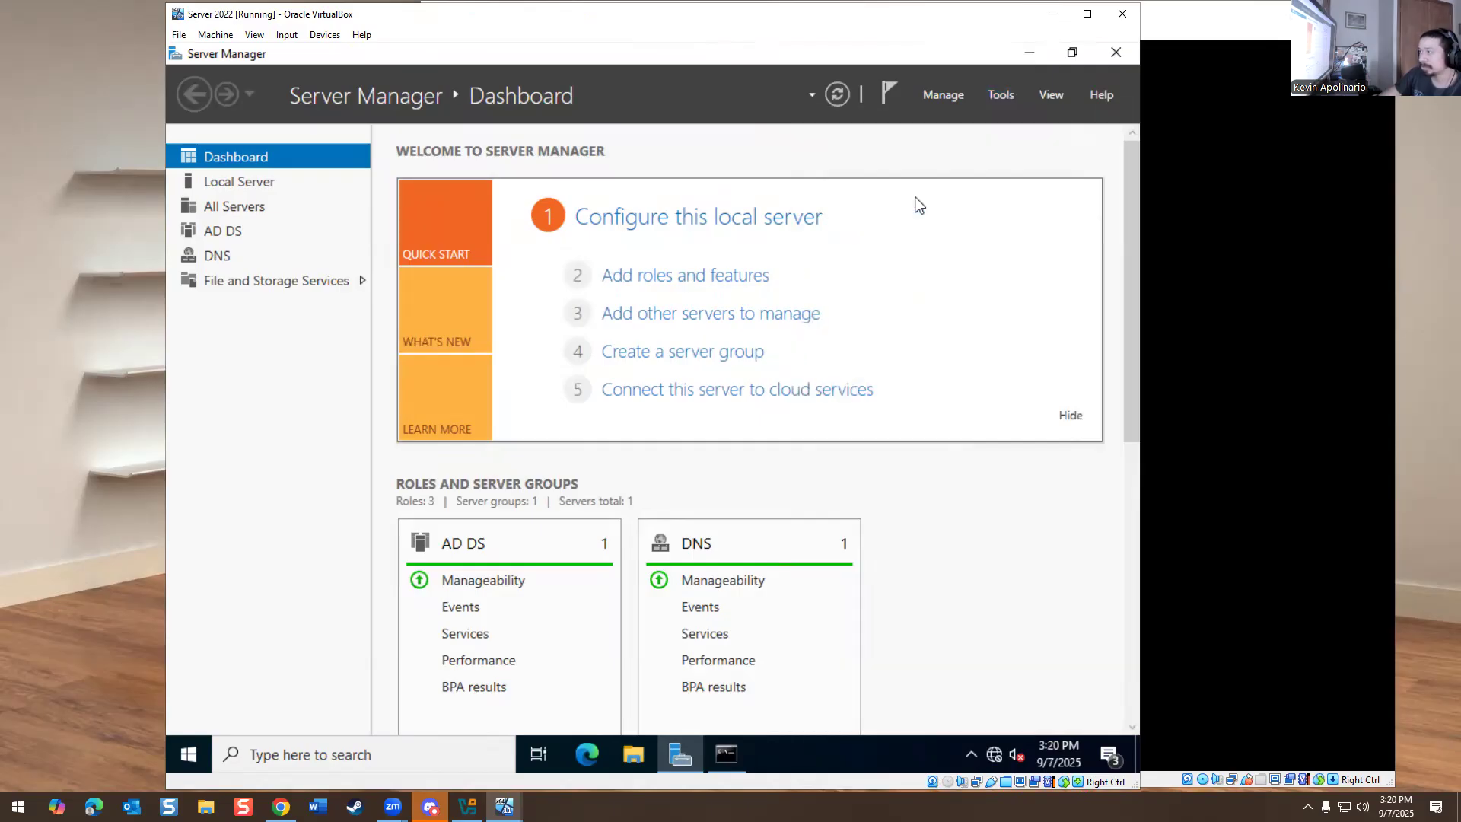
pyautogui.click(269, 250)
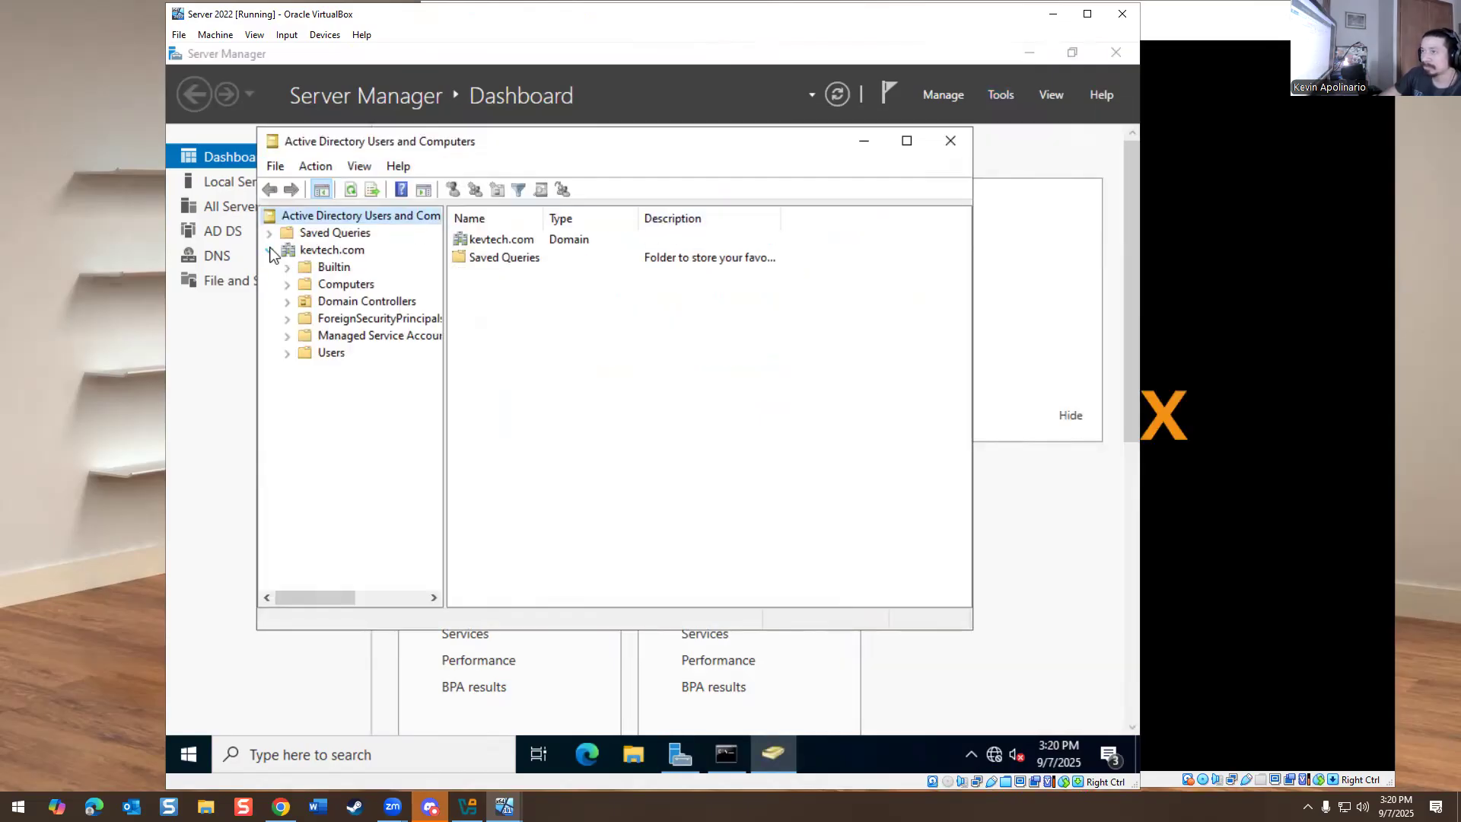
pyautogui.click(308, 283)
pyautogui.click(486, 242)
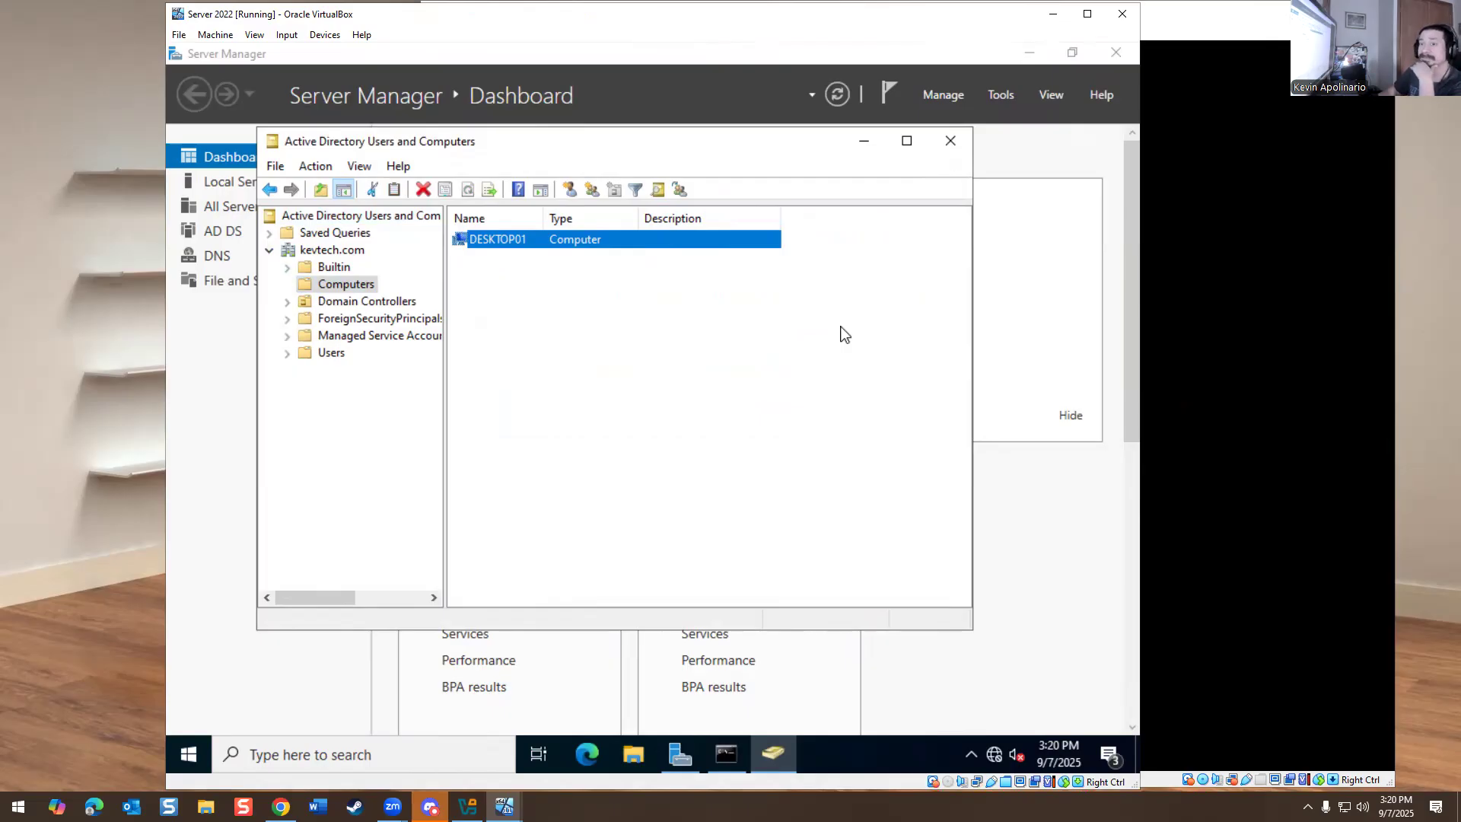
pyautogui.click(1231, 343)
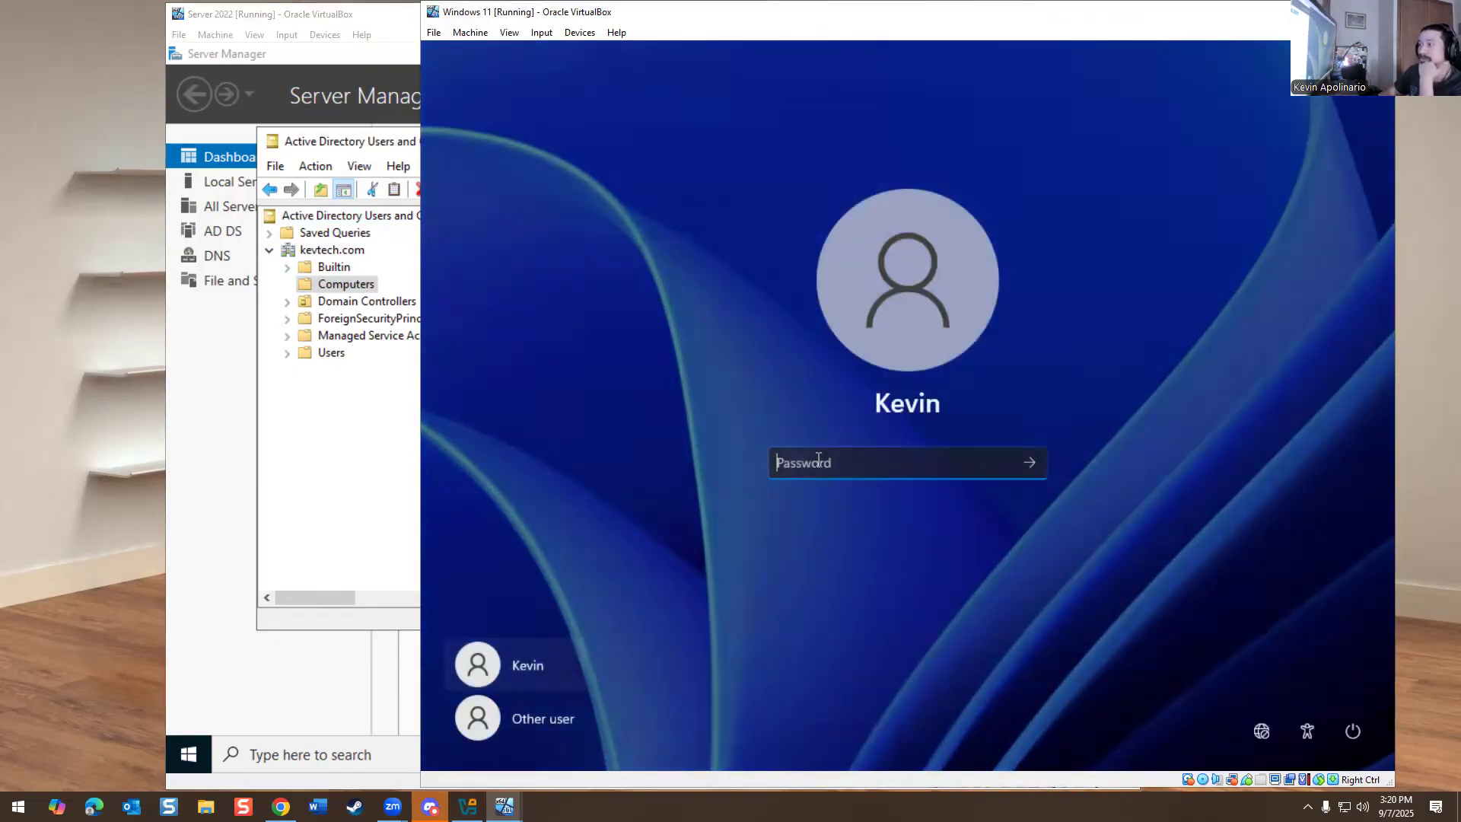
# Choose another user on the Windows 11 sign-in, then locate Marc in the kevtech.com Users container.
pyautogui.click(526, 723)
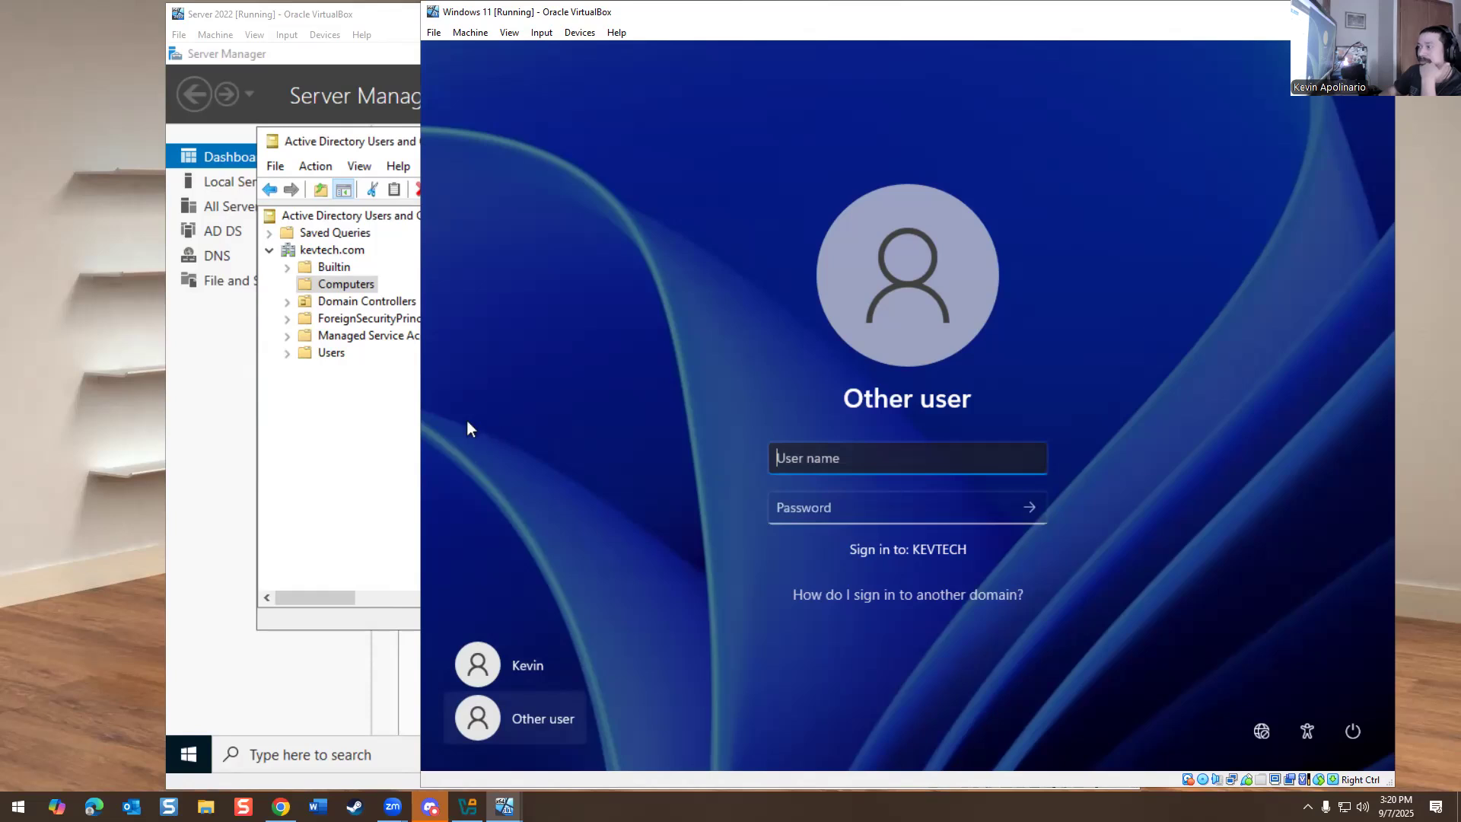
pyautogui.click(384, 381)
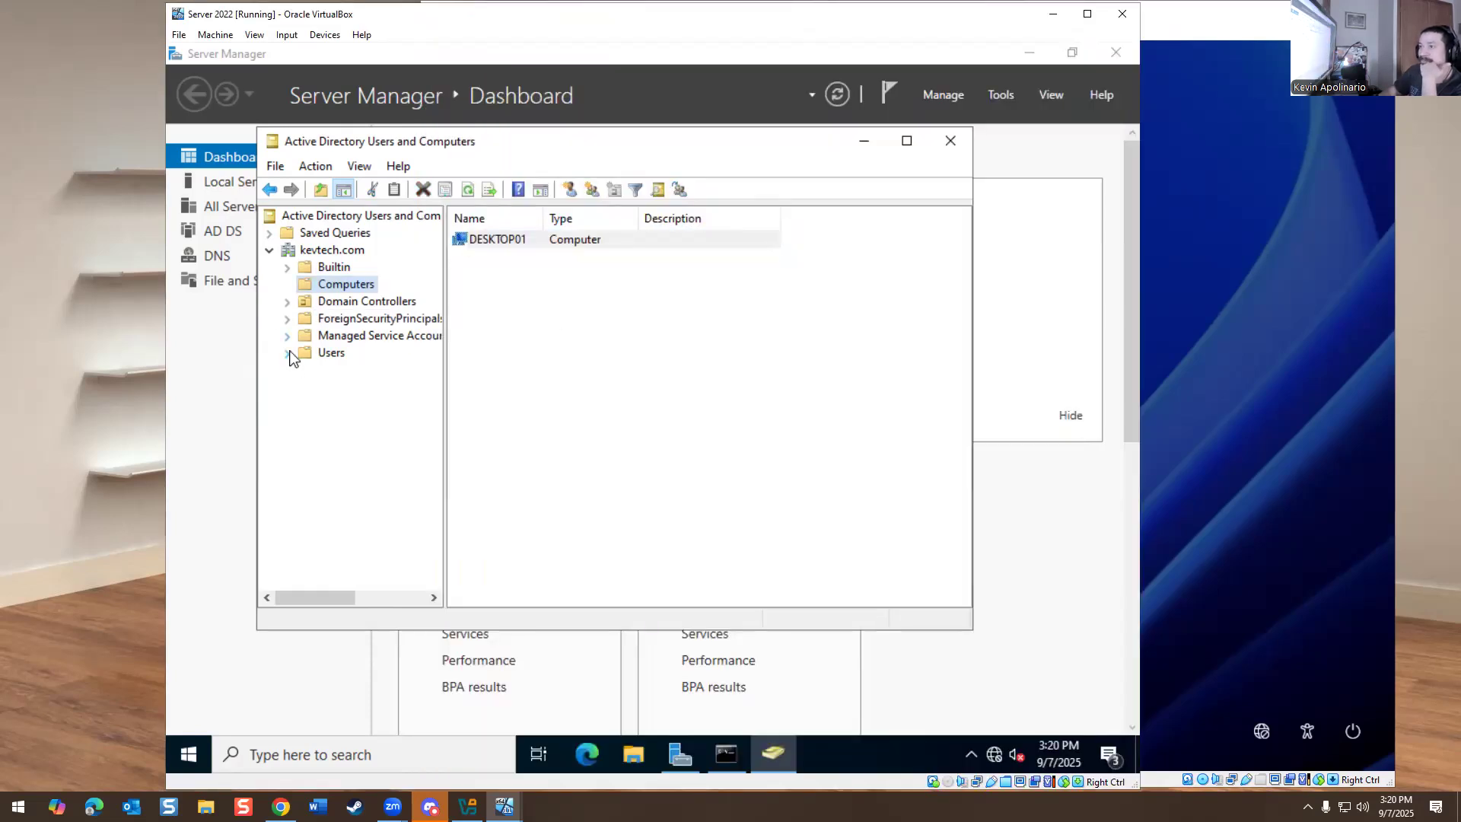
pyautogui.click(331, 354)
pyautogui.scroll(-2, 661, 390)
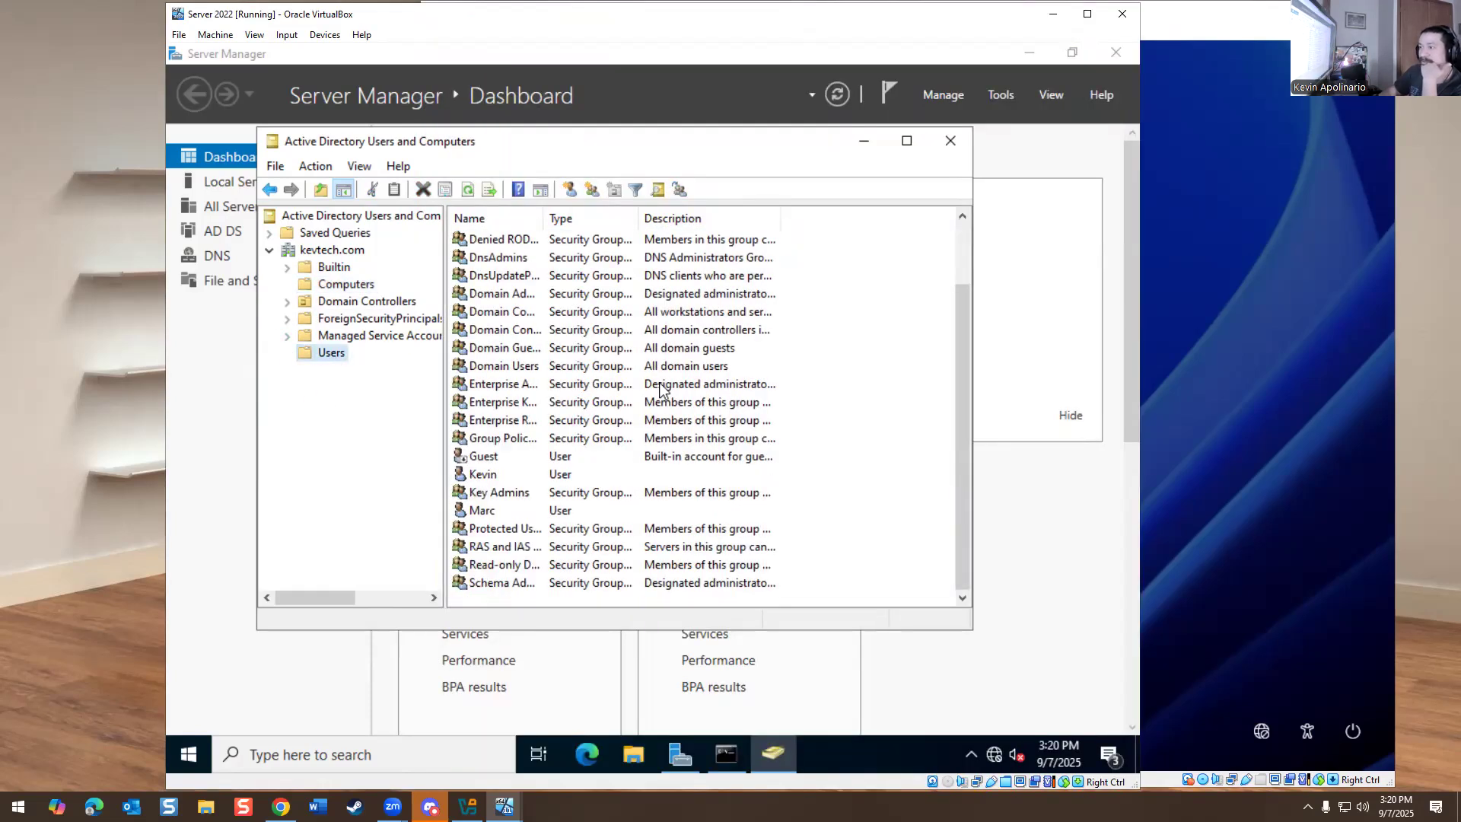
pyautogui.click(487, 511)
pyautogui.rightClick(497, 520)
pyautogui.press('Escape')
pyautogui.rightClick(493, 510)
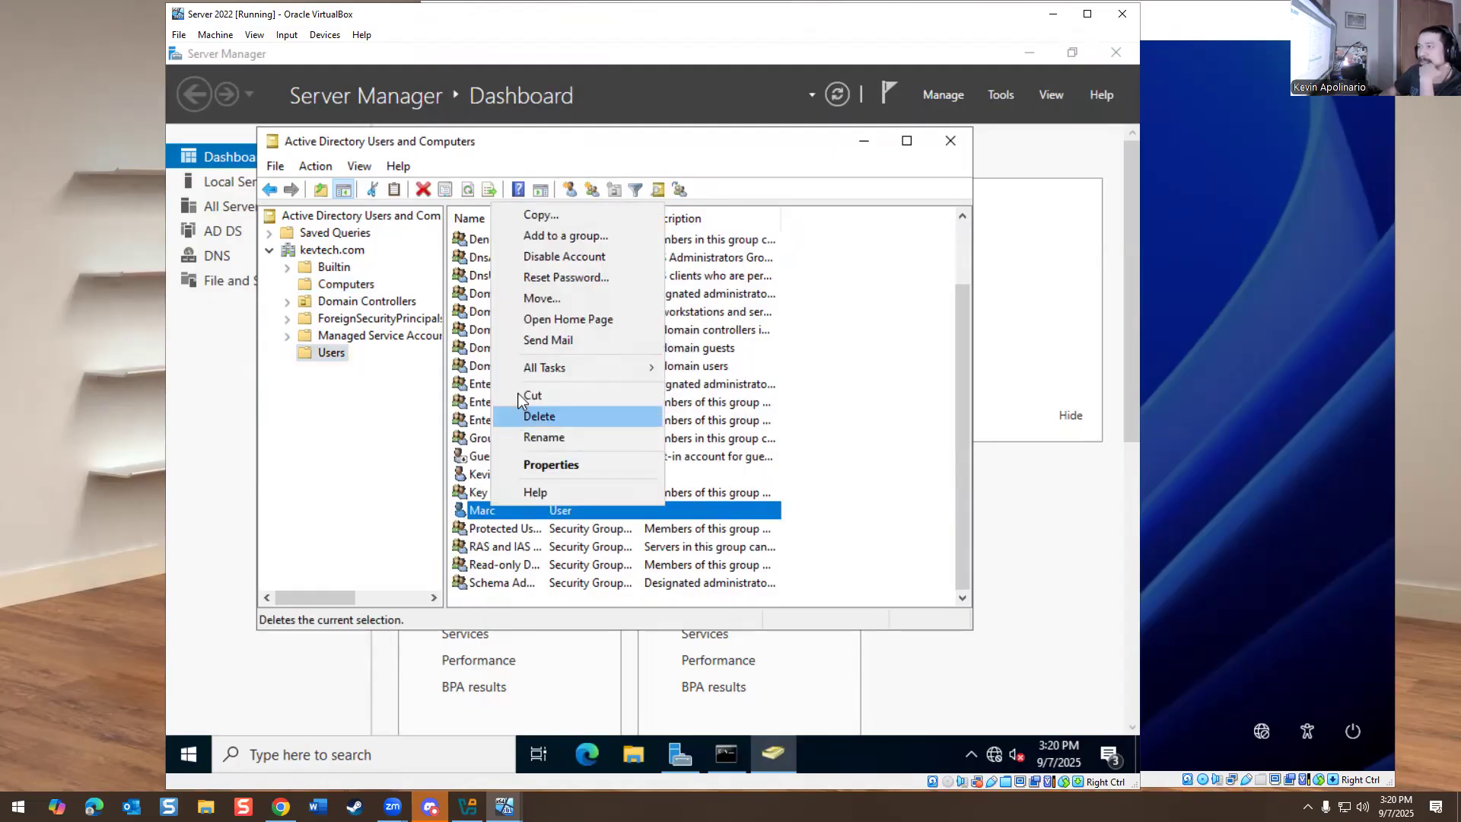
# Reset Marc's password, entering and confirming the new password, and dismiss the confirmation.
pyautogui.click(557, 279)
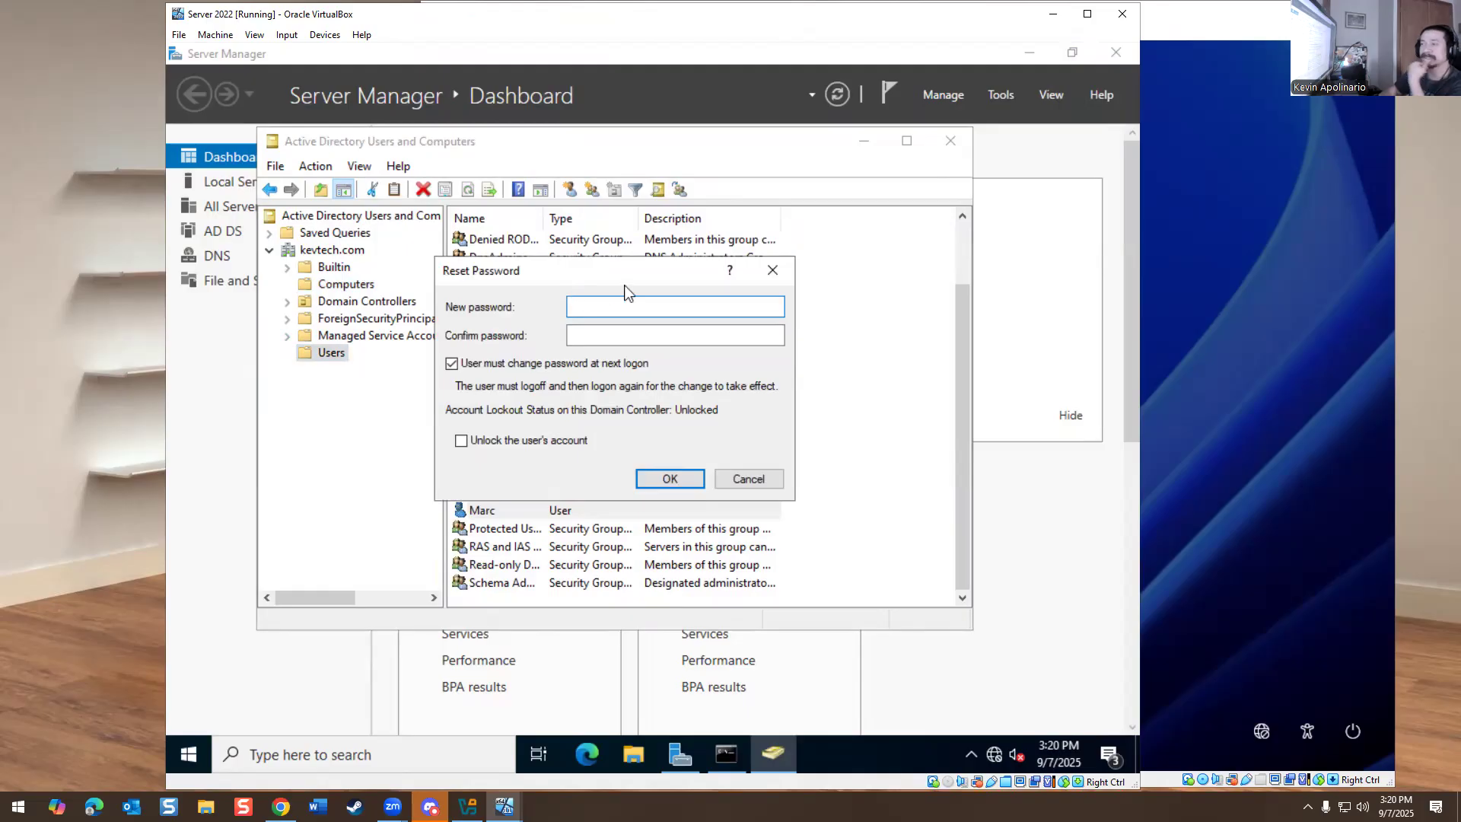
pyautogui.write('P')
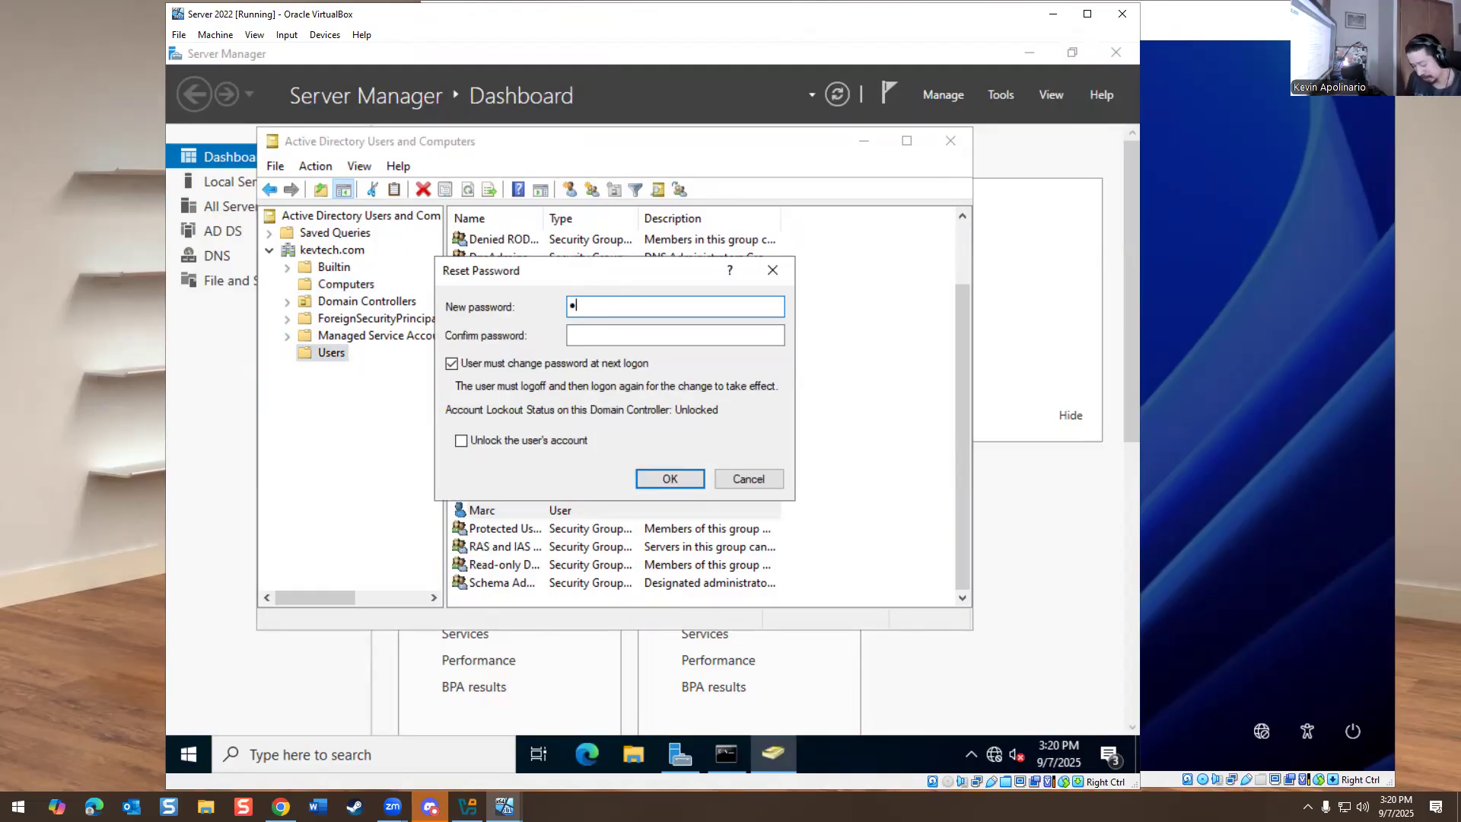
pyautogui.press('Tab')
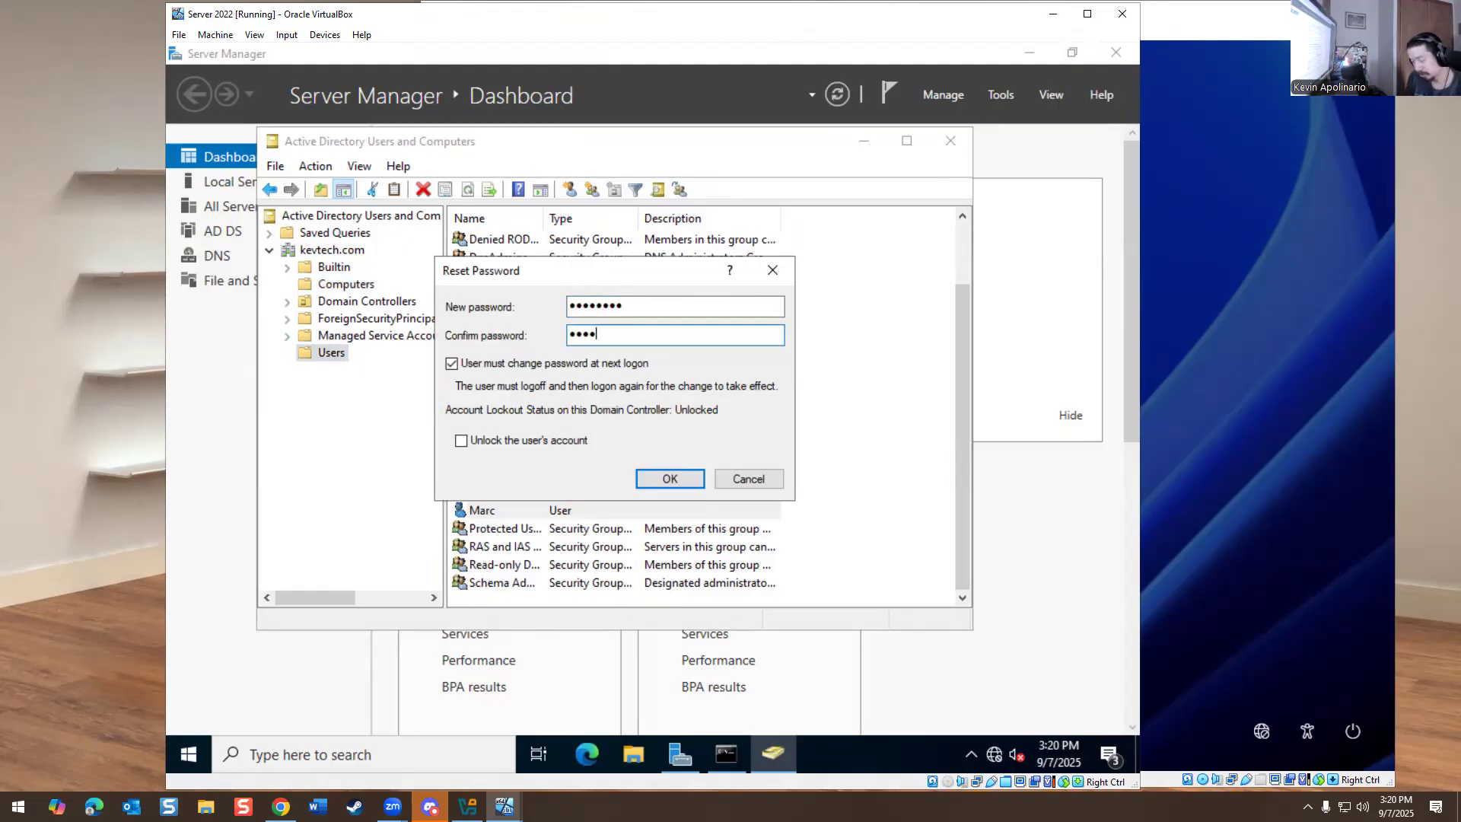
pyautogui.press('Return')
pyautogui.press('Return')
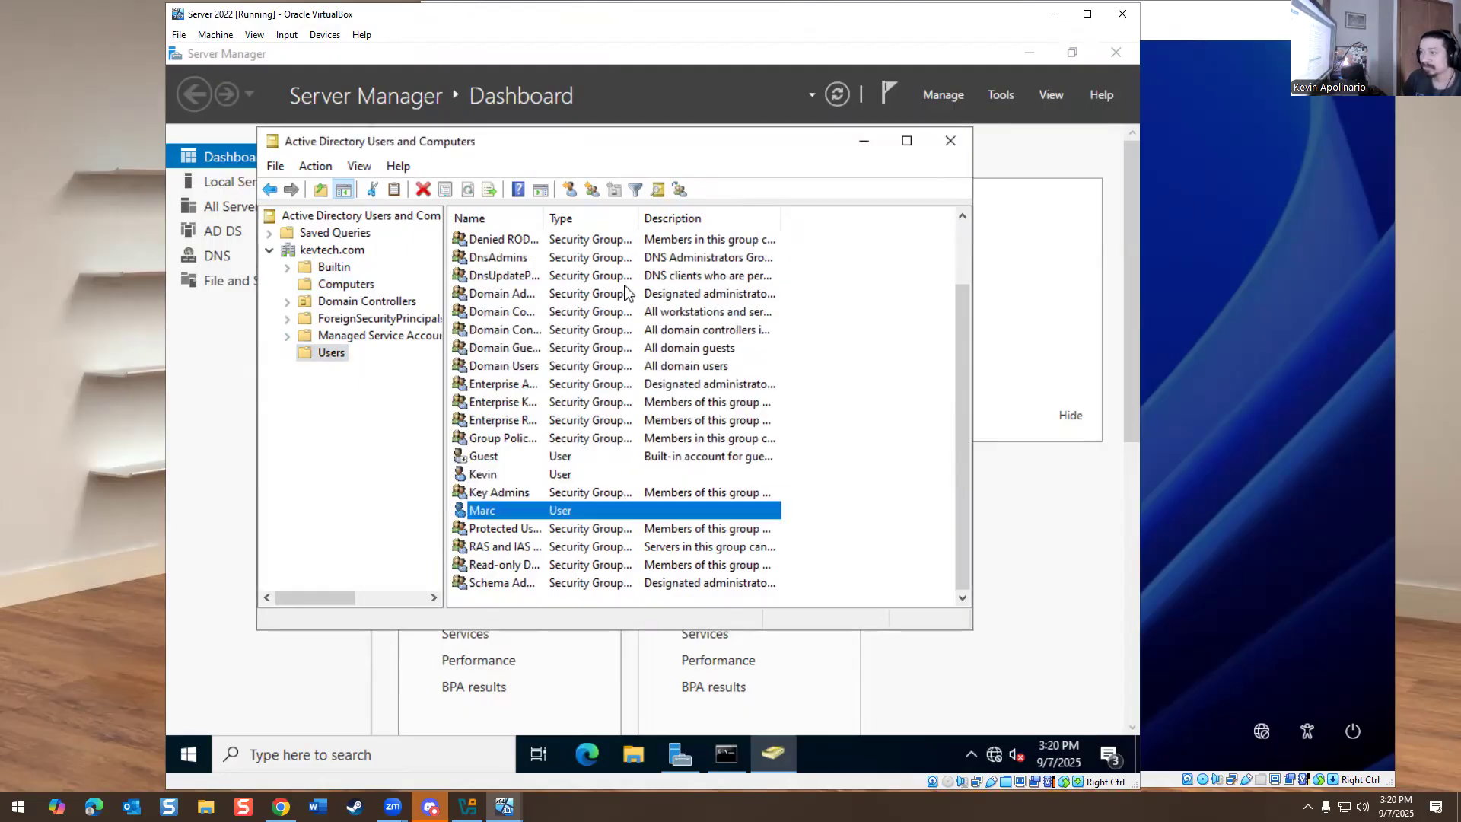
pyautogui.click(1184, 327)
# Try signing in to Windows 11 as marc with the new password.
pyautogui.write('marc')
pyautogui.press('Tab')
pyautogui.press('Return')
pyautogui.press('Return')
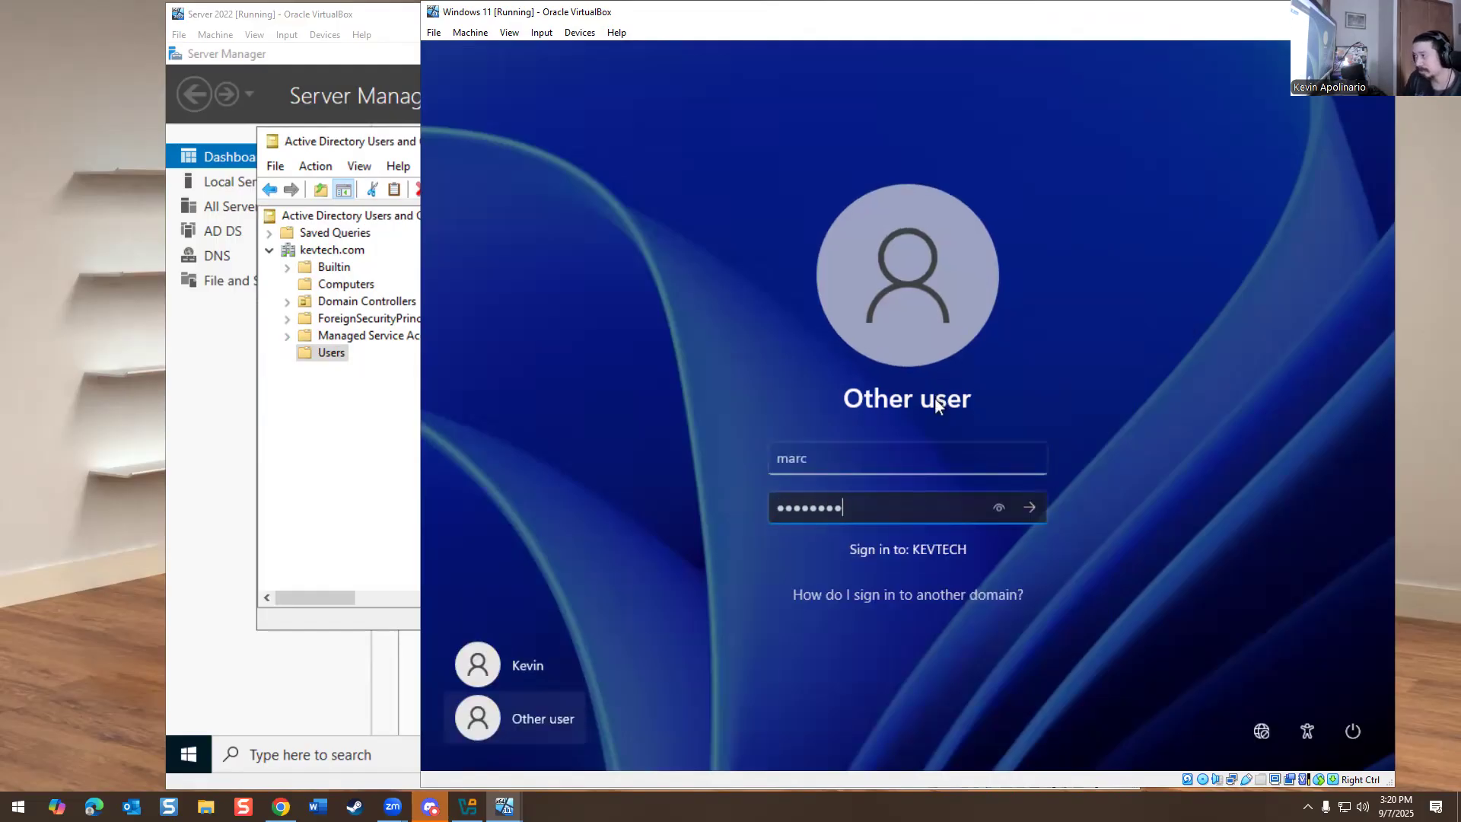
pyautogui.press('Return')
pyautogui.press('Return')
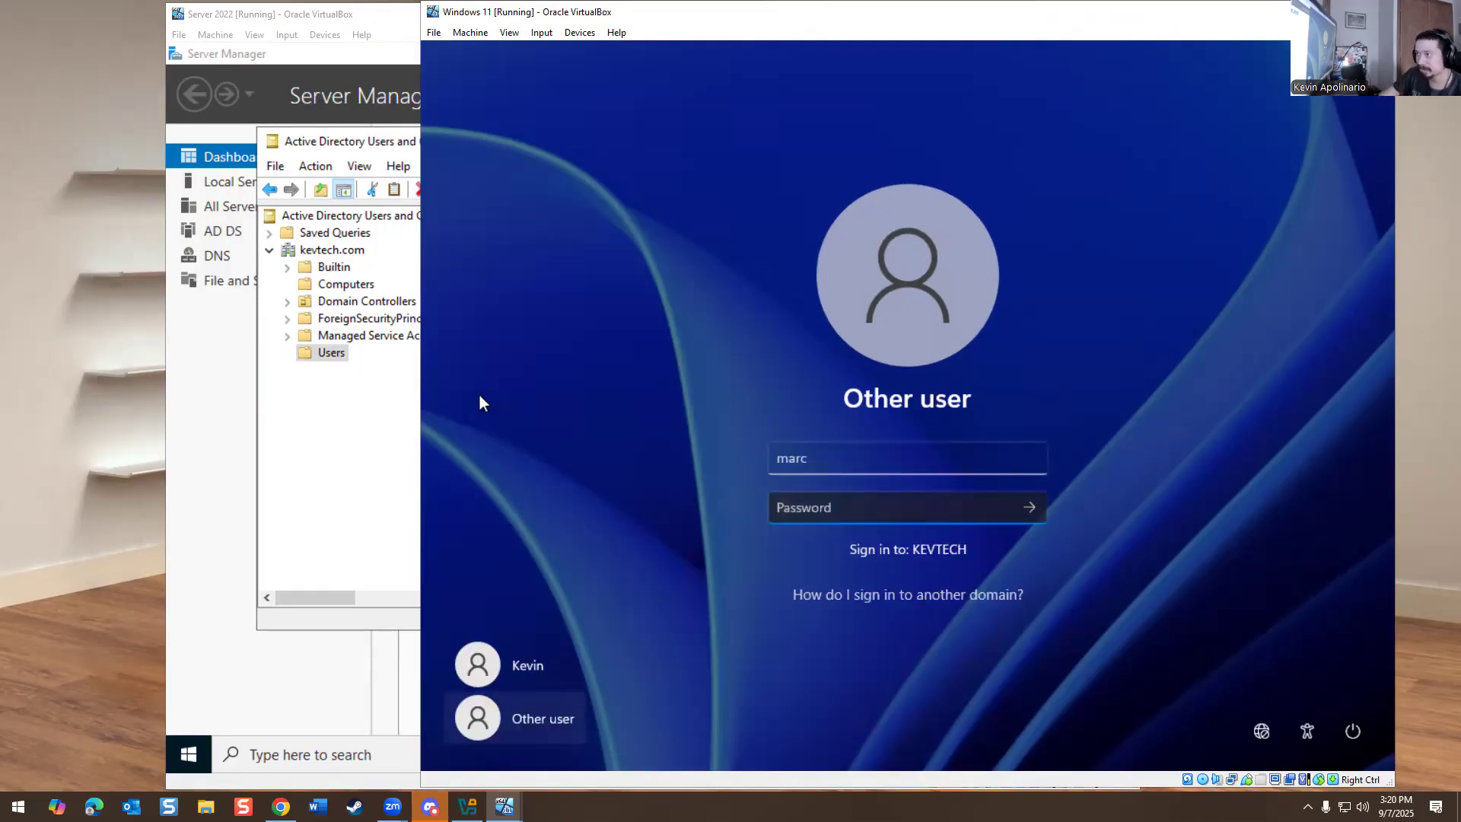
pyautogui.click(274, 407)
pyautogui.doubleClick(500, 512)
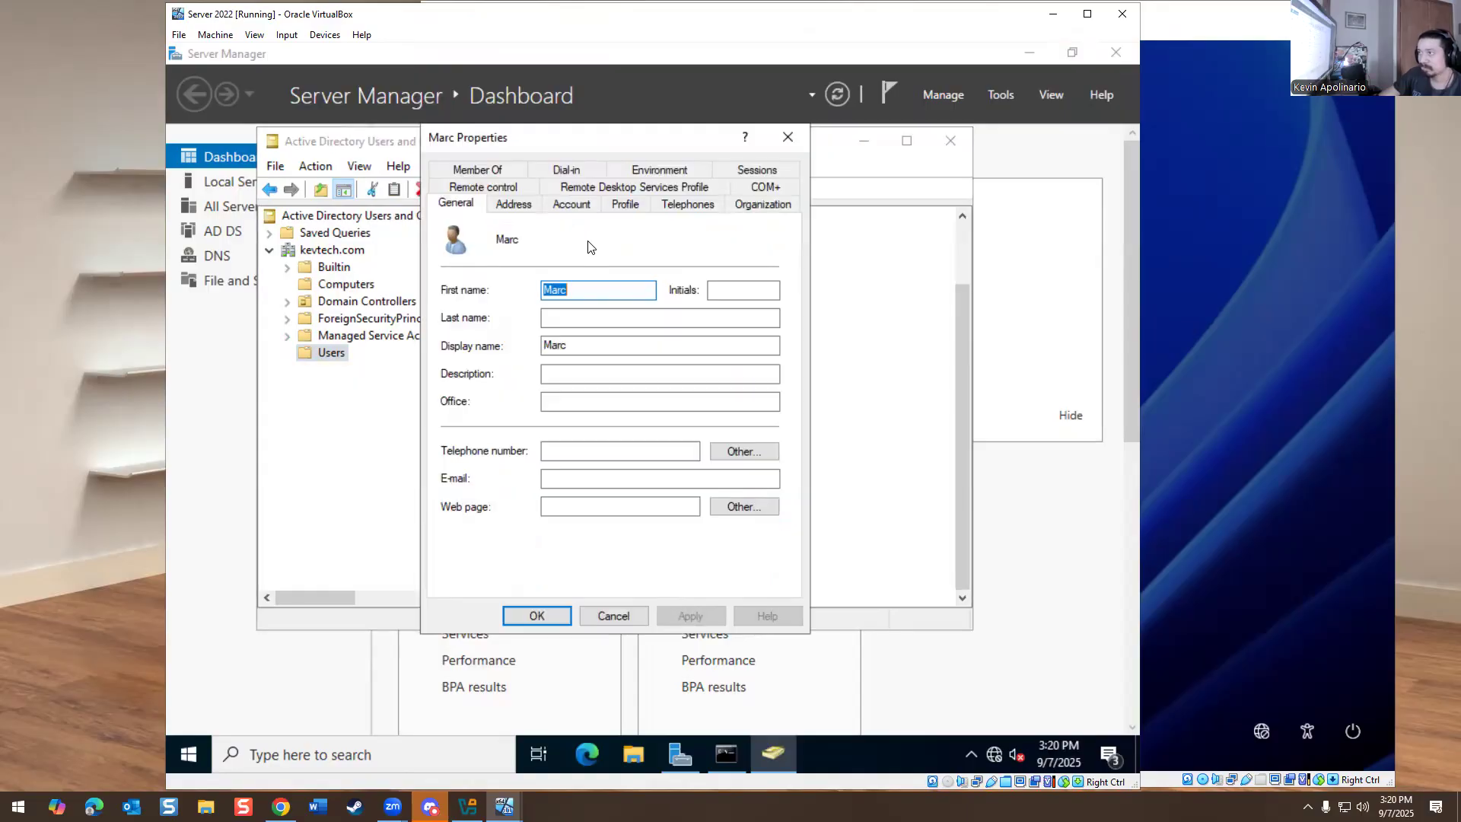
pyautogui.click(578, 210)
pyautogui.click(788, 137)
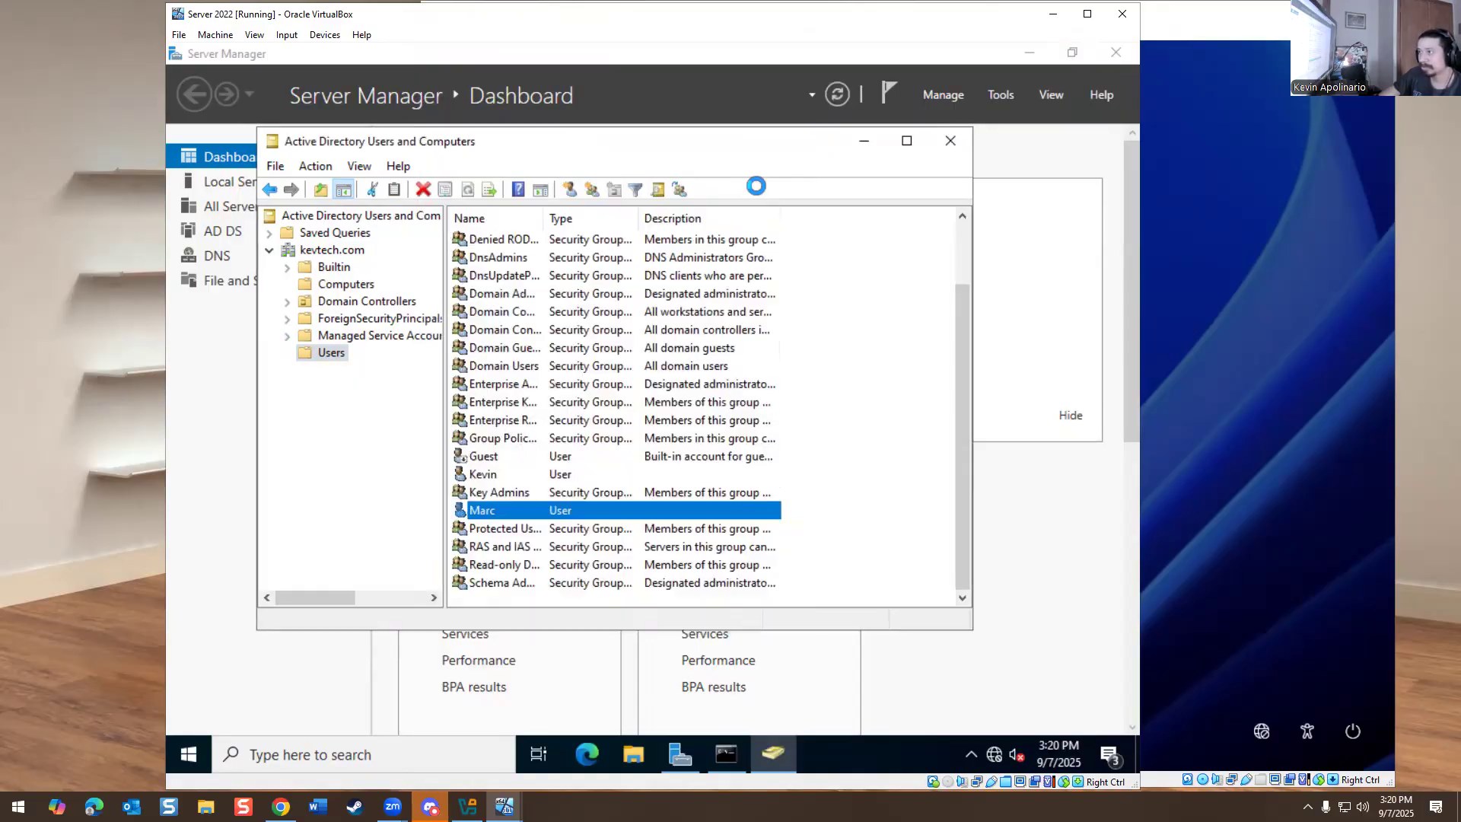
pyautogui.rightClick(491, 510)
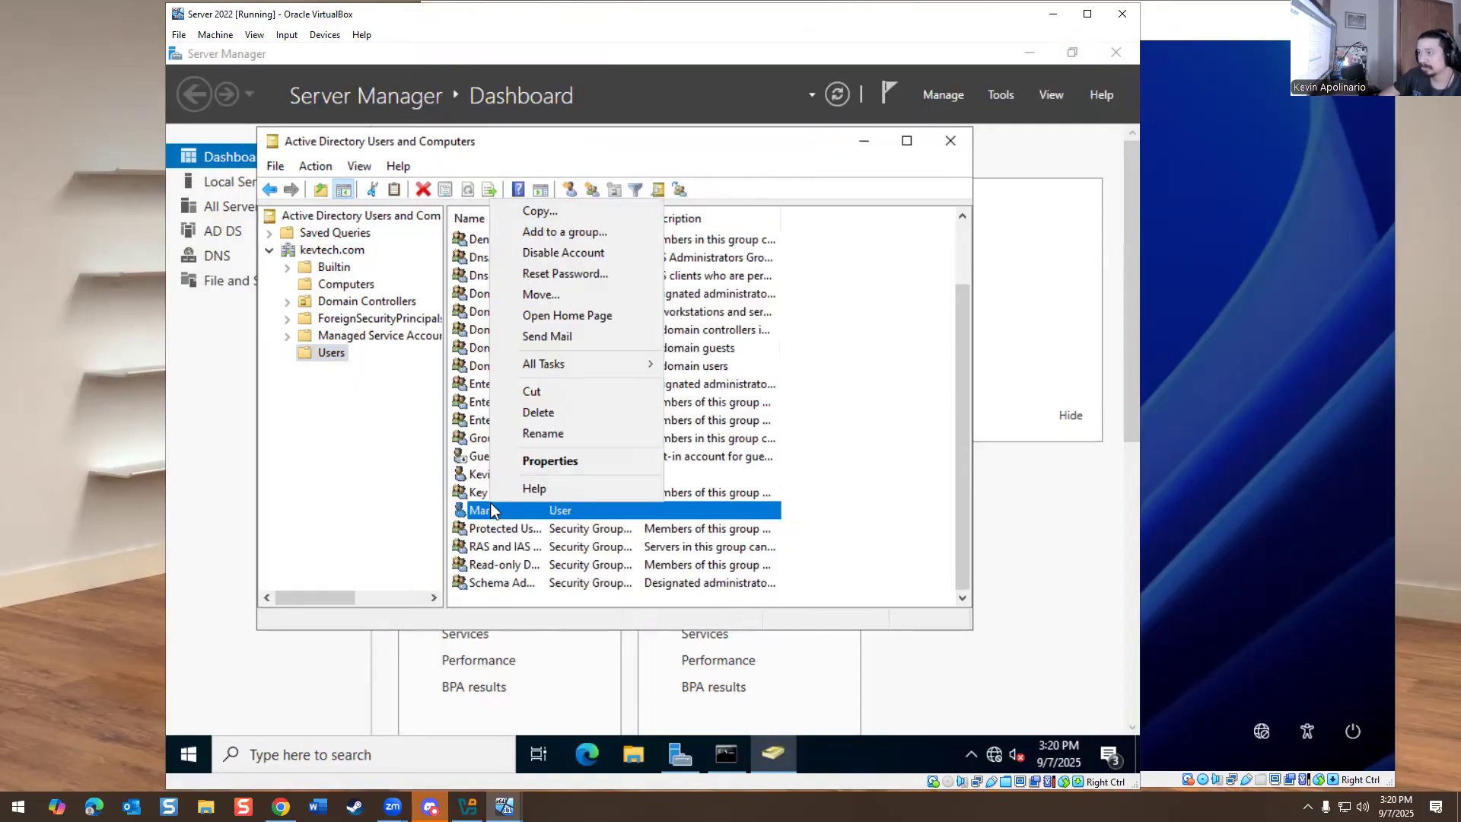
pyautogui.click(564, 274)
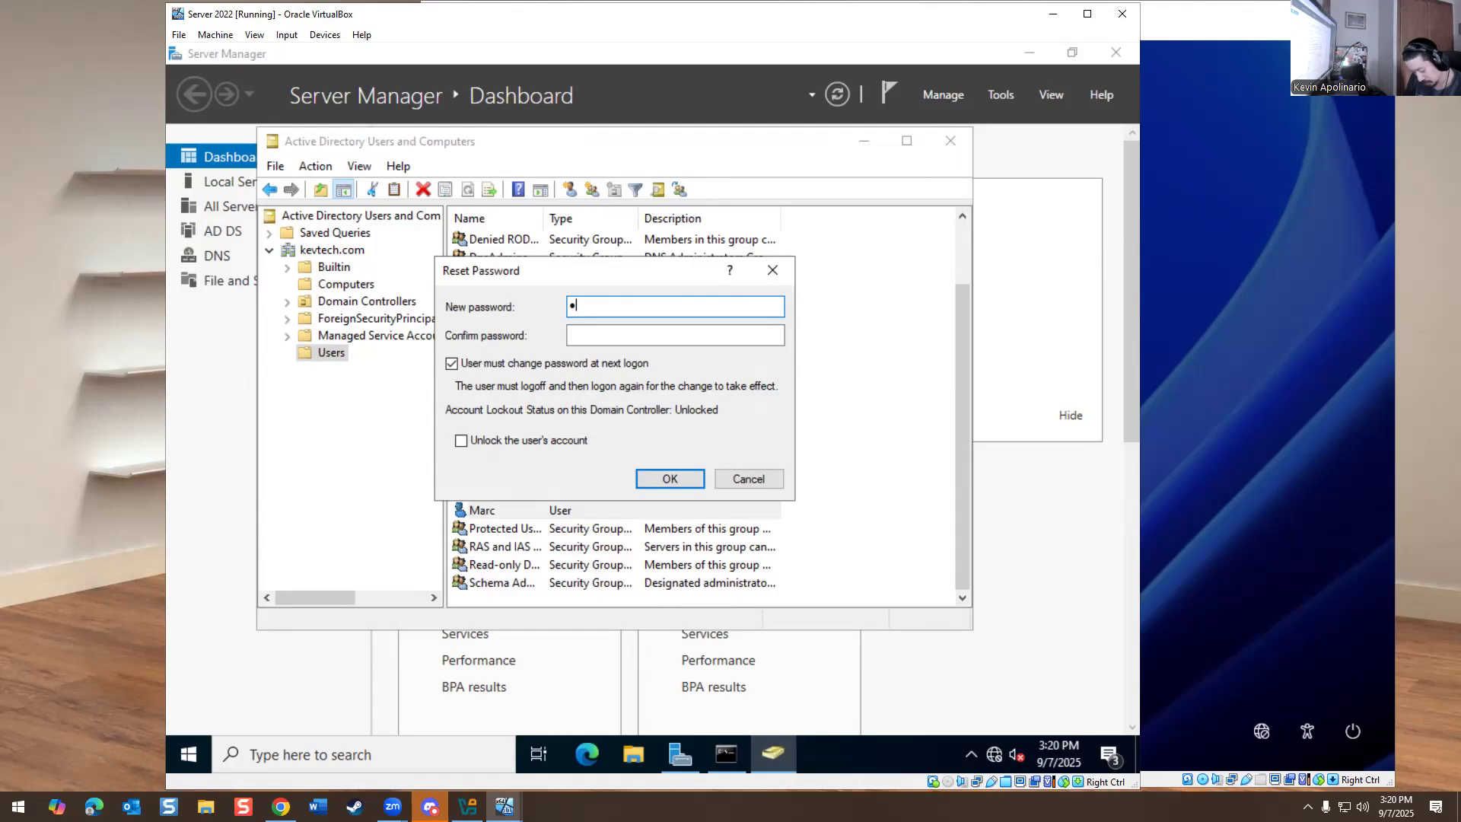
pyautogui.press('Tab')
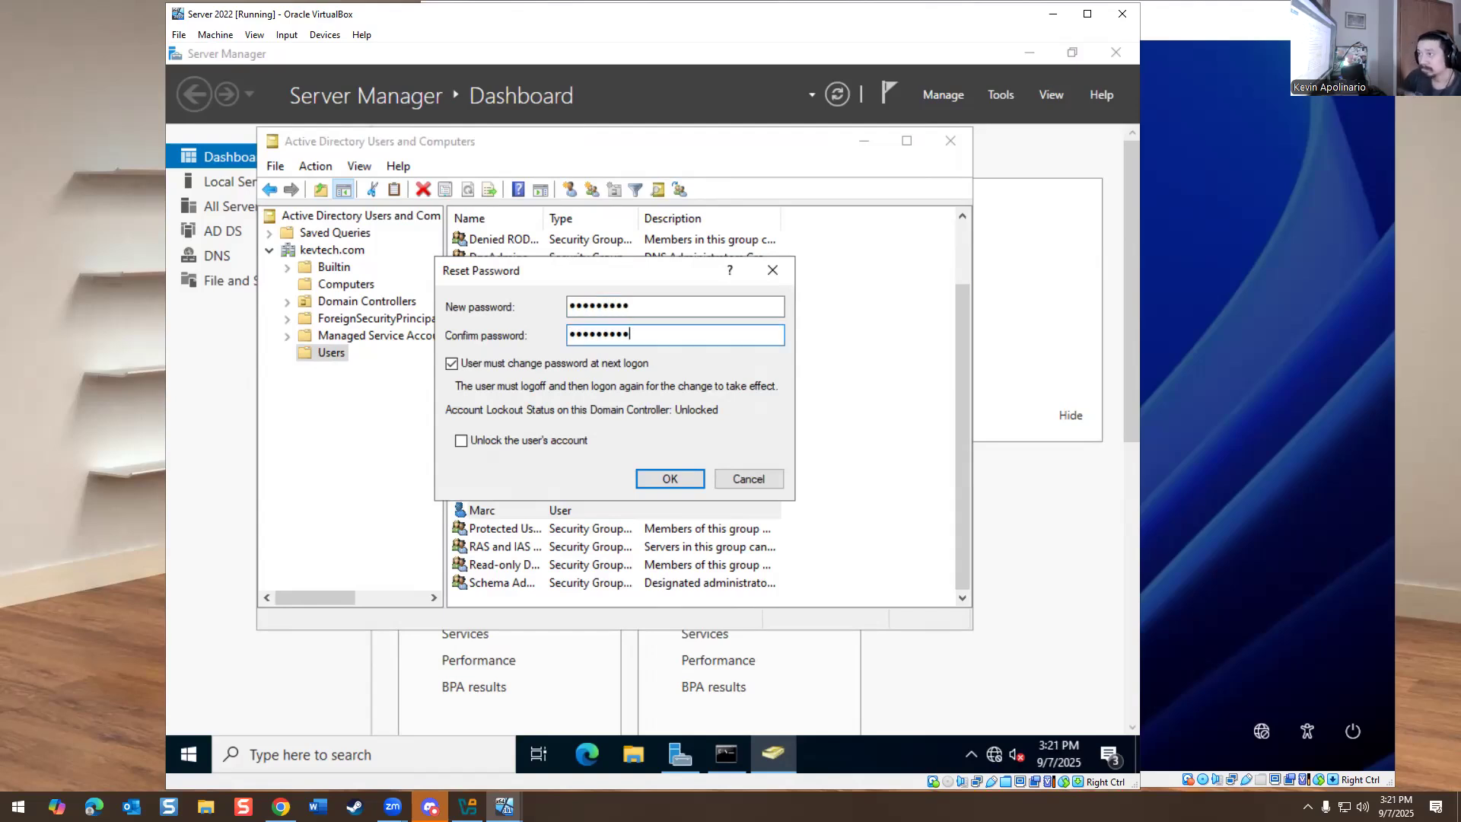
pyautogui.click(530, 361)
# Apply Marc's new password and sign in to the Windows 11 VM as marc.
pyautogui.click(664, 478)
pyautogui.press('Return')
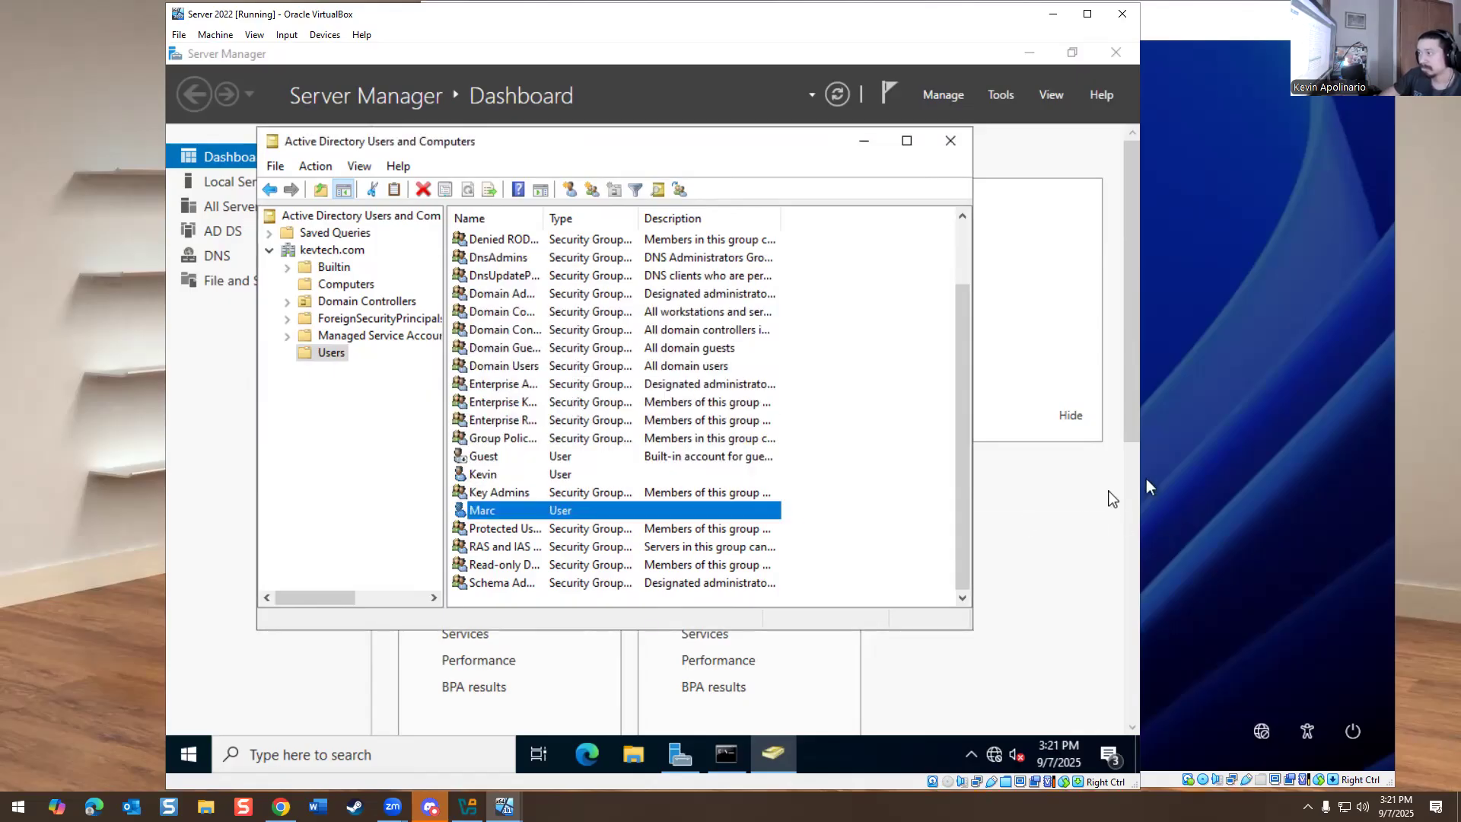
pyautogui.click(1146, 480)
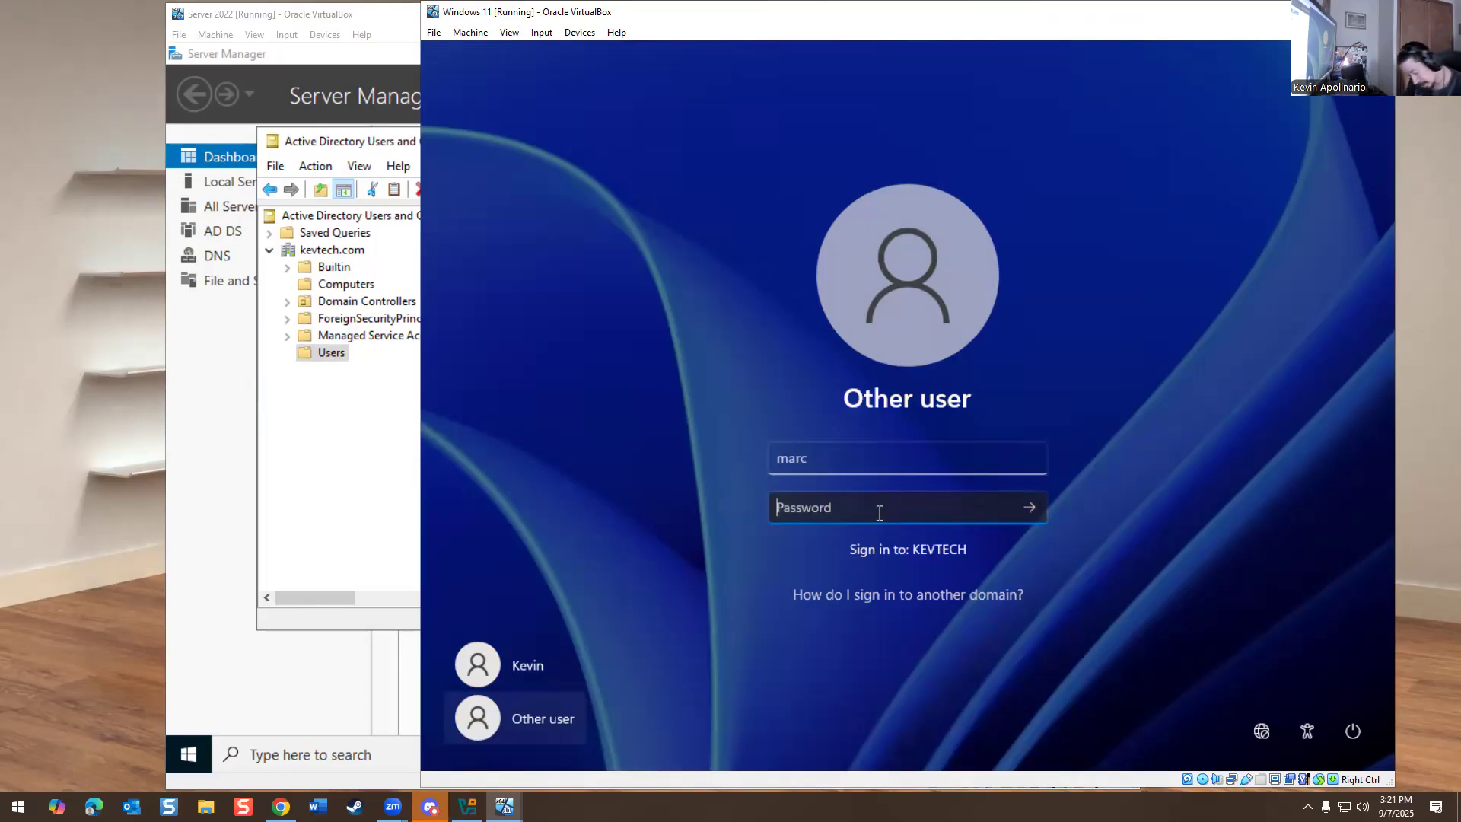
pyautogui.write('P')
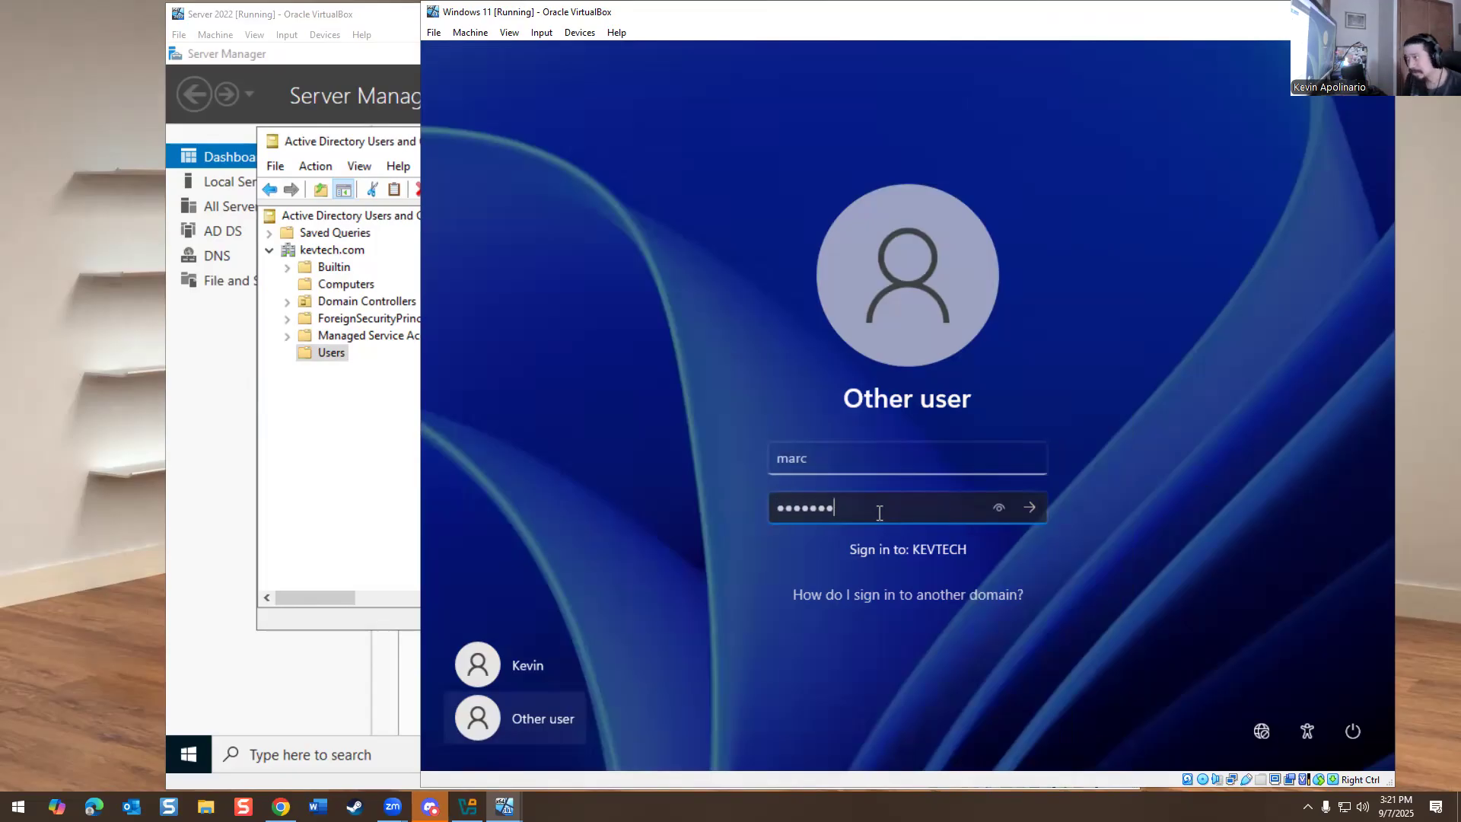
pyautogui.press('Return')
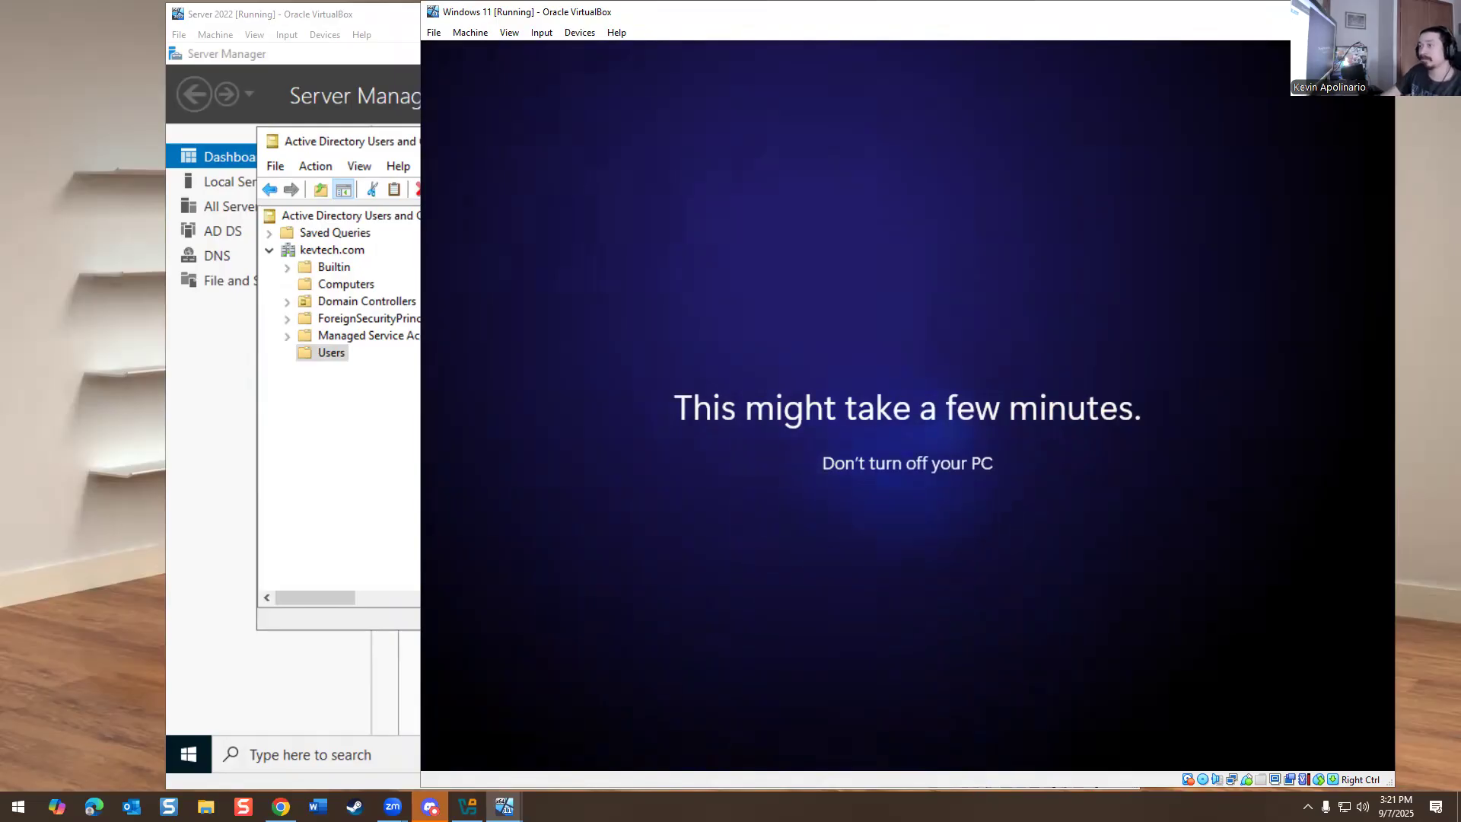
pyautogui.click(203, 740)
# Open This PC's system information on Server 2022 and its advanced system properties.
pyautogui.write('rem')
pyautogui.press('BackSpace')
pyautogui.press('BackSpace')
pyautogui.press('BackSpace')
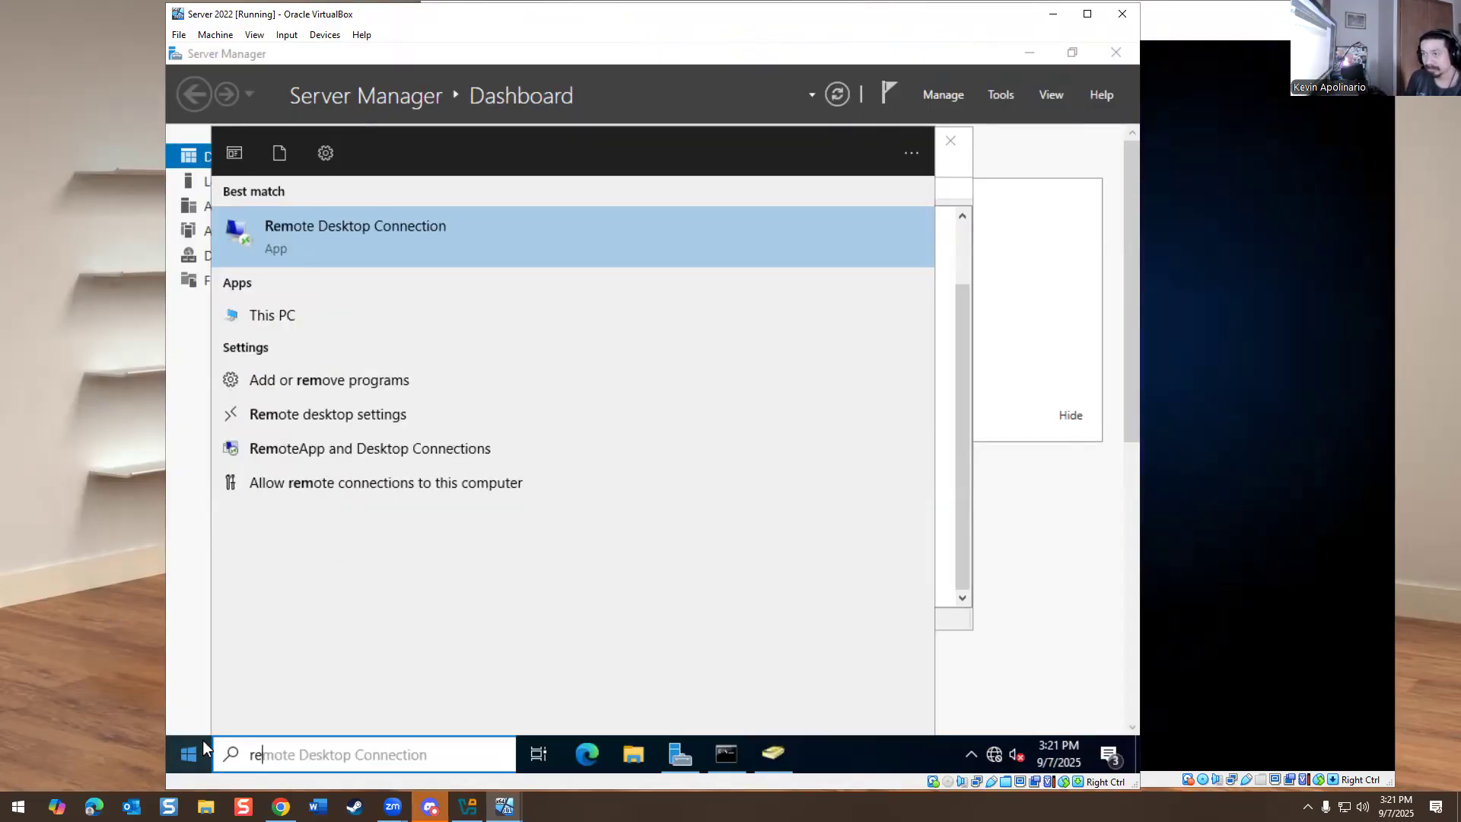
pyautogui.write('comput')
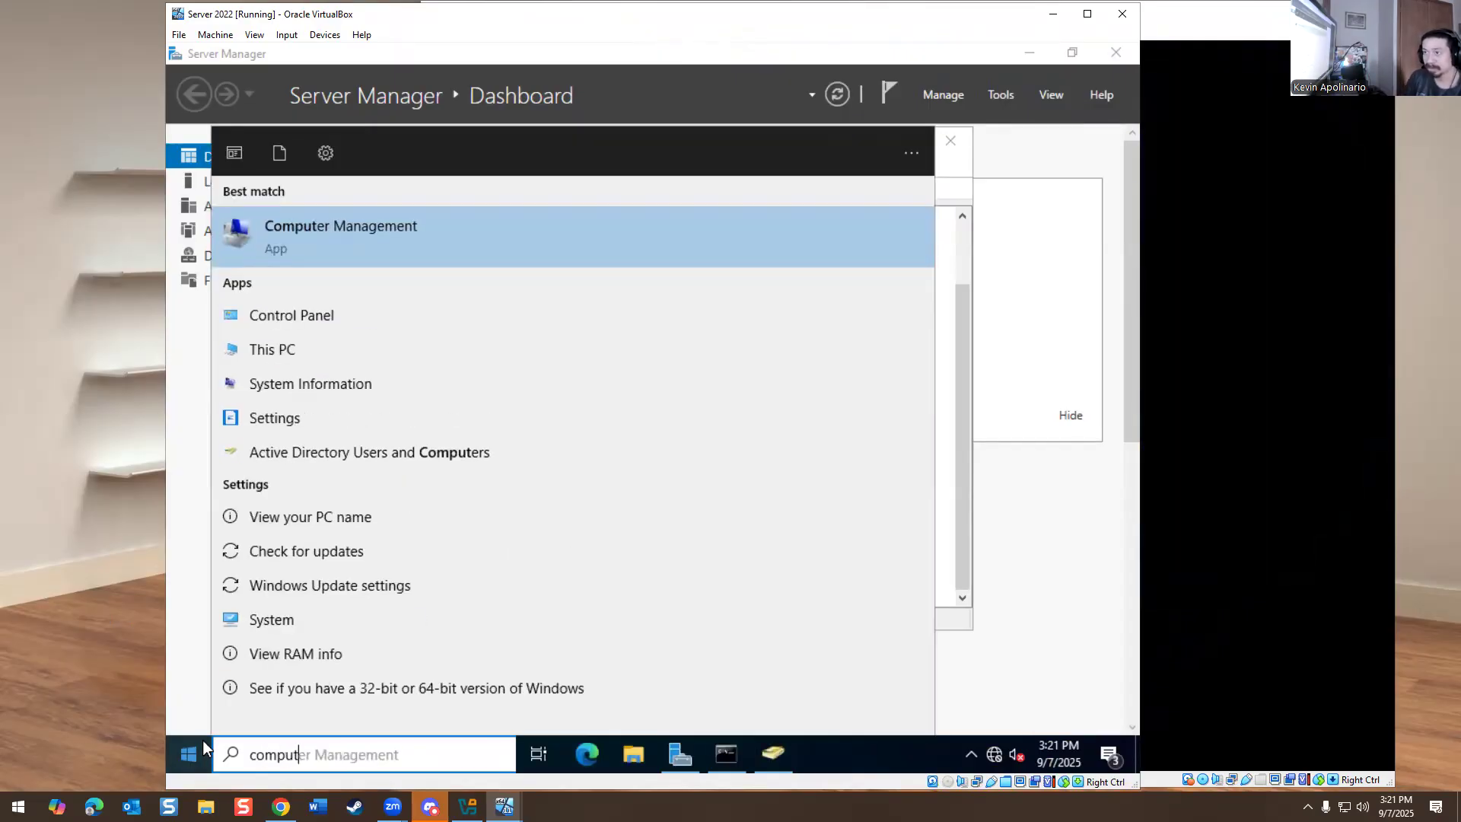
pyautogui.click(297, 350)
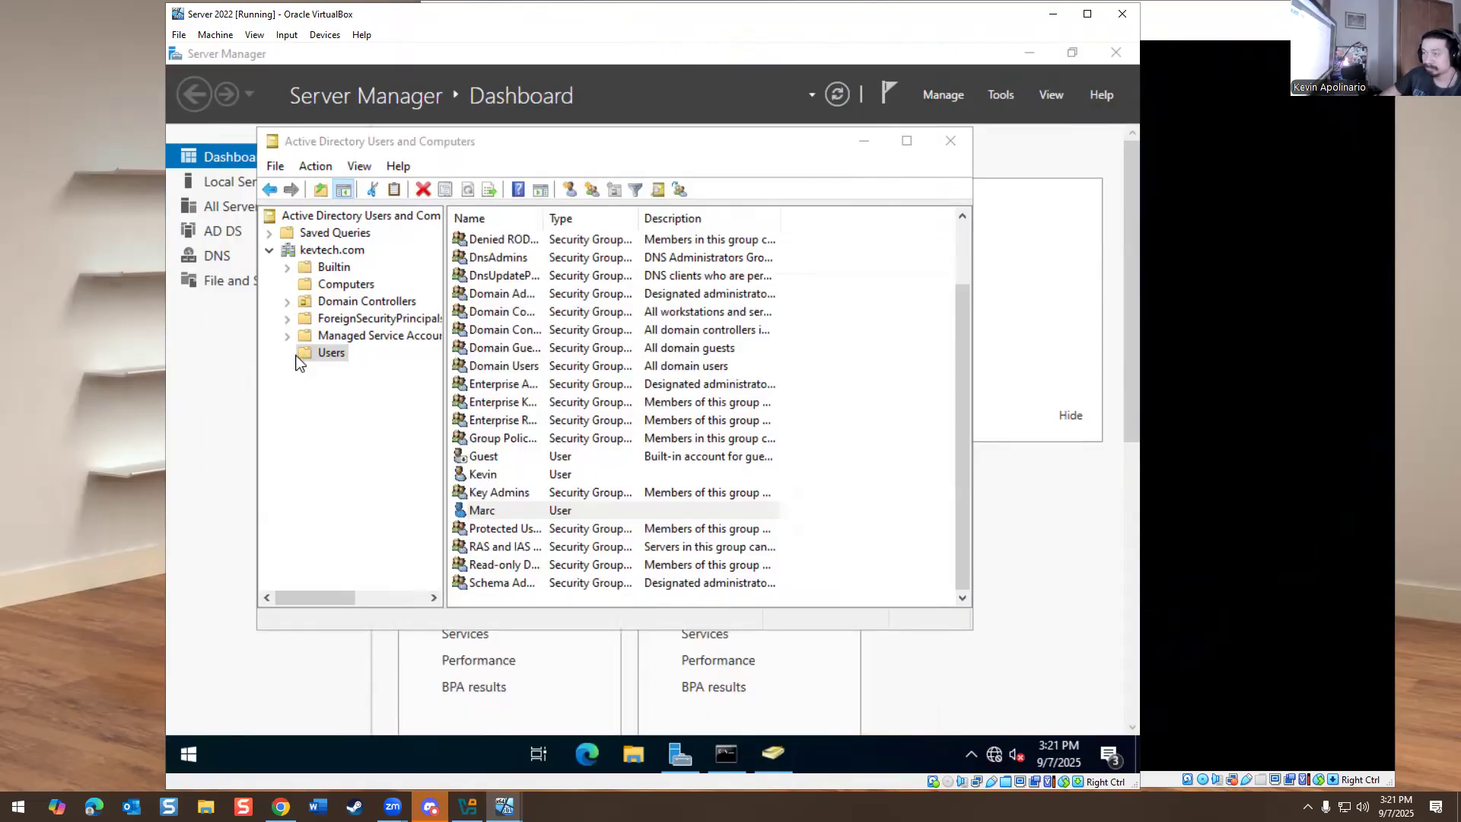
pyautogui.rightClick(347, 359)
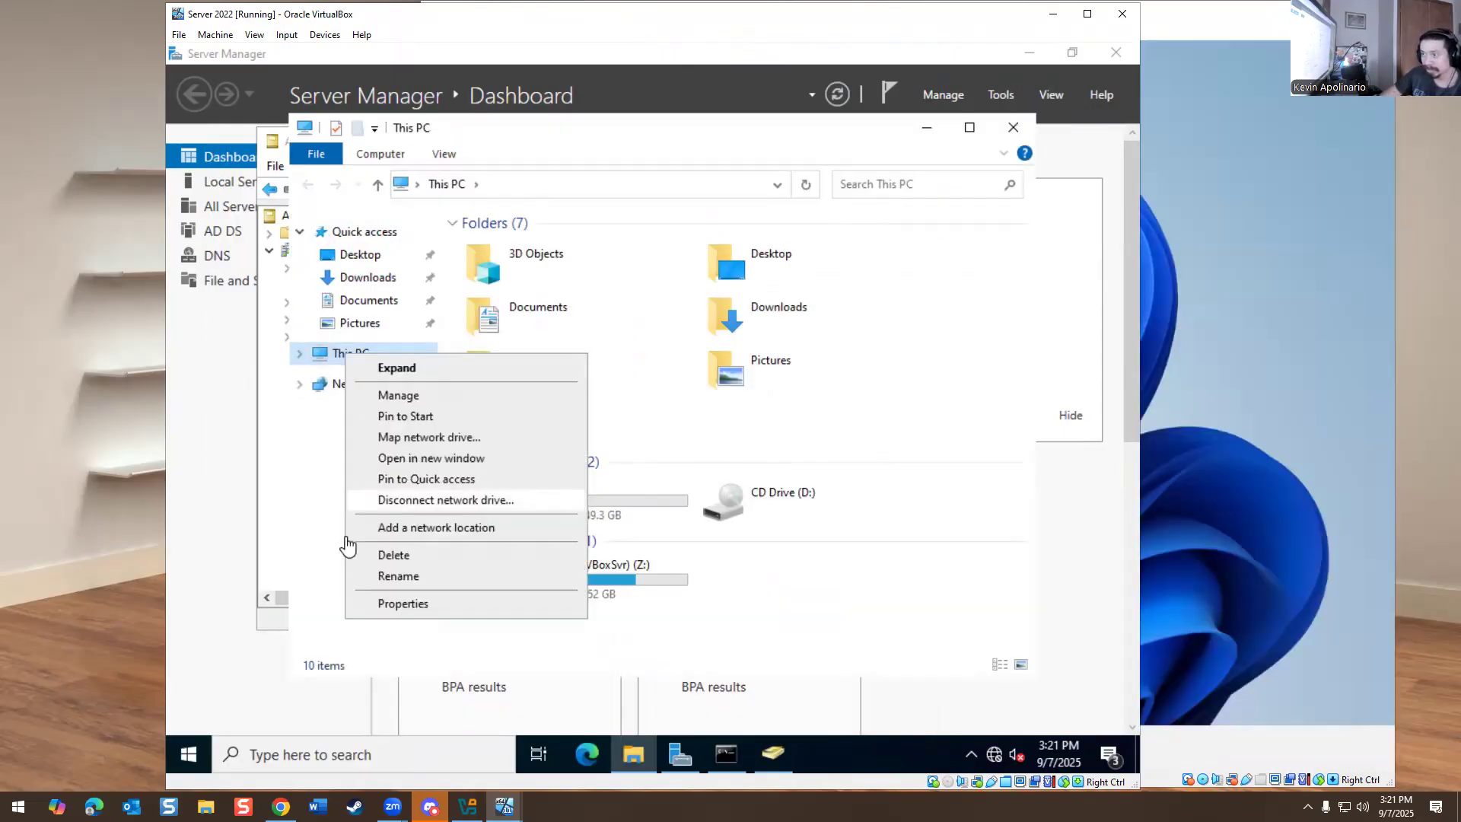
pyautogui.click(367, 602)
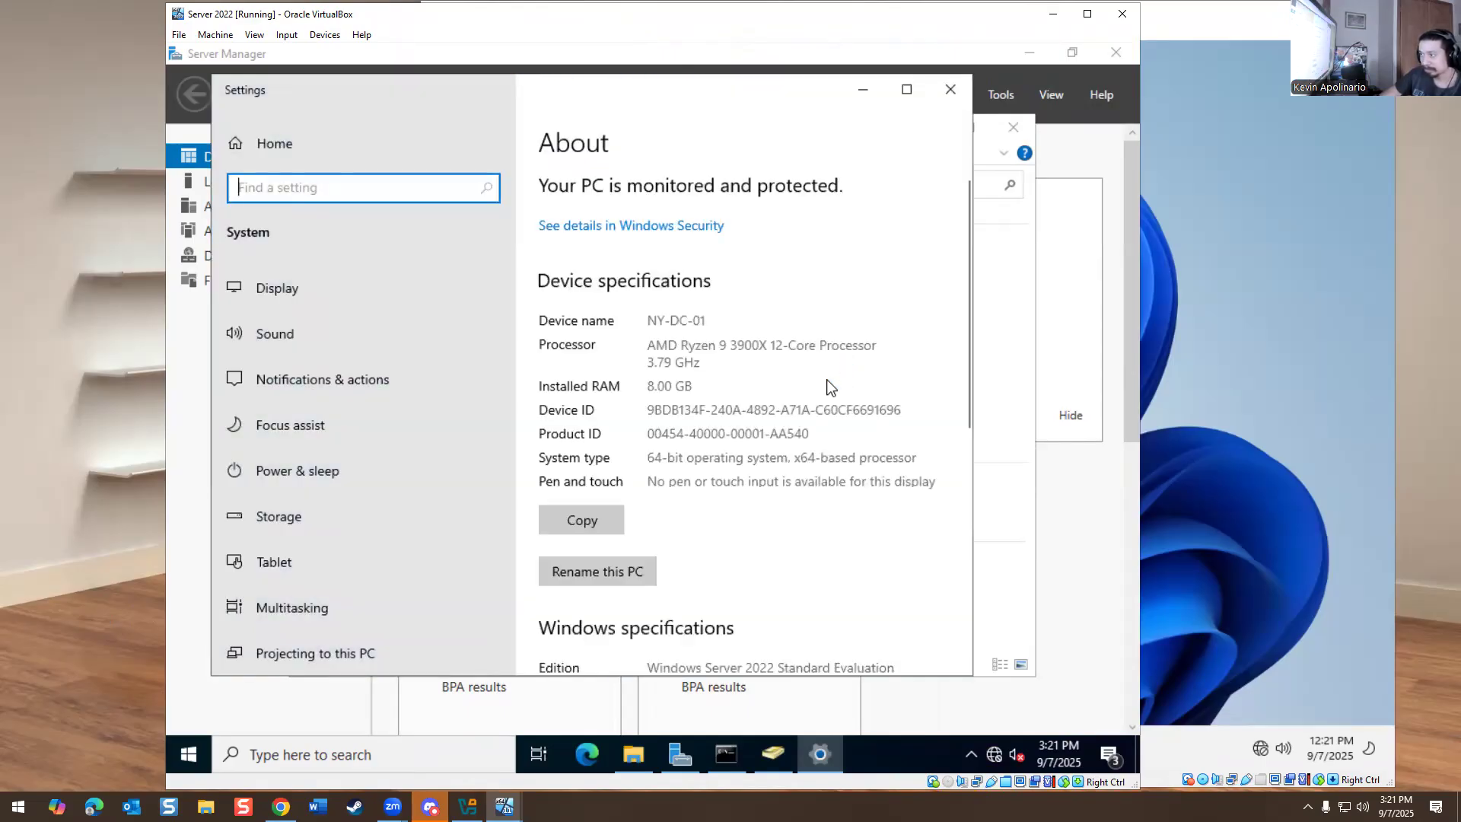
pyautogui.scroll(-7, 829, 388)
pyautogui.click(609, 563)
# Allow remote connections on the Remote tab, save the properties, and close Settings.
pyautogui.click(420, 116)
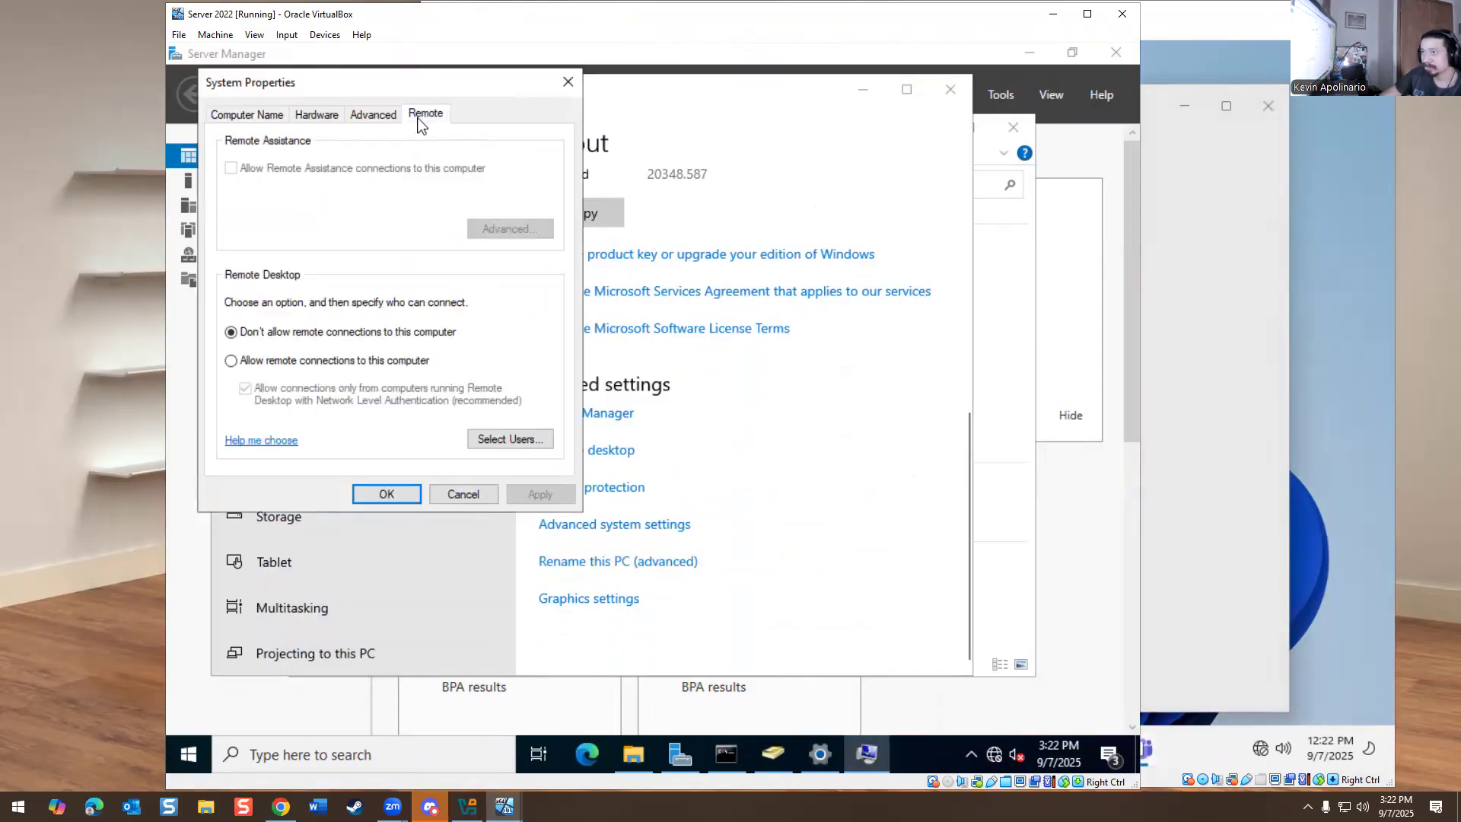
pyautogui.click(231, 361)
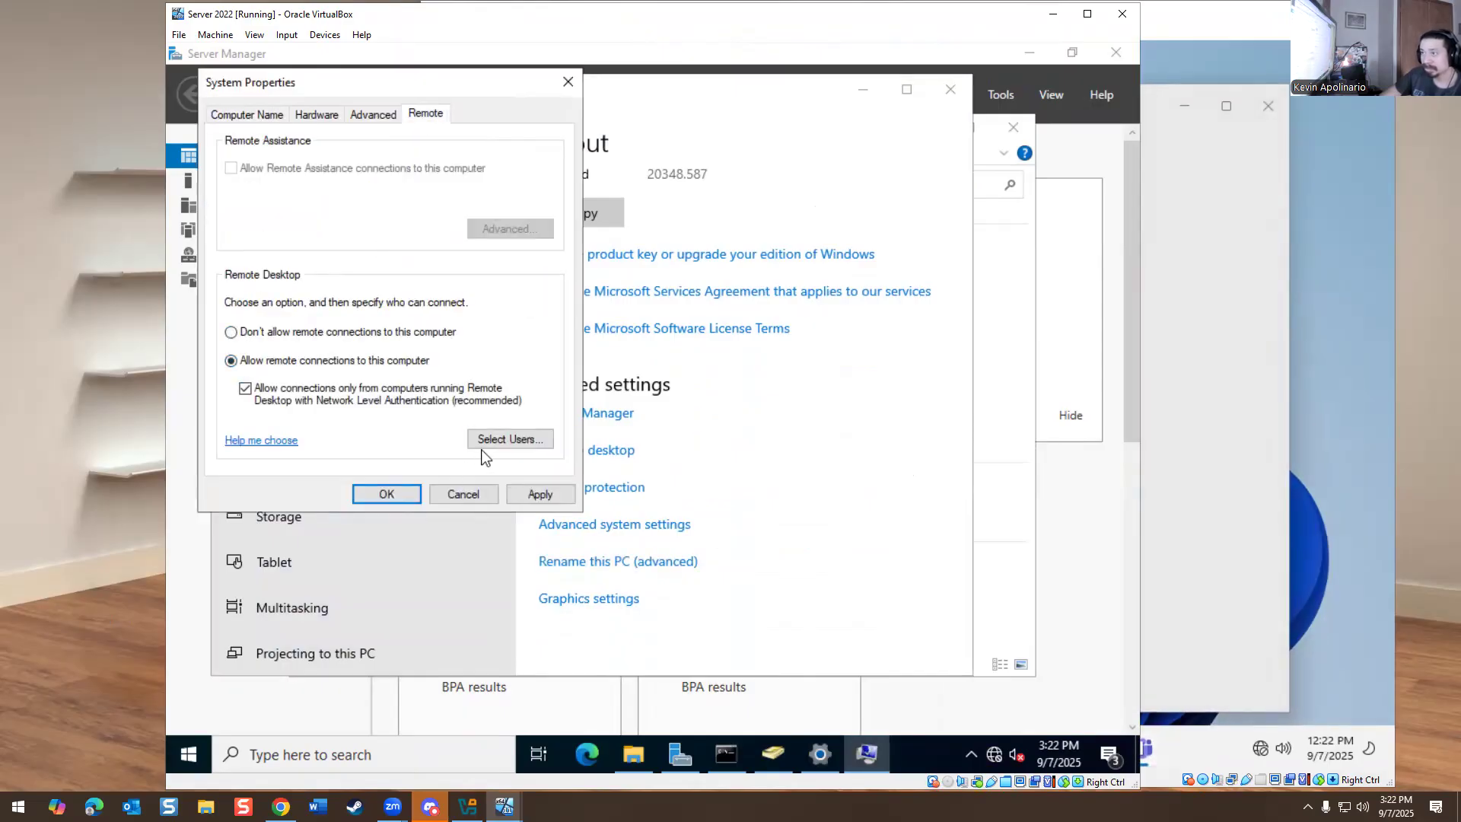
pyautogui.click(482, 448)
pyautogui.click(251, 334)
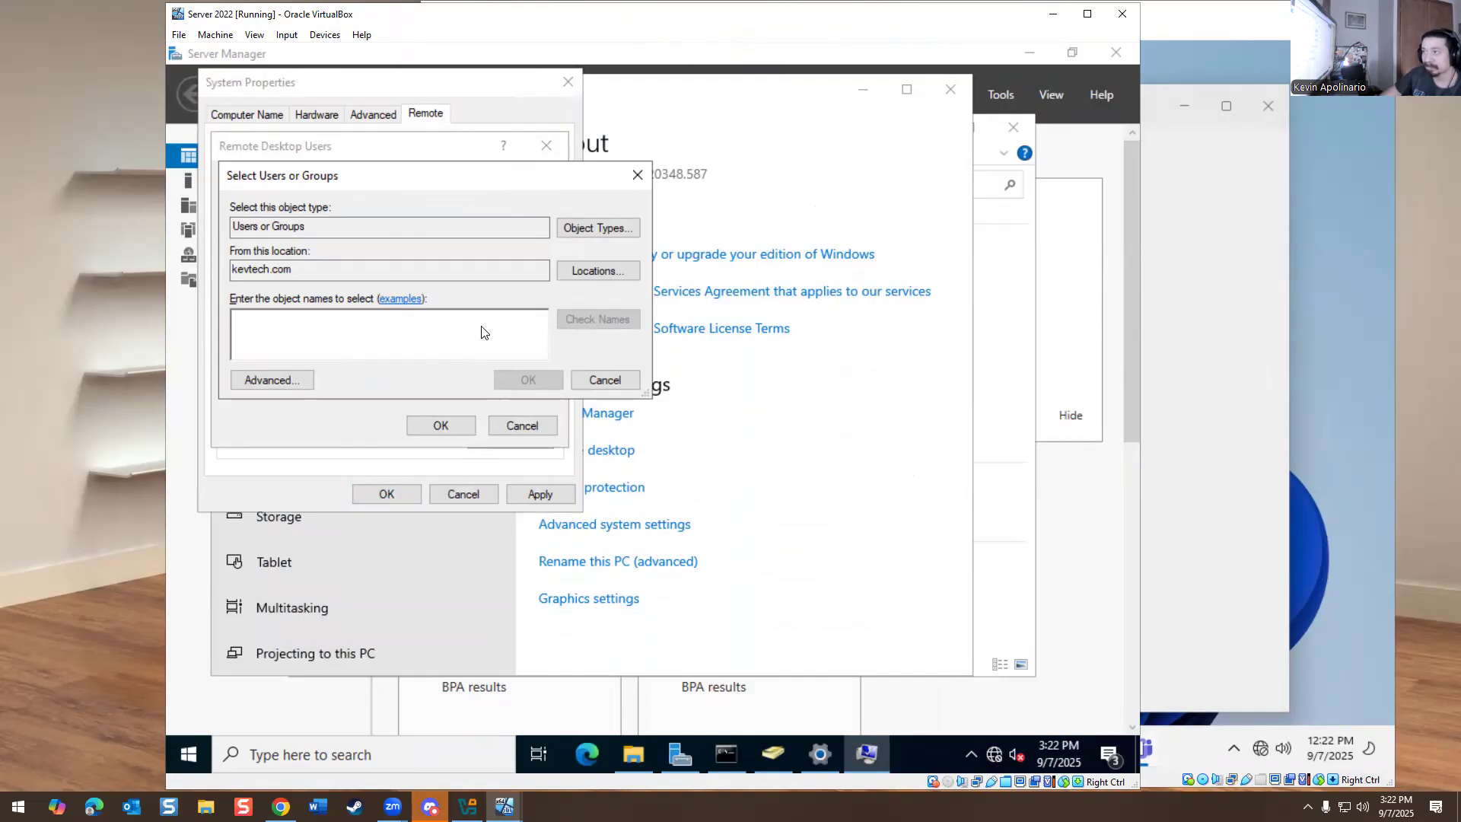
pyautogui.click(600, 380)
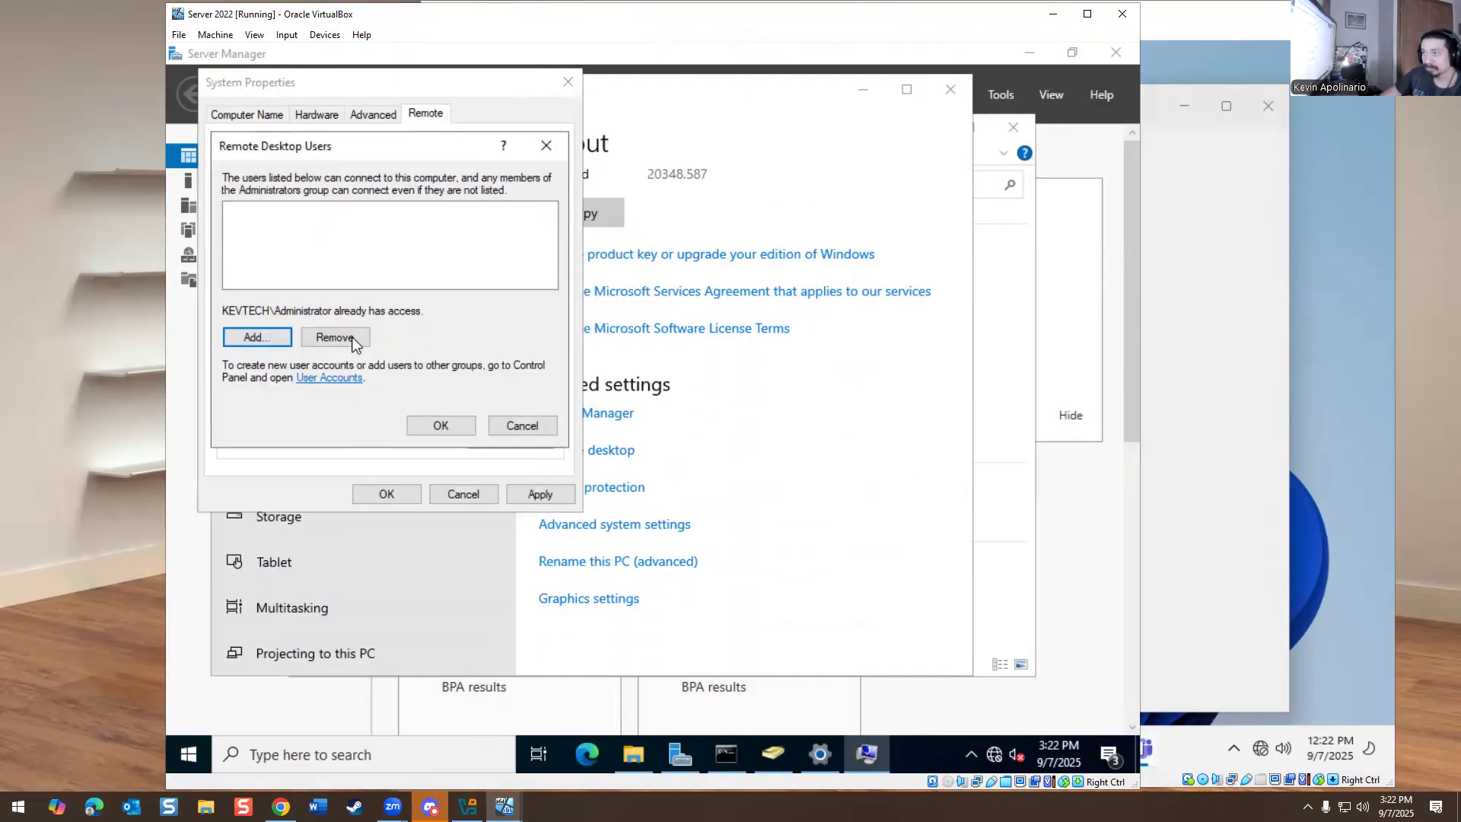
pyautogui.click(439, 428)
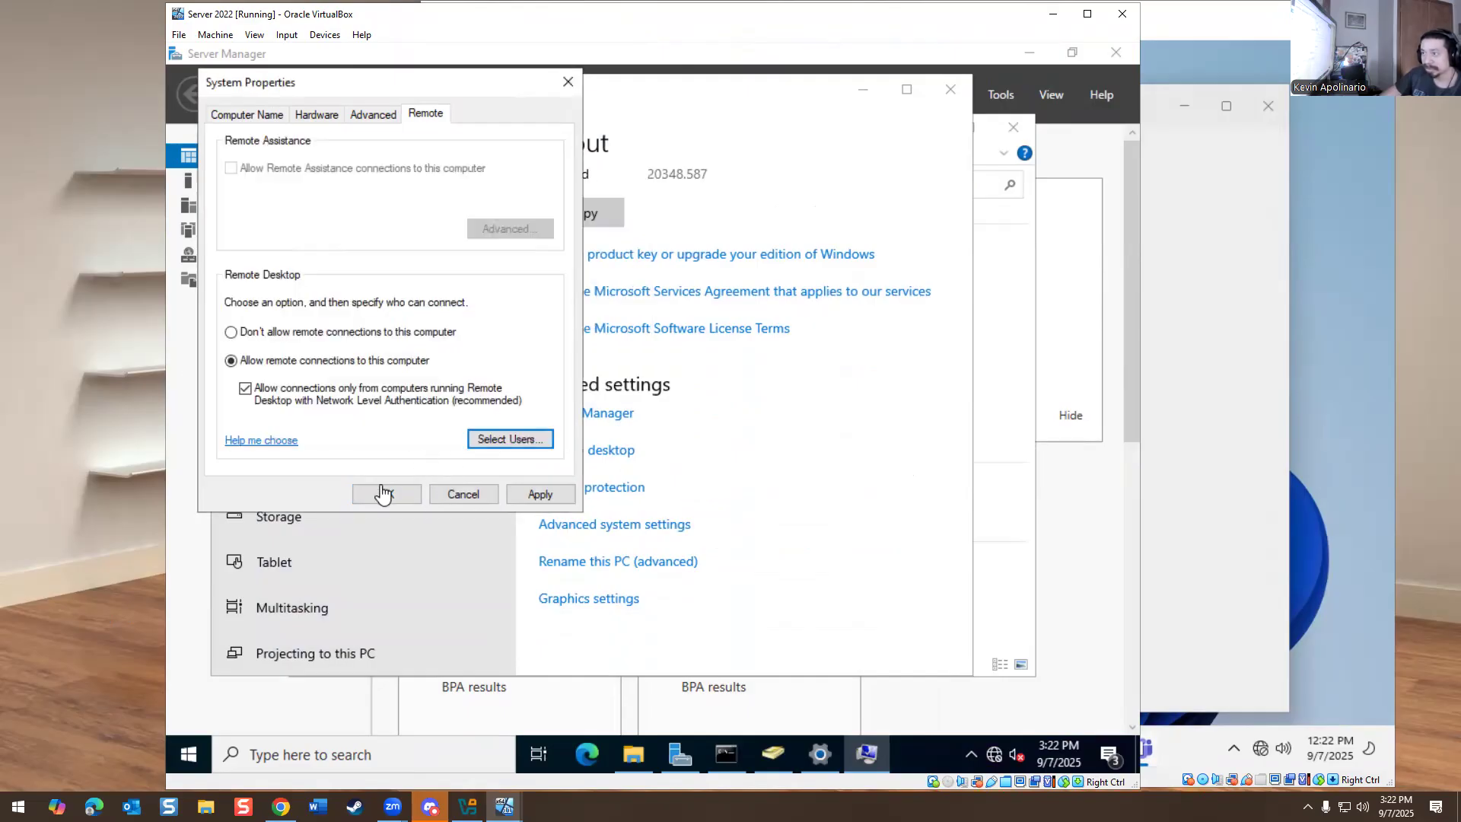
pyautogui.click(382, 495)
pyautogui.click(951, 89)
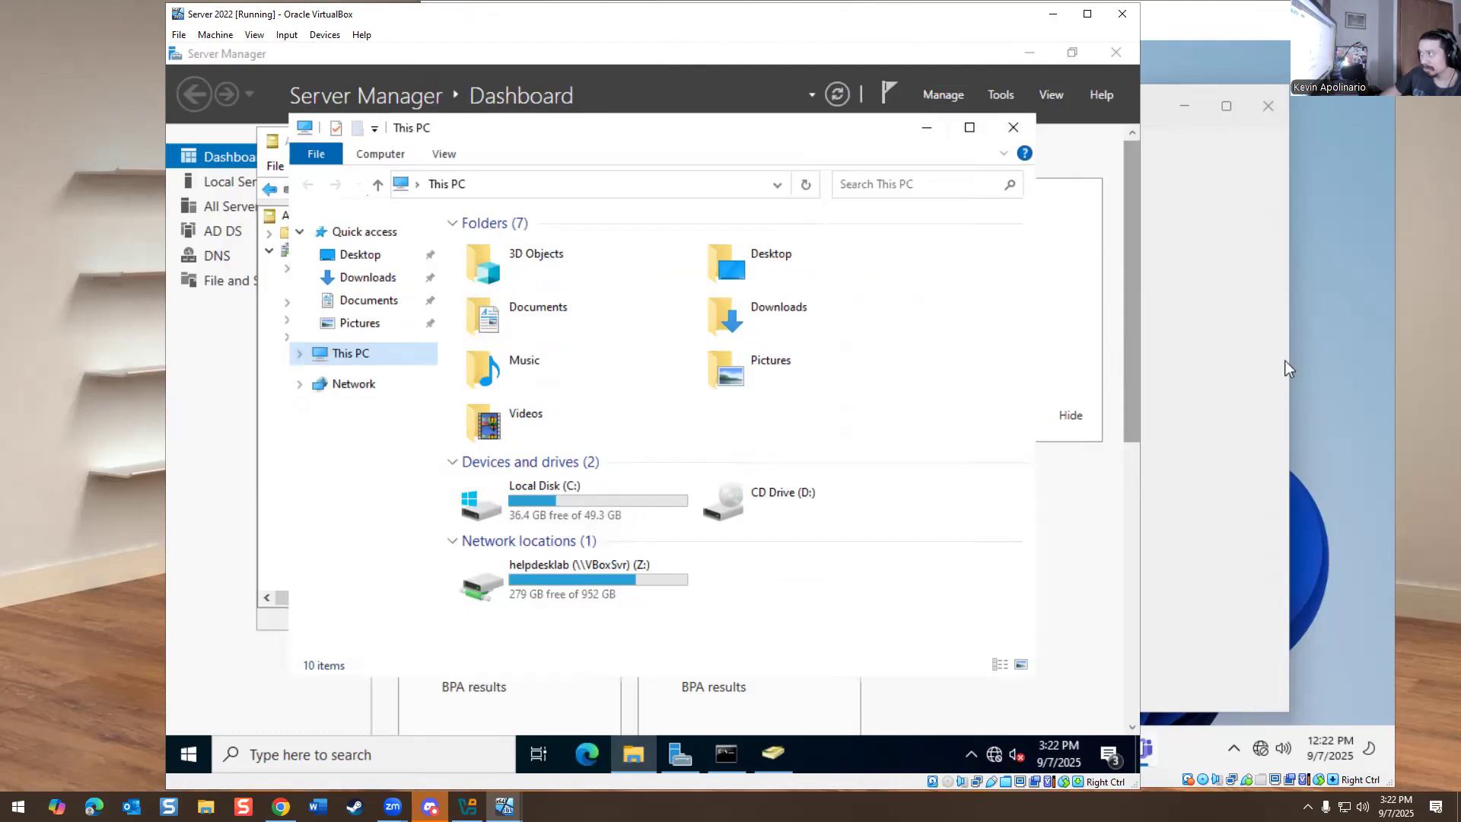
pyautogui.click(1286, 361)
# Launch Remote Desktop Connection on Windows 11 and connect to 10.1.10.2.
pyautogui.click(670, 752)
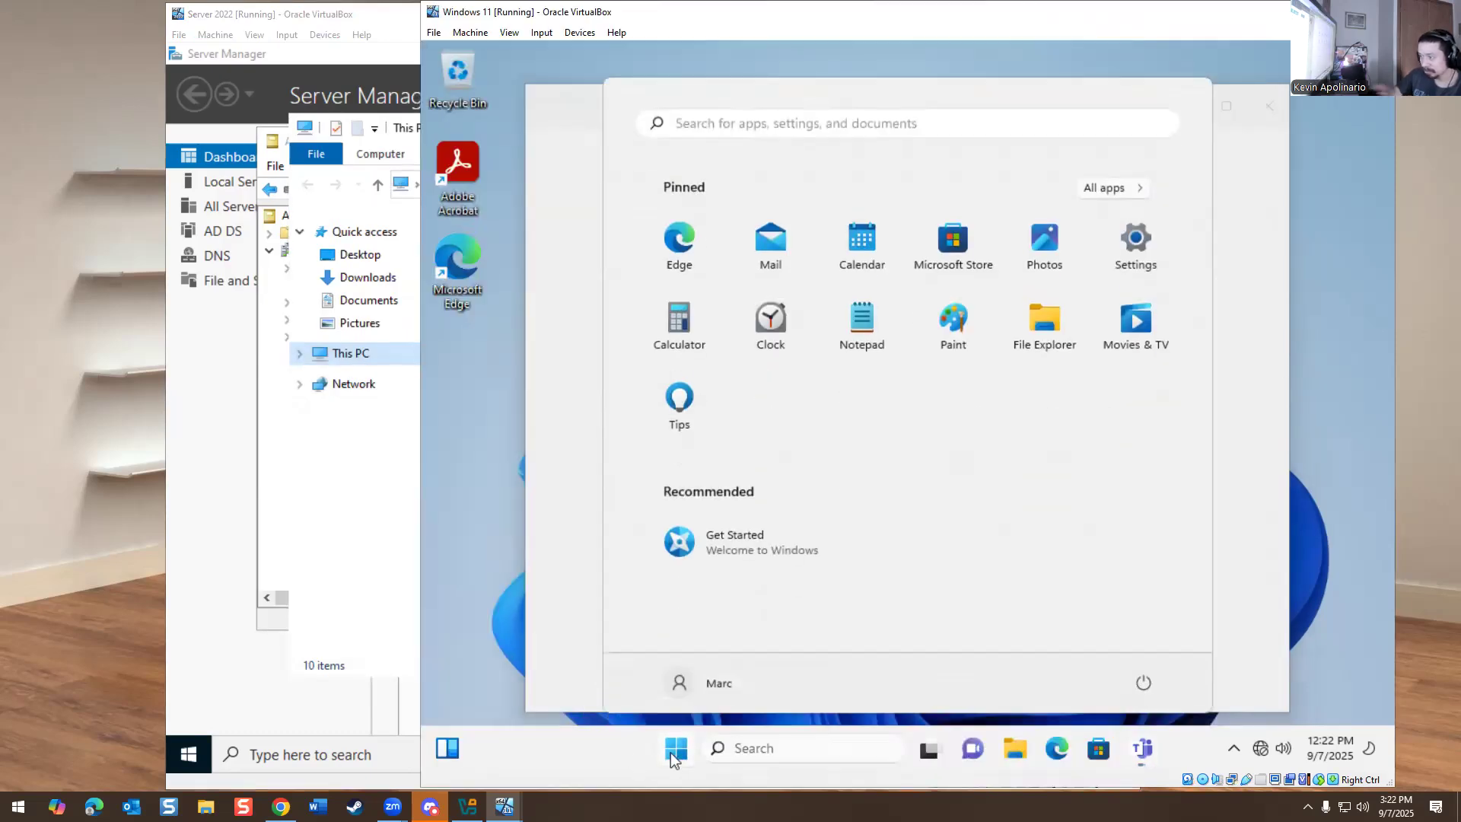
pyautogui.write('remote')
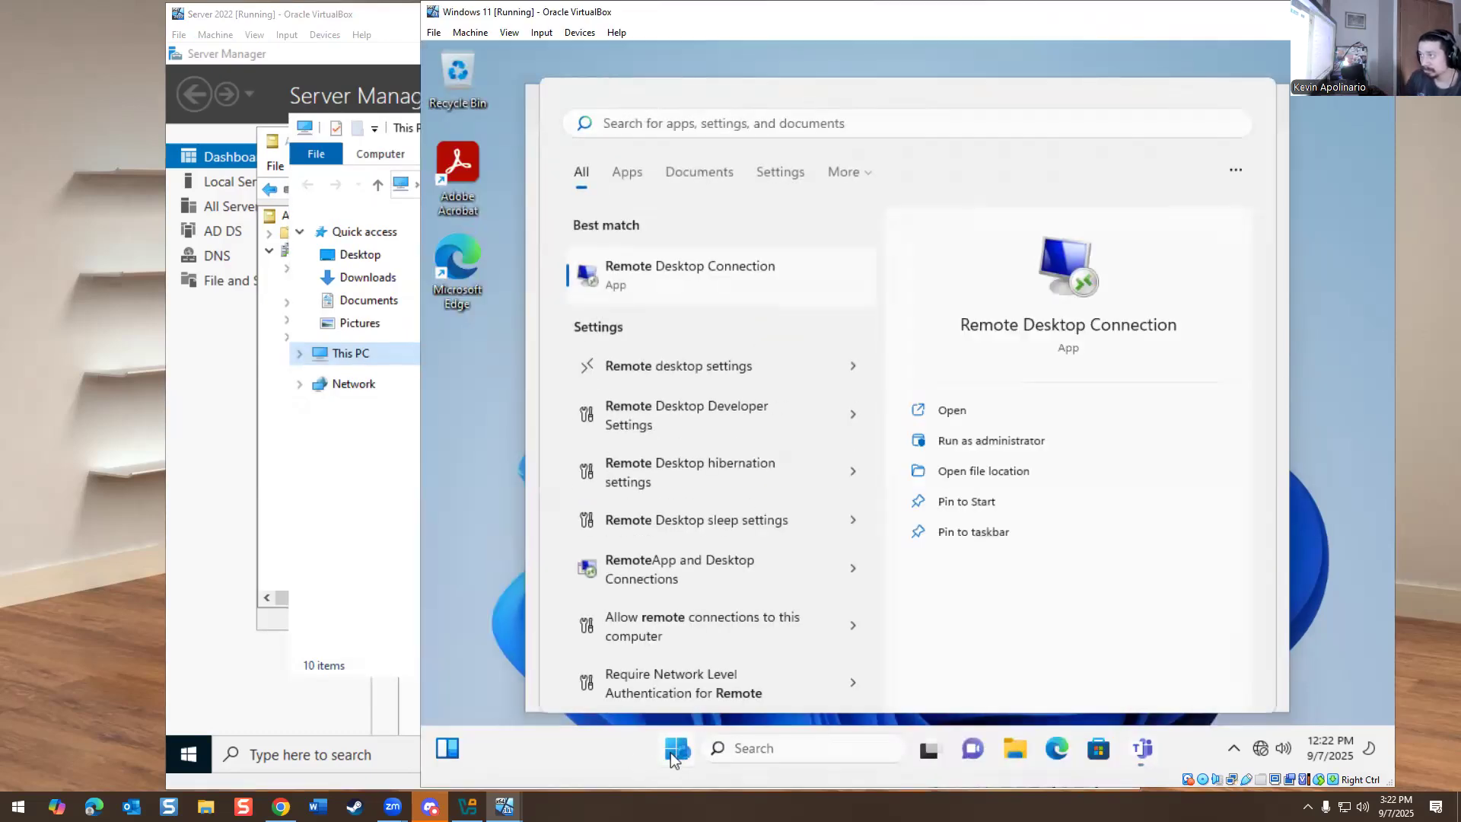
pyautogui.press('Return')
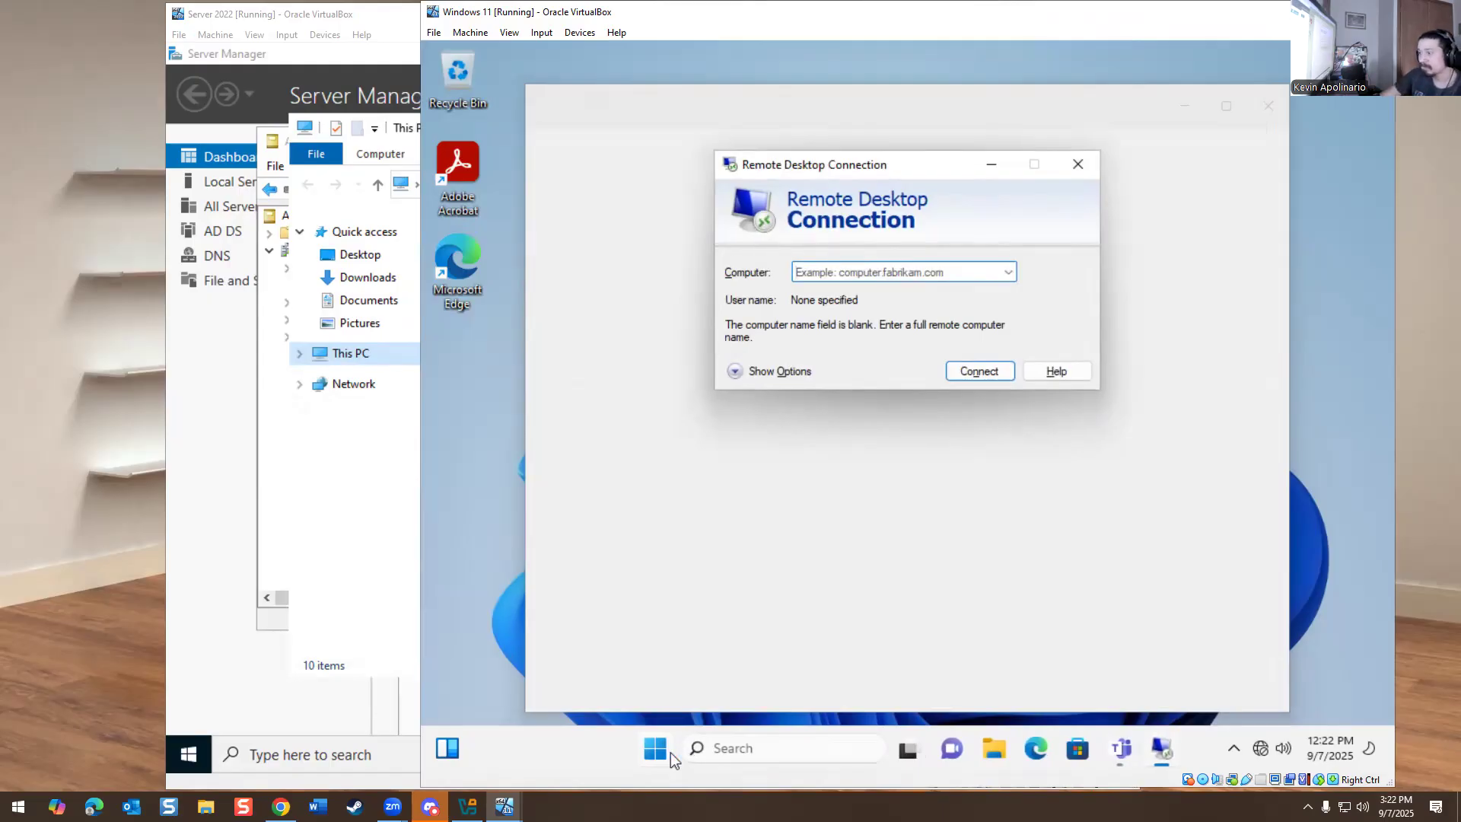
pyautogui.write('1')
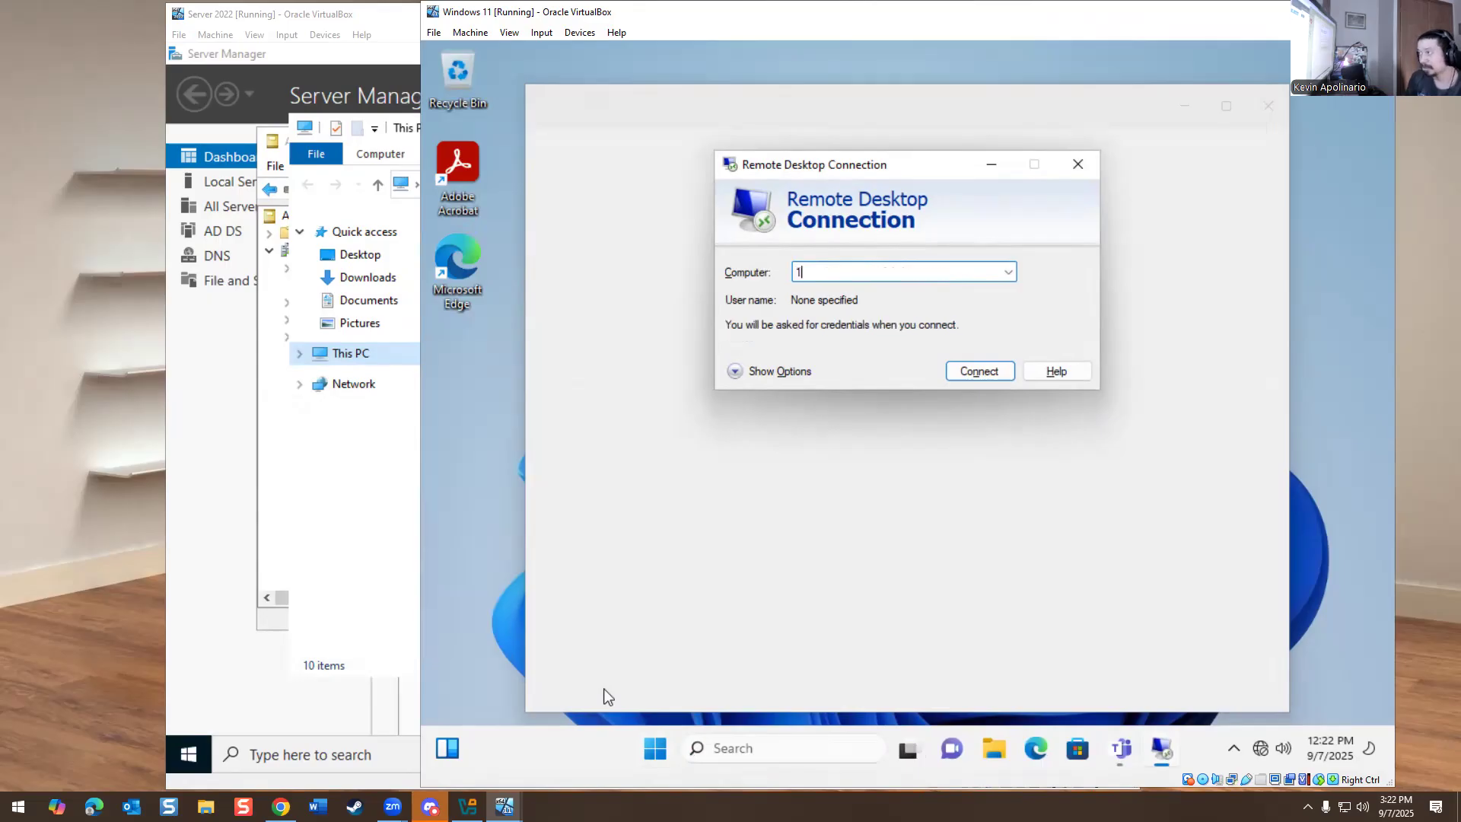
pyautogui.write('0.1.10.2')
pyautogui.press('Return')
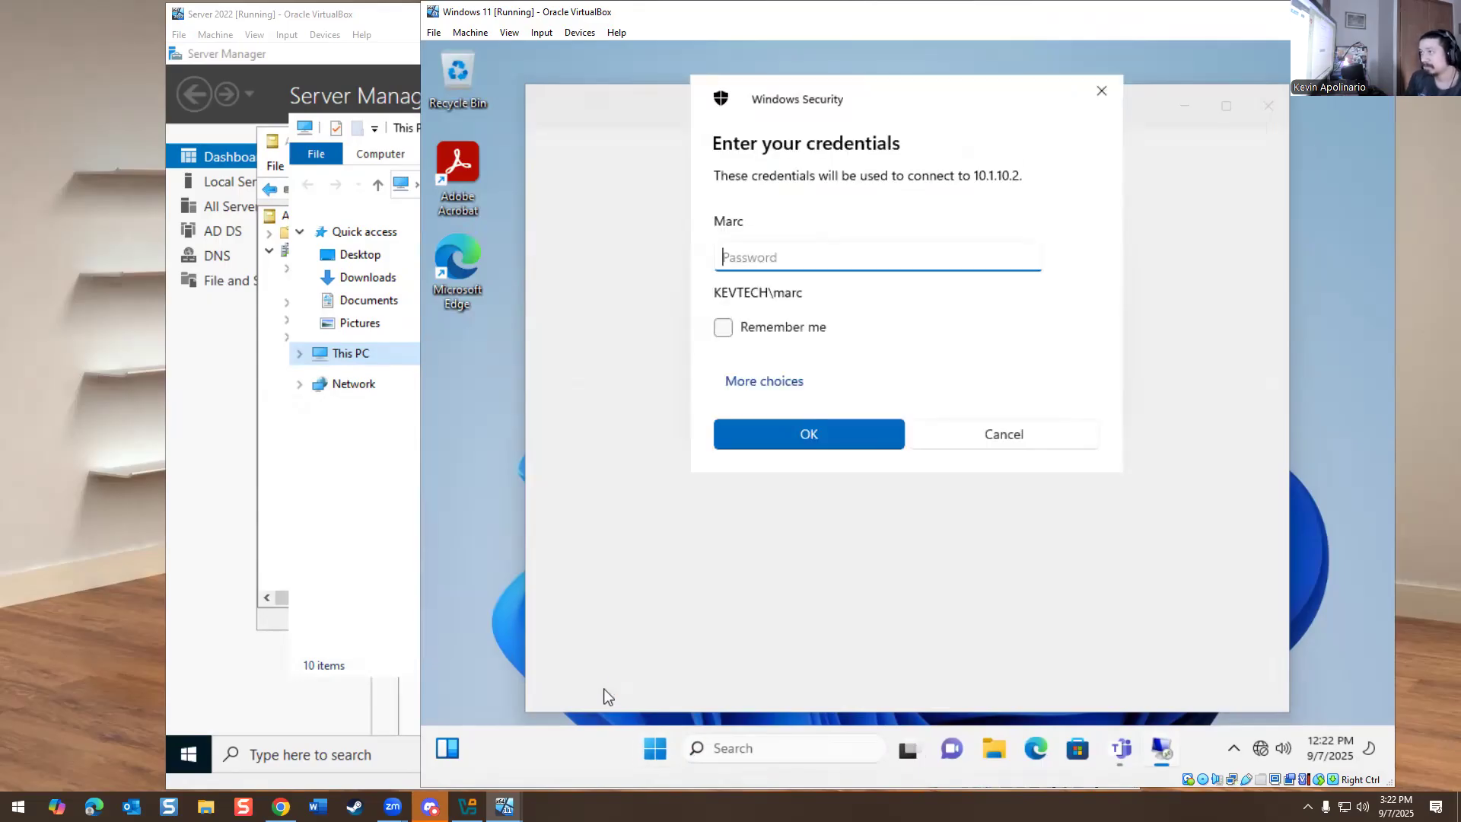
# Sign in with the KEVTECH administrator account and accept the server's untrusted certificate.
pyautogui.click(787, 381)
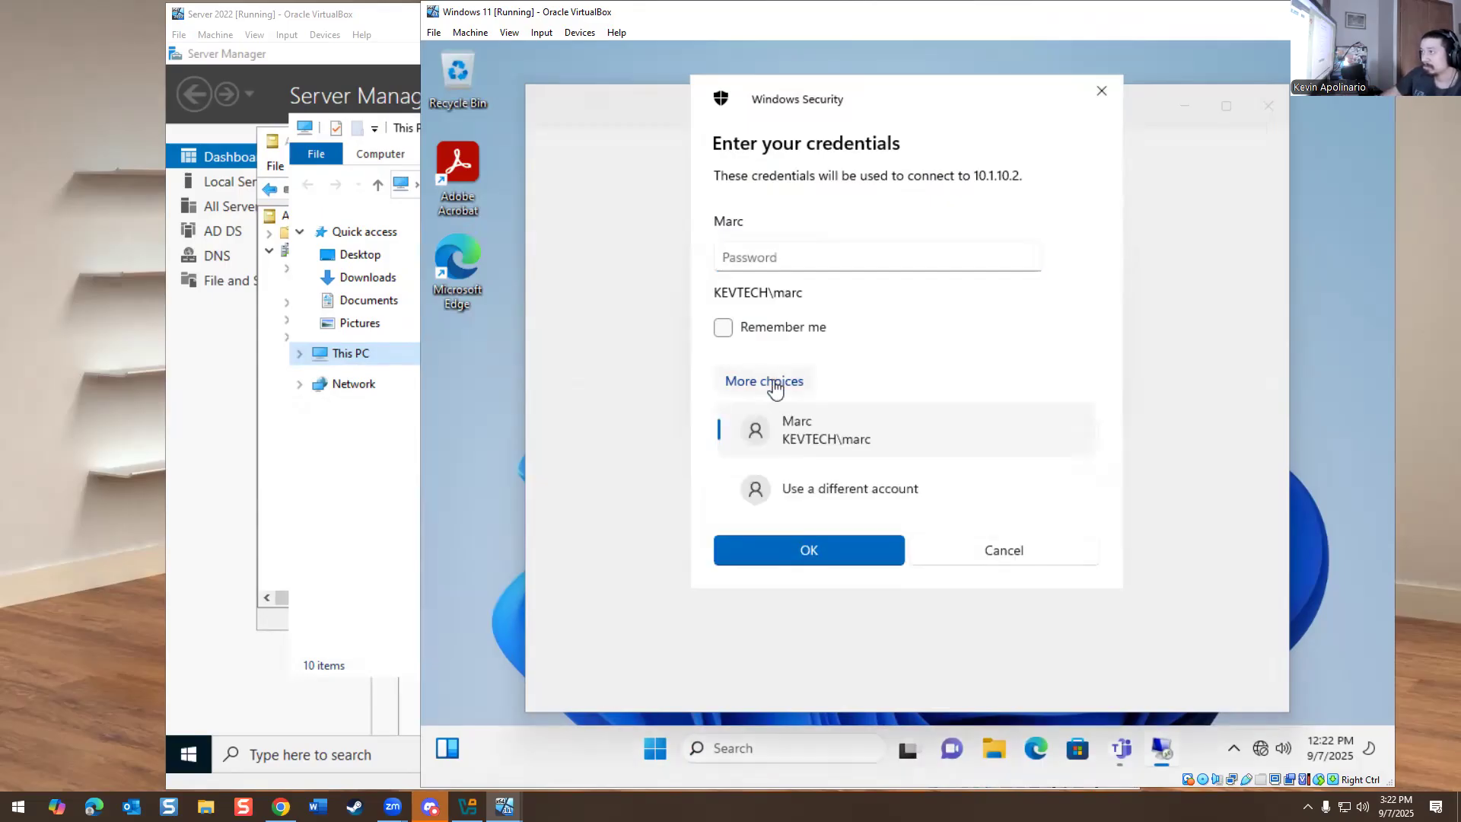
pyautogui.click(840, 499)
pyautogui.write('administrator')
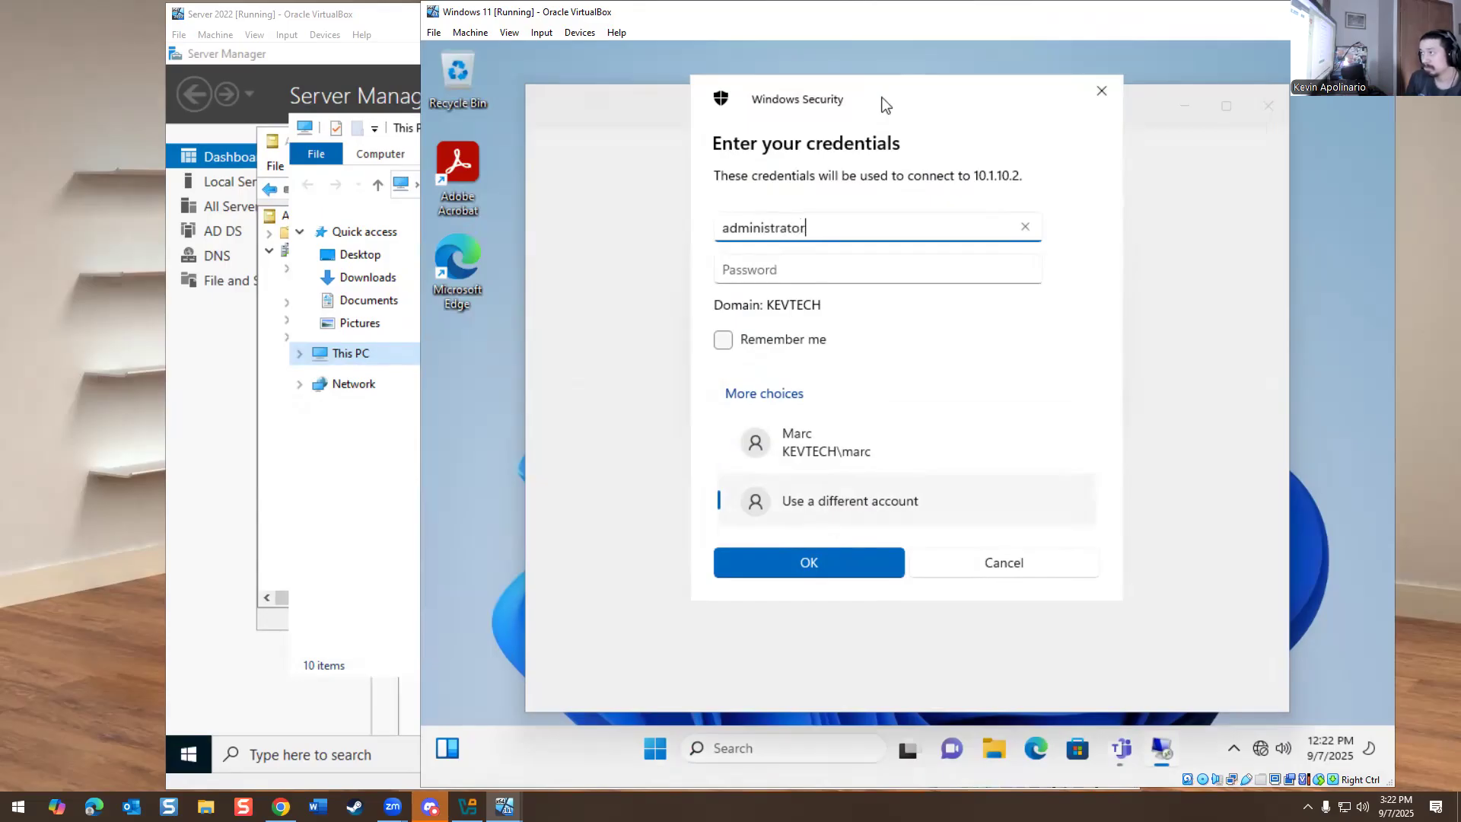
pyautogui.press('Tab')
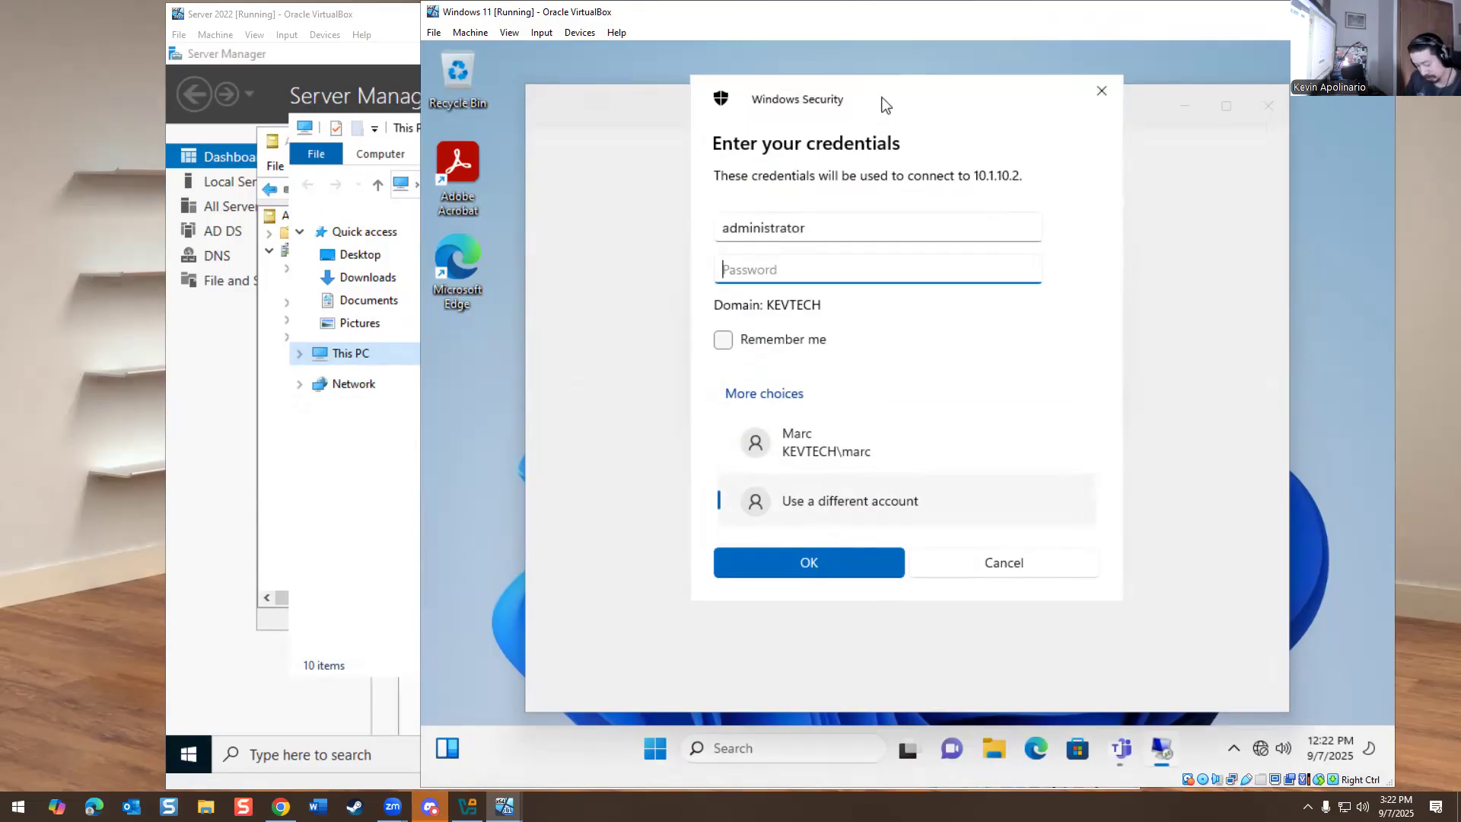
pyautogui.write('••••••')
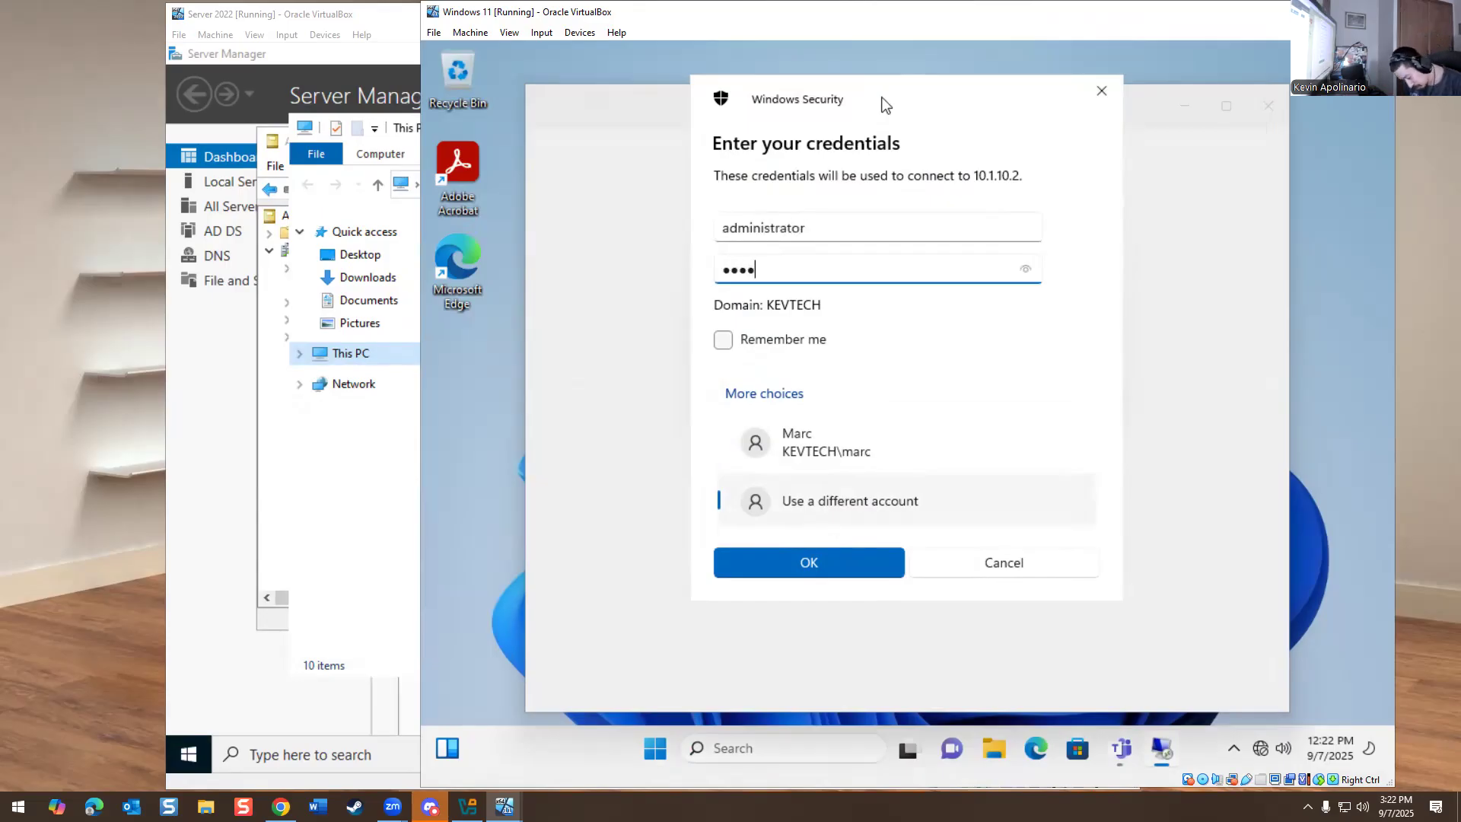
pyautogui.write('••••')
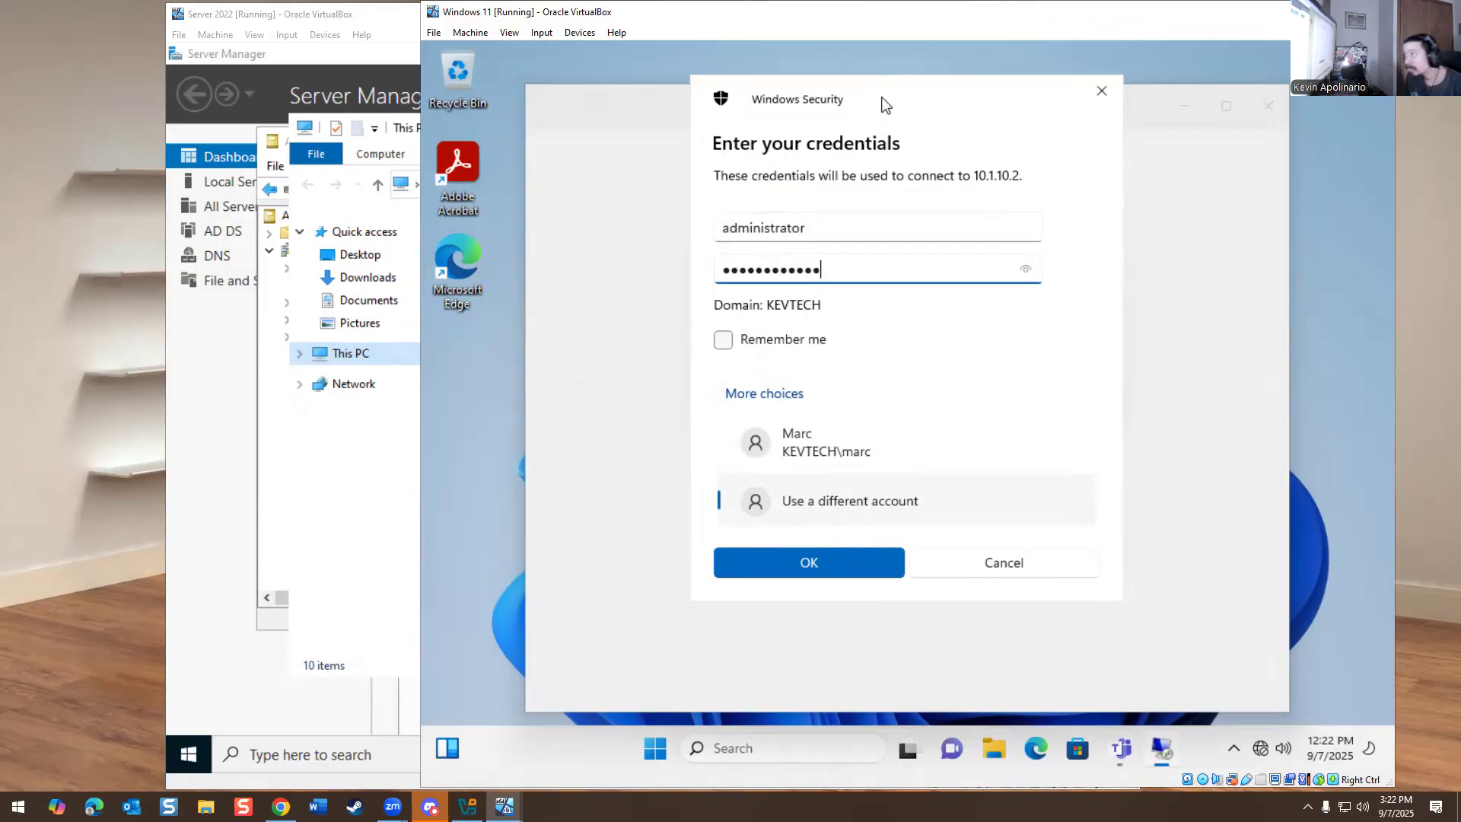
pyautogui.press('Return')
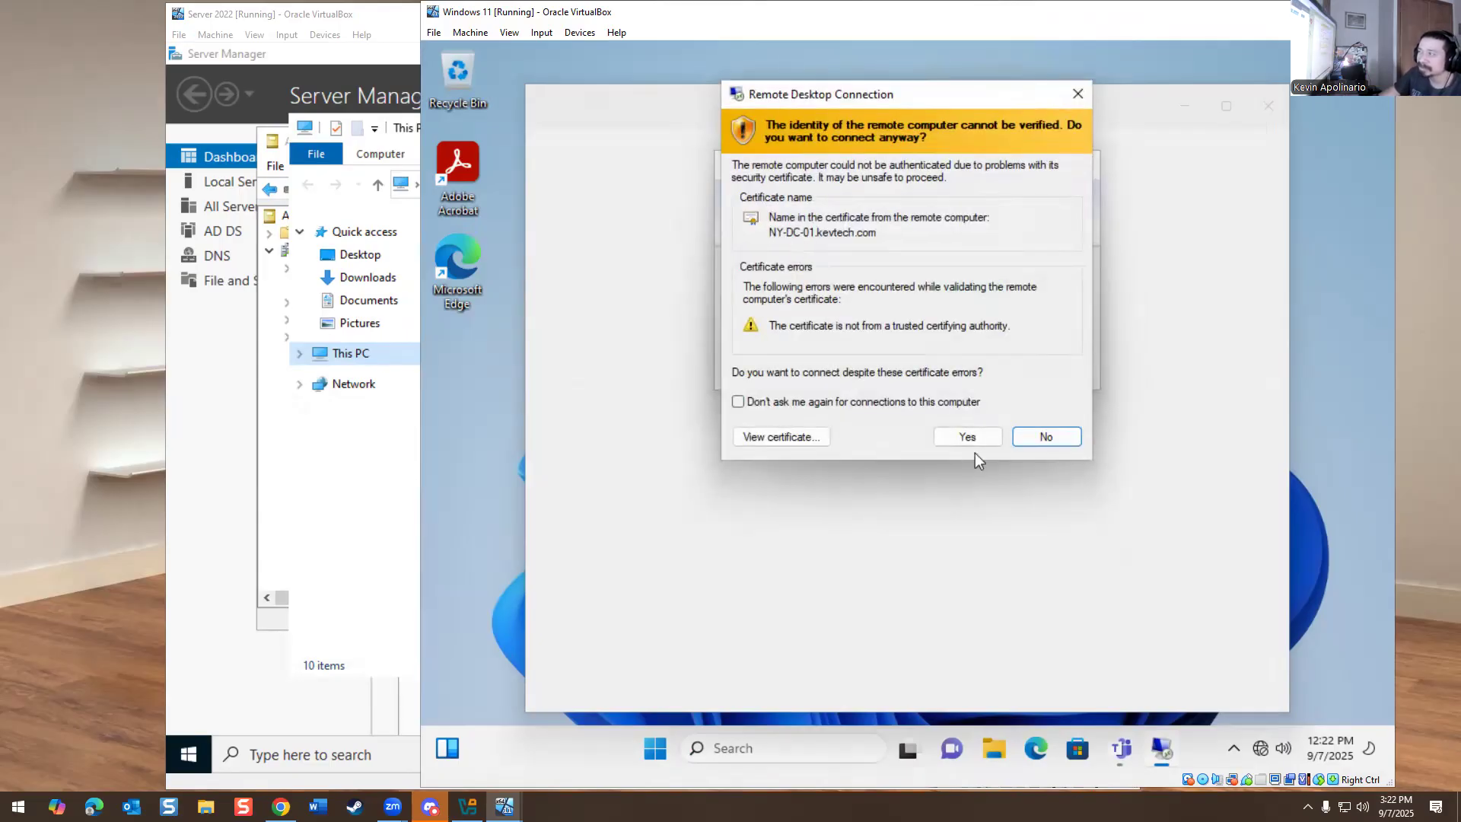
pyautogui.click(969, 438)
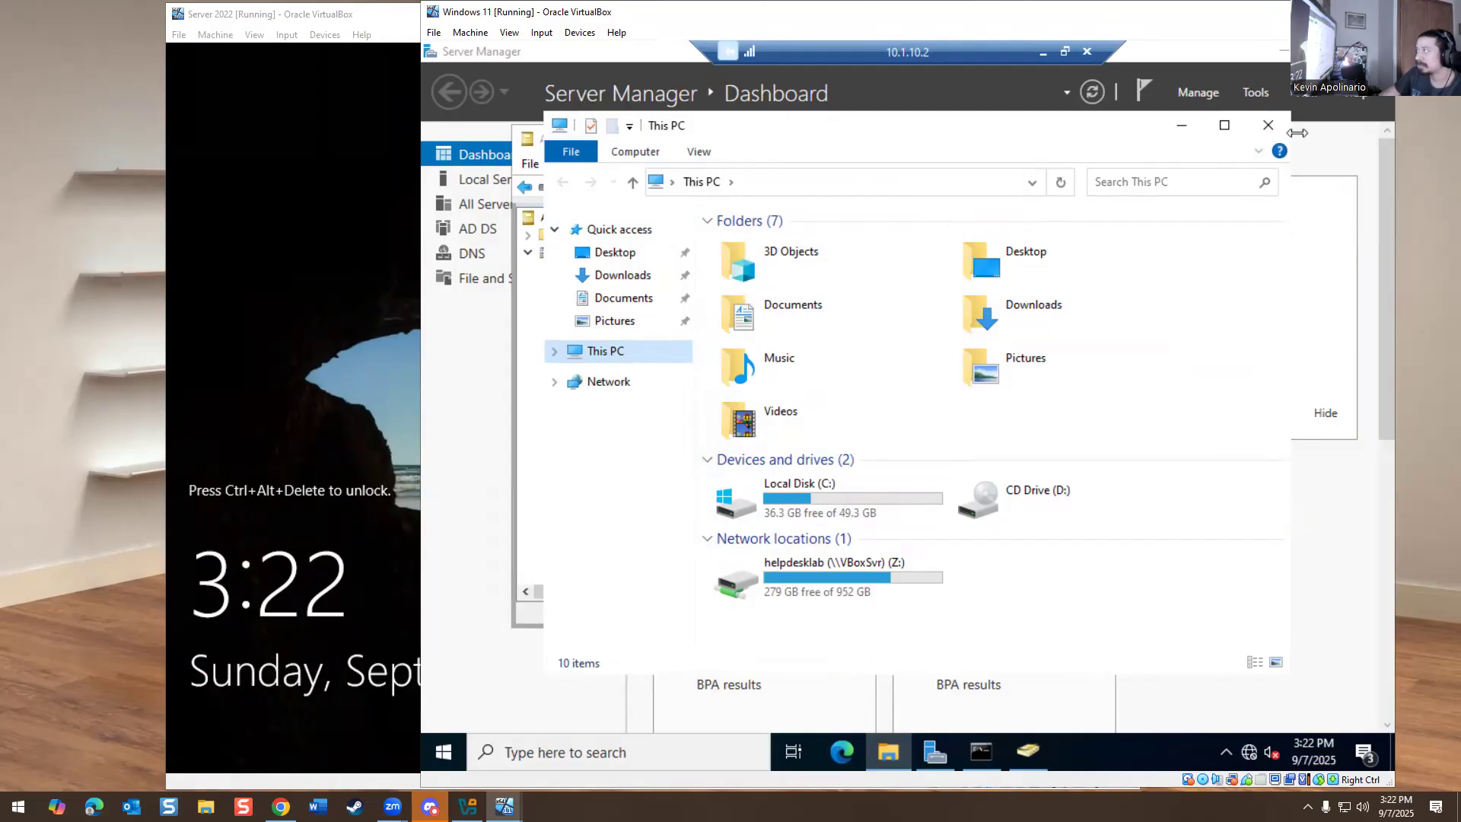
# Close This PC, ADUC, Server Manager and Command Prompt remotely, then disconnect from 10.1.10.2.
pyautogui.click(1268, 124)
pyautogui.click(1205, 138)
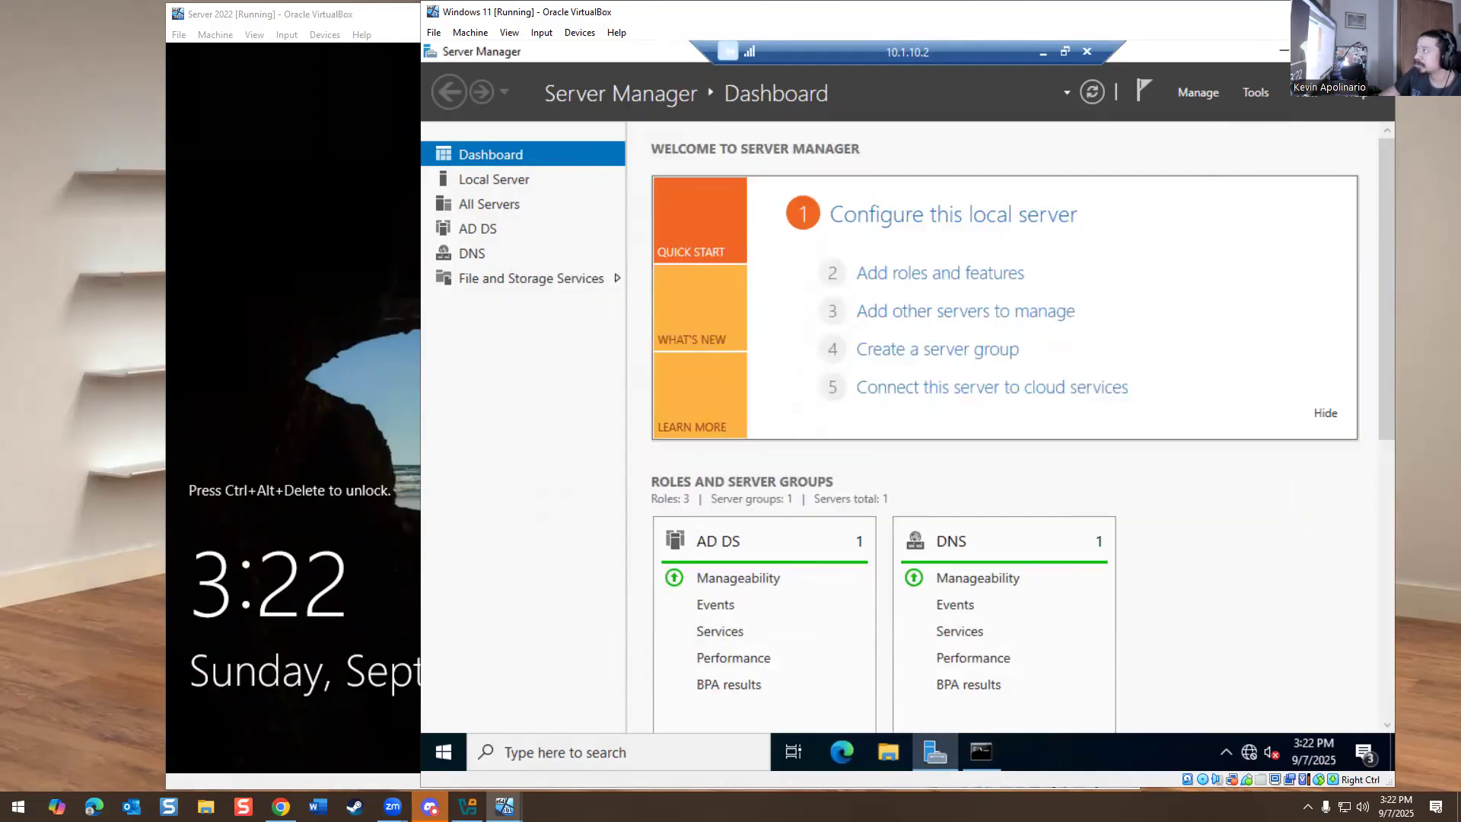
pyautogui.click(1378, 51)
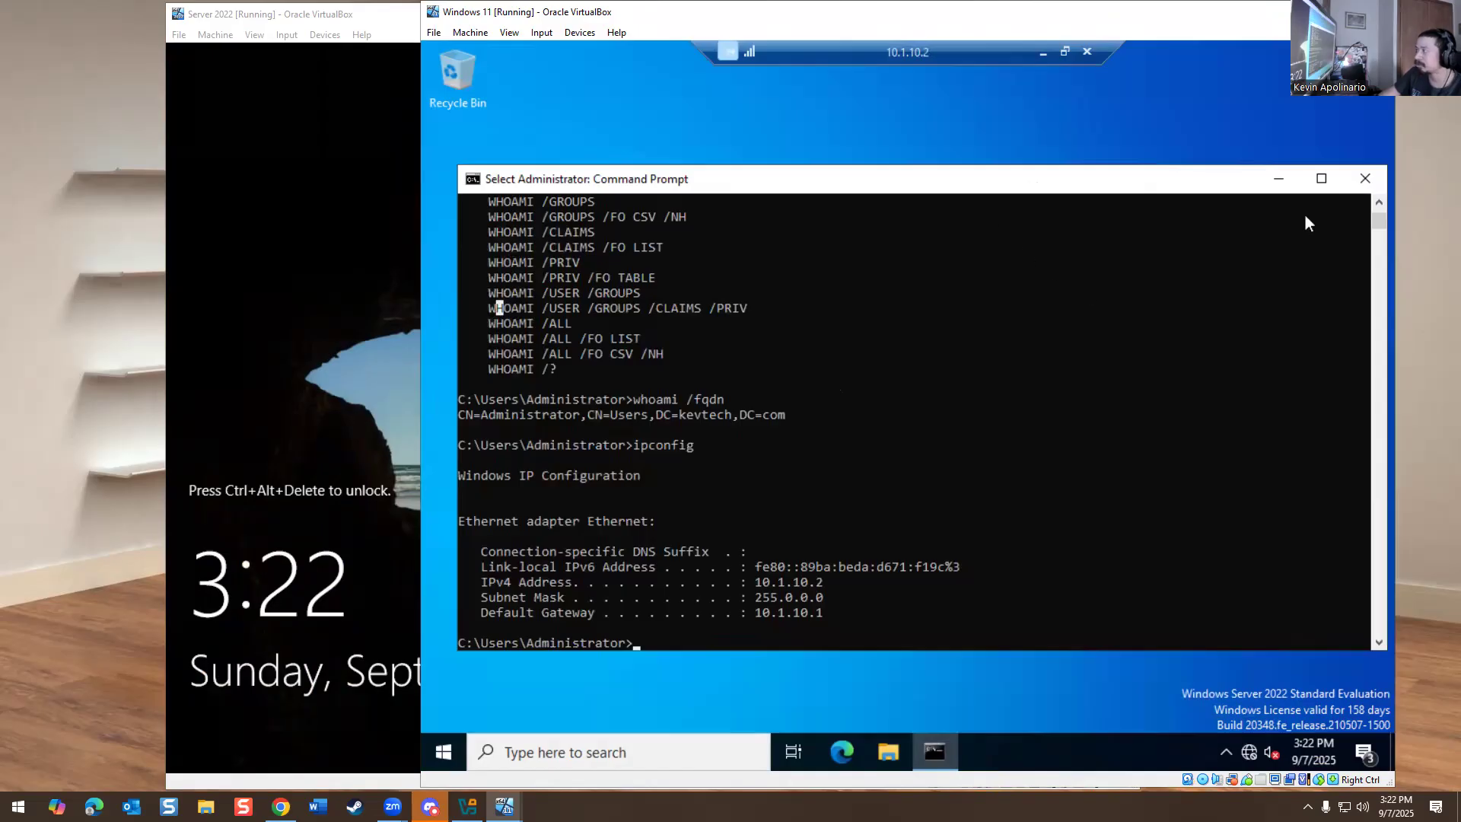
pyautogui.click(1365, 178)
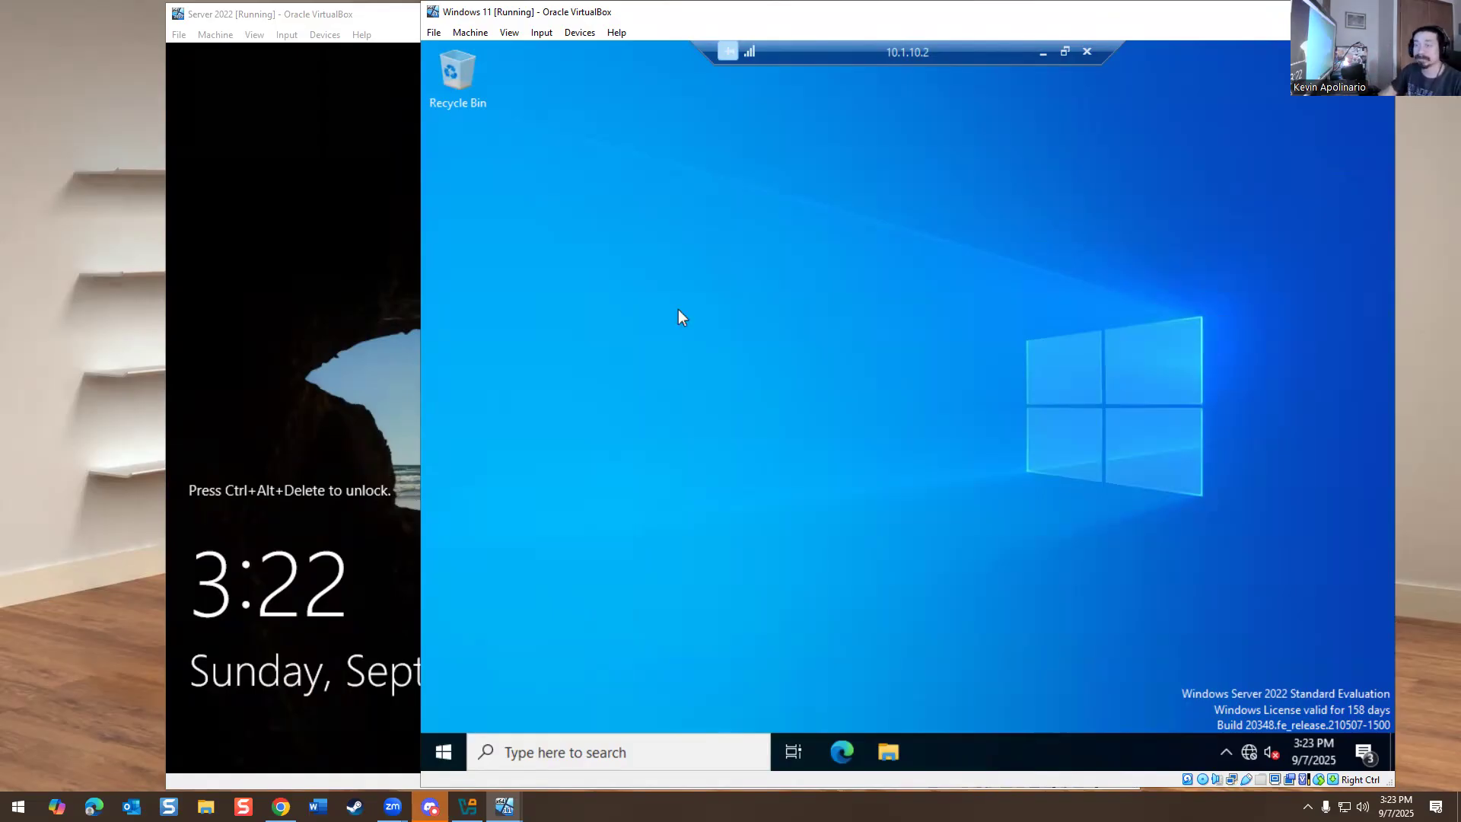
pyautogui.click(1090, 53)
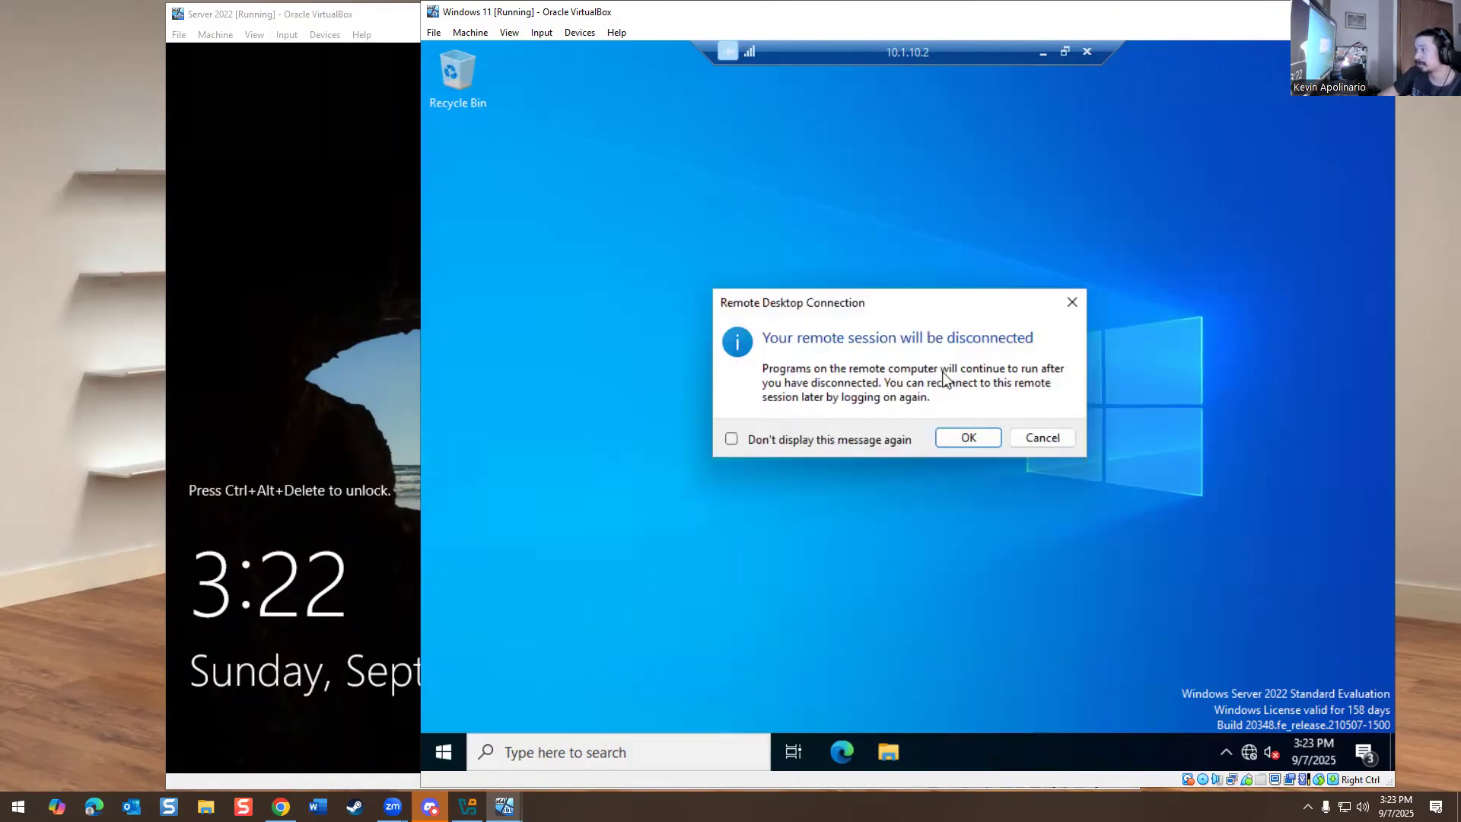
pyautogui.click(968, 433)
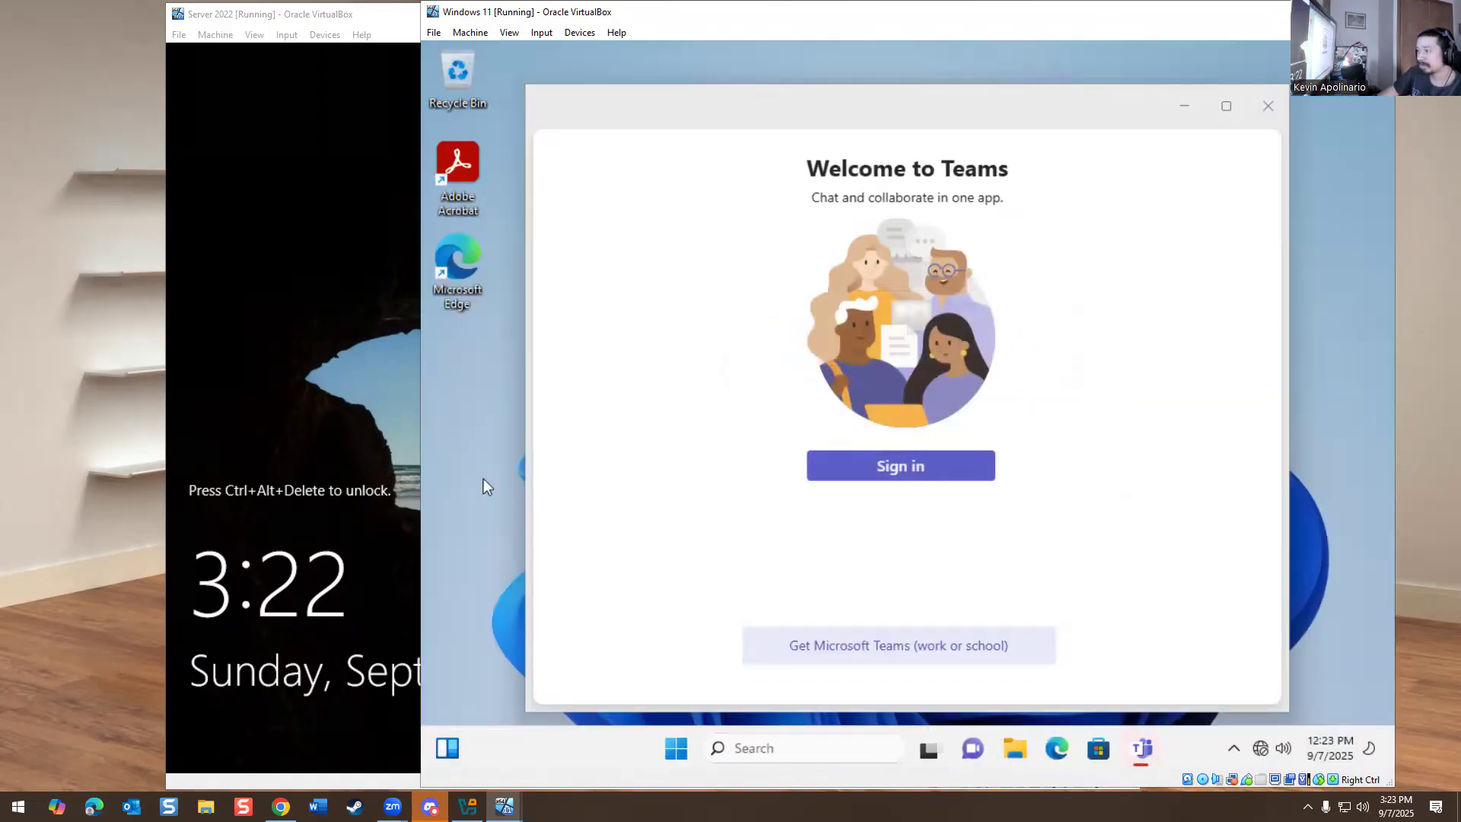
# Unlock the Server 2022 VM with Ctrl-Alt-Del and sign in as KEVTECH\Administrator with the account password.
pyautogui.rightClick(675, 749)
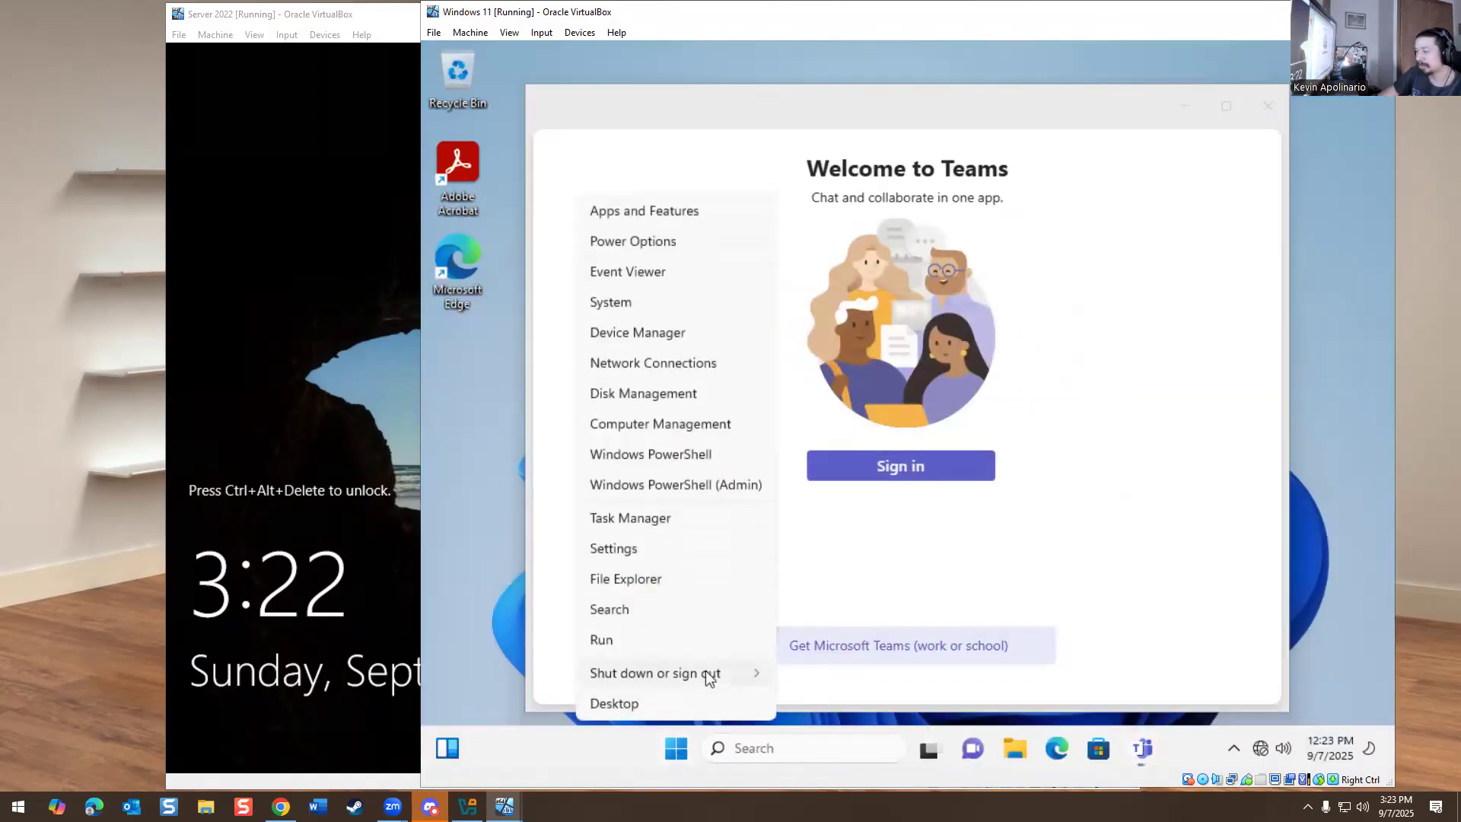
pyautogui.click(342, 444)
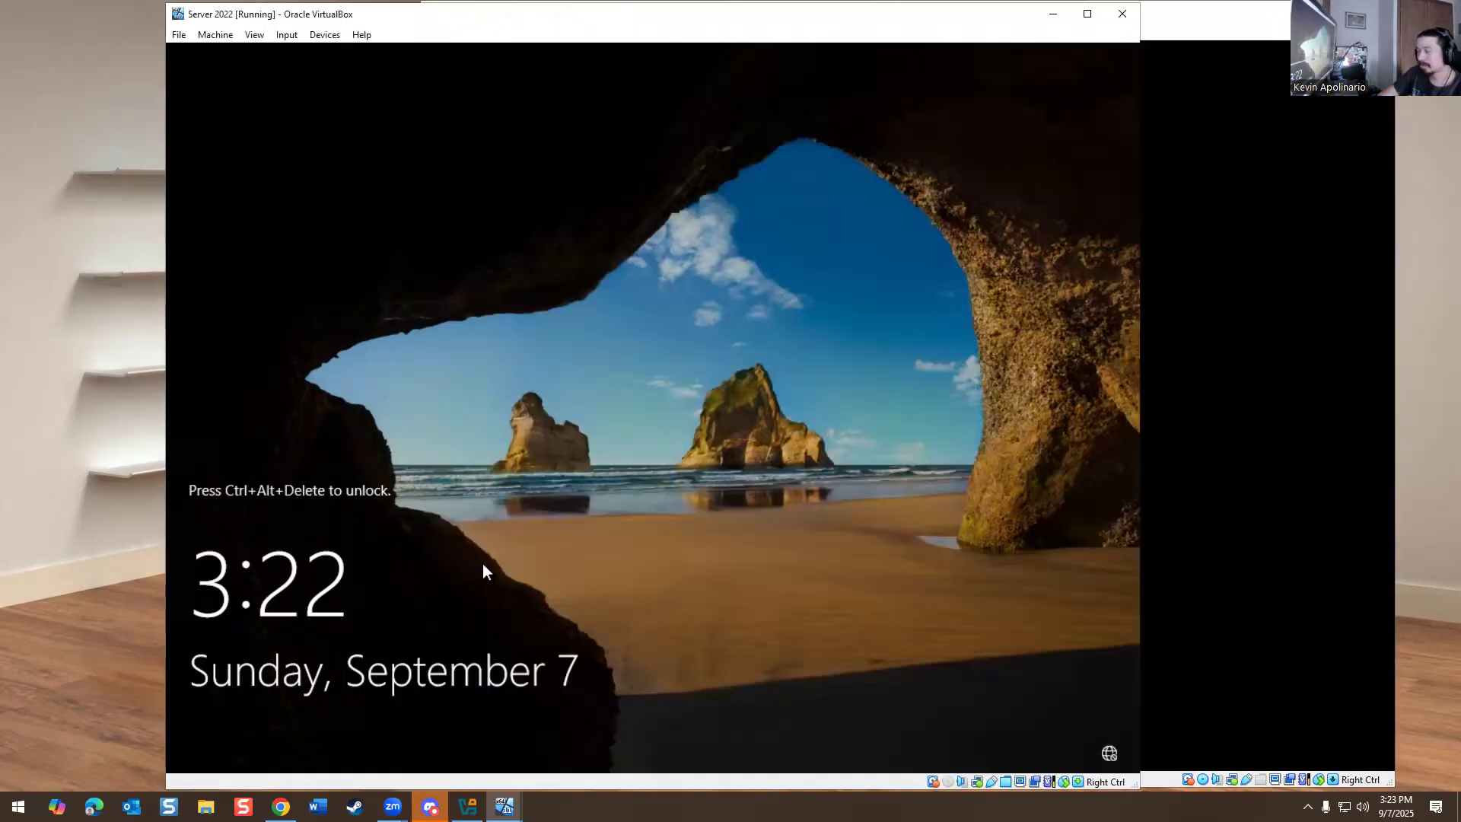
pyautogui.click(325, 35)
pyautogui.moveTo(288, 35)
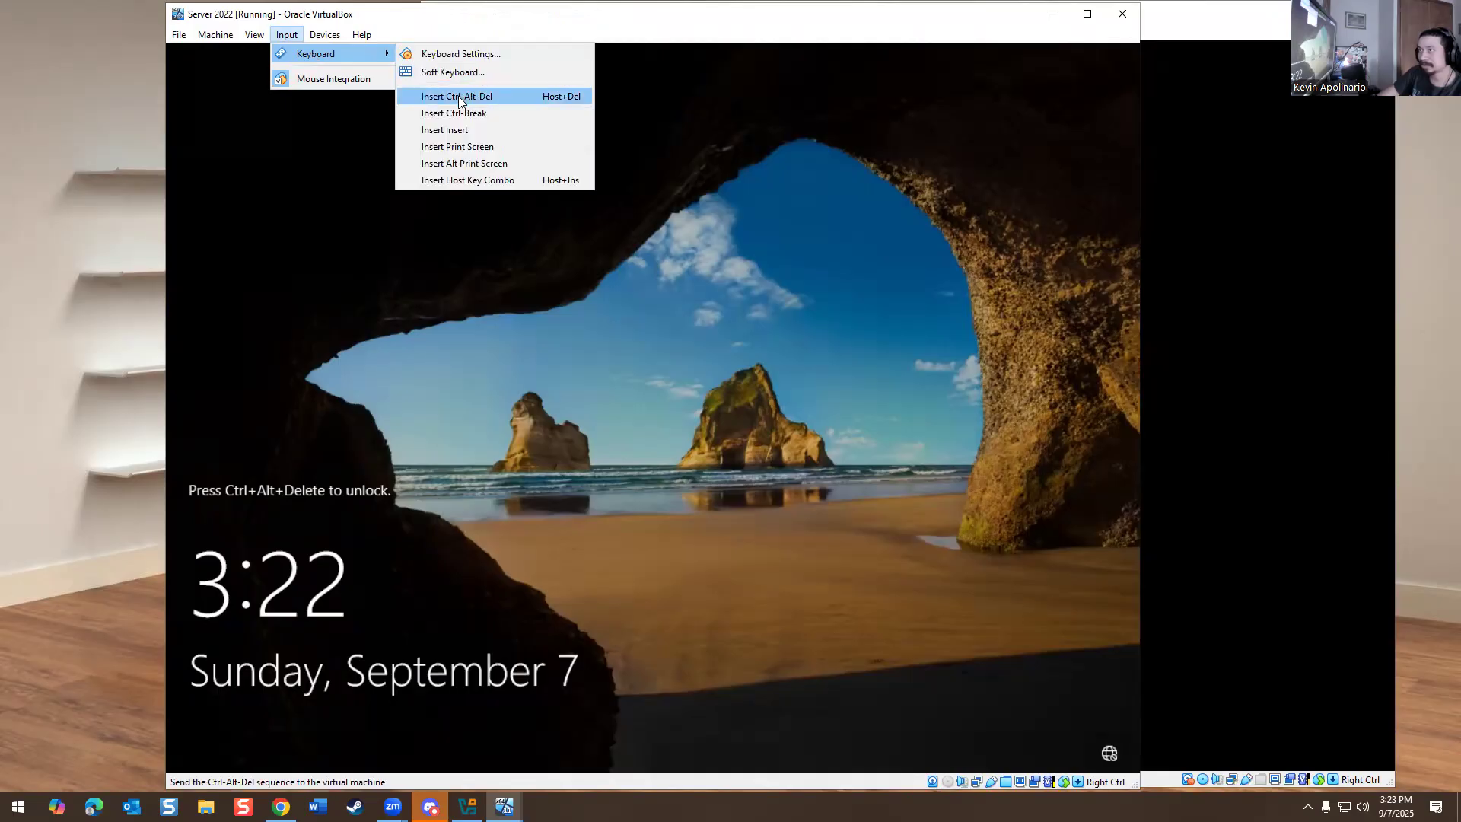
pyautogui.click(456, 97)
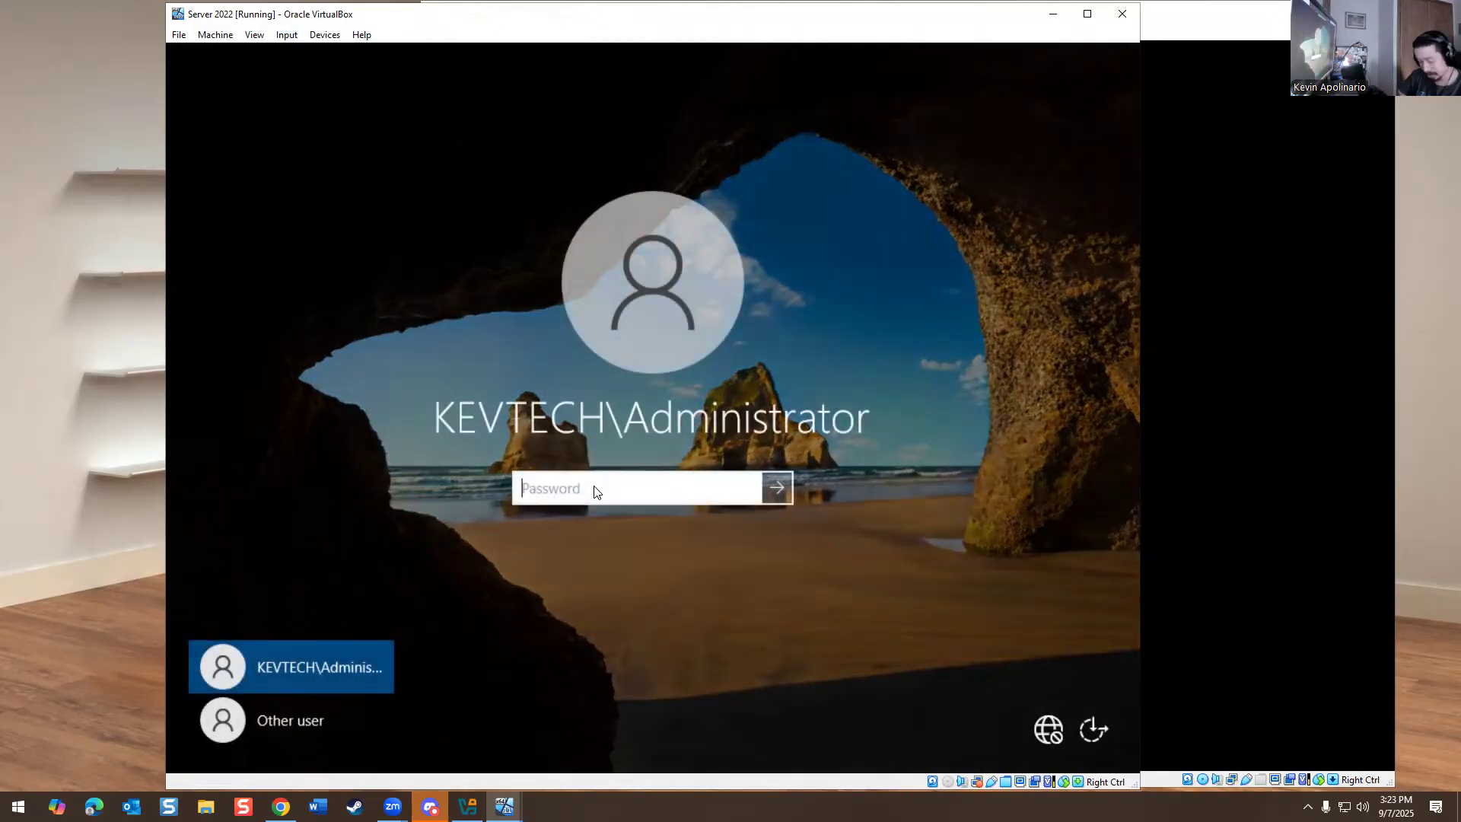
pyautogui.write('****')
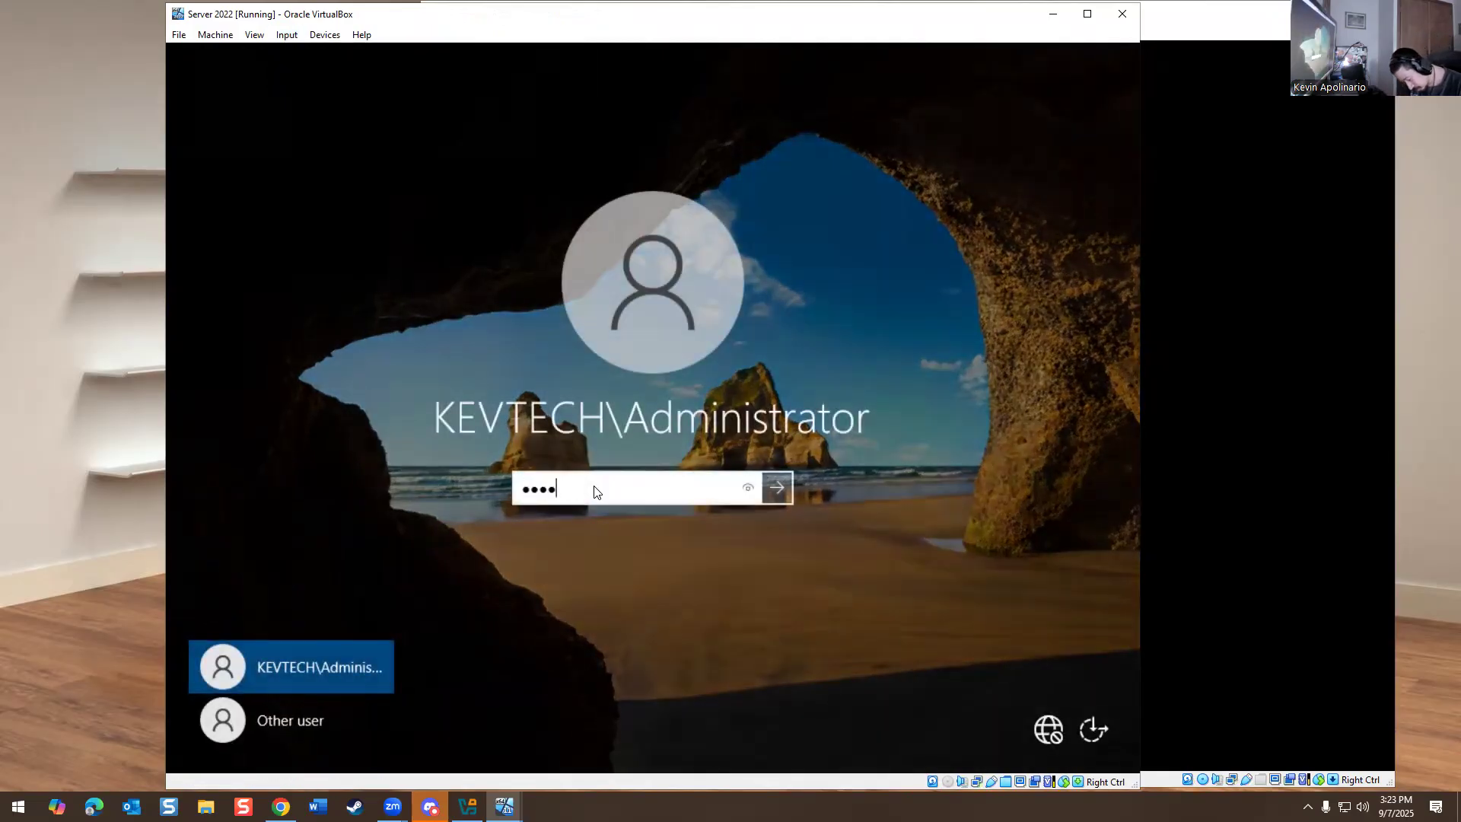
pyautogui.write('********')
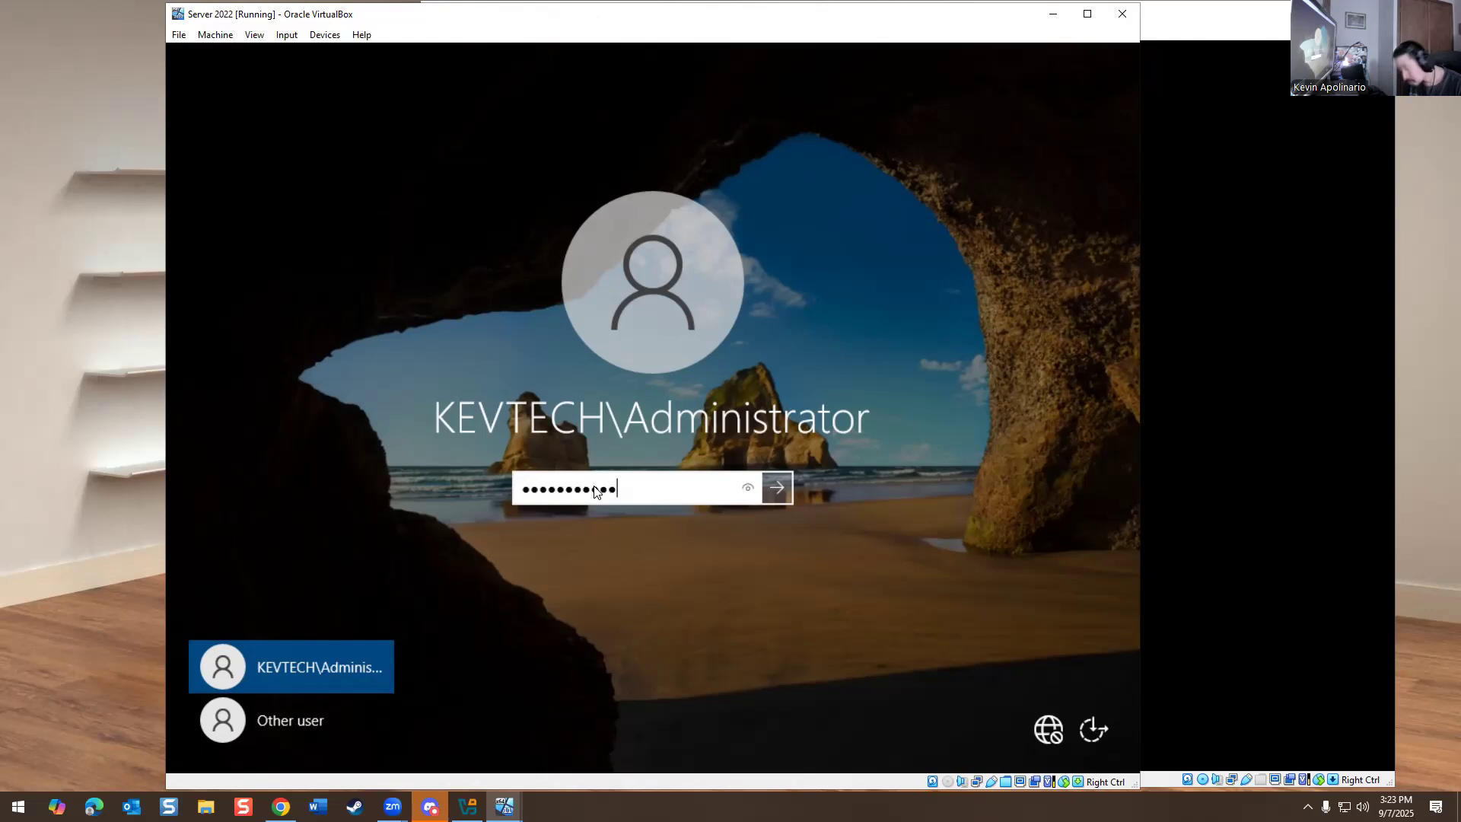
pyautogui.press('Return')
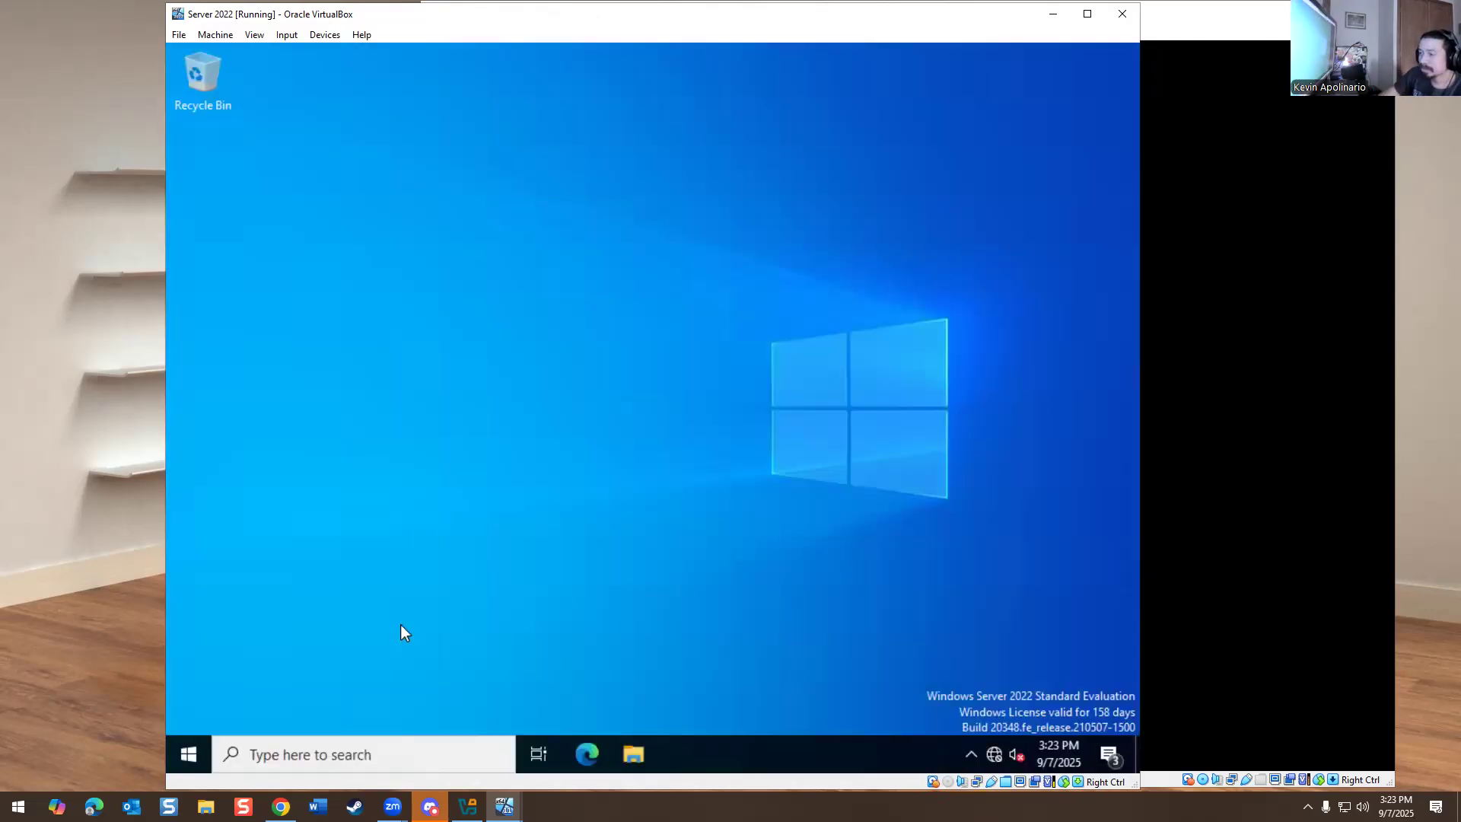
# Shut down the Server 2022 VM, confirming the shutdown reason prompt.
pyautogui.rightClick(196, 749)
pyautogui.moveTo(340, 692)
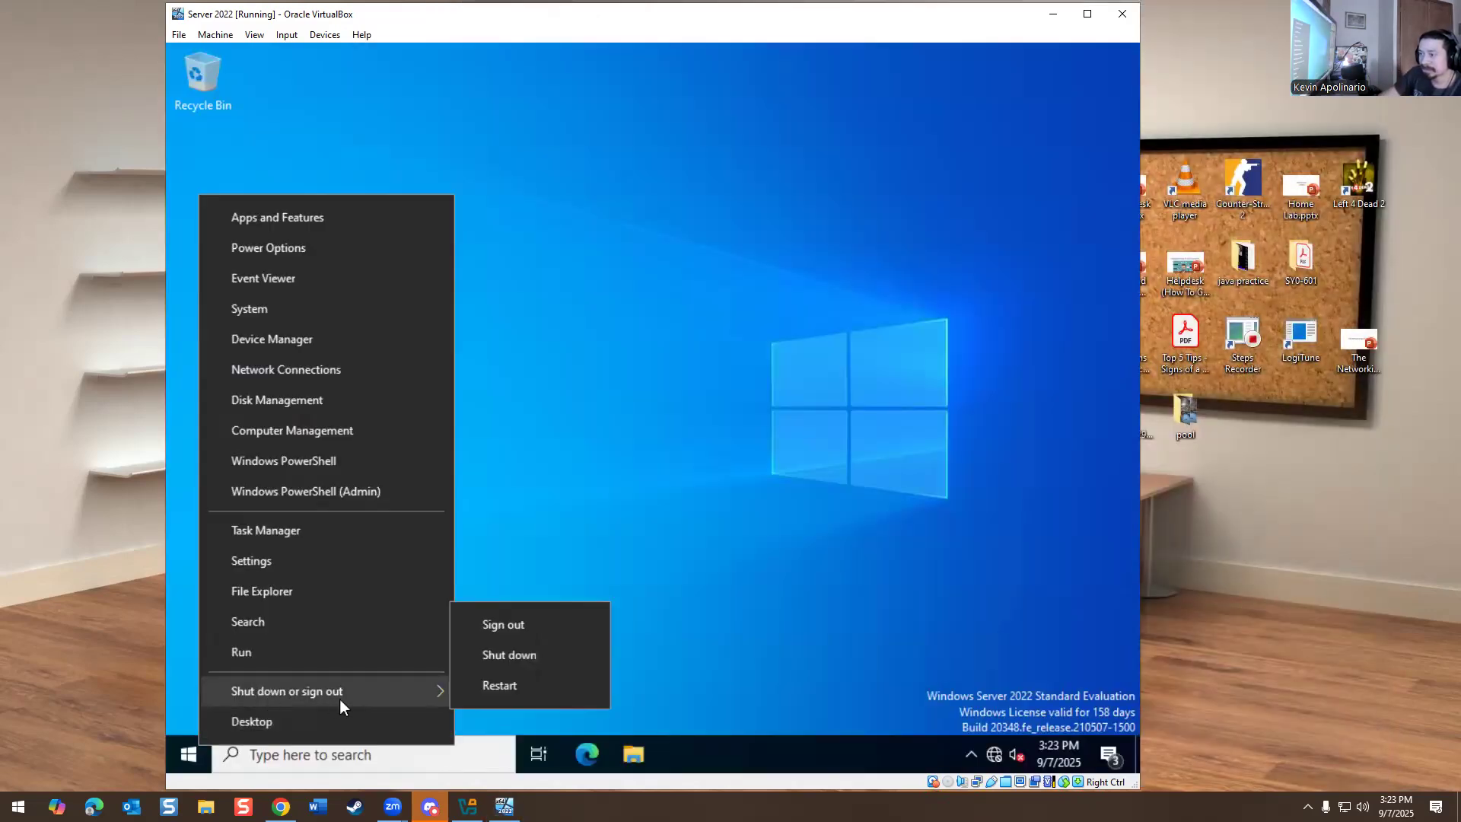
pyautogui.click(495, 660)
pyautogui.click(455, 705)
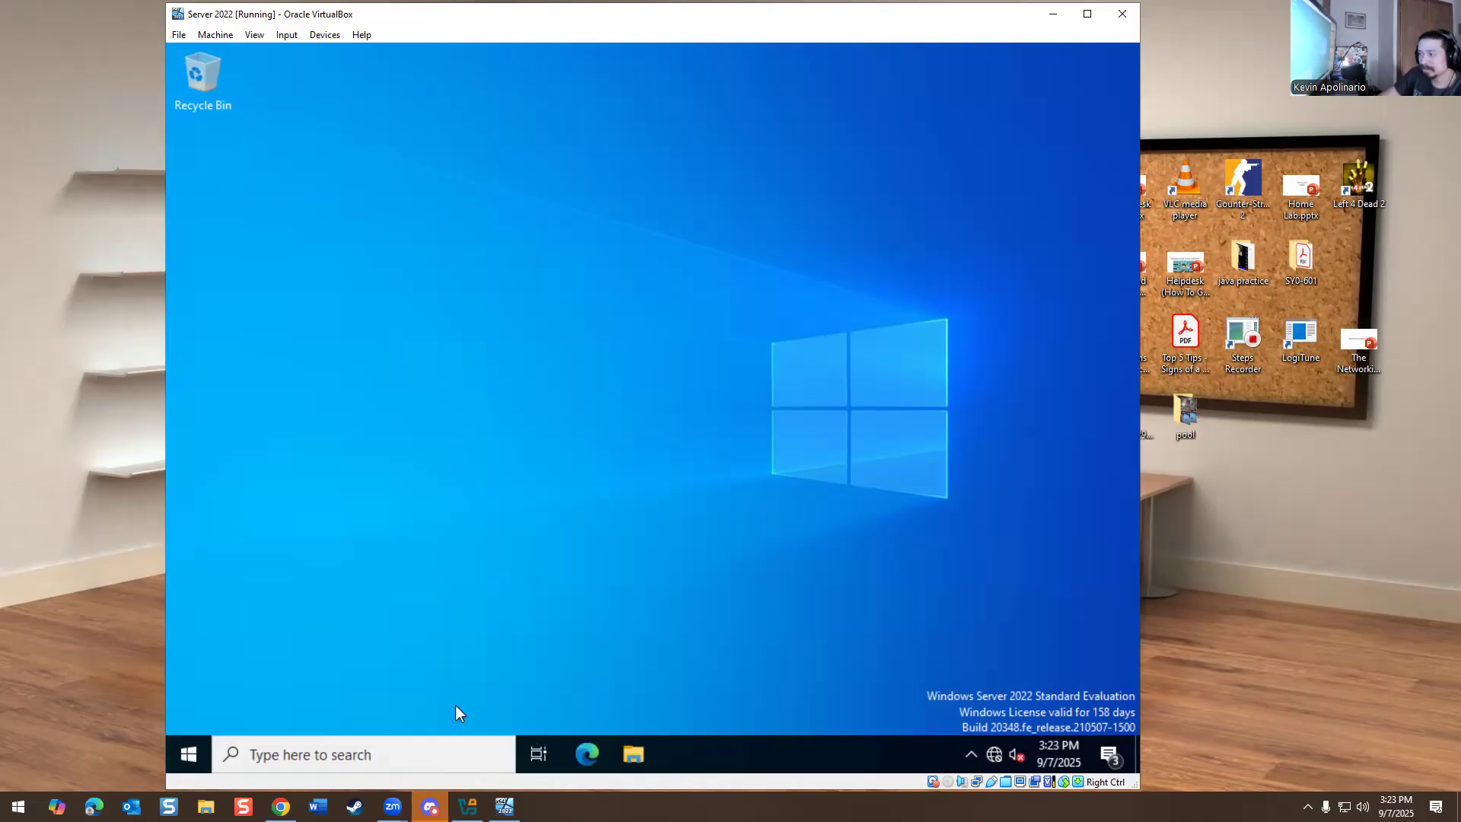